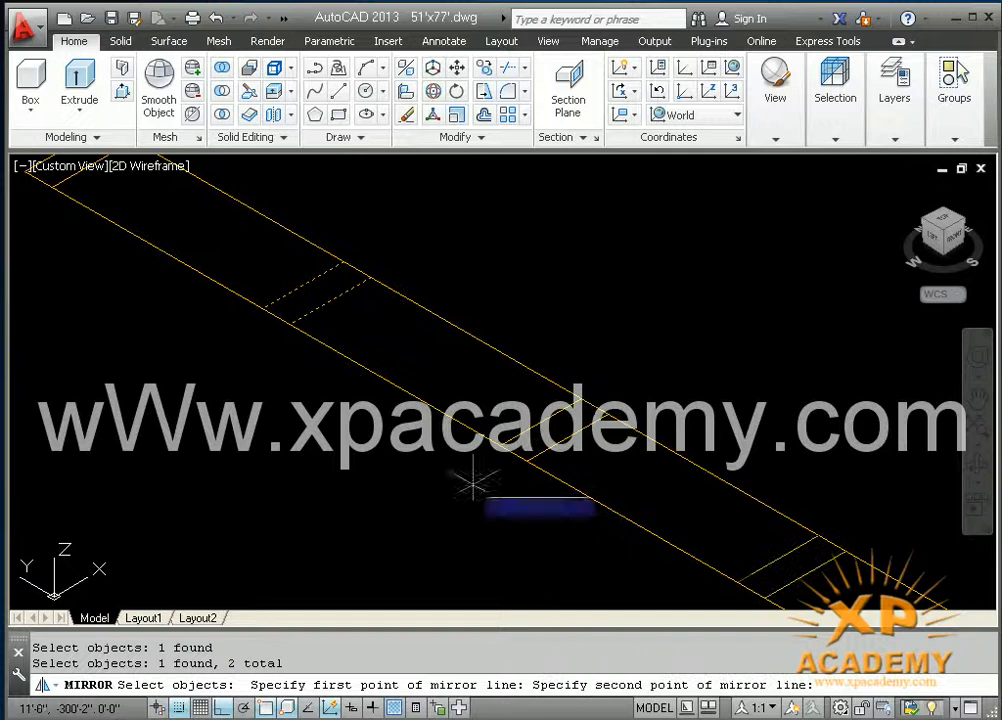
Step: Mirror the two selected cross lines to the other half of the long strip, keeping the source objects
click(401, 526)
key(Return)
Step: Trim the strip's long edges between the paired cross lines, leaving five separate small rectangles
scroll(401, 526, down, 6)
middle_drag(401, 526, 307, 459)
scroll(360, 473, up, 2)
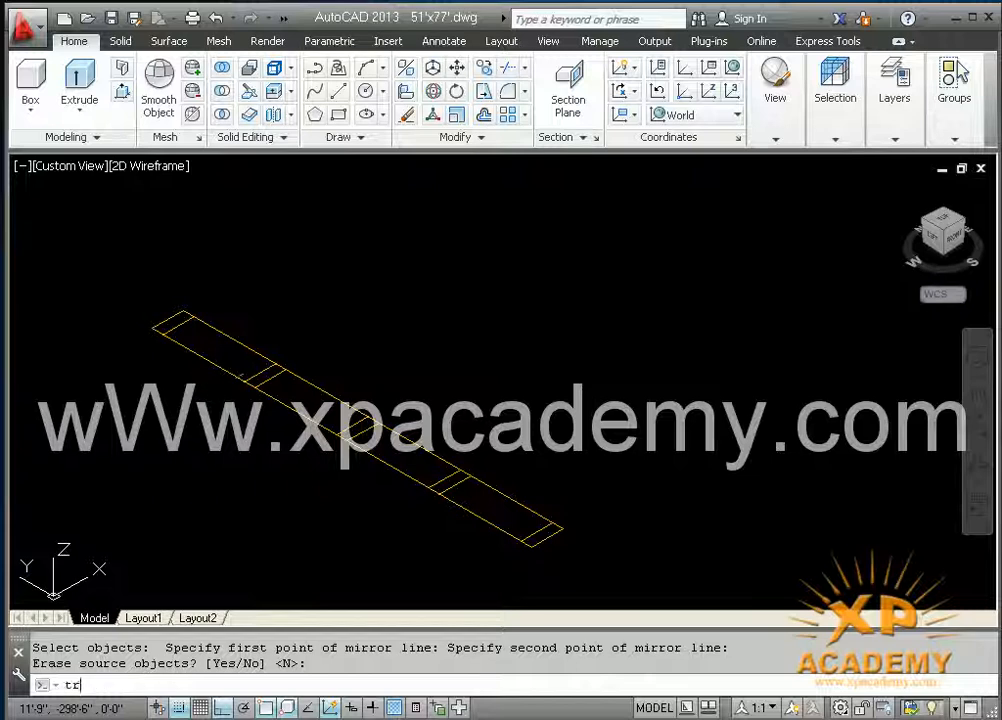
key(Return)
key(Return)
click(239, 347)
click(308, 386)
click(291, 409)
click(408, 445)
click(408, 445)
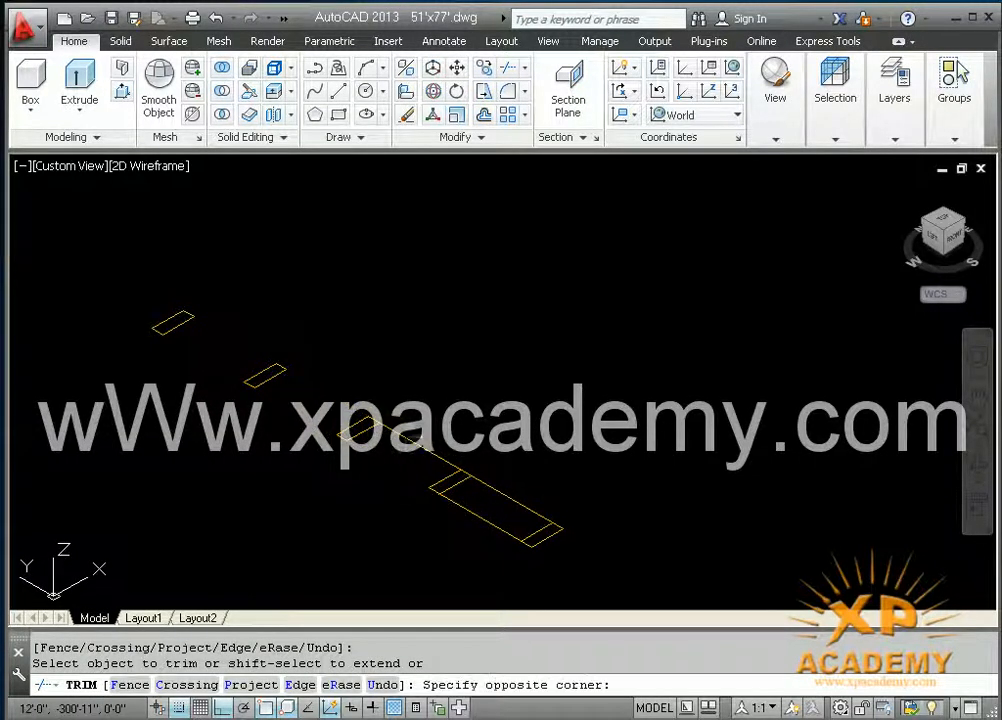
click(410, 446)
click(499, 489)
click(463, 509)
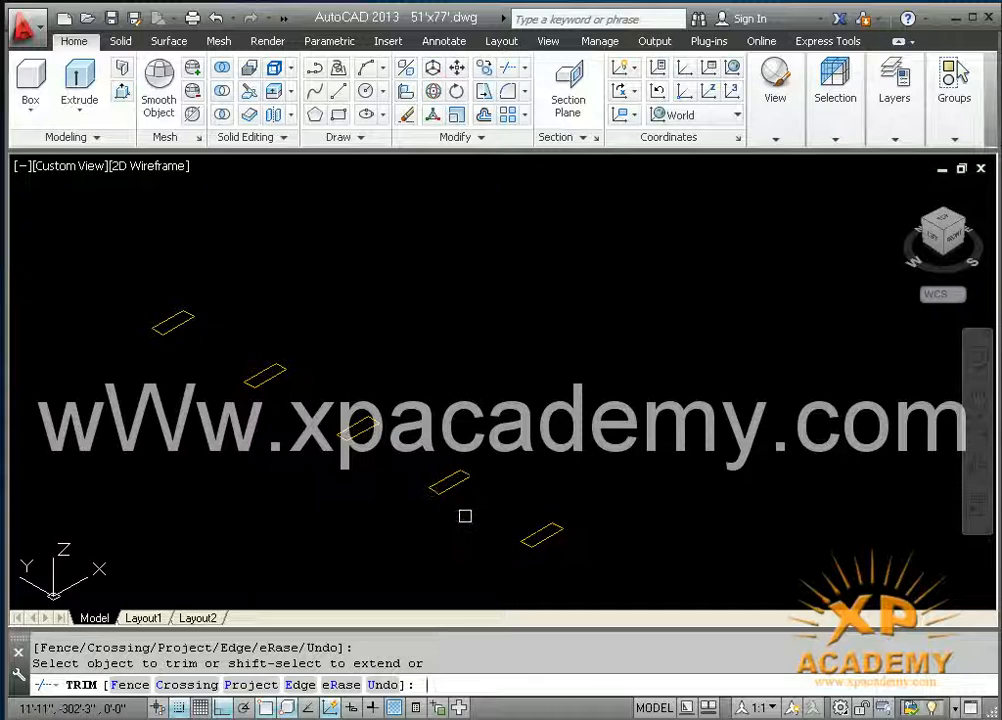
key(Escape)
Step: Convert the outlines of all five small rectangles into regions
text(t)
key(BackSpace)
text(reg)
key(Return)
click(130, 277)
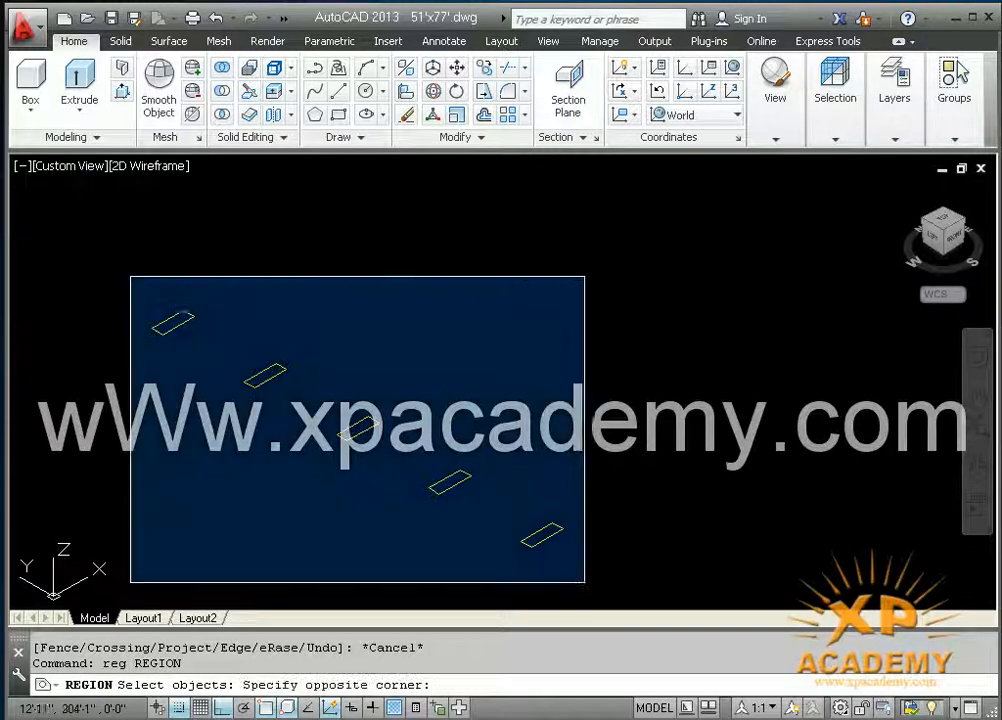
click(573, 546)
key(Return)
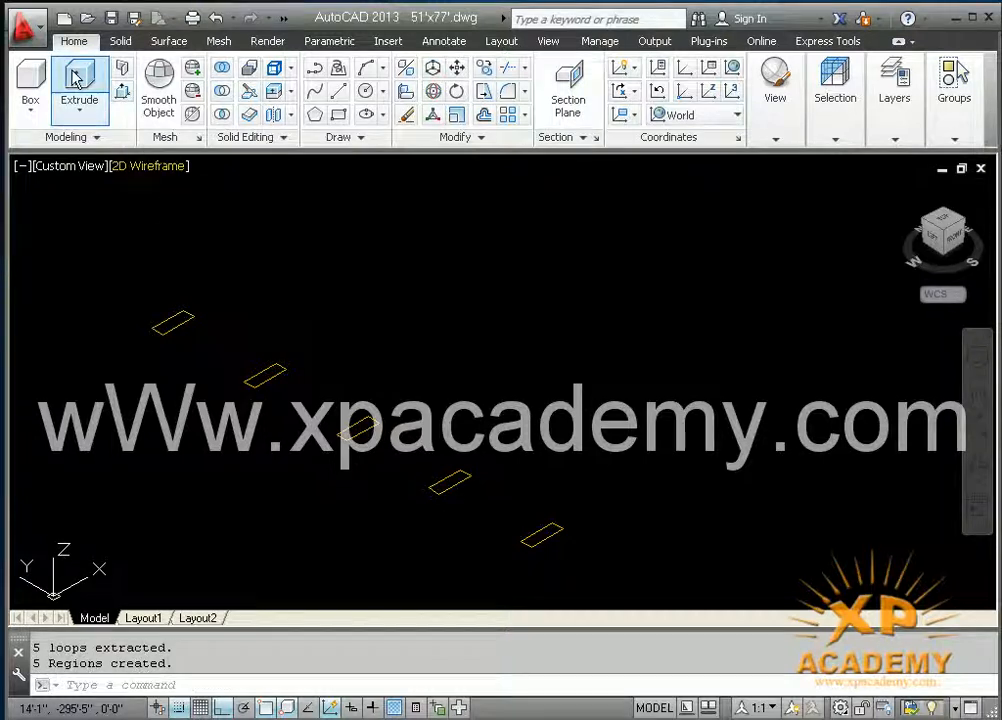
Step: Extrude the five rectangular regions to a height of 4' to form posts
click(75, 80)
click(125, 263)
click(615, 583)
key(Return)
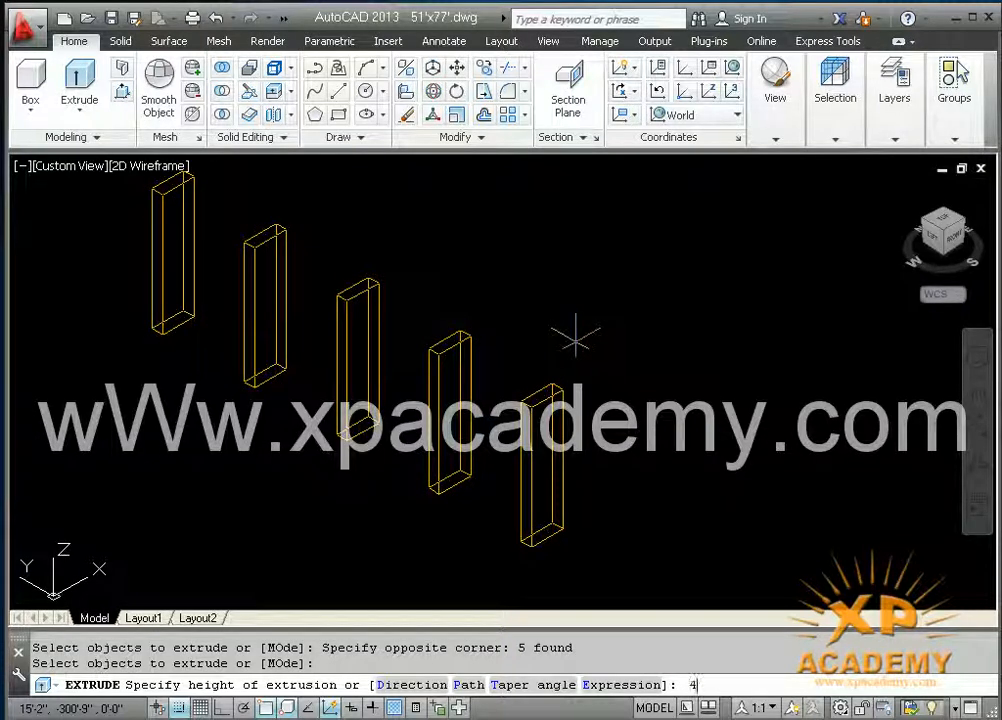
key(Return)
Step: Set the viewport's visual style to Realistic
scroll(520, 370, down, 3)
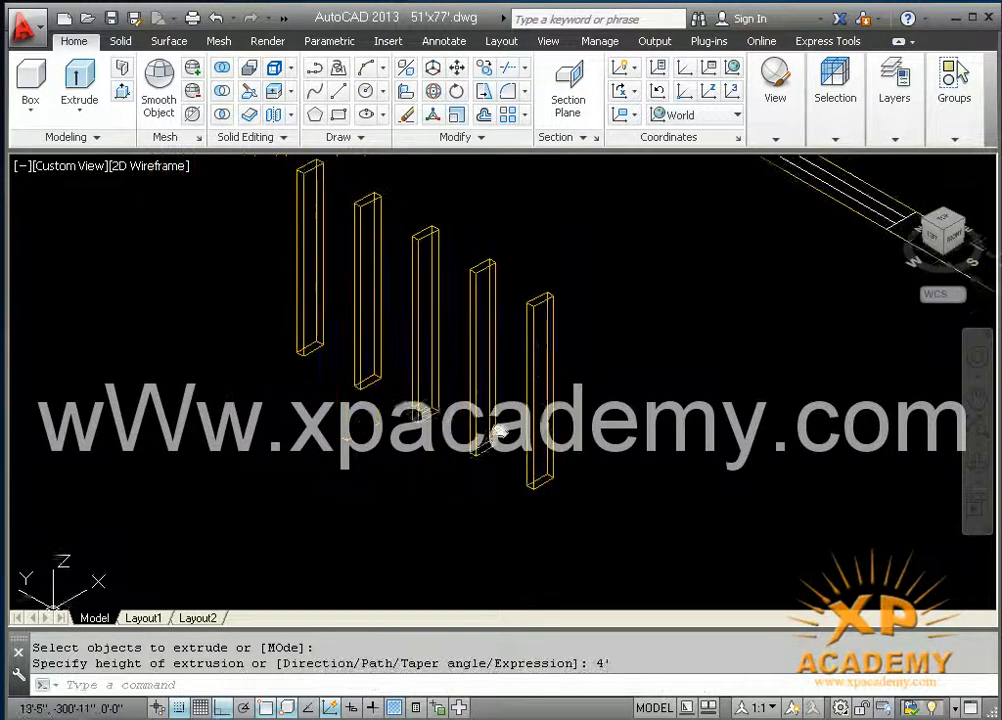
shift+middle_drag(343, 445, 394, 479)
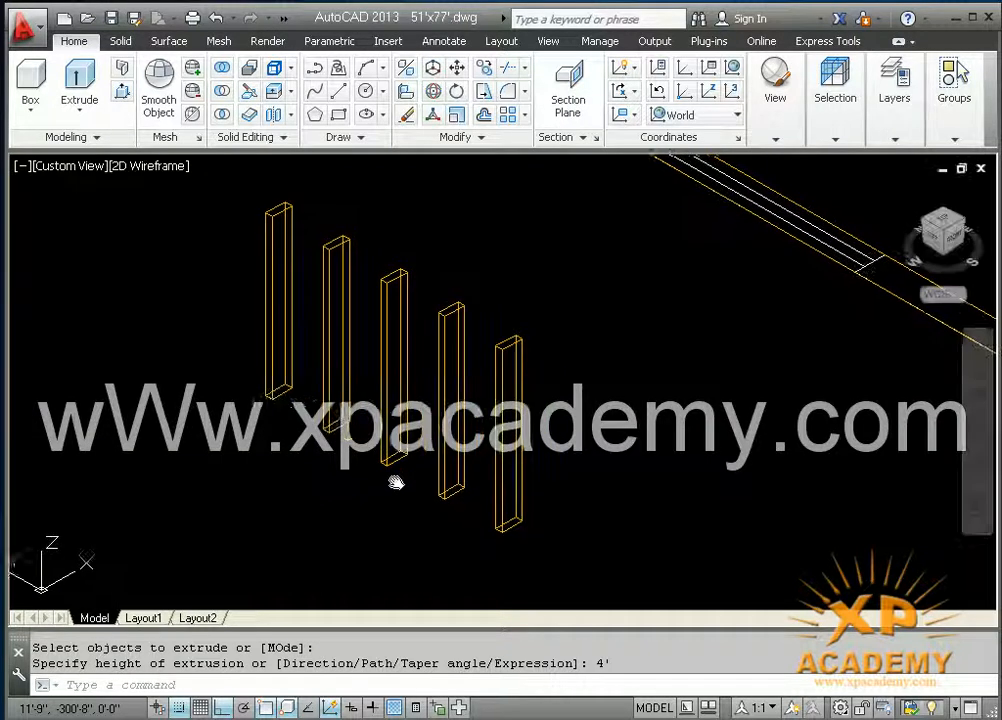
click(150, 166)
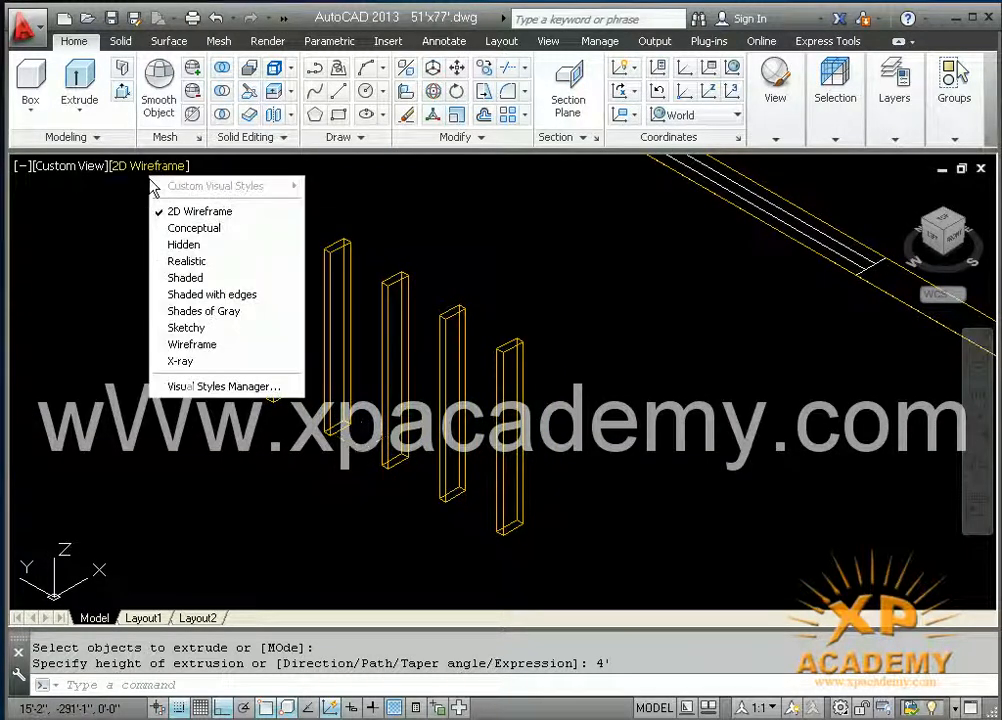
click(188, 262)
Step: Draw a base rectangle spanning all five posts, between opposite outer bottom corners of the end posts
mouse_move(385, 474)
middle_down()
mouse_move(371, 476)
mouse_move(373, 501)
middle_up()
scroll(358, 456, up, 2)
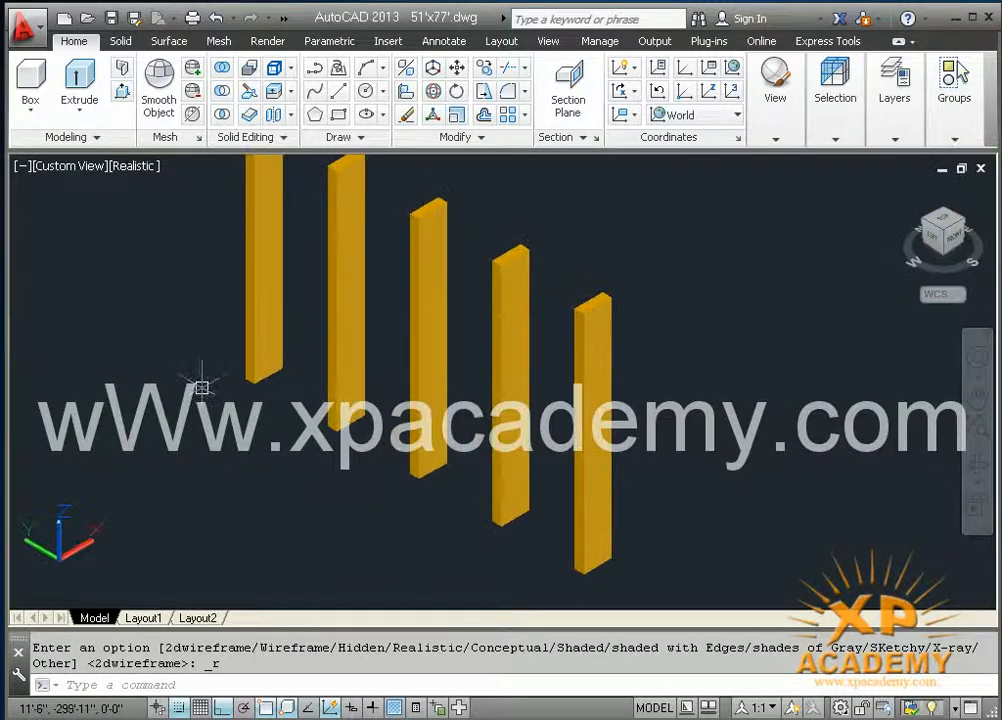
text(r)
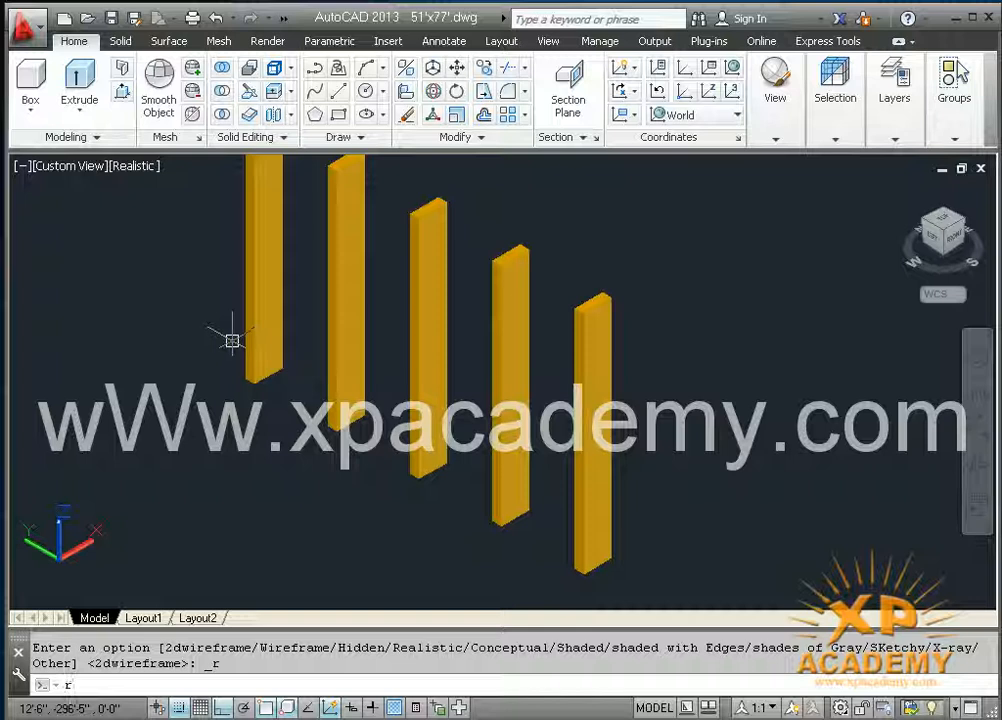
text(ec)
key(Return)
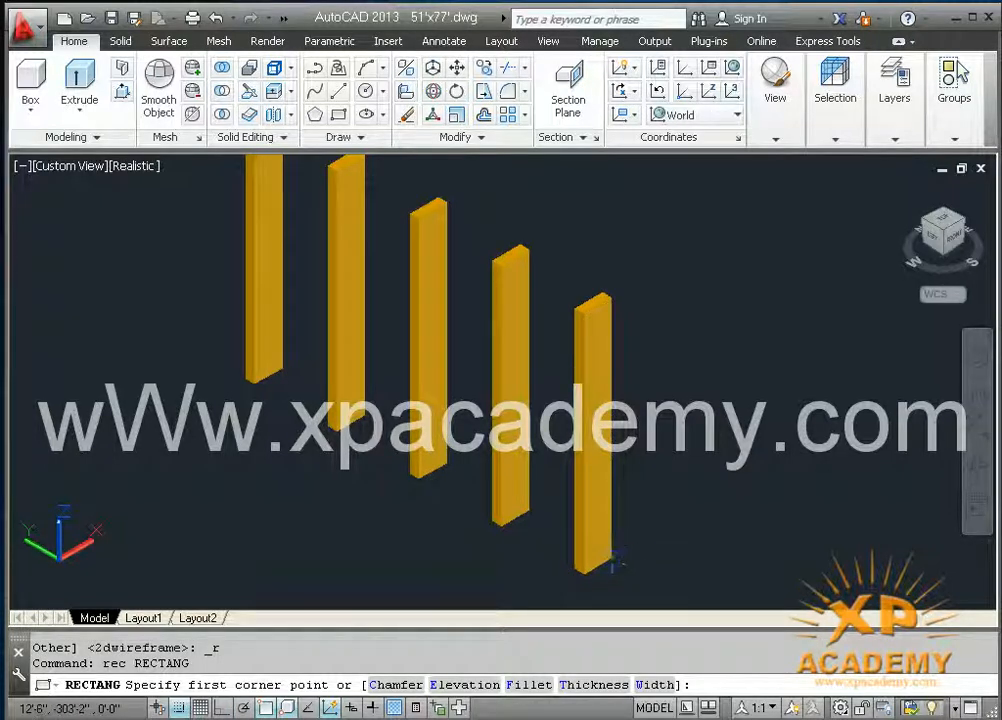
click(574, 565)
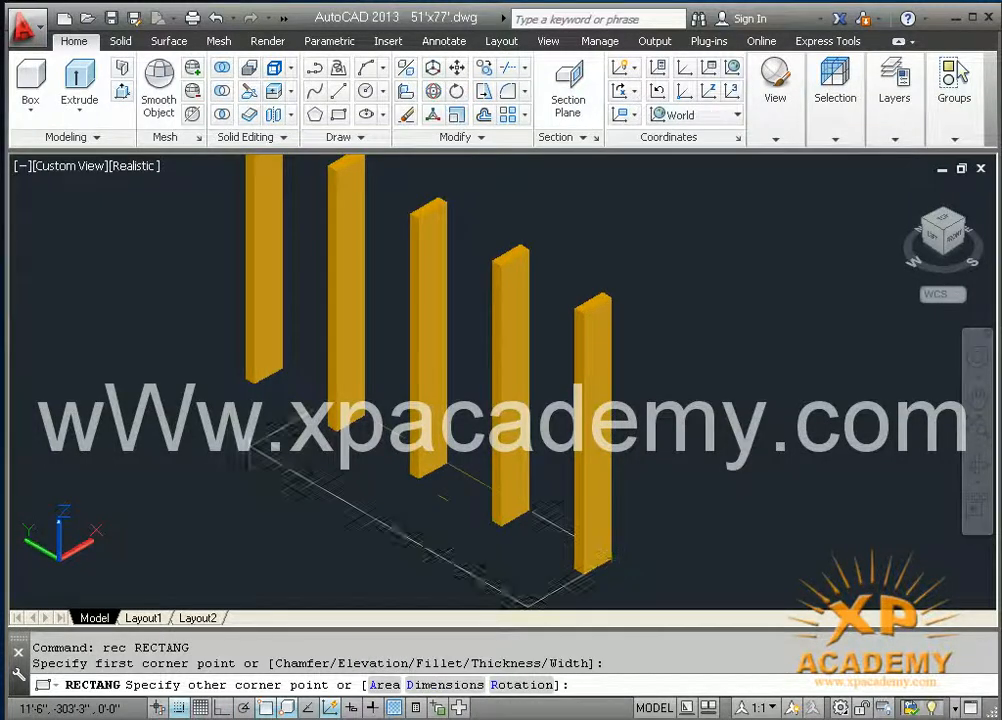
click(244, 375)
Step: Extrude the base rectangle to a height of 2" as the bottom rail
middle_drag(282, 495, 262, 472)
text(e)
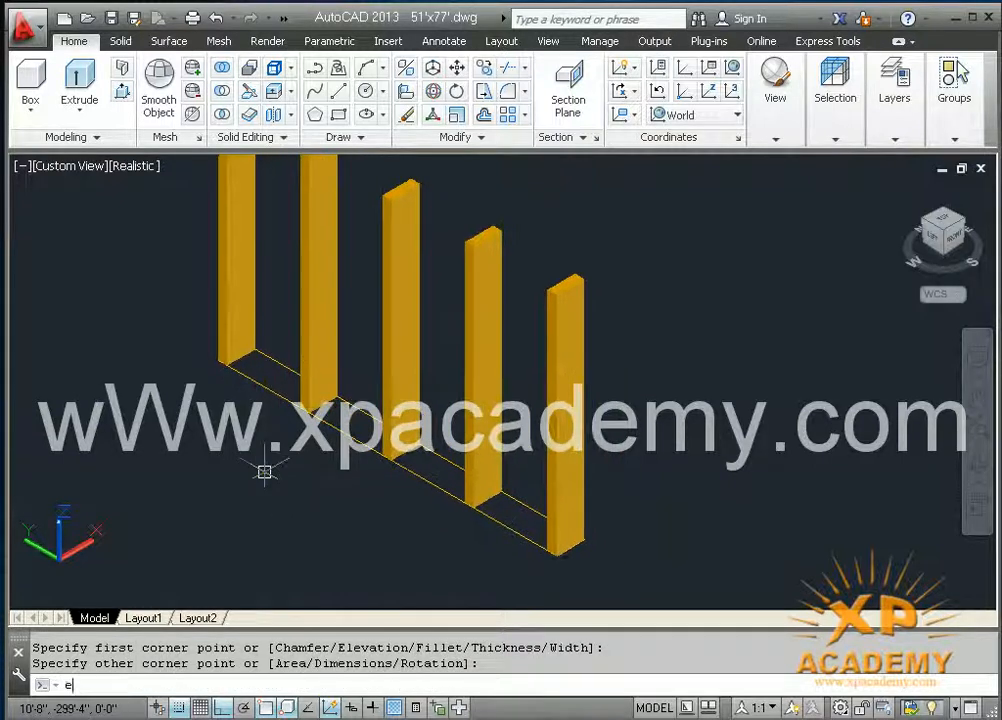
text(xt)
key(Return)
click(280, 395)
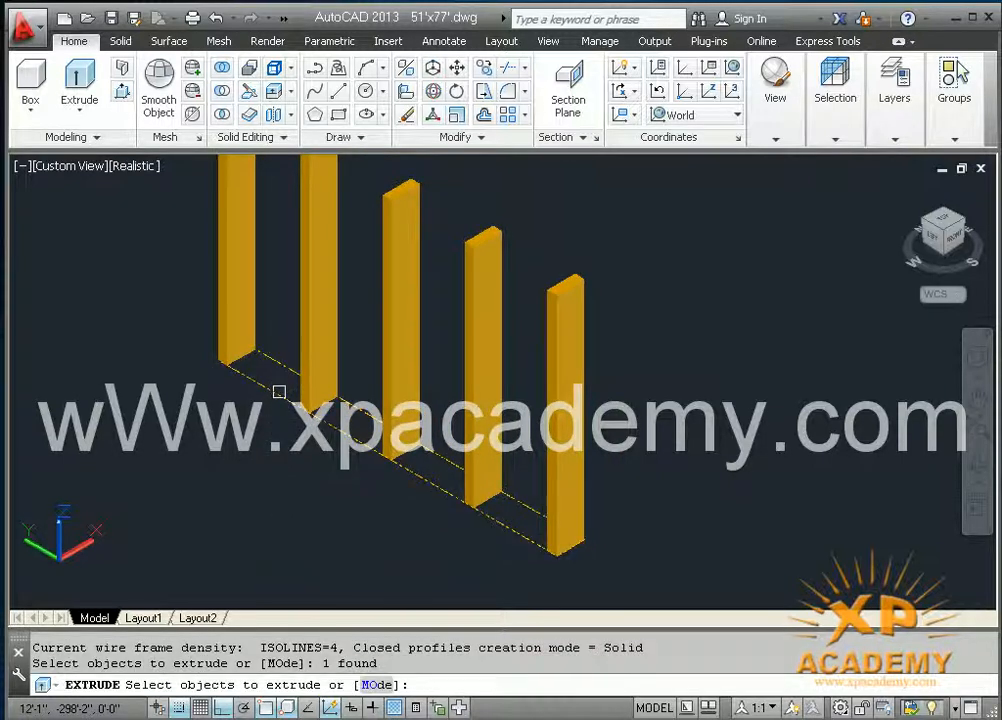
key(Return)
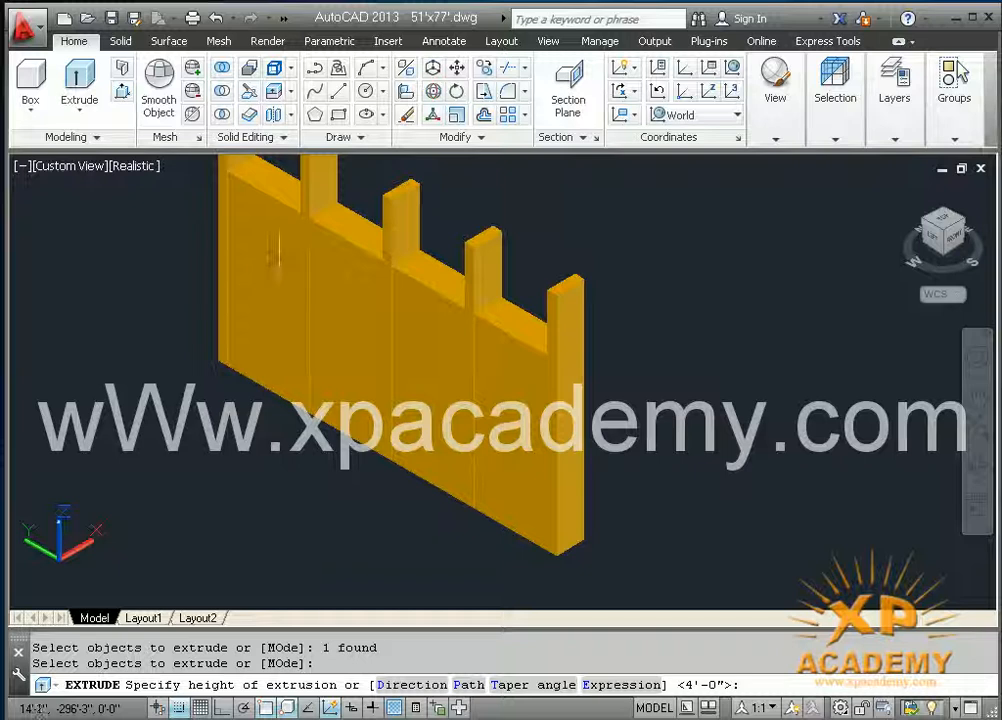
key(Return)
Step: Copy the bottom rail from its top outer corner to the top corner of the end post, forming a top rail
shift+middle_drag(279, 409, 271, 474)
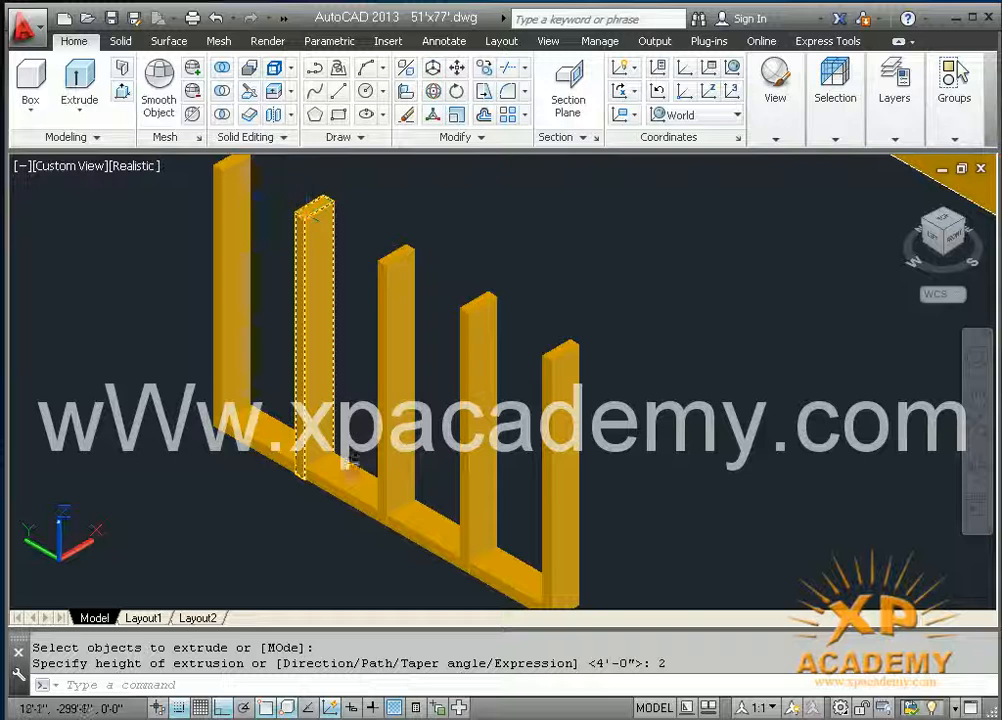
scroll(203, 430, up, 3)
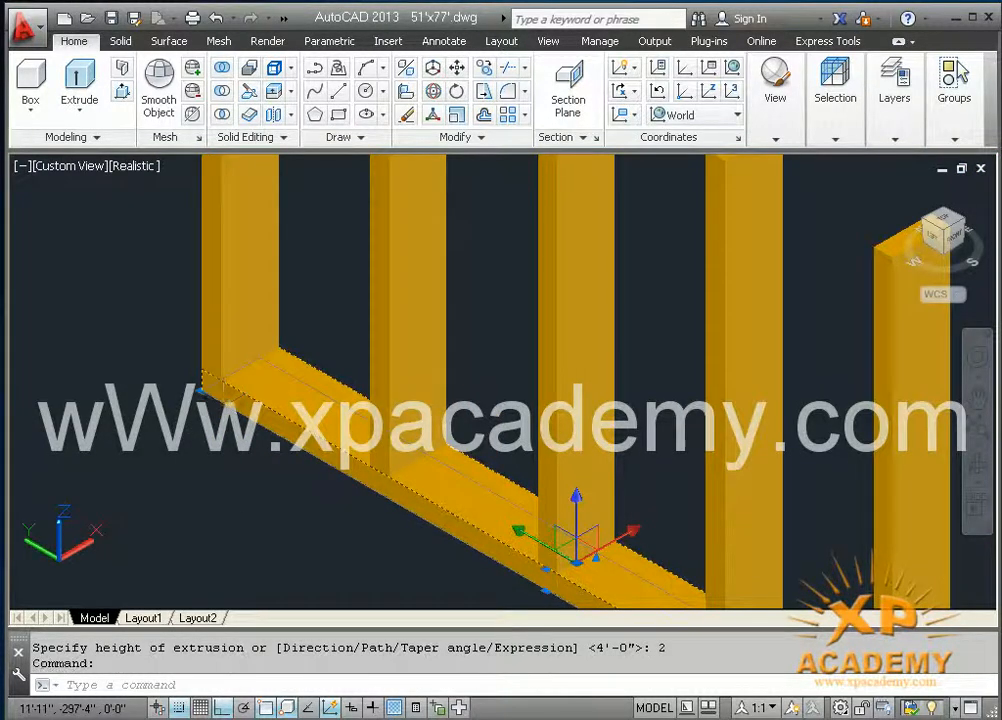
scroll(195, 385, up, 2)
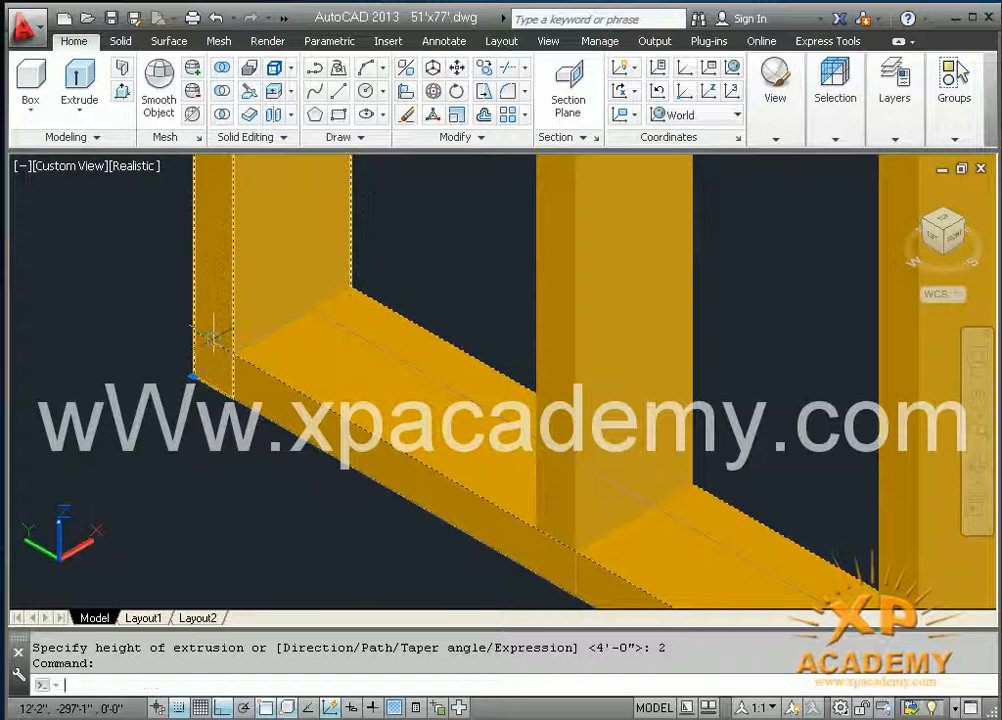
key(Escape)
text(co)
key(Return)
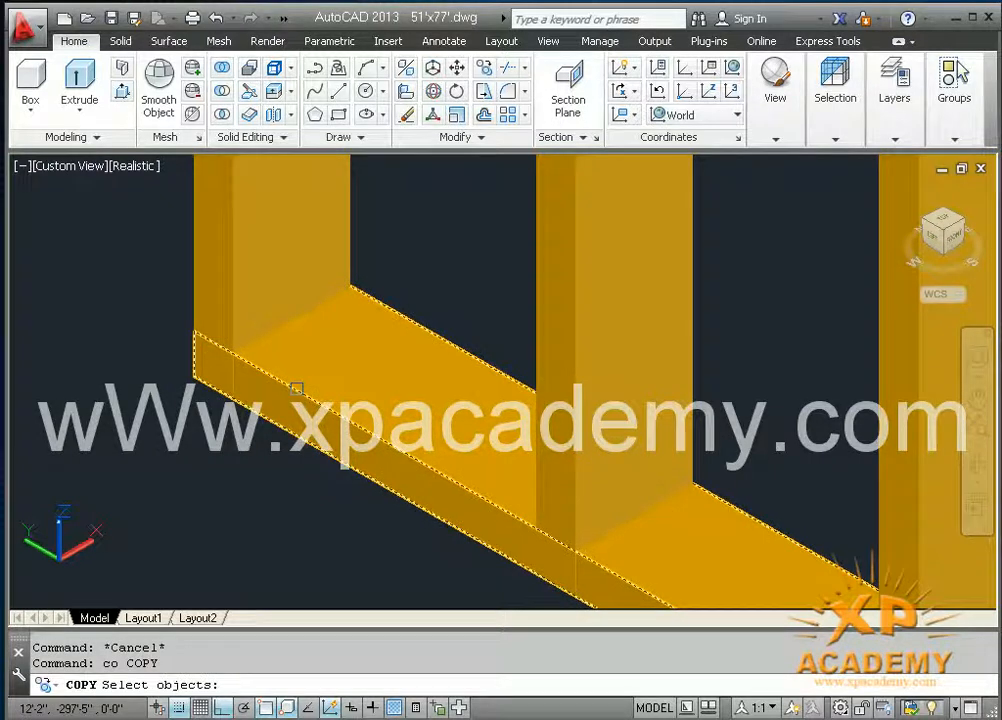
click(293, 385)
key(Return)
scroll(185, 343, up, 1)
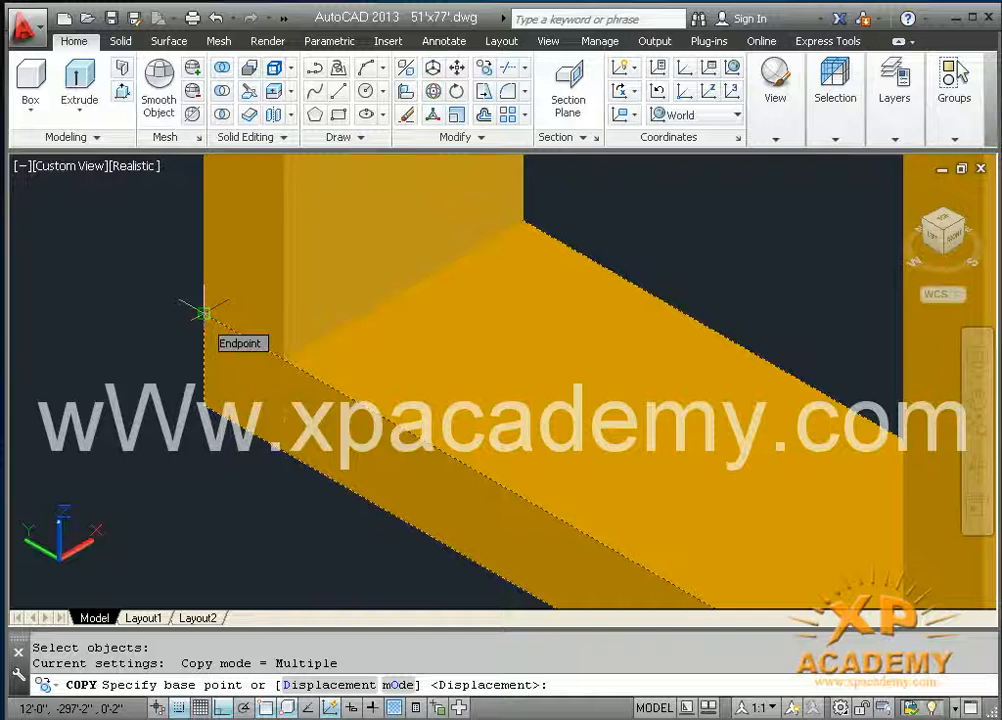
click(203, 313)
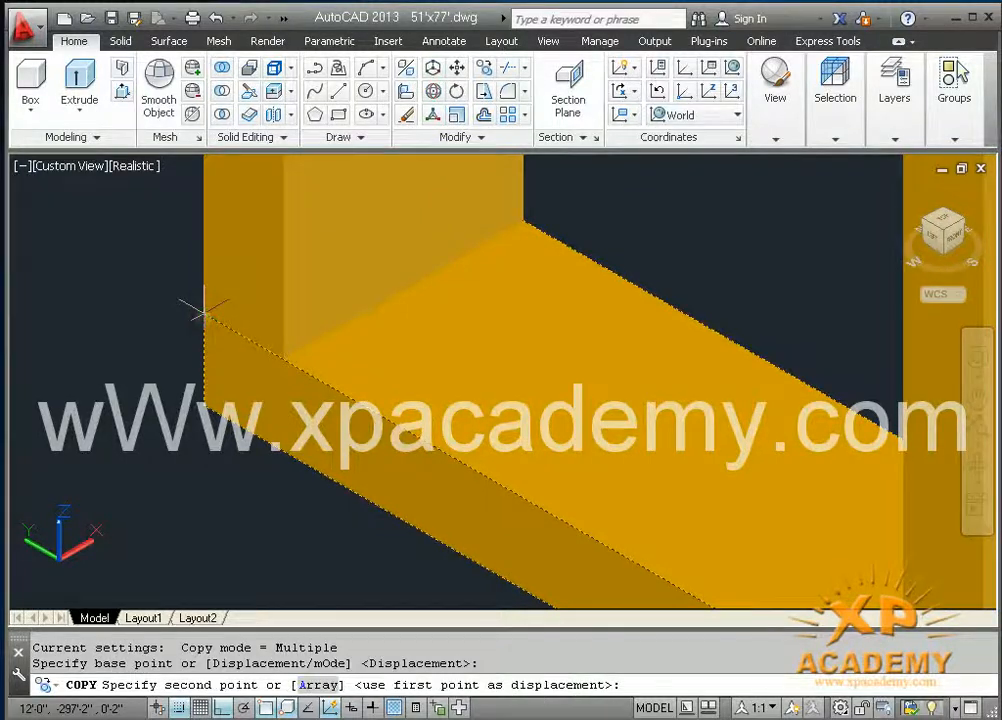
scroll(219, 557, down, 4)
middle_drag(219, 400, 219, 556)
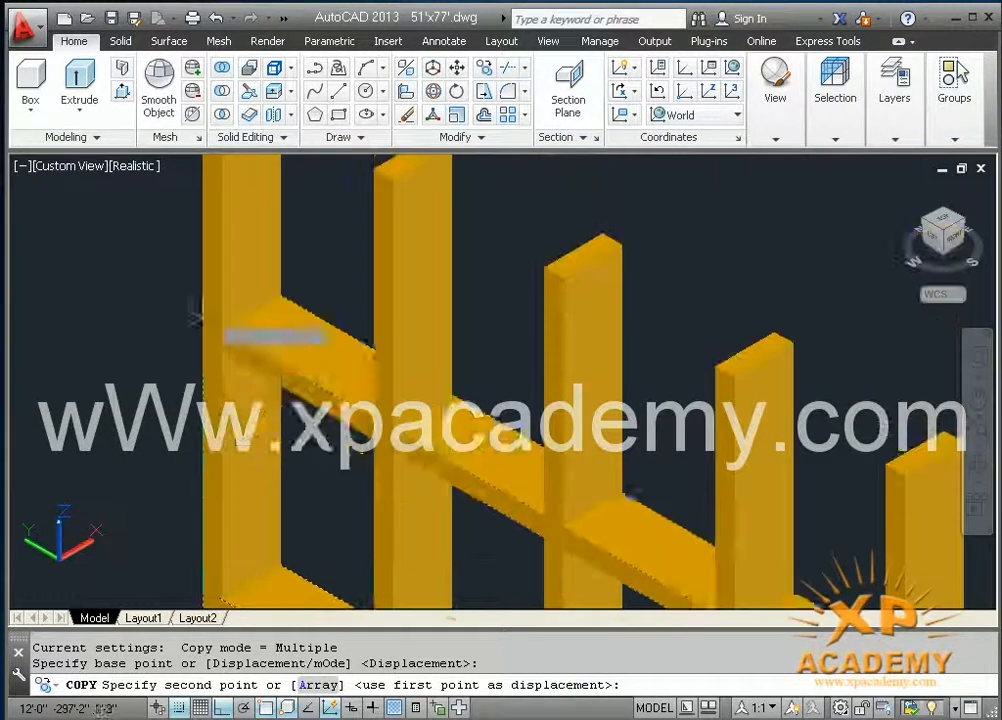
middle_drag(218, 386, 210, 556)
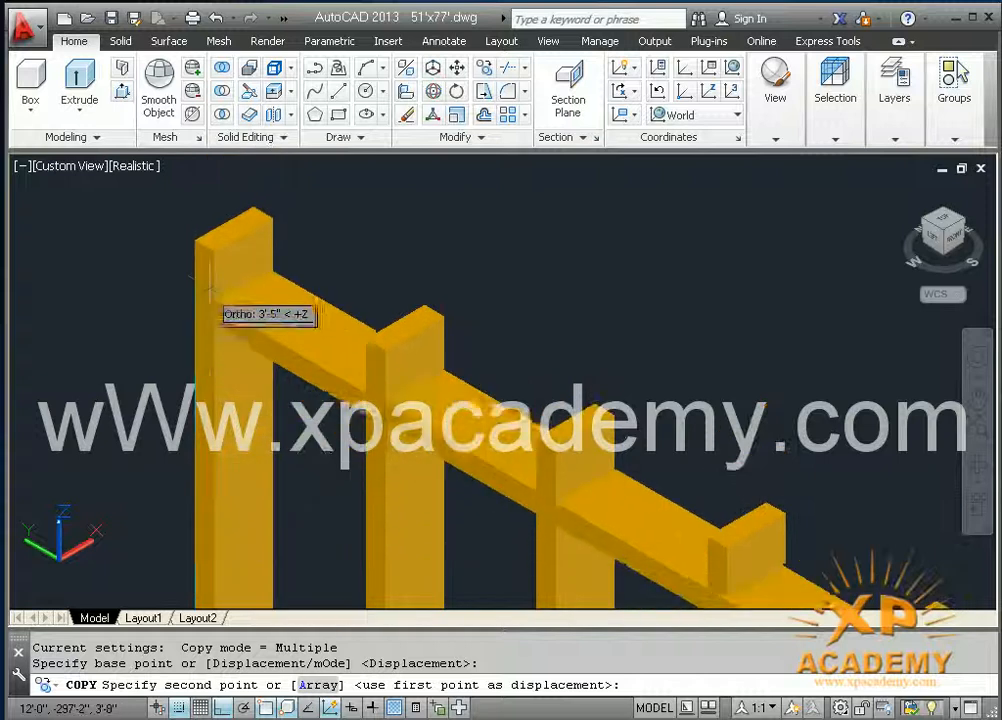
click(196, 241)
scroll(345, 443, up, 3)
scroll(334, 440, down, 4)
middle_drag(332, 439, 221, 215)
key(Return)
Step: Save the drawing with the completed frame
scroll(255, 350, down, 2)
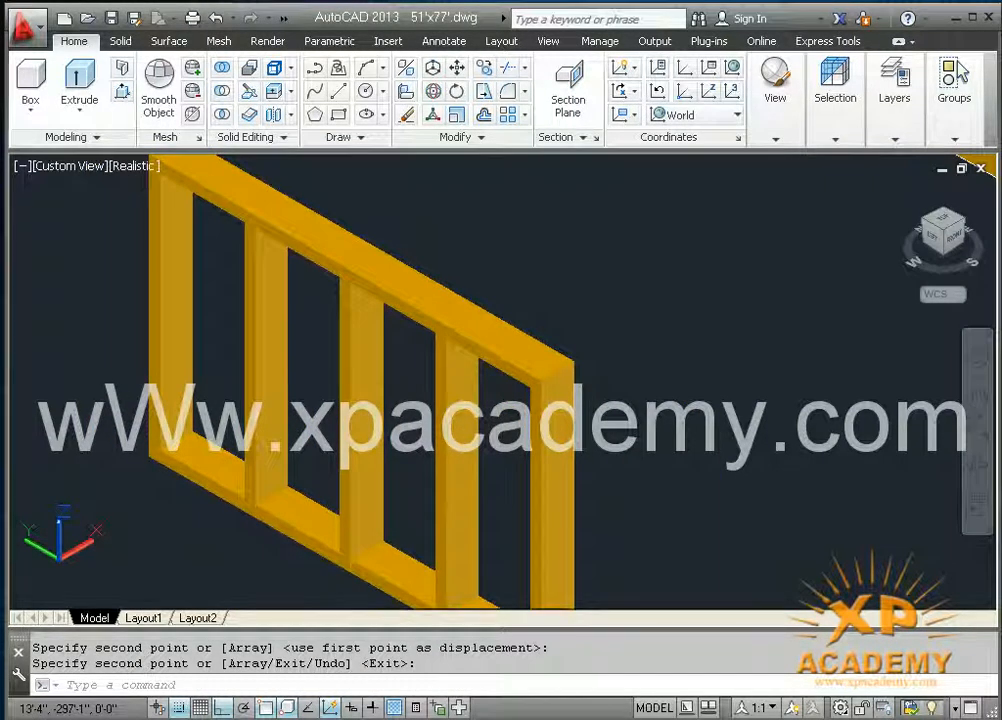
key(ctrl+s)
Step: Try moving the two posts at the near end out of the frame along the X axis, and undo the move
mouse_move(320, 425)
shift+middle_down()
mouse_move(313, 398)
mouse_move(278, 483)
shift+middle_up()
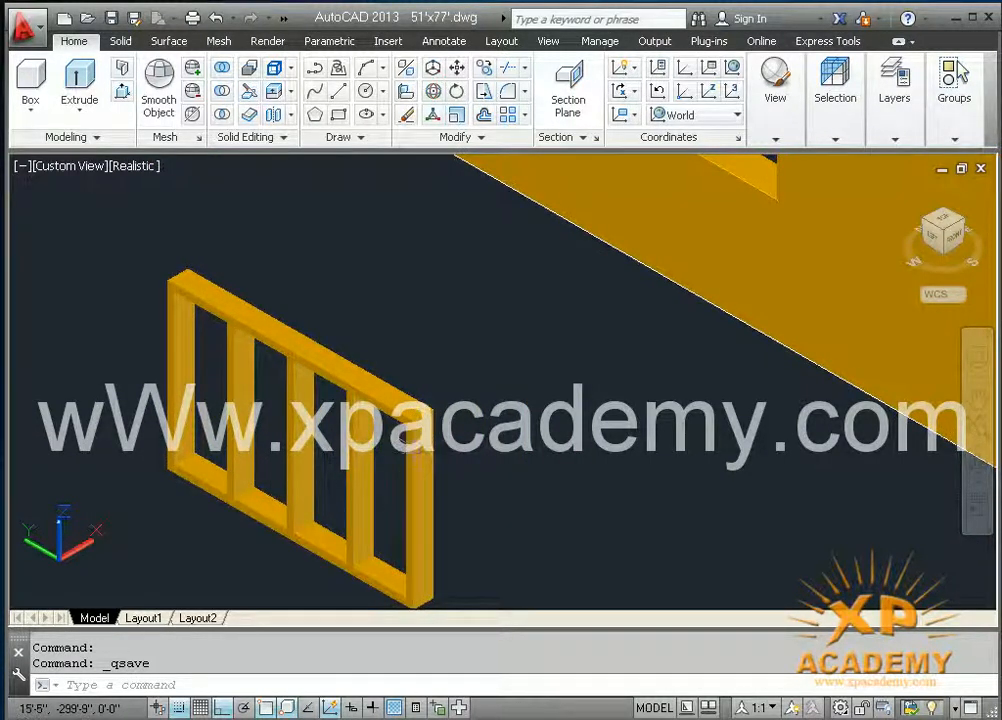
click(398, 465)
click(340, 460)
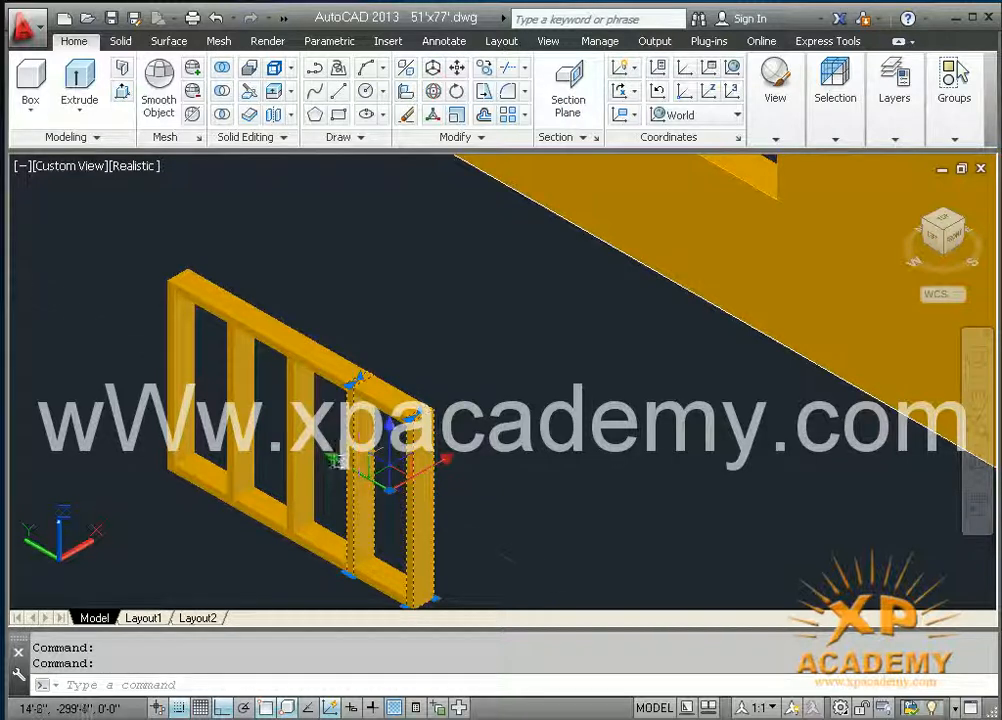
shift+middle_drag(298, 386, 396, 476)
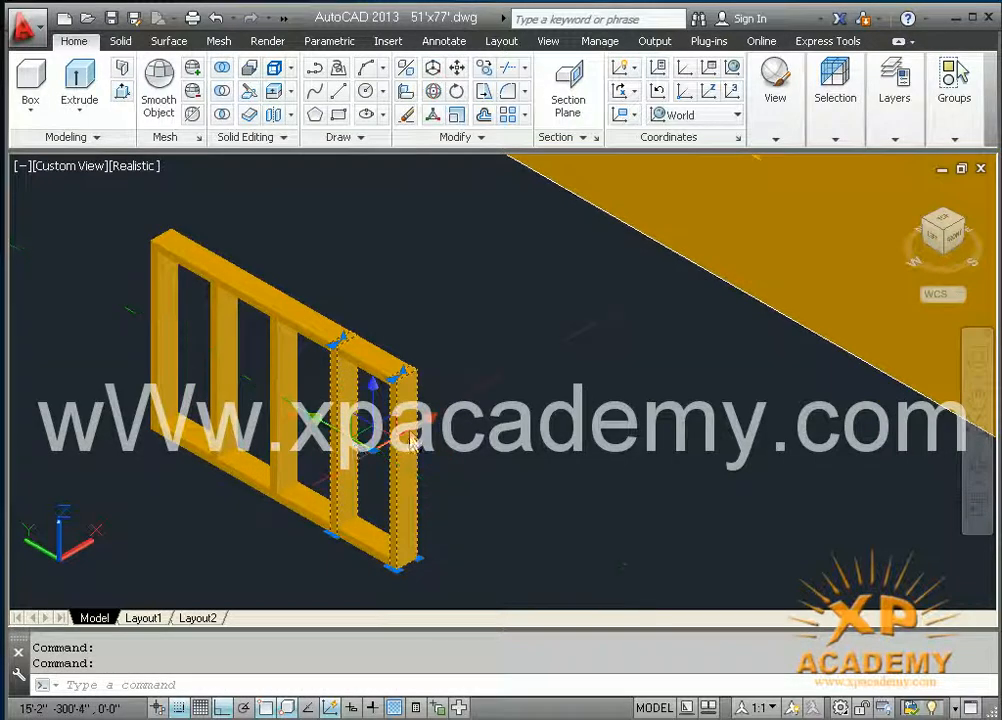
click(366, 424)
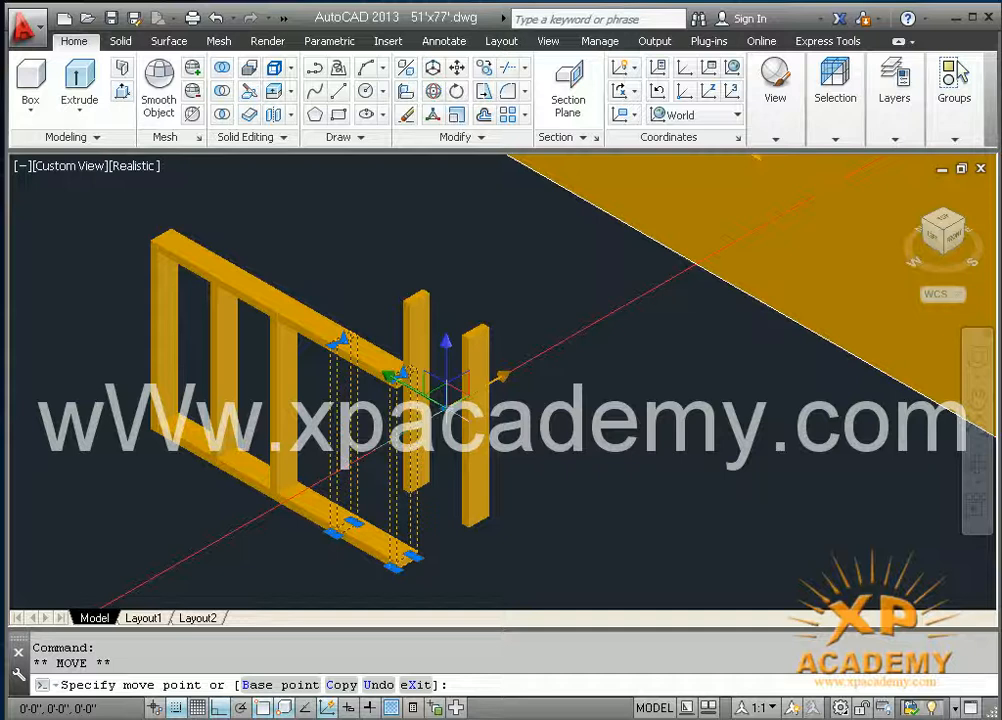
key(ctrl+z)
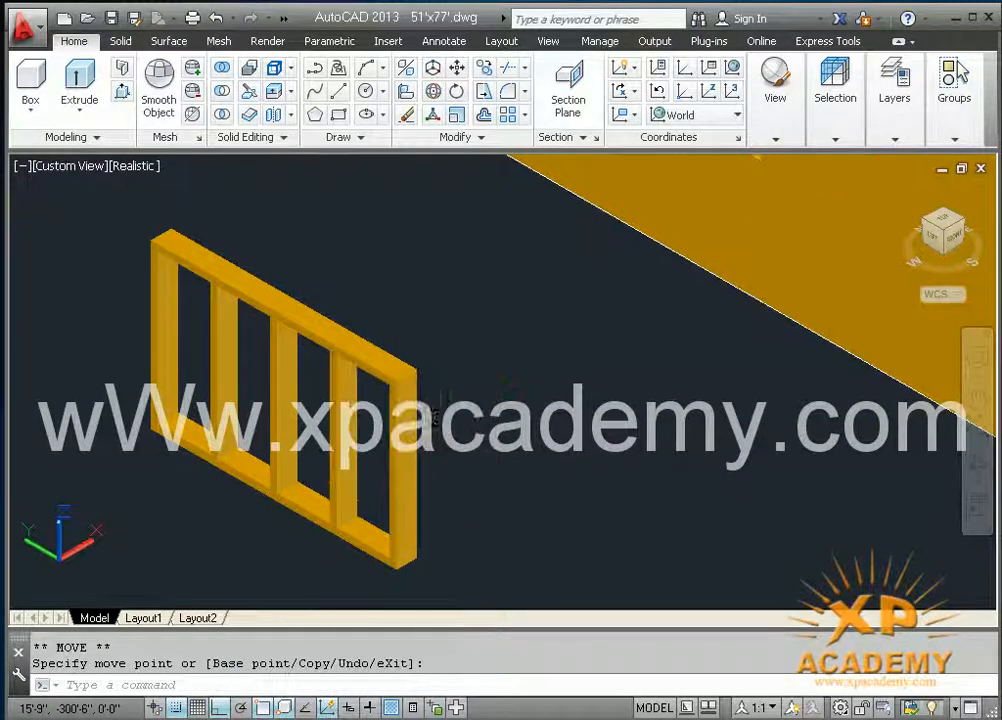
key(Escape)
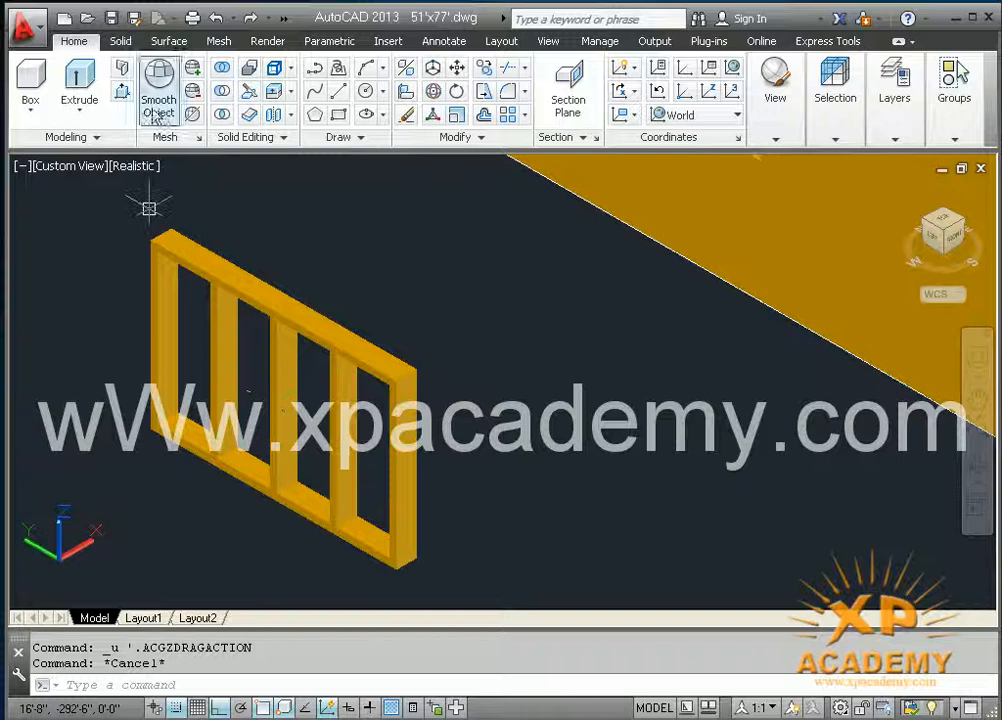
Step: Union the five posts and both rails of the frame into a single solid
click(224, 72)
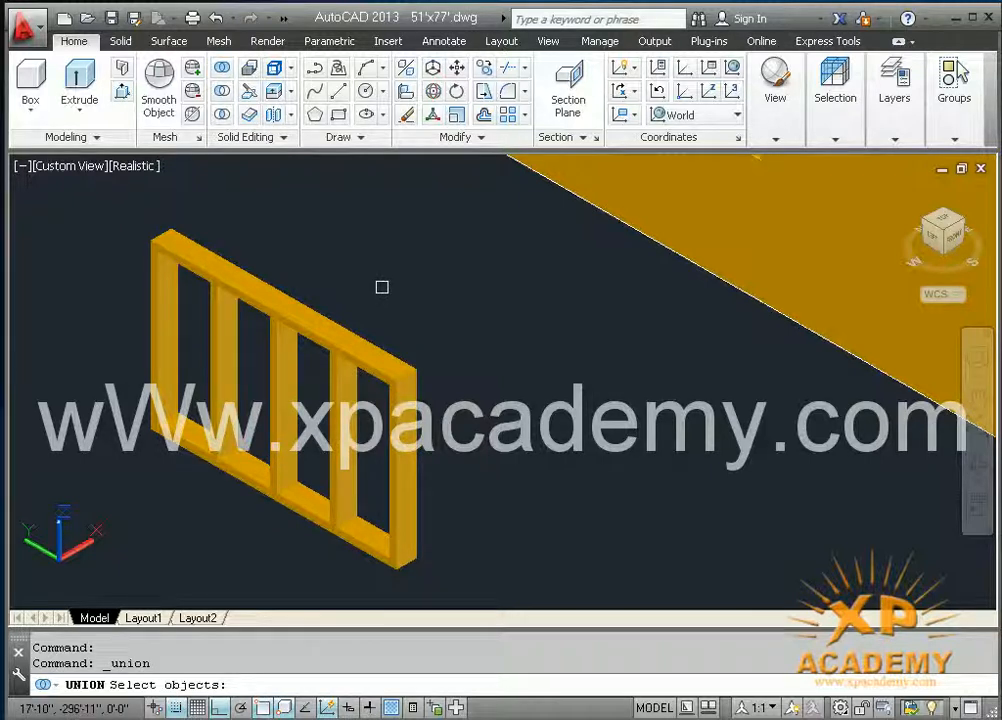
click(131, 210)
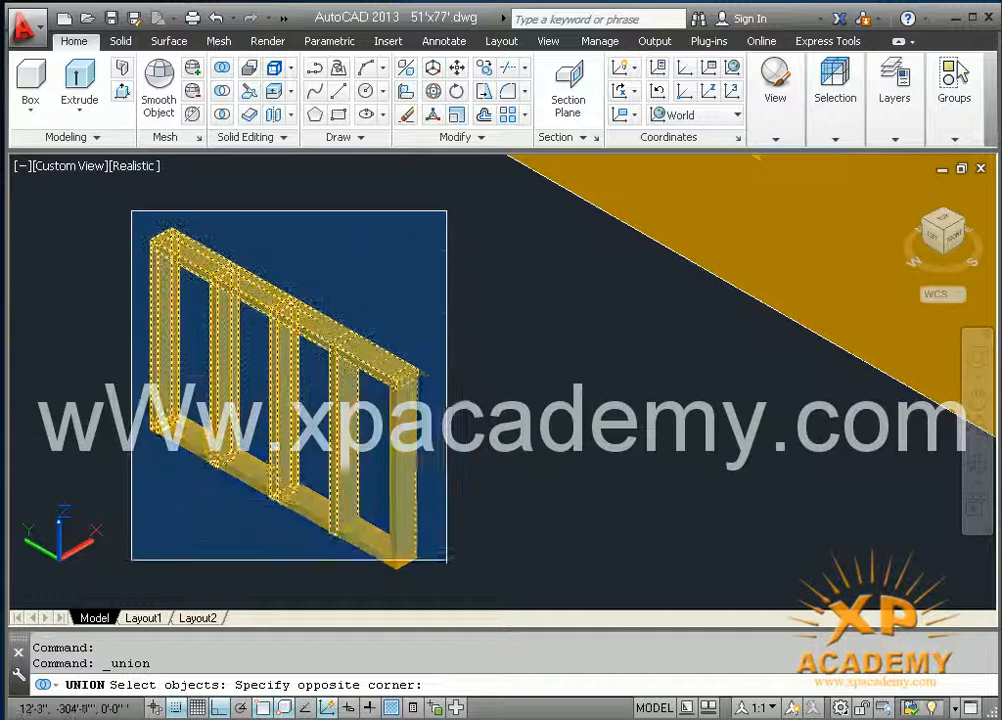
click(441, 586)
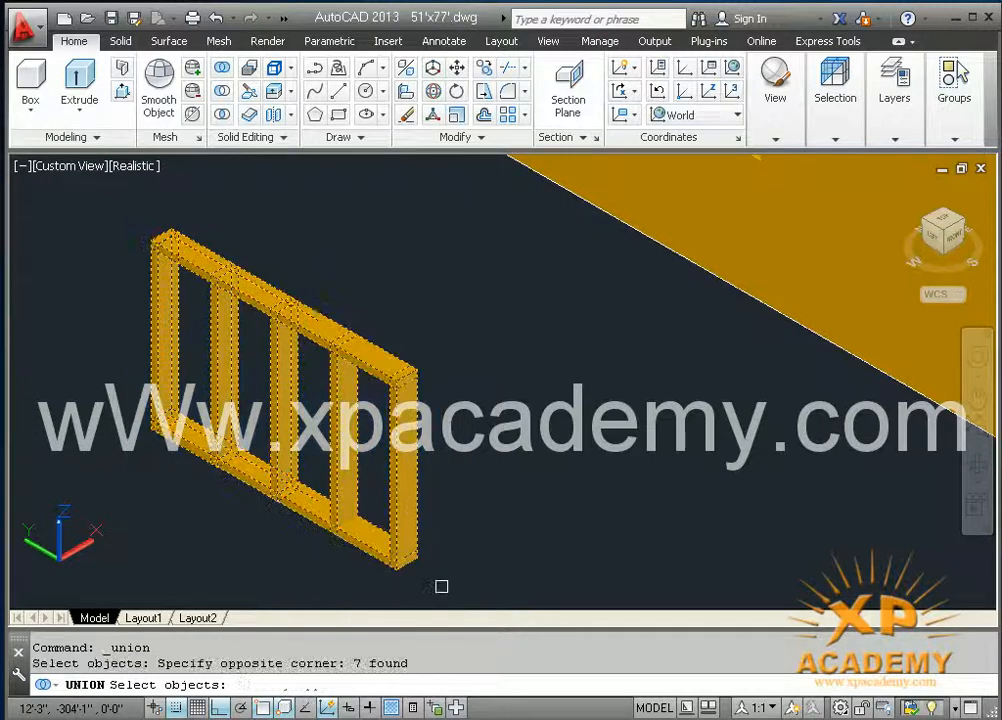
key(Return)
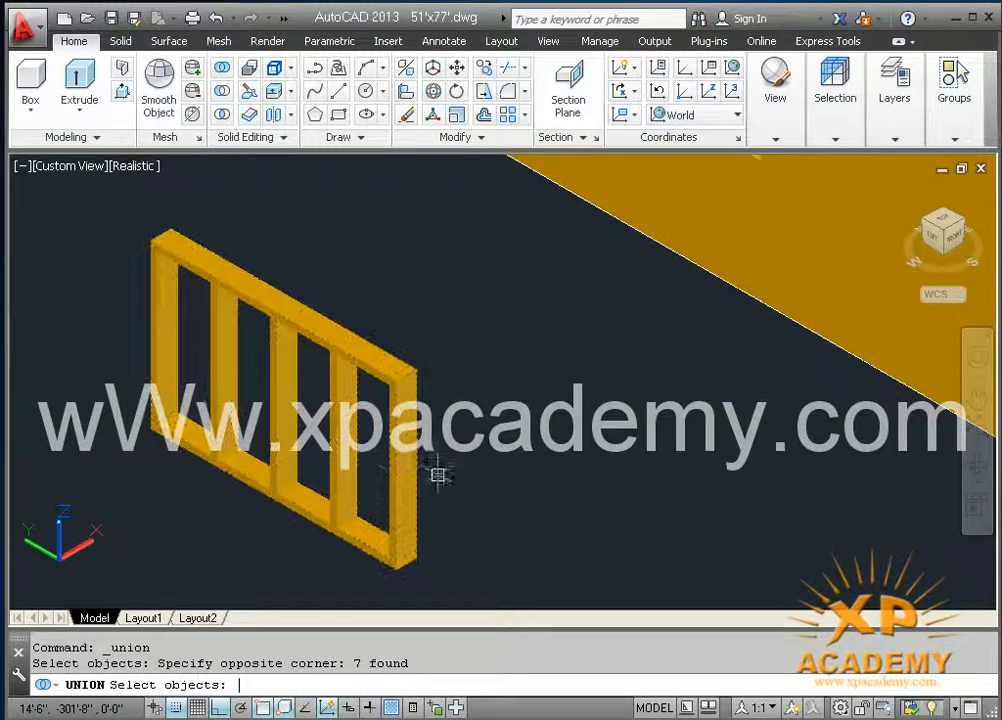
Step: Finish the union of the seven frame parts and select the frame to check that it is one solid
click(401, 474)
key(Return)
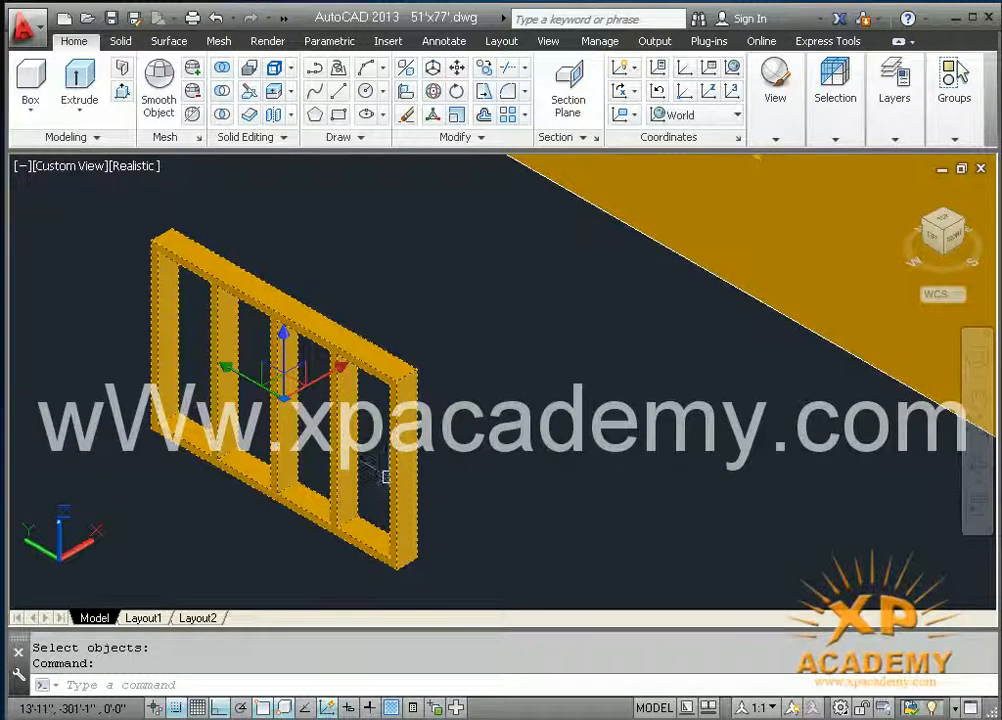
middle_drag(391, 476, 401, 457)
key(Escape)
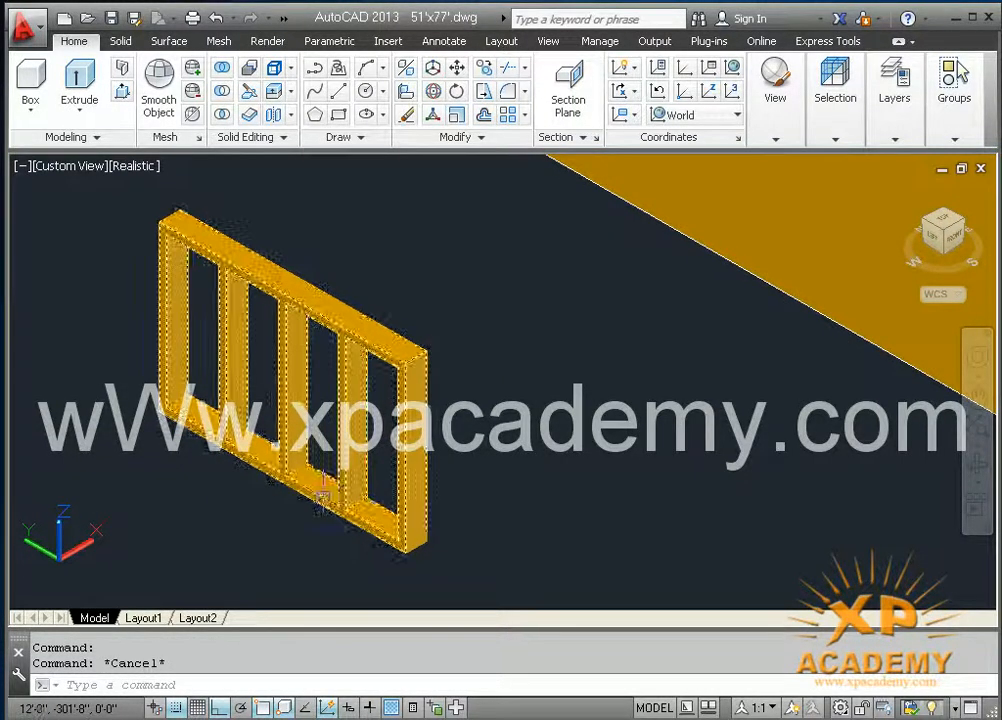
Step: Draw a 6' line along the Y axis in front of the slatted frame
shift+middle_drag(370, 413, 323, 452)
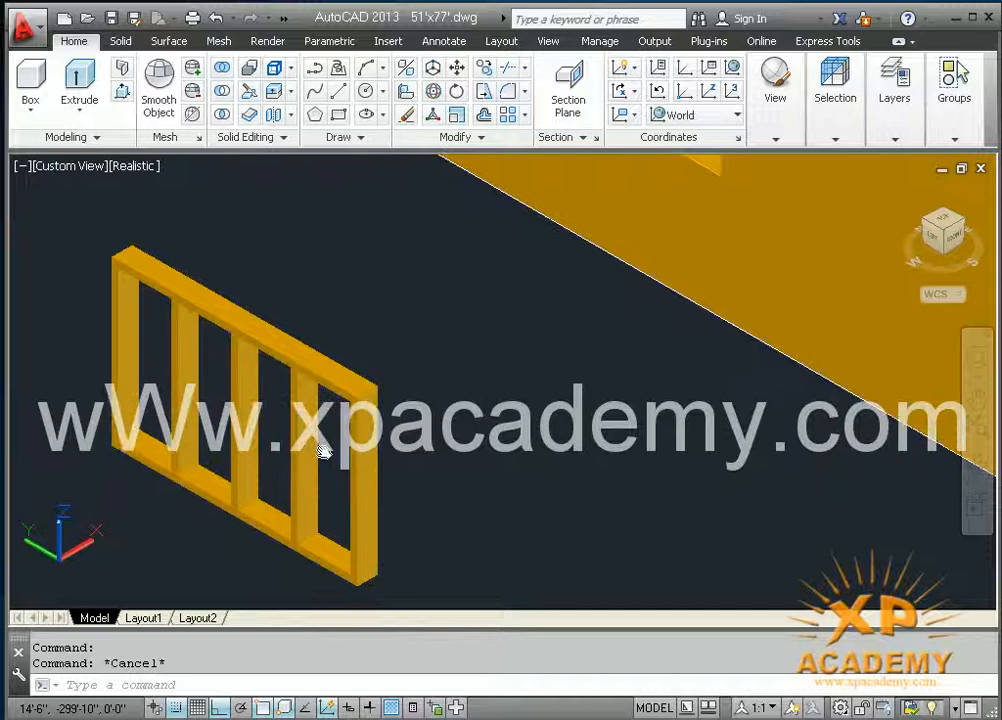
scroll(241, 457, down, 2)
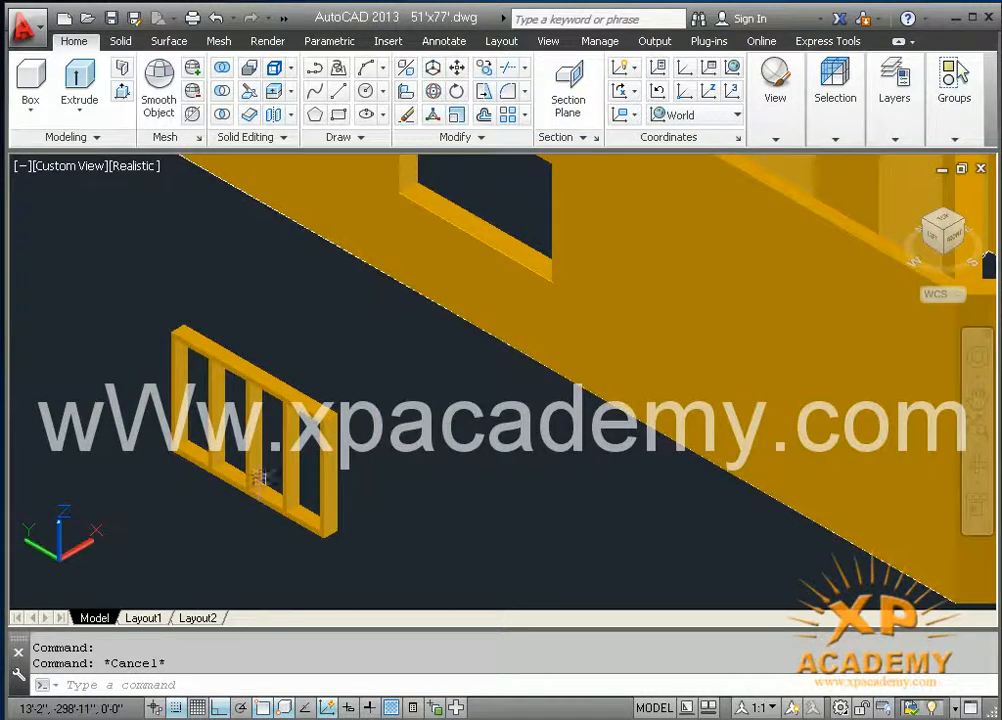
shift+middle_drag(298, 492, 291, 203)
text(l)
key(Return)
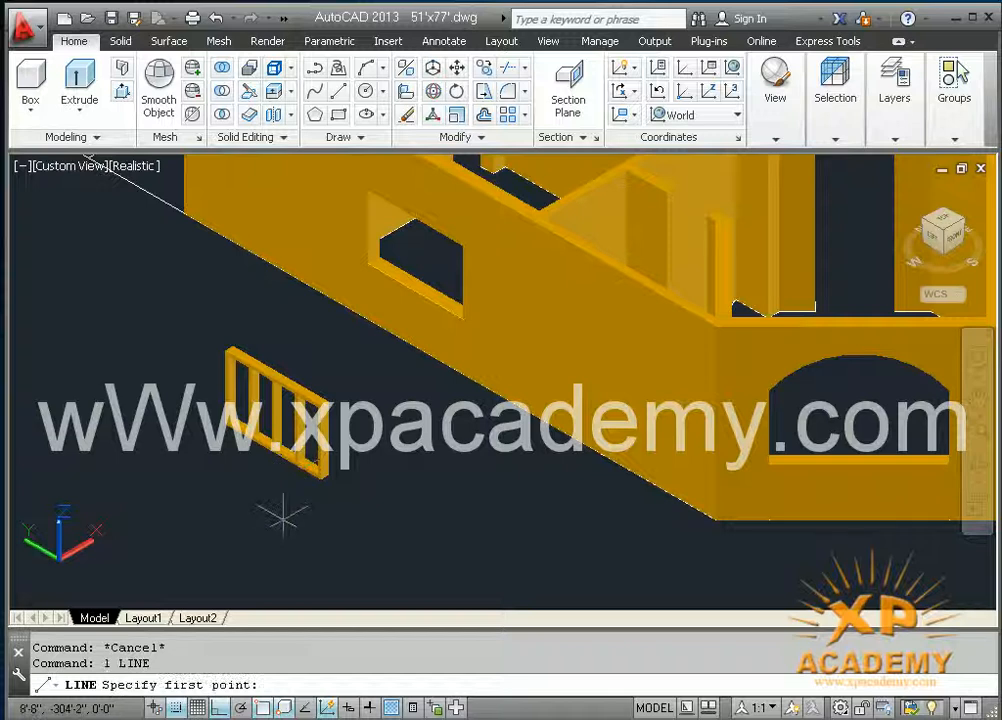
click(283, 515)
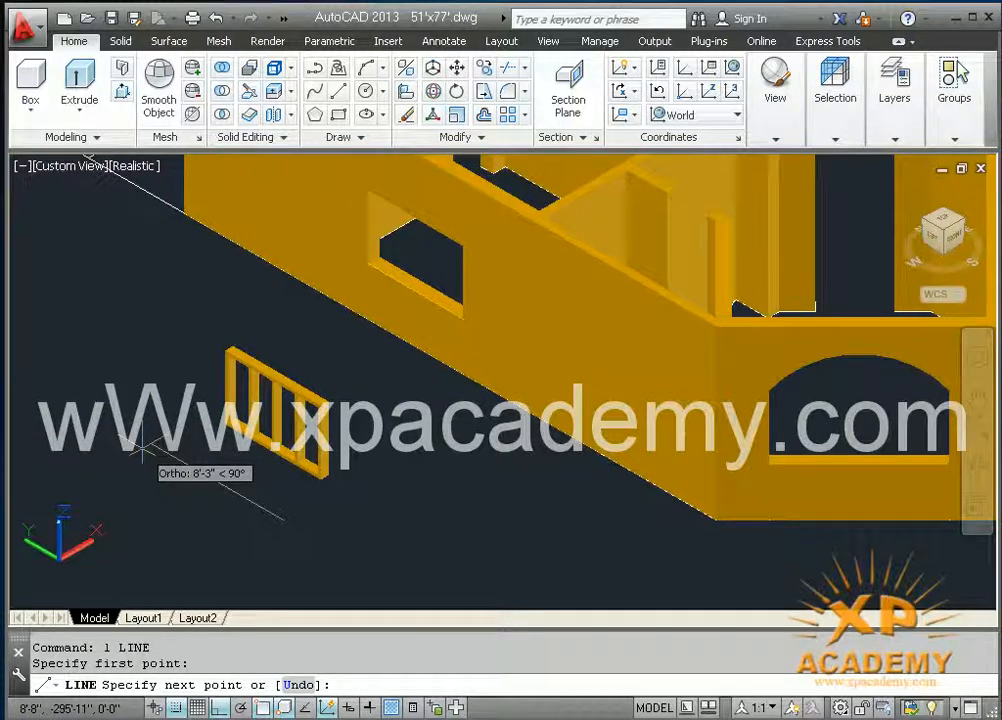
text(6')
key(Return)
Step: Offset the 6' line by .6 toward the slatted frame
scroll(235, 483, up, 2)
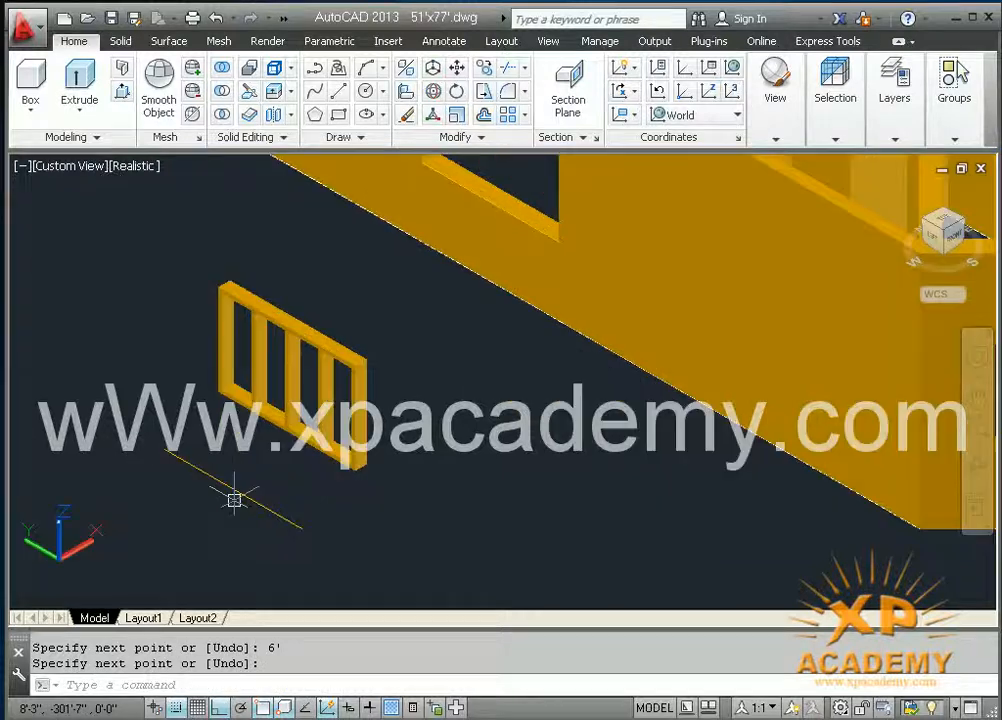
middle_drag(234, 499, 237, 485)
key(Return)
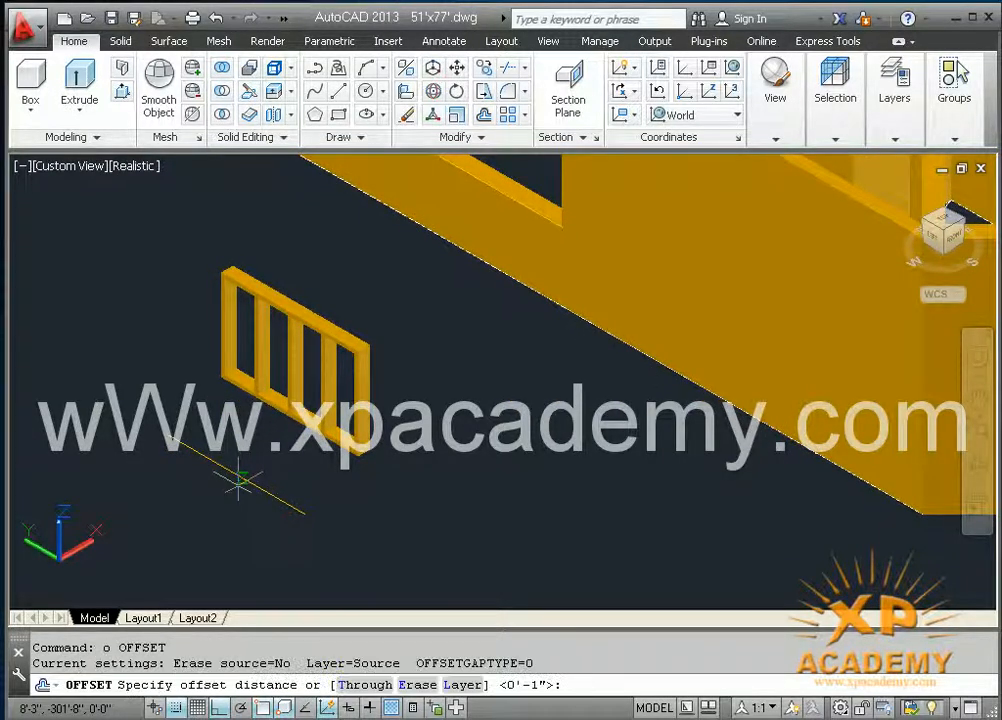
text(.6)
key(Return)
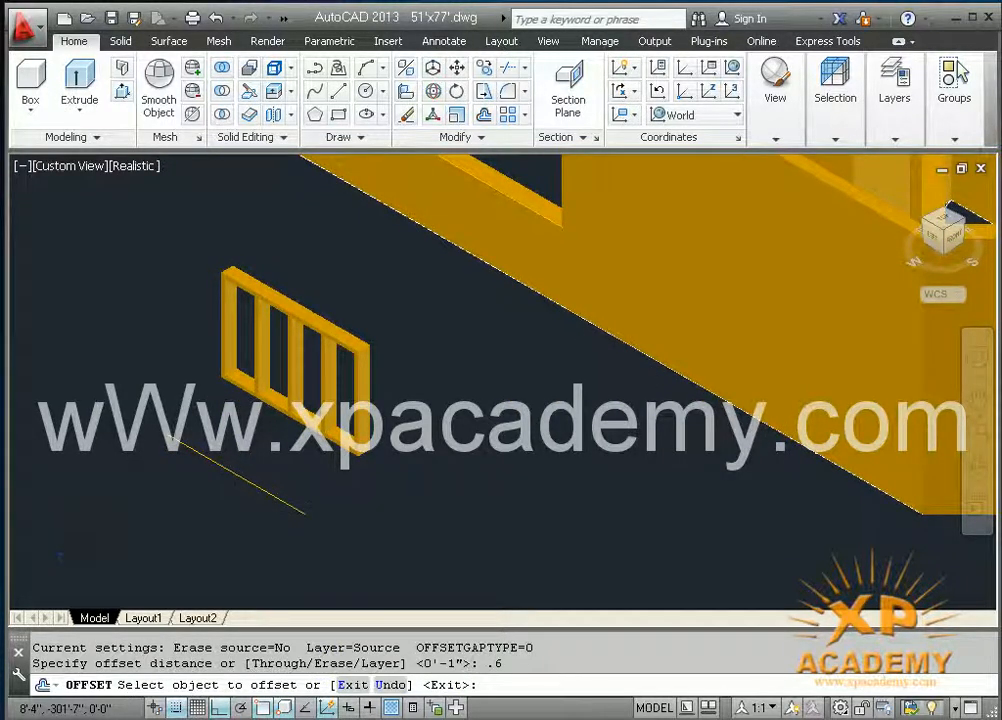
scroll(238, 485, up, 2)
click(253, 477)
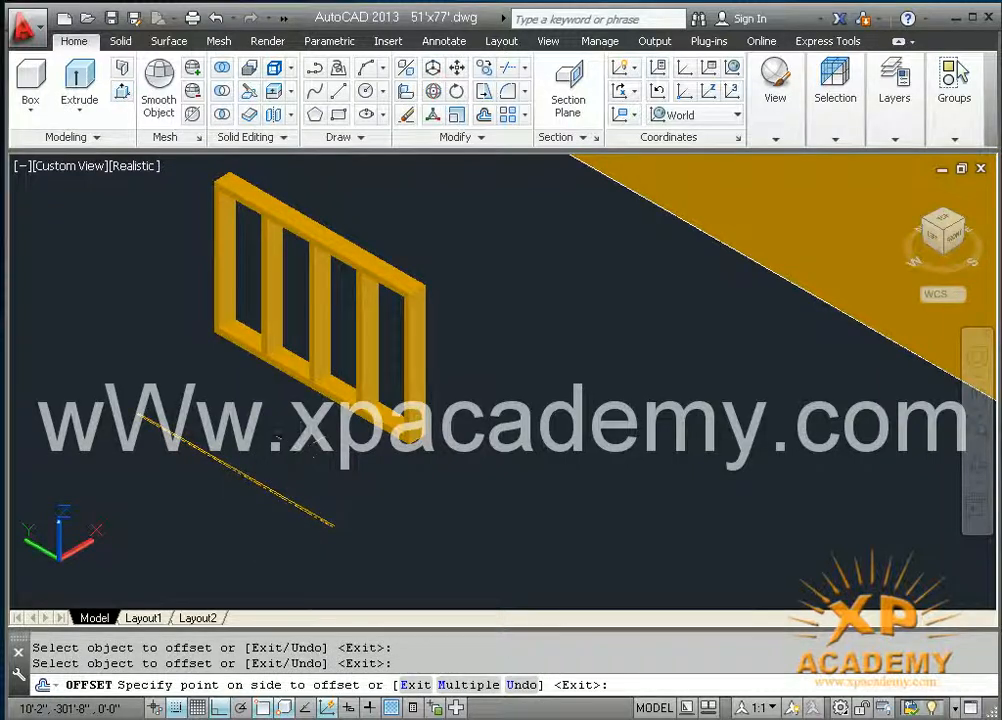
click(289, 469)
key(Escape)
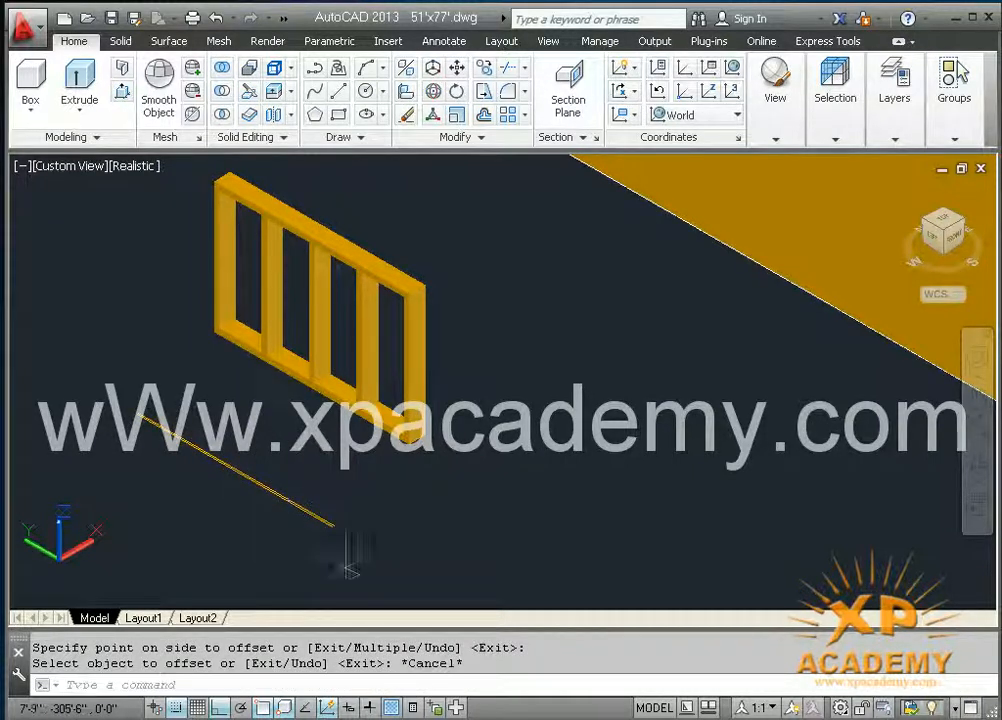
Step: Close the near end of the two parallel lines with a short line between their endpoints
text(l)
key(Return)
scroll(295, 510, up, 3)
scroll(318, 478, up, 1)
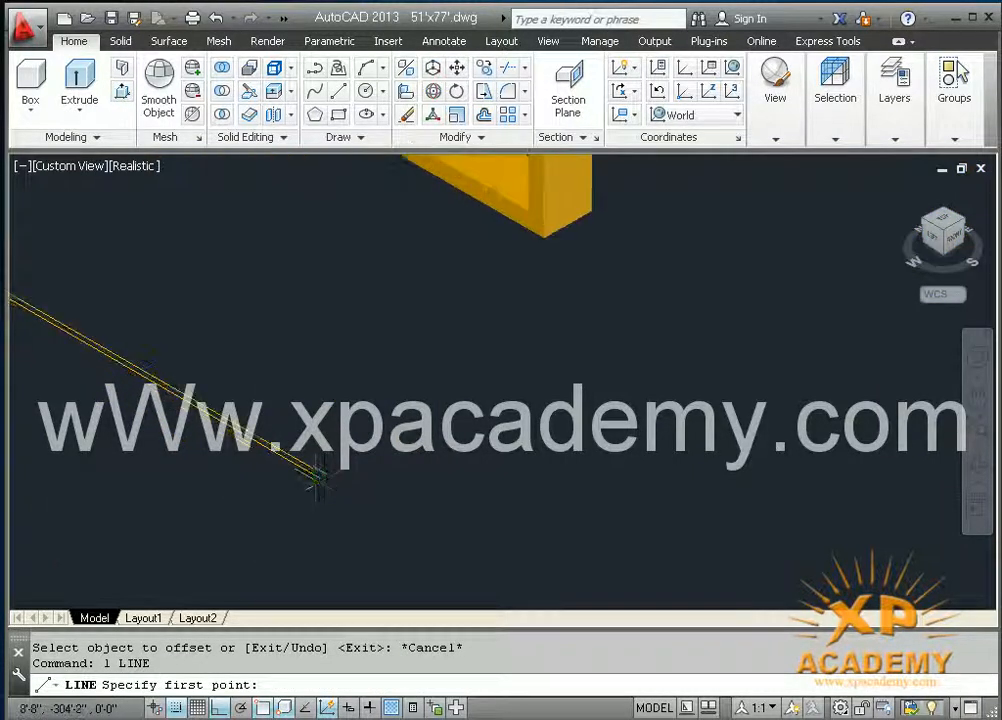
scroll(322, 480, up, 1)
click(322, 474)
click(316, 472)
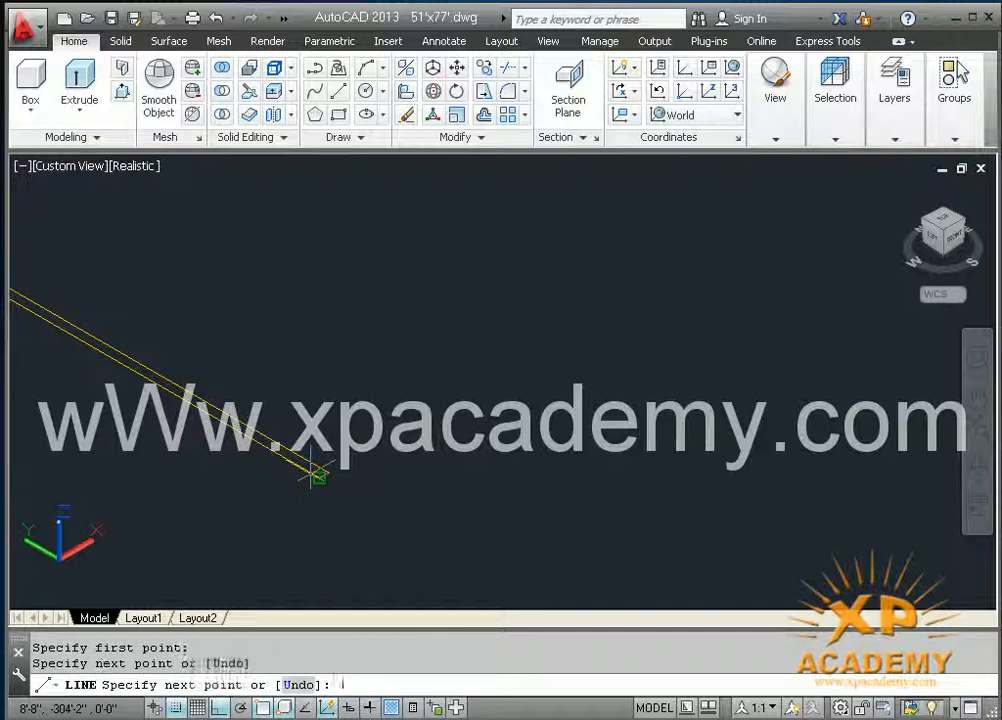
key(Return)
Step: Draw a short line joining the far endpoints of the two parallel lines to complete the thin rectangle
scroll(192, 442, down, 1)
middle_drag(192, 442, 632, 588)
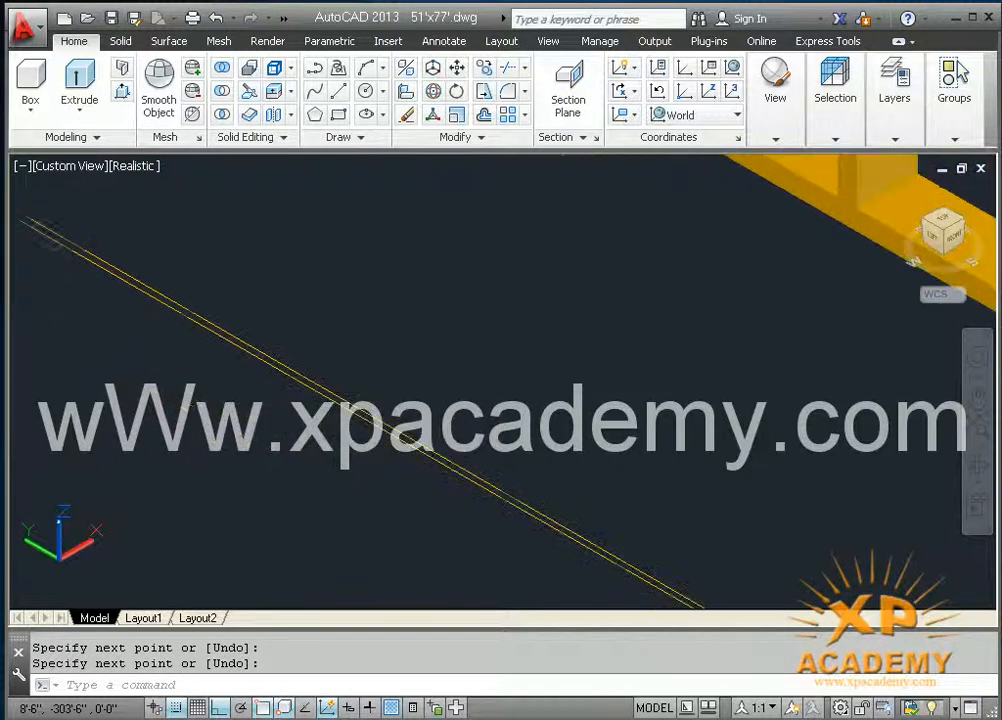
middle_drag(217, 356, 274, 388)
drag(274, 388, 441, 479)
middle_drag(441, 479, 489, 513)
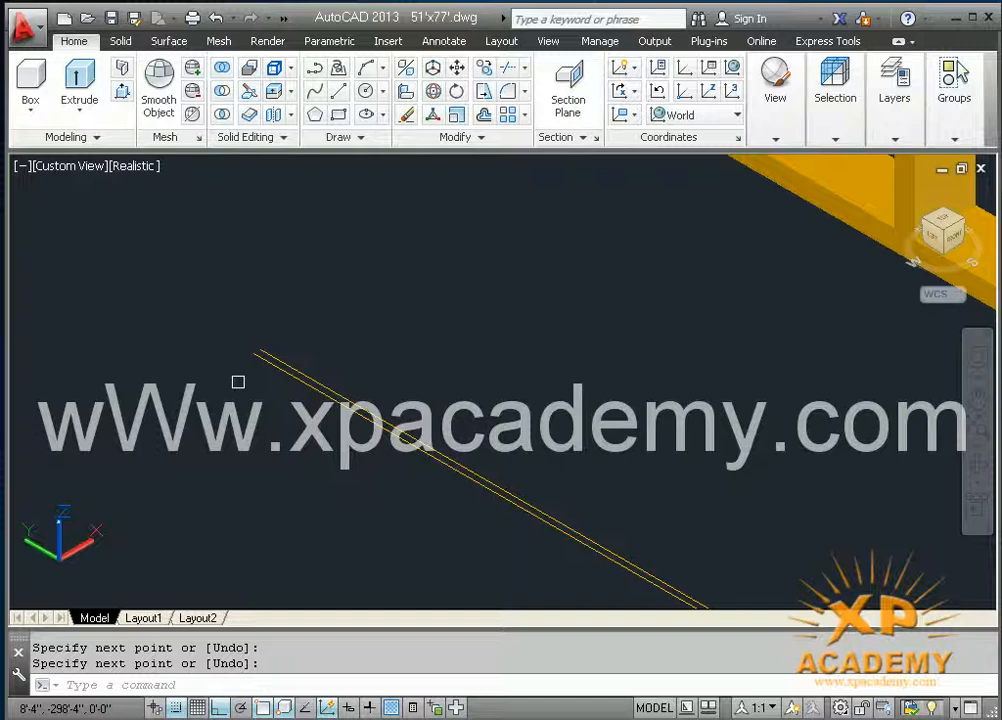
scroll(245, 360, up, 3)
key(Return)
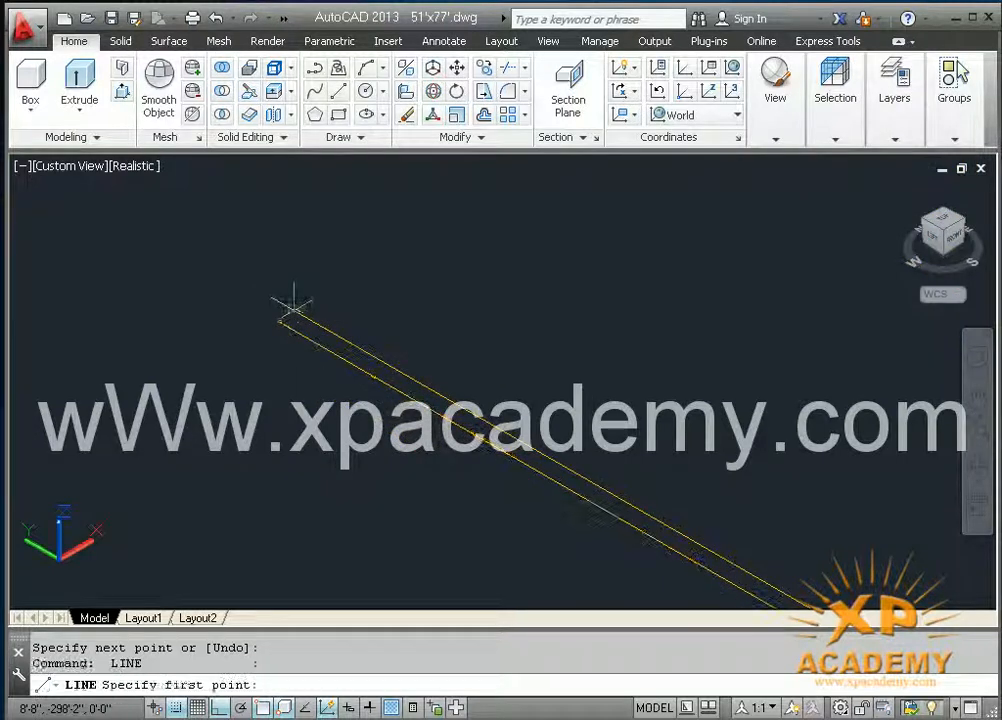
click(276, 318)
click(293, 311)
key(Return)
Step: Convert the four lines of the thin rectangle into a region
scroll(273, 345, down, 5)
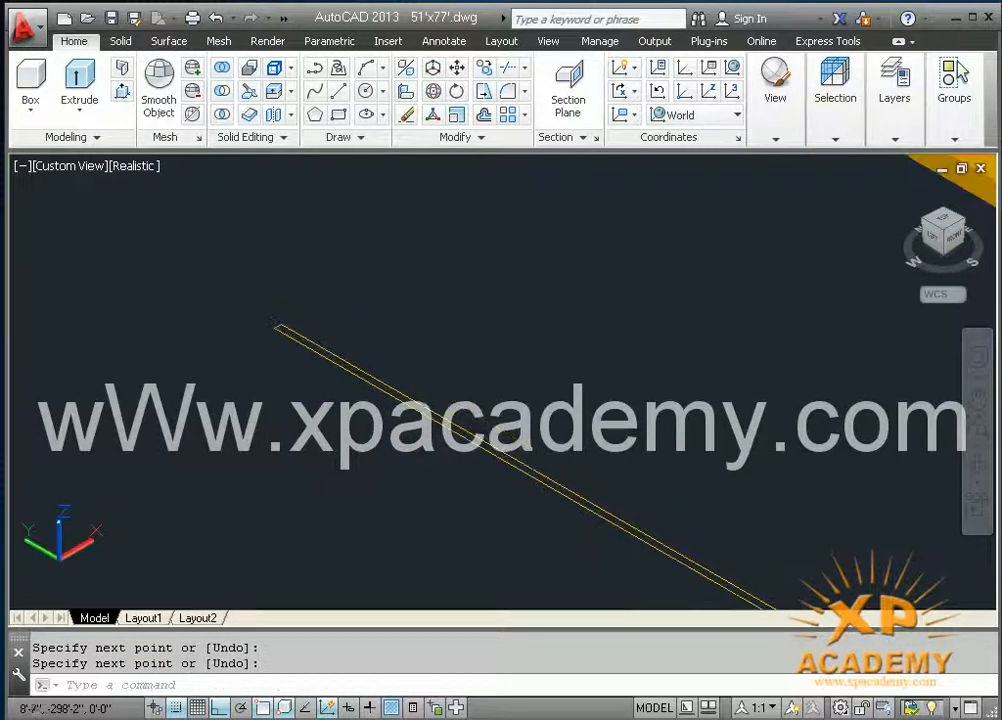
middle_drag(321, 426, 283, 403)
scroll(280, 389, down, 2)
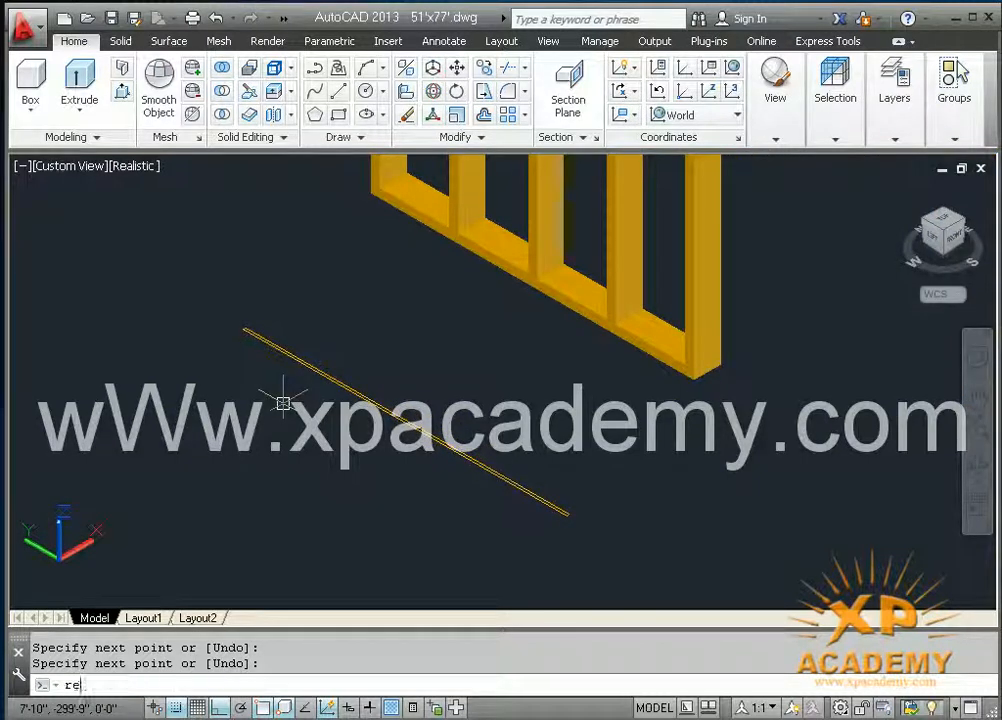
text(reg)
key(Return)
click(219, 311)
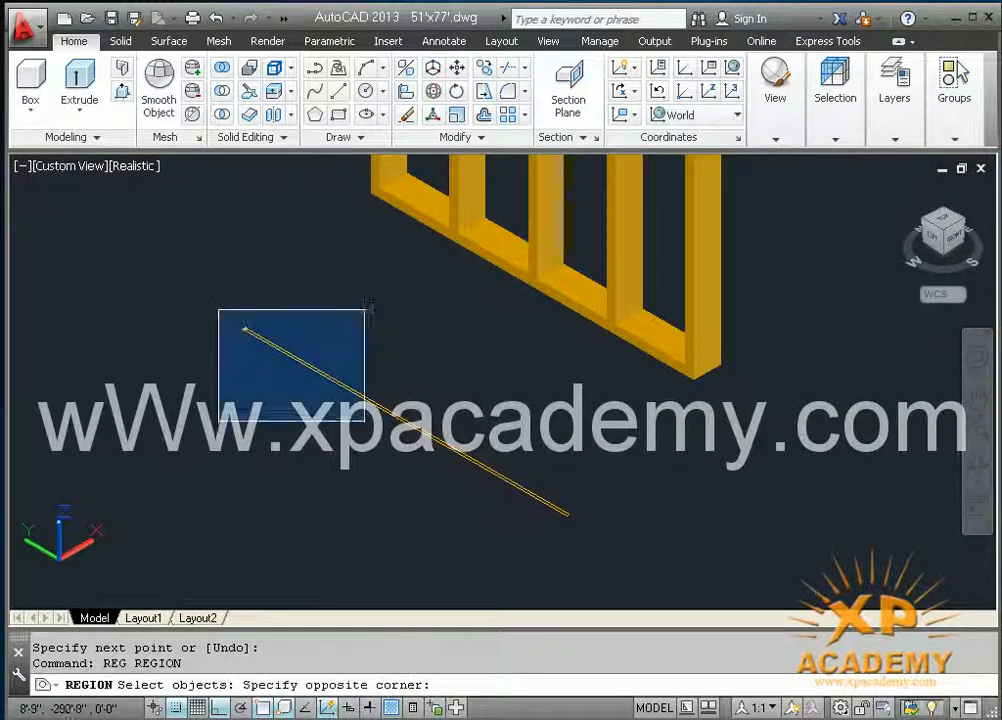
click(572, 547)
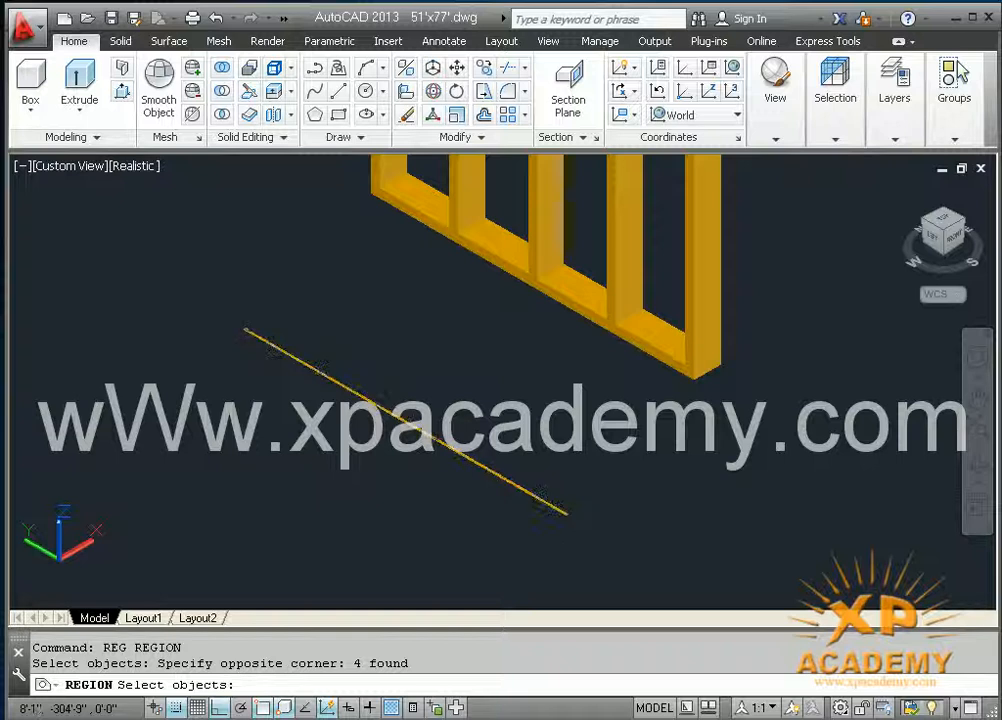
key(Return)
Step: Extrude the thin rectangular region to a height of 4'
click(79, 80)
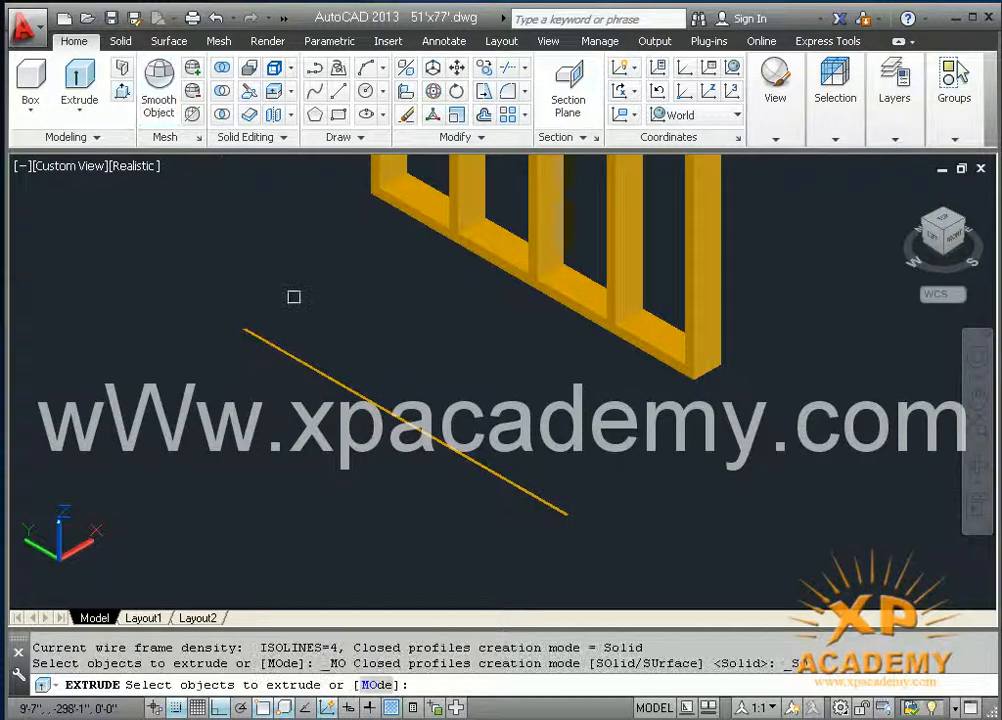
click(336, 384)
key(Return)
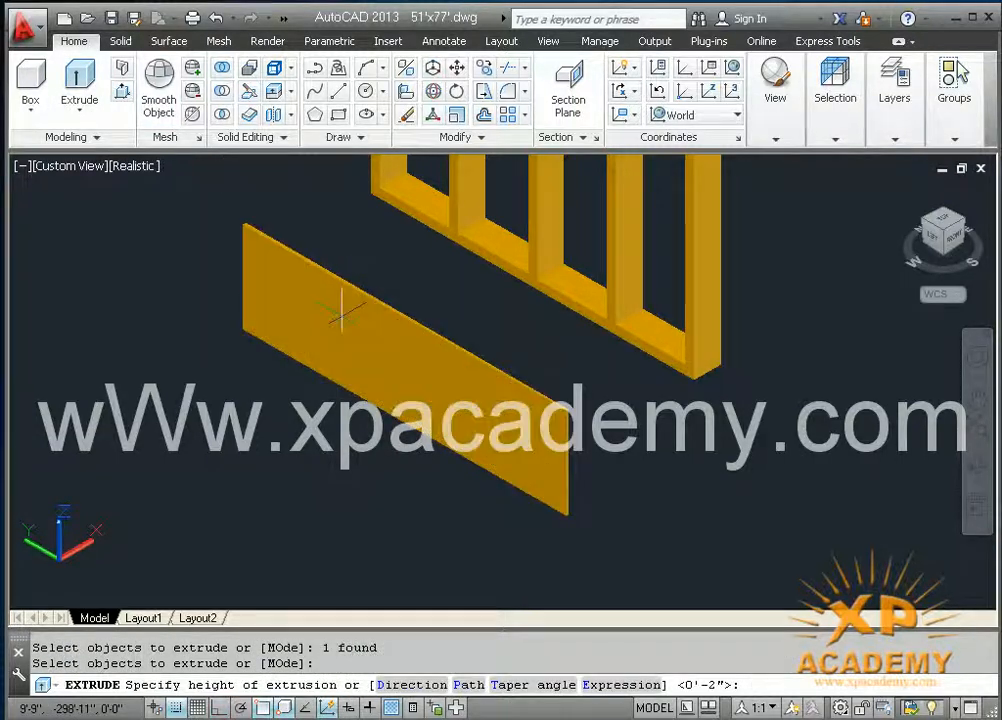
text(4')
key(Return)
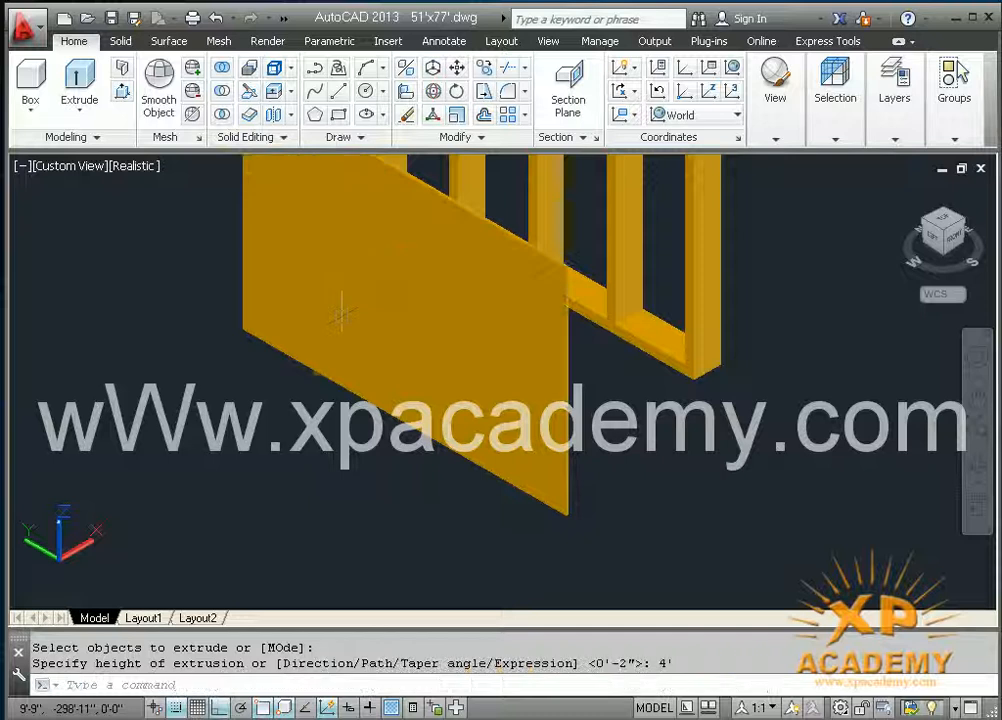
Step: Assign the extruded thin panel to the mir layer
scroll(359, 306, down, 2)
click(516, 412)
click(472, 398)
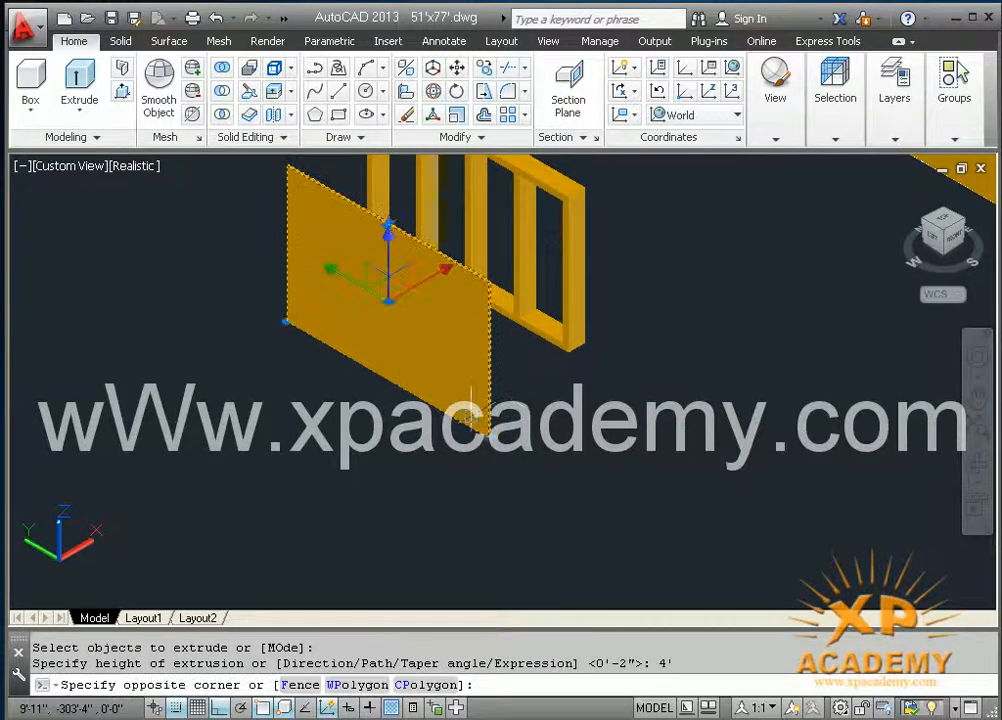
mouse_move(903, 135)
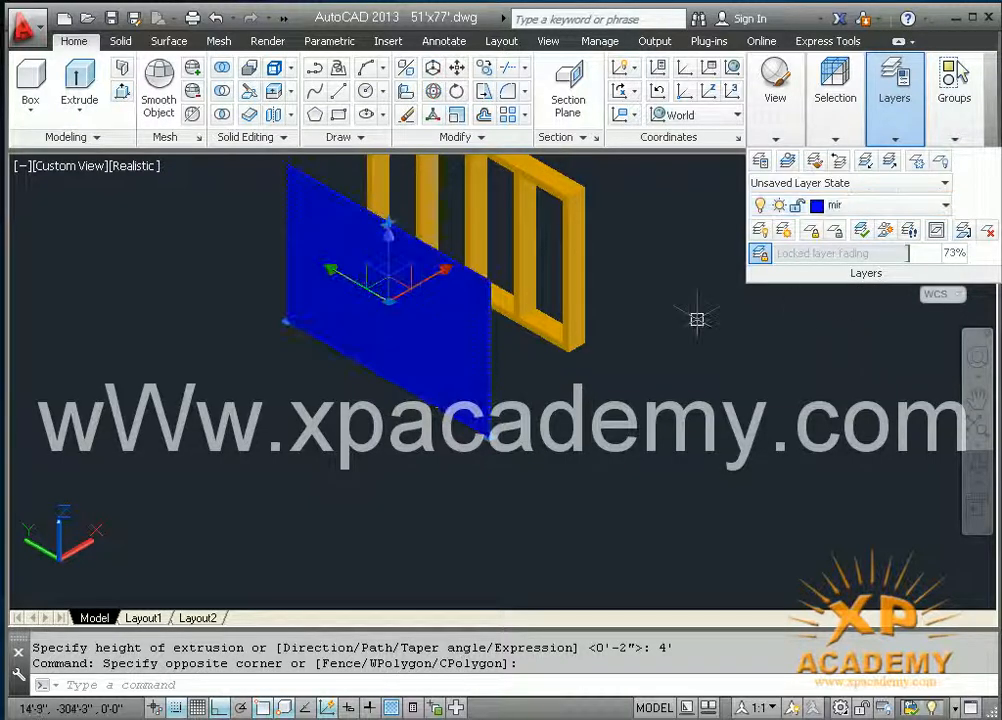
key(Escape)
Step: Reassign the slatted frame from the wall layer to the olive-yellow layer
click(525, 322)
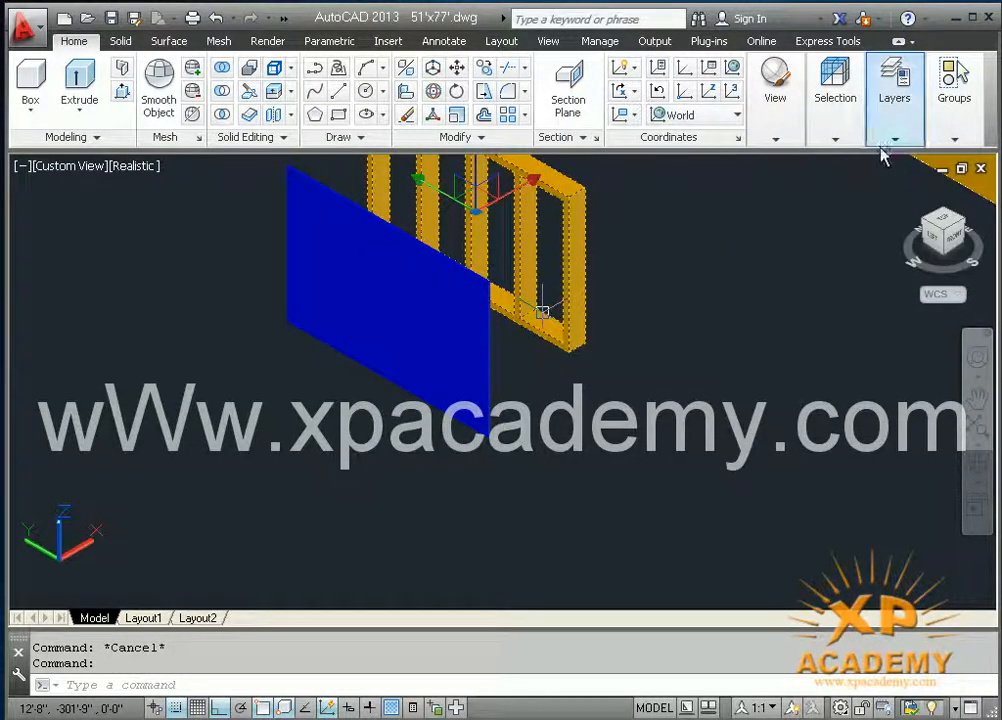
mouse_move(895, 148)
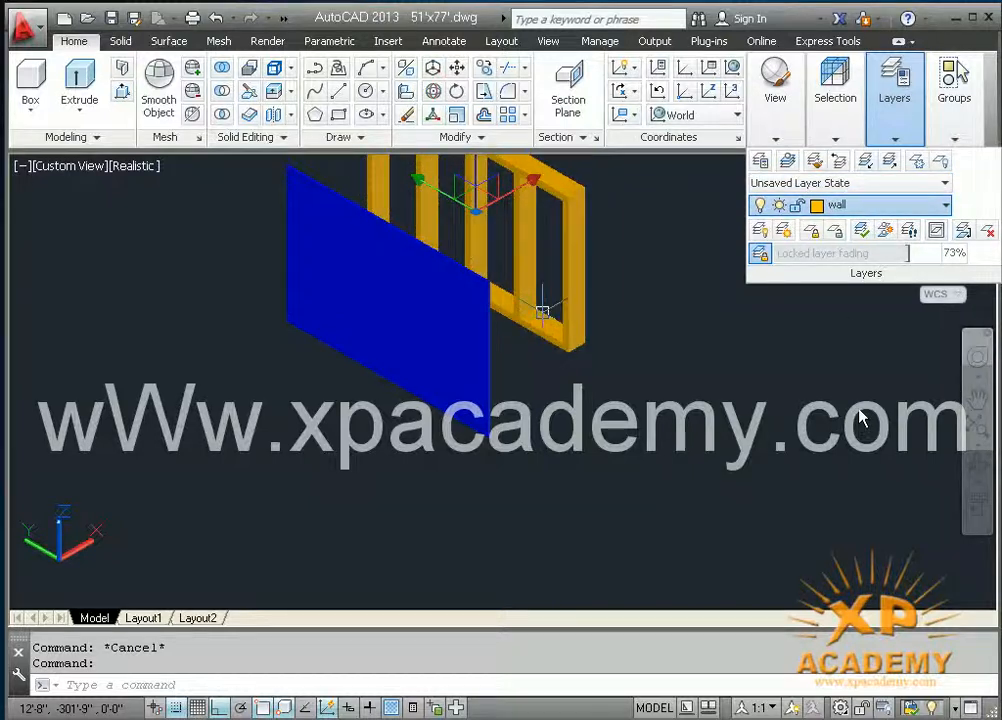
middle_drag(557, 418, 545, 489)
key(Escape)
Step: Move the thin blue panel by its lower corner to the midpoint of the slatted frame's bottom end edge, with ortho off
text(m)
key(Return)
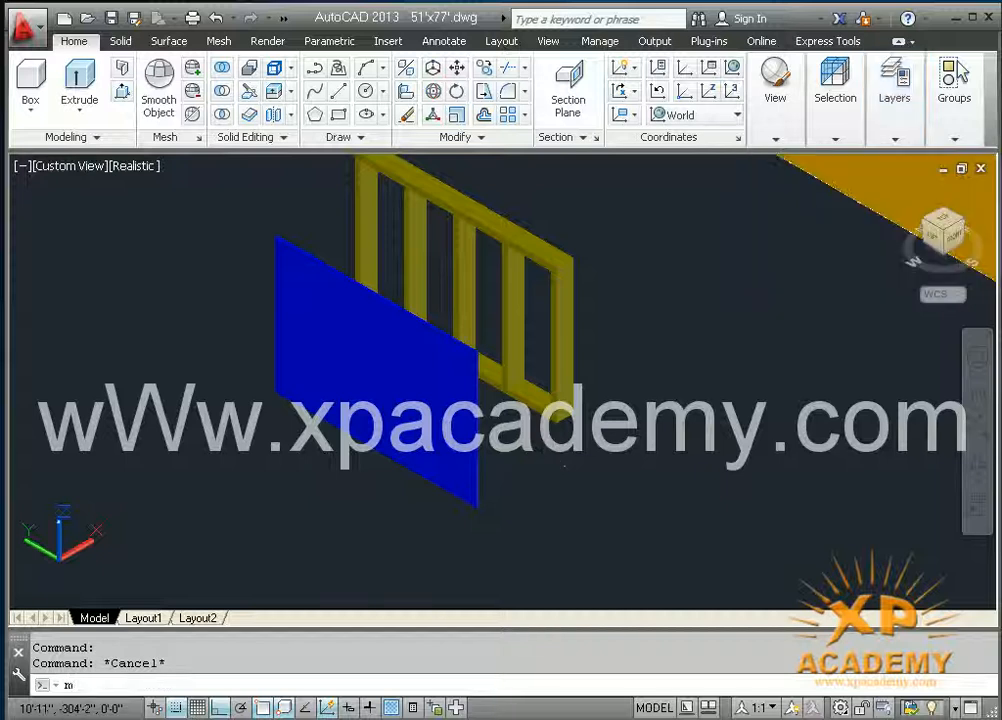
click(484, 489)
key(Return)
scroll(479, 517, up, 4)
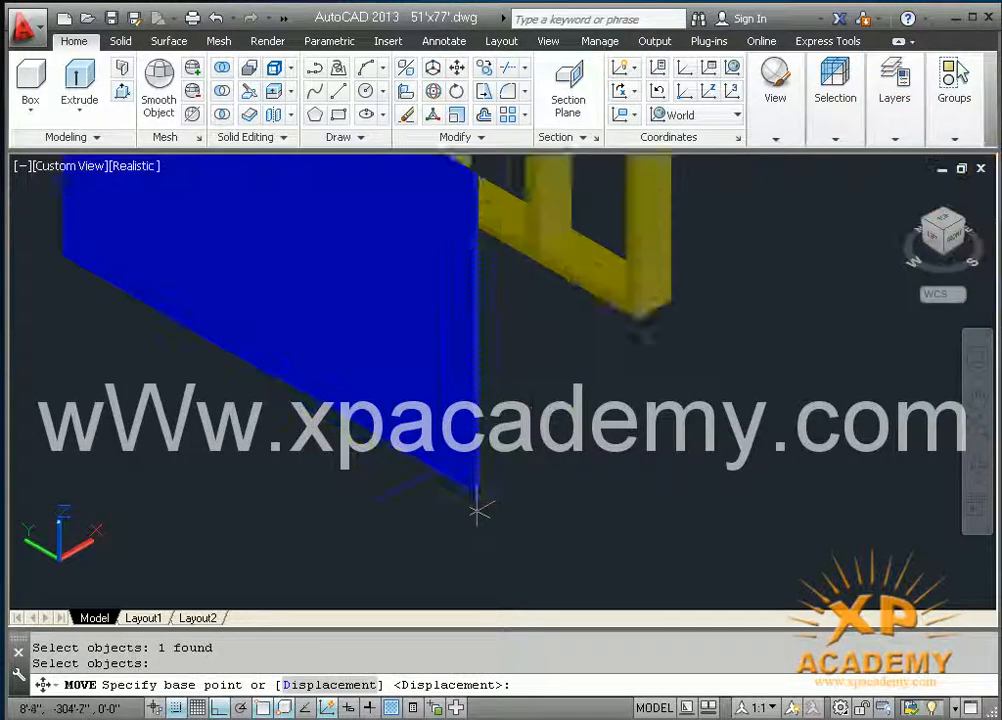
scroll(476, 495, up, 5)
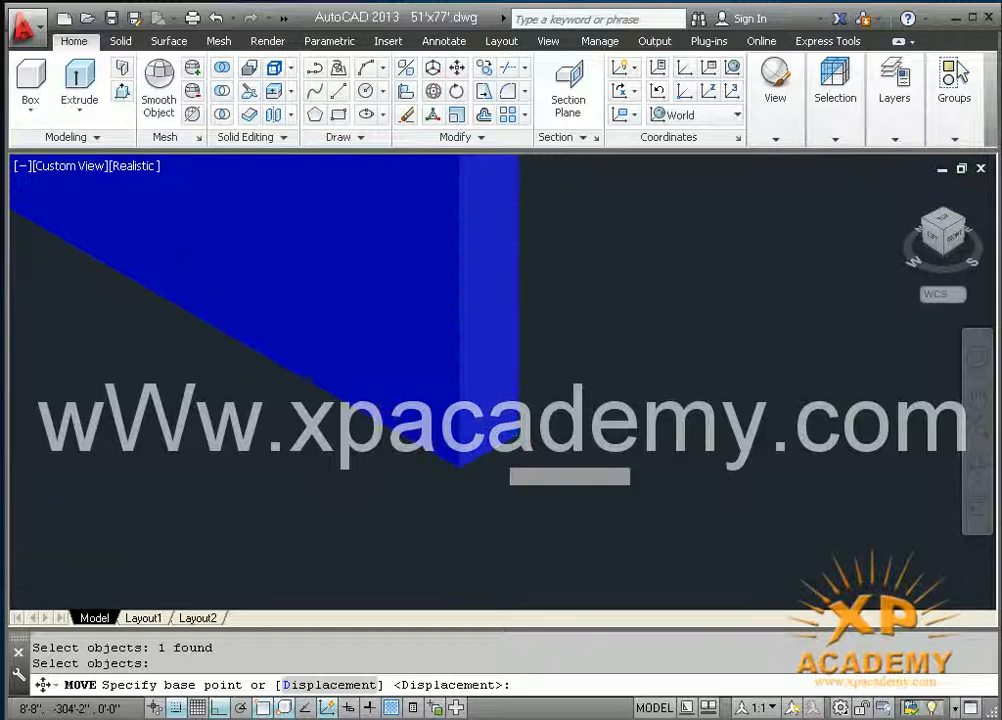
scroll(490, 445, up, 4)
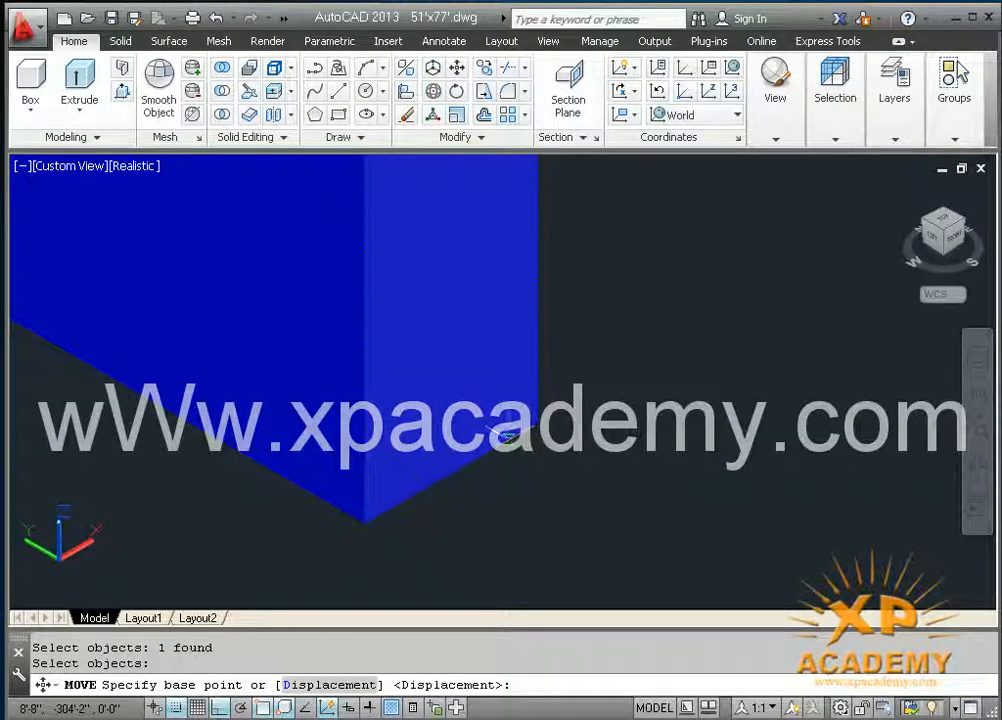
scroll(470, 495, up, 4)
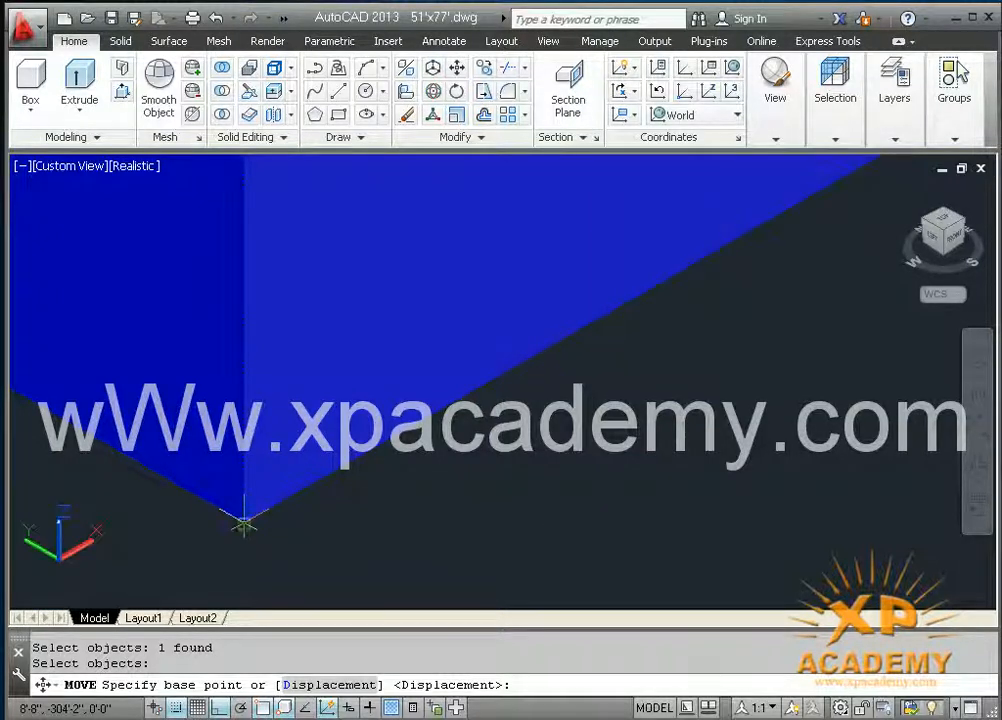
middle_drag(668, 401, 447, 581)
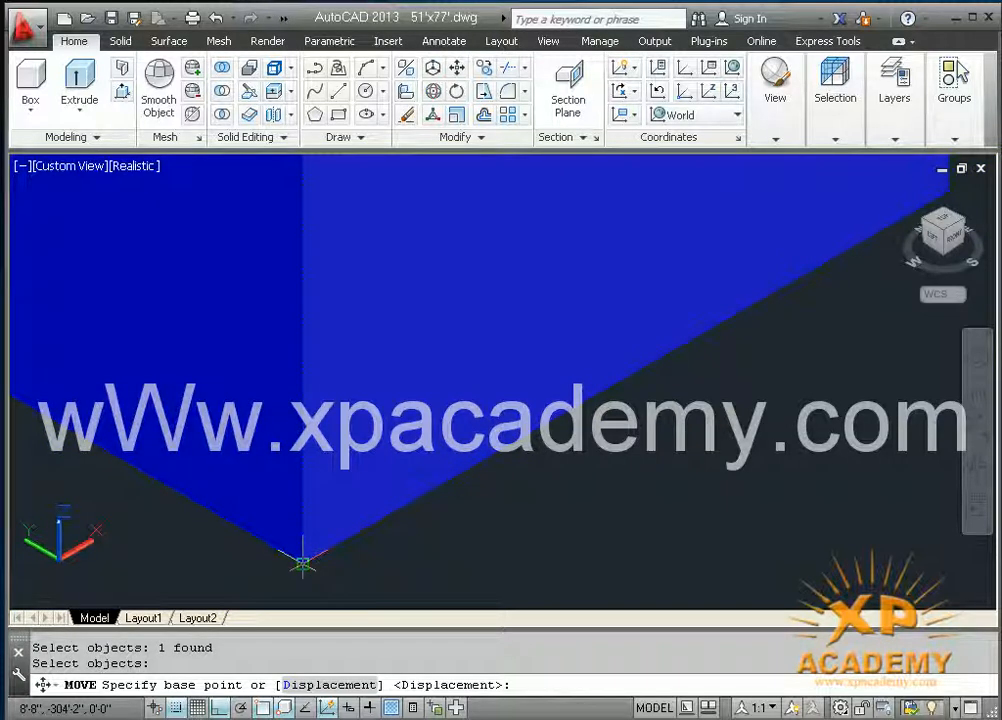
click(303, 563)
scroll(303, 563, down, 4)
middle_drag(303, 563, 637, 470)
scroll(458, 503, down, 3)
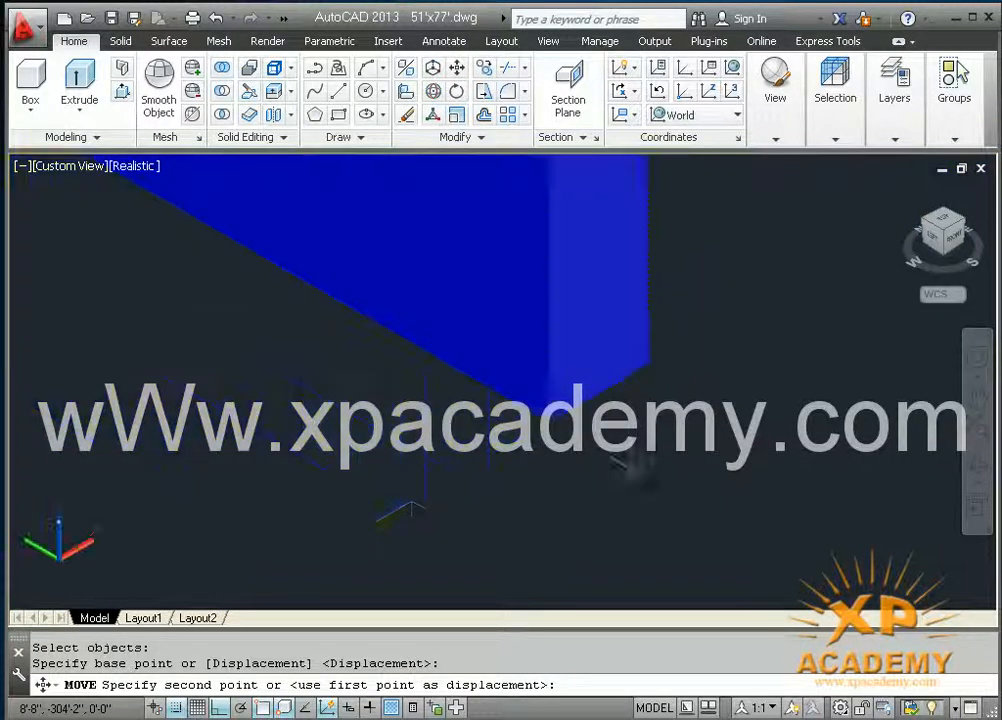
scroll(650, 398, down, 4)
middle_drag(504, 483, 455, 565)
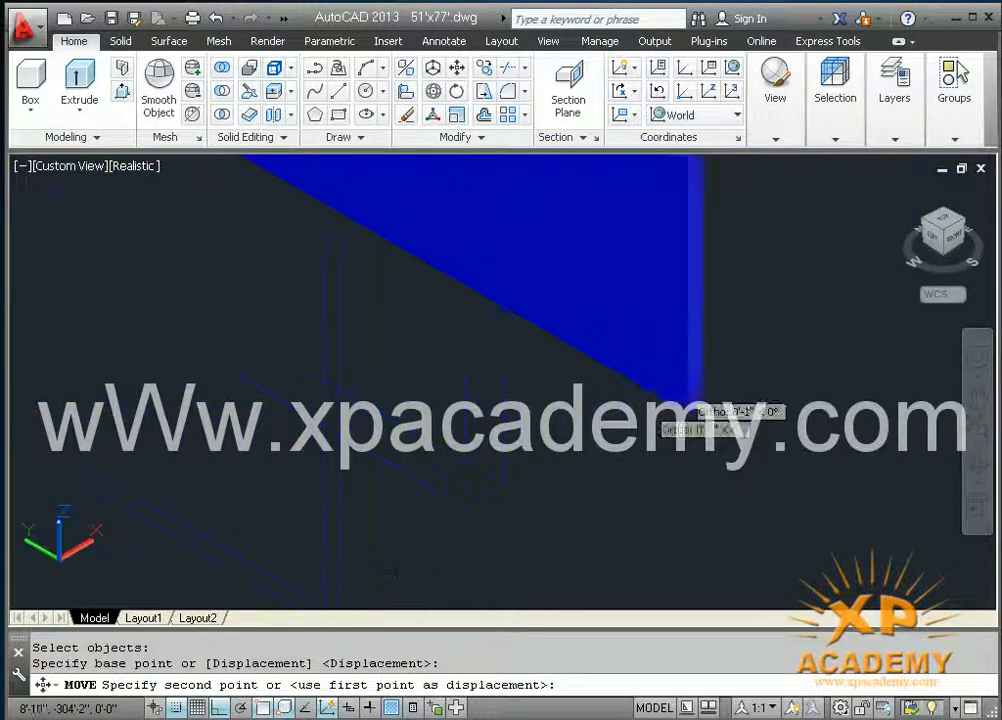
middle_drag(628, 416, 205, 569)
scroll(355, 470, down, 5)
middle_drag(391, 434, 311, 492)
scroll(480, 362, up, 4)
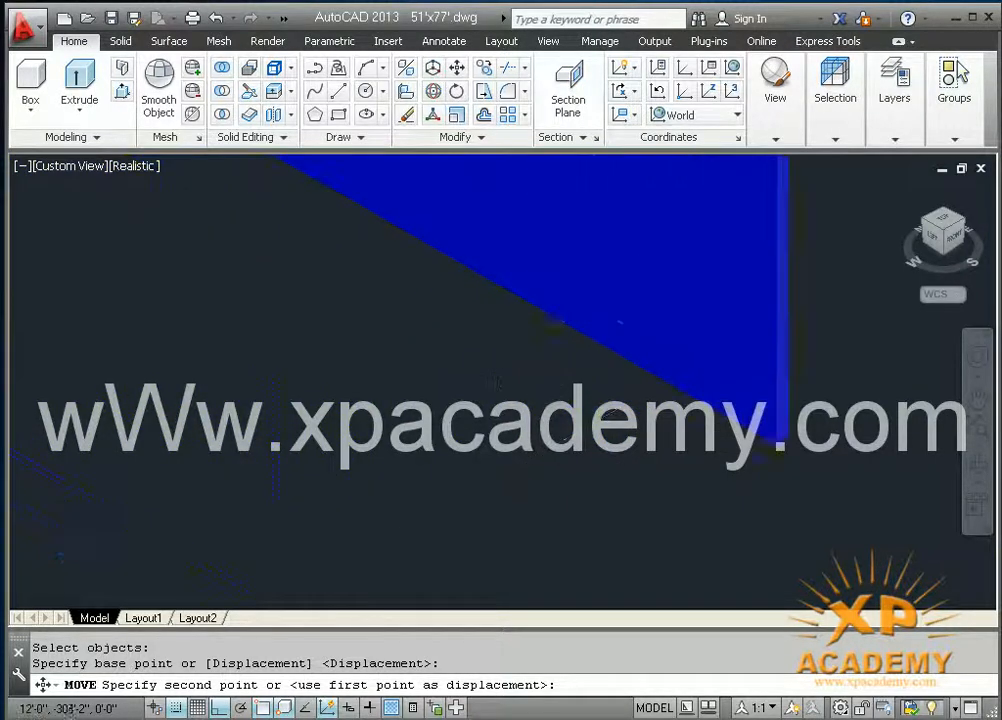
key(F8)
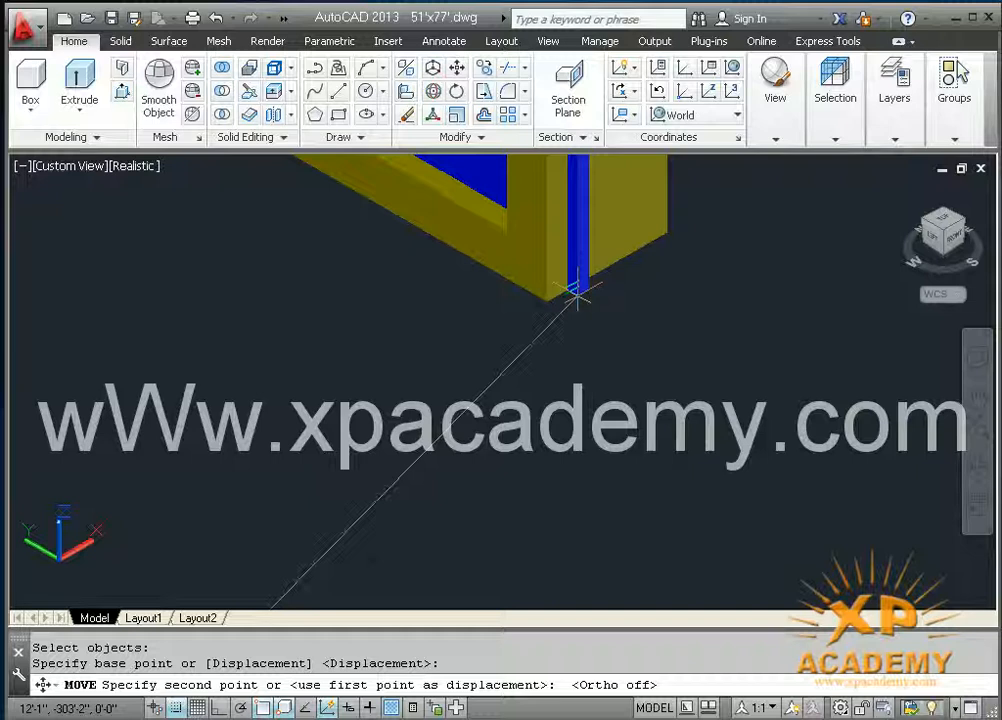
click(607, 268)
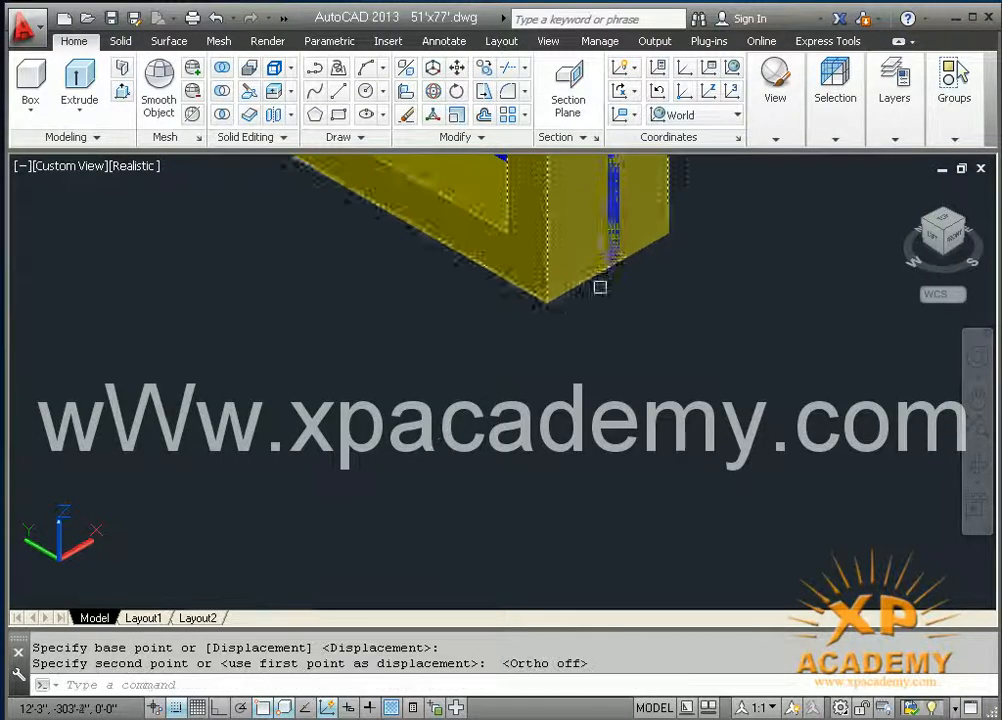
Step: Examine the window opening in the house wall and its position relative to the assembled frame
scroll(605, 272, down, 4)
scroll(584, 284, down, 2)
middle_drag(554, 330, 415, 445)
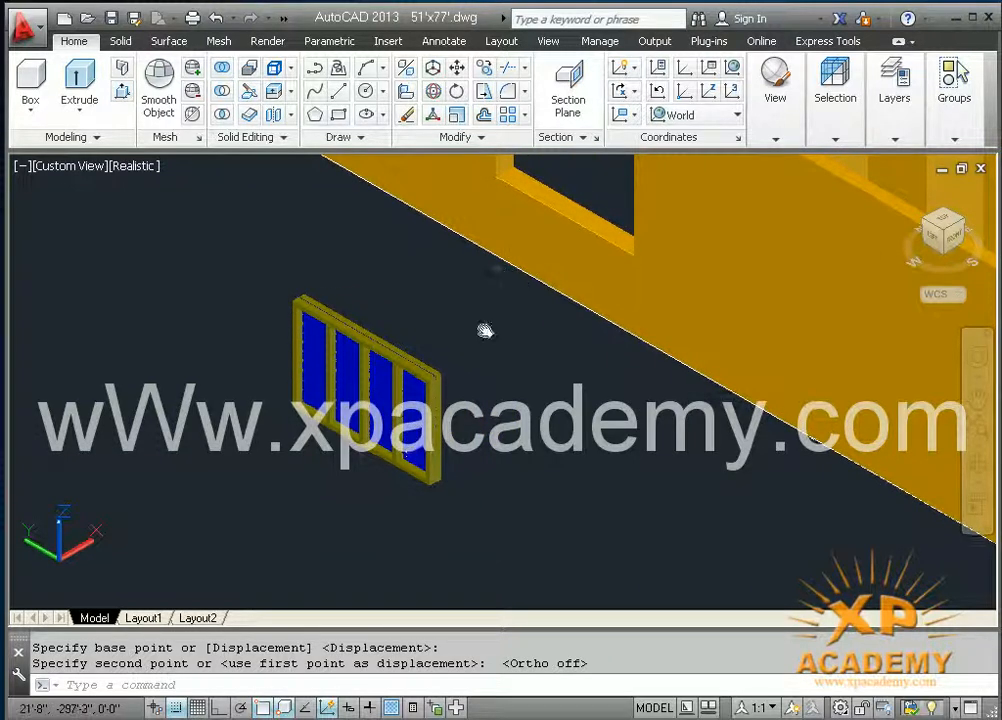
middle_drag(516, 280, 454, 398)
scroll(440, 284, up, 3)
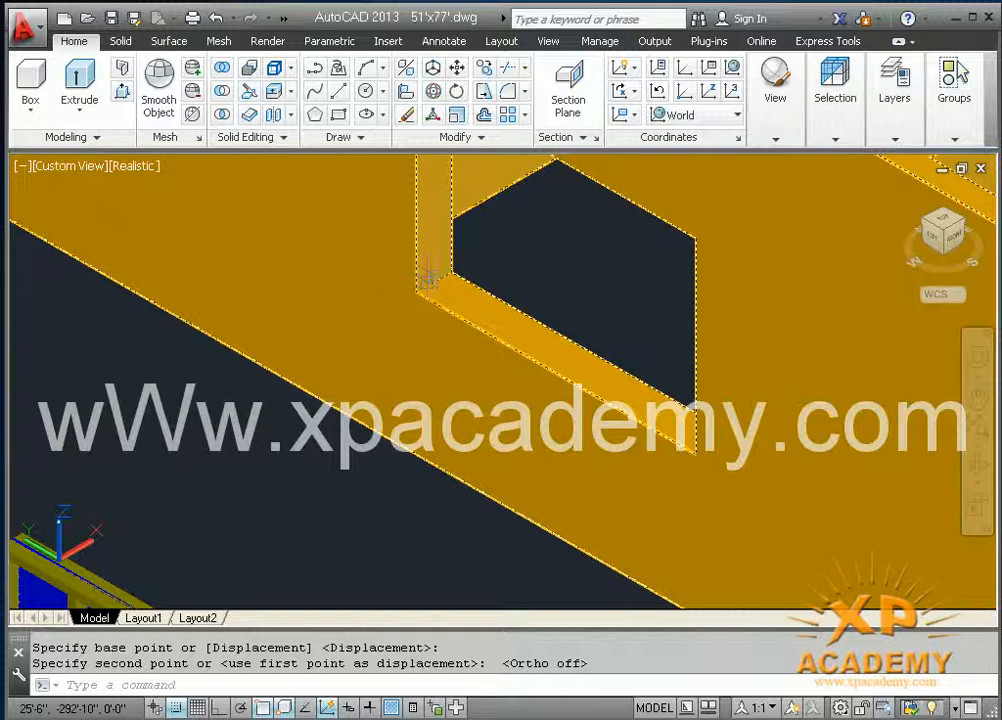
click(434, 275)
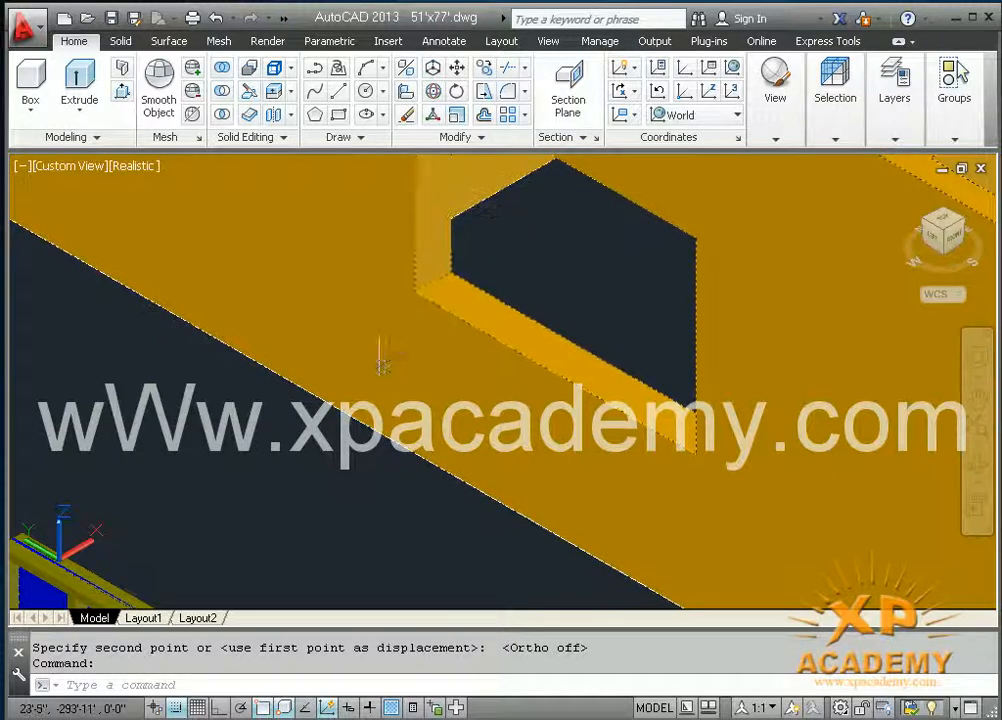
key(Escape)
middle_drag(450, 295, 627, 119)
middle_drag(327, 413, 354, 351)
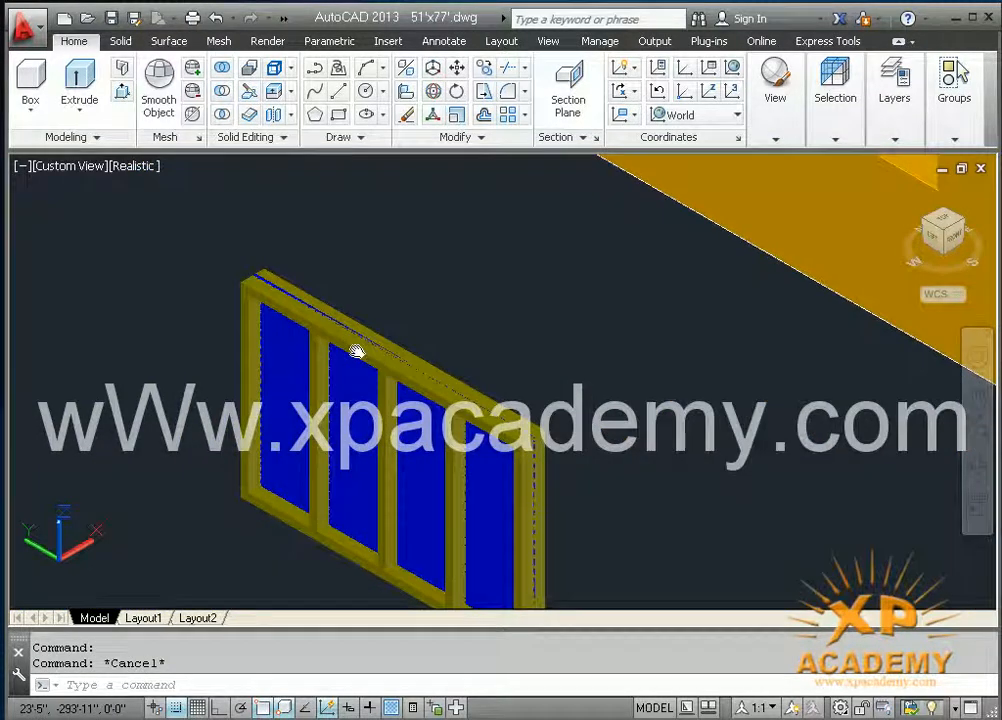
text(m)
key(Return)
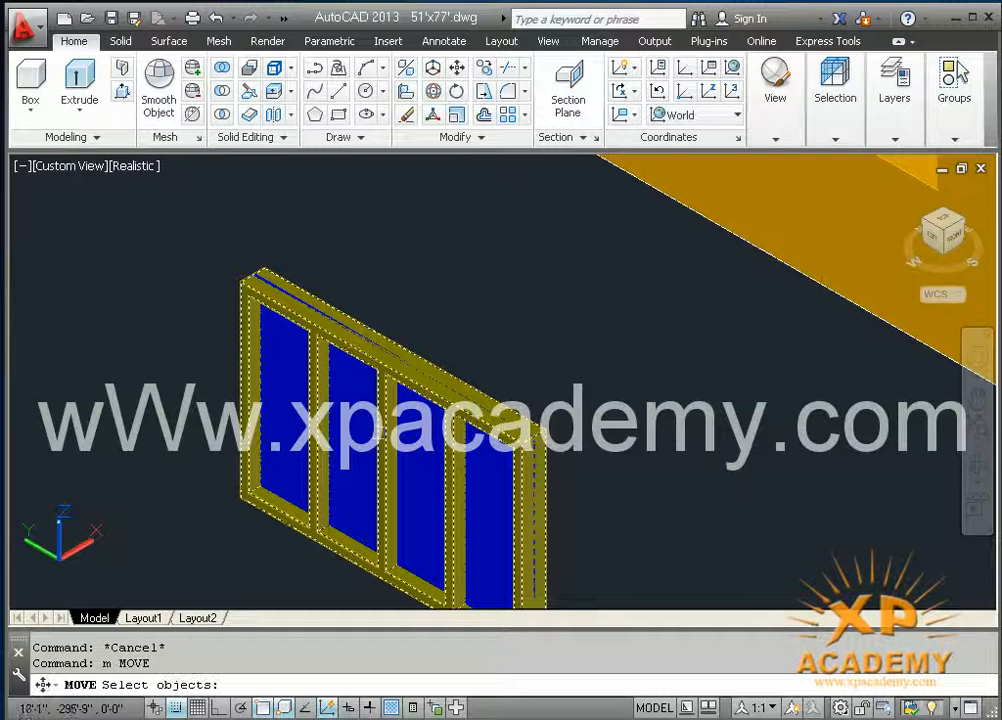
click(378, 297)
click(219, 351)
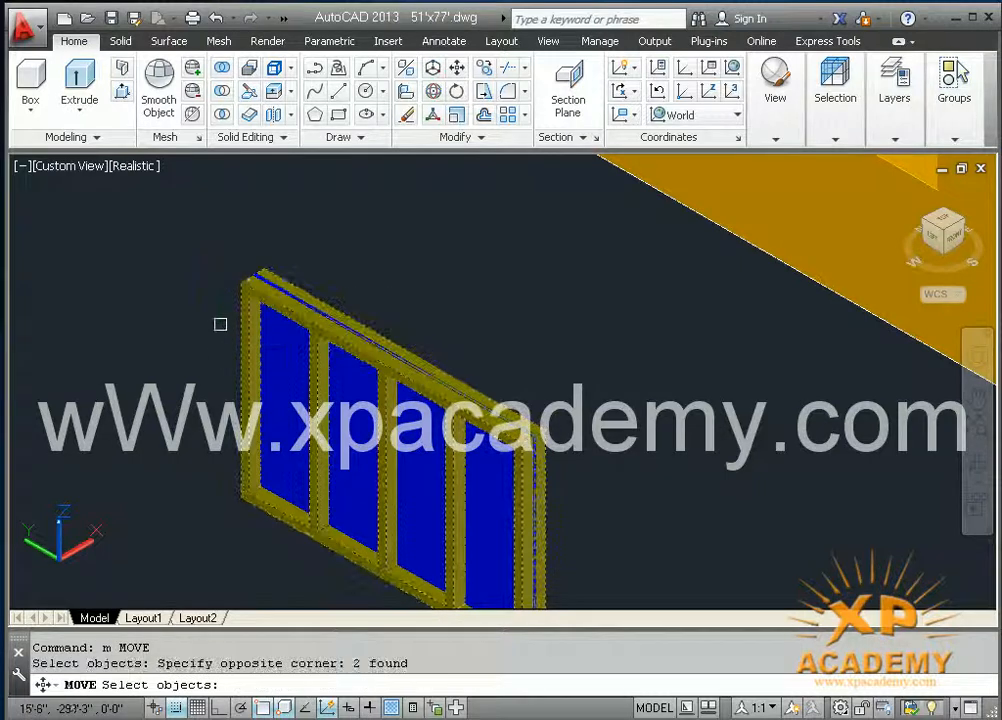
key(Escape)
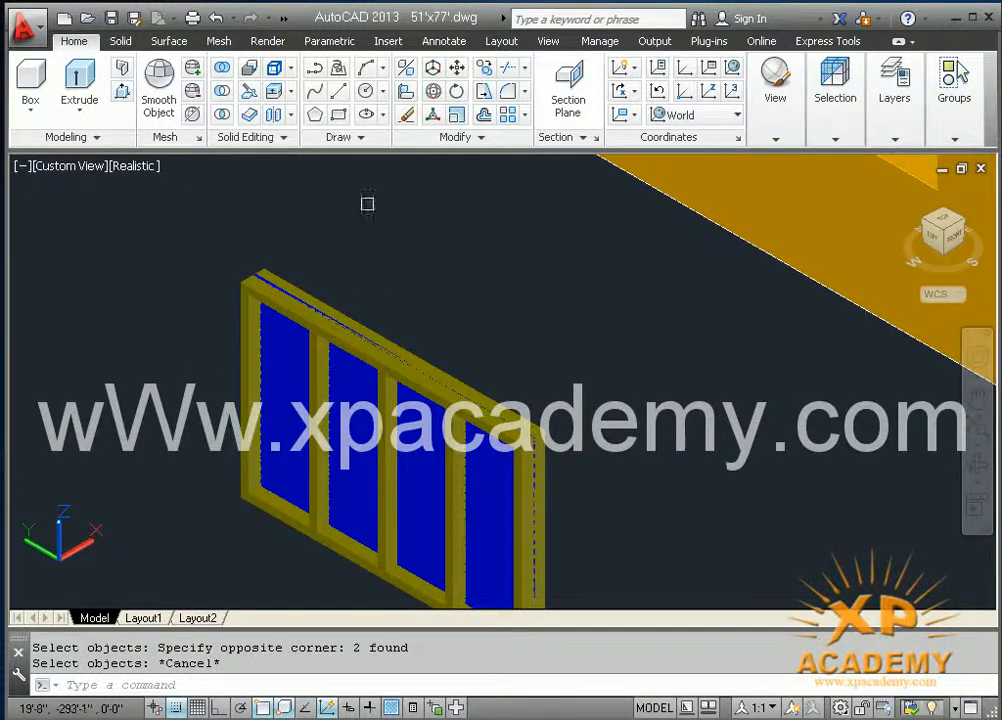
Step: Move the frame and panel together into the wall's window opening, onto the midpoint of the short edge at the sill's end
click(456, 67)
click(369, 206)
click(195, 325)
key(Return)
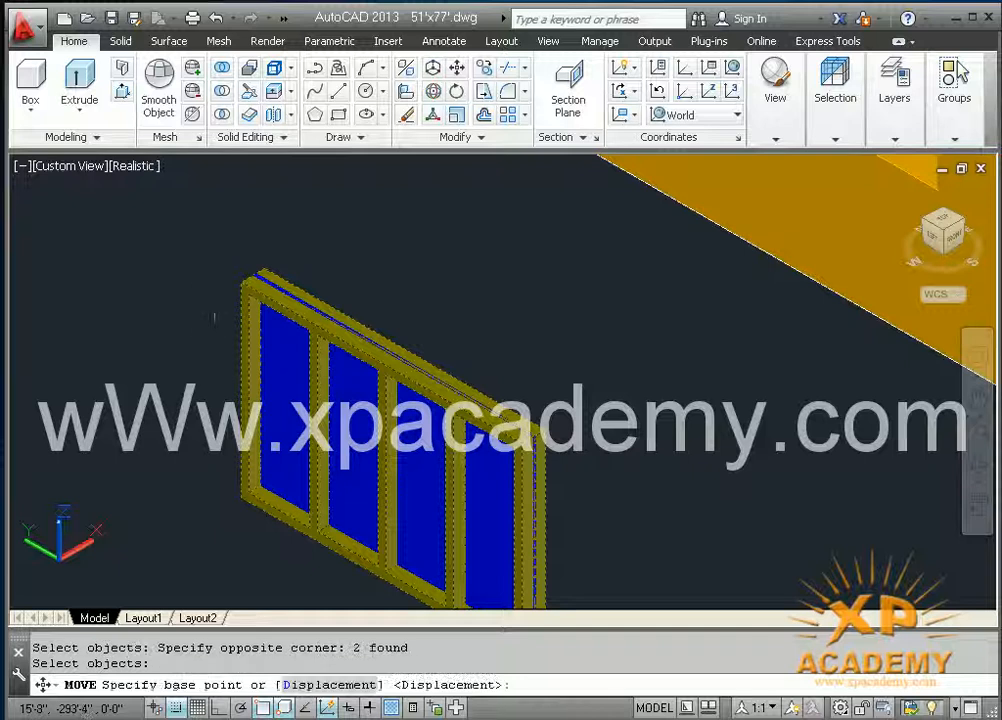
scroll(226, 492, up, 3)
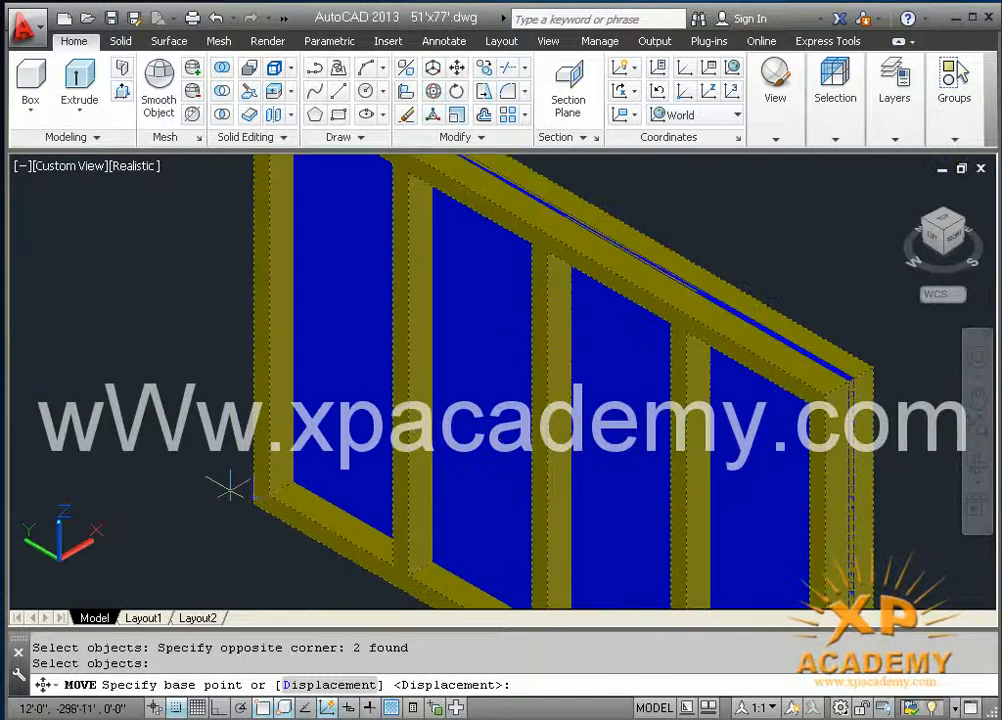
click(283, 484)
scroll(282, 492, down, 5)
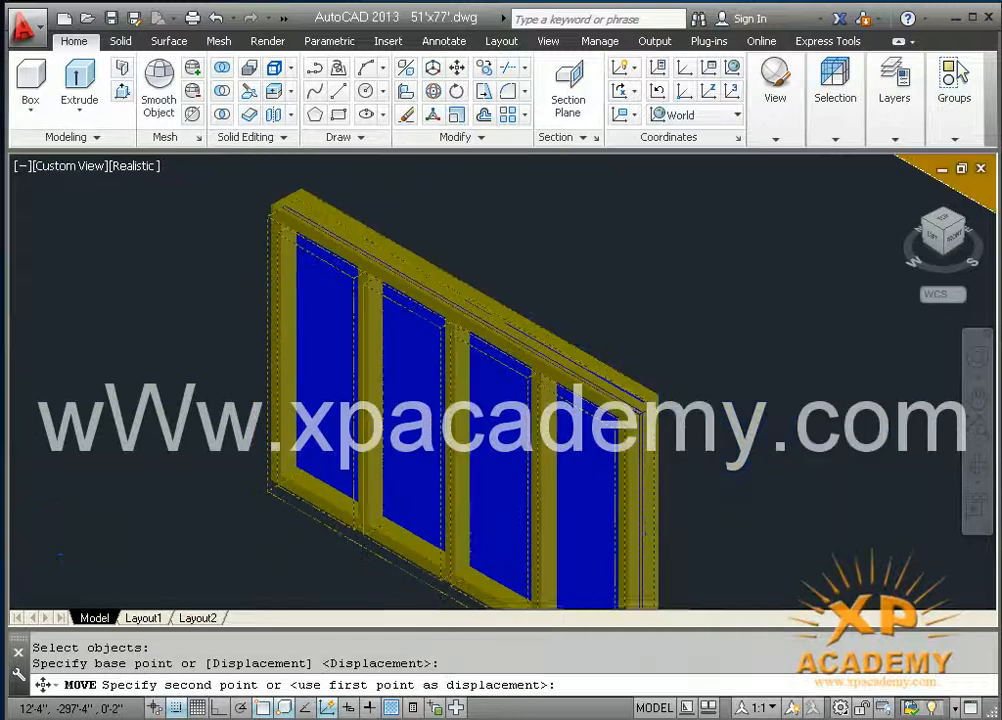
middle_drag(462, 337, 365, 474)
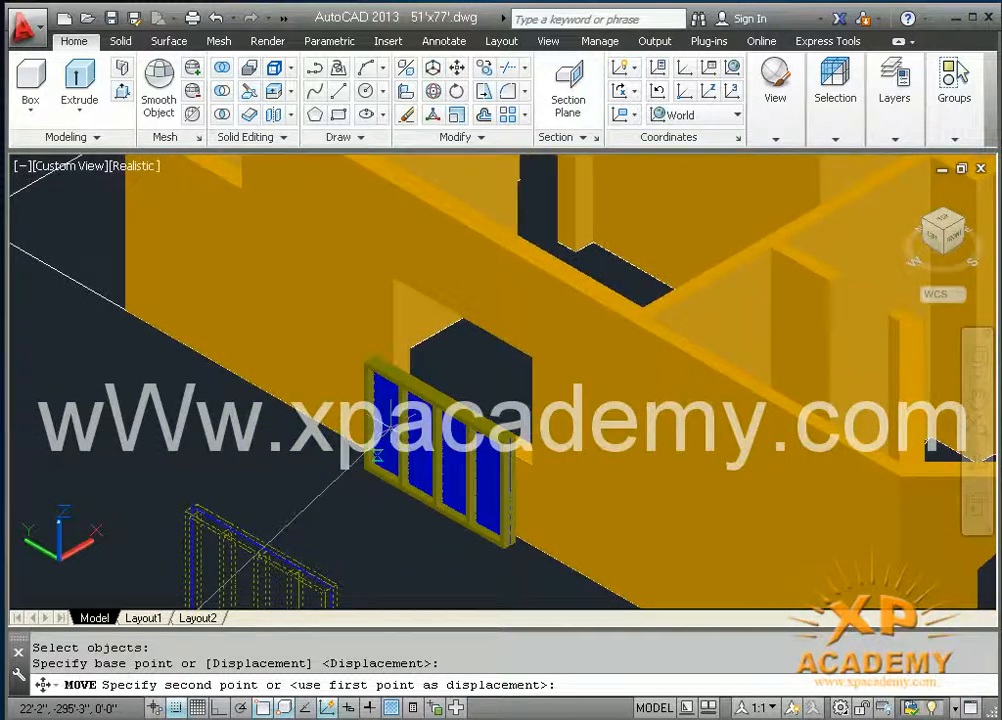
scroll(397, 402, up, 4)
scroll(370, 350, up, 4)
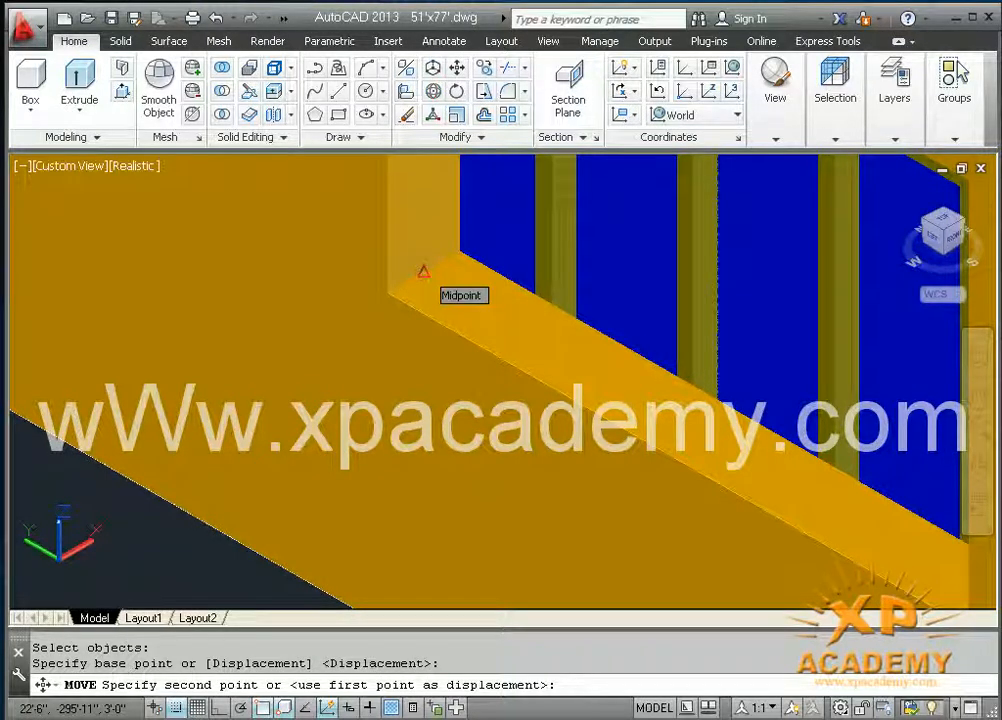
click(424, 272)
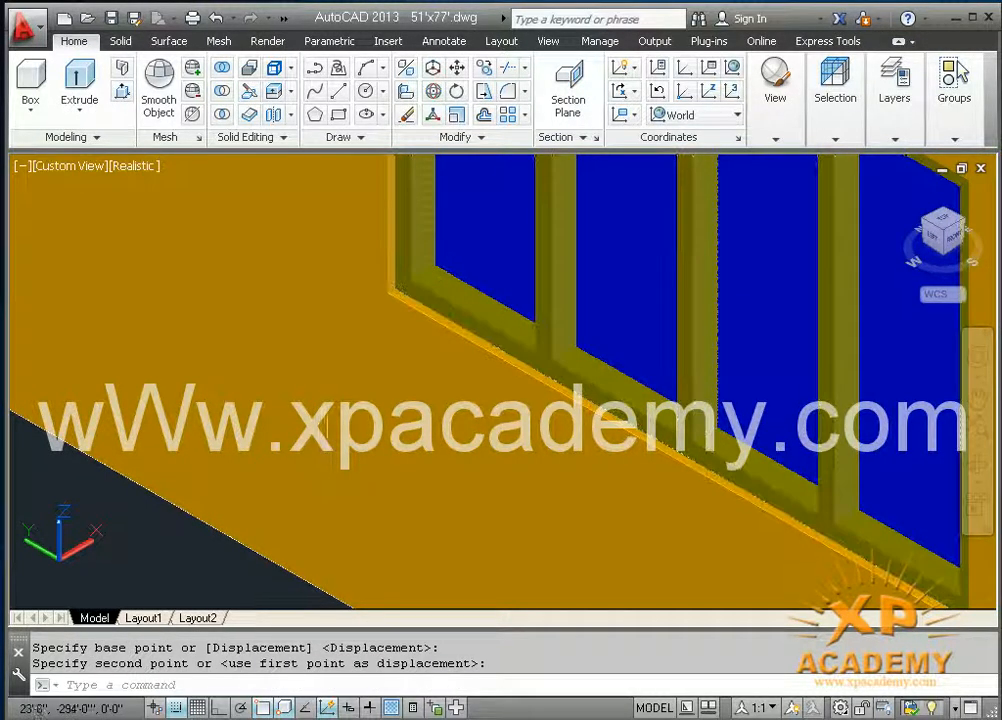
Step: Inspect the fitted window in the wall from outside and from inside the room
middle_drag(330, 440, 180, 590)
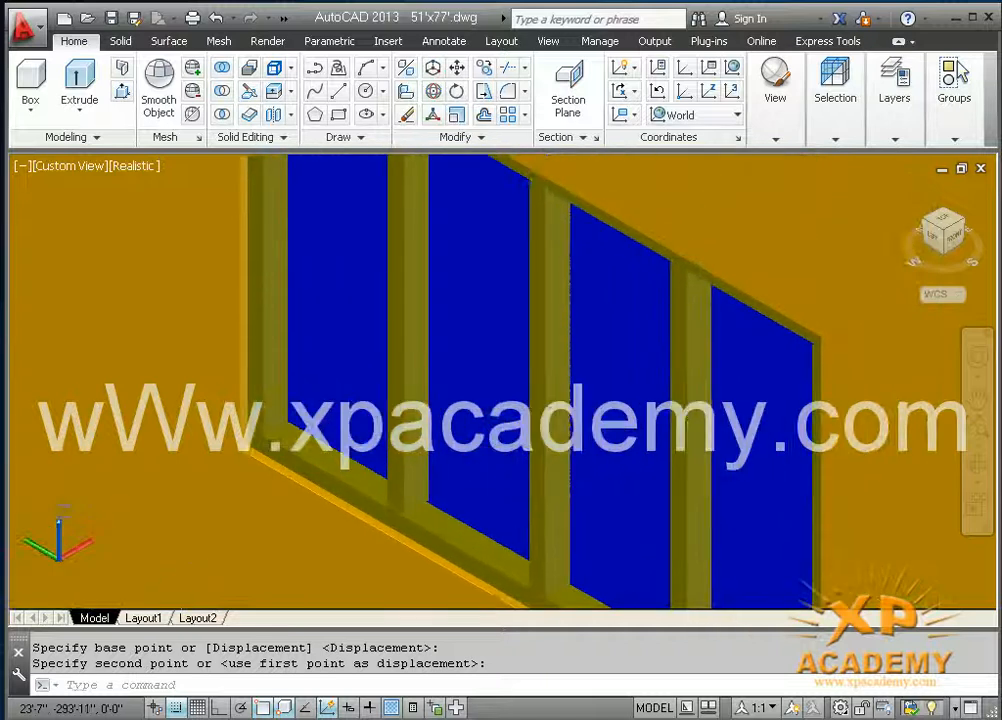
scroll(294, 487, down, 2)
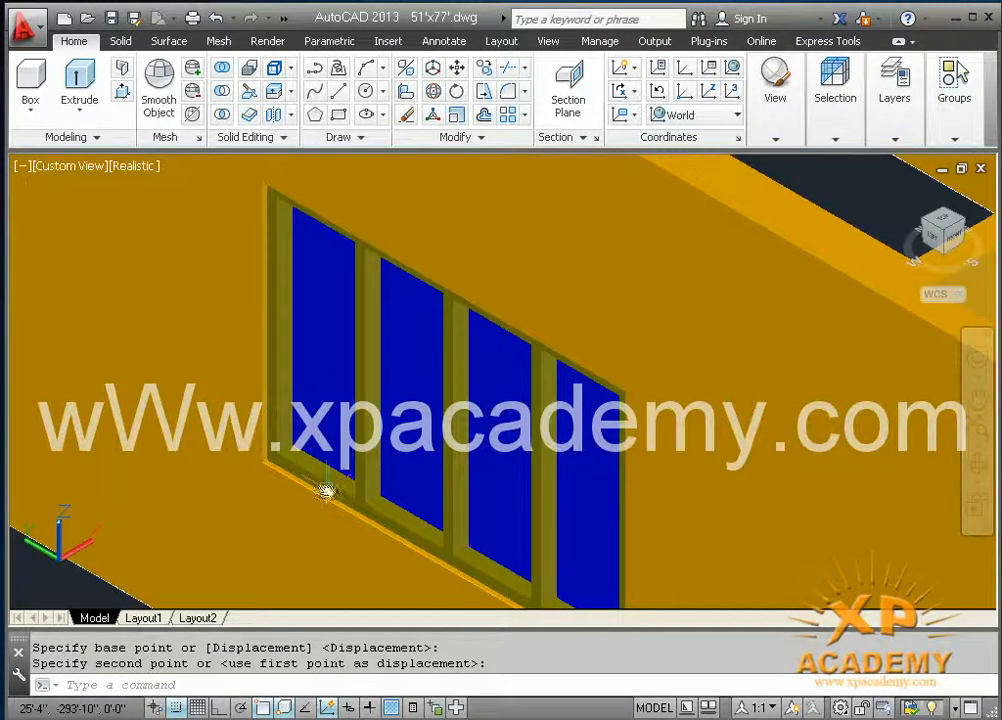
middle_drag(352, 506, 213, 531)
middle_drag(301, 405, 548, 472)
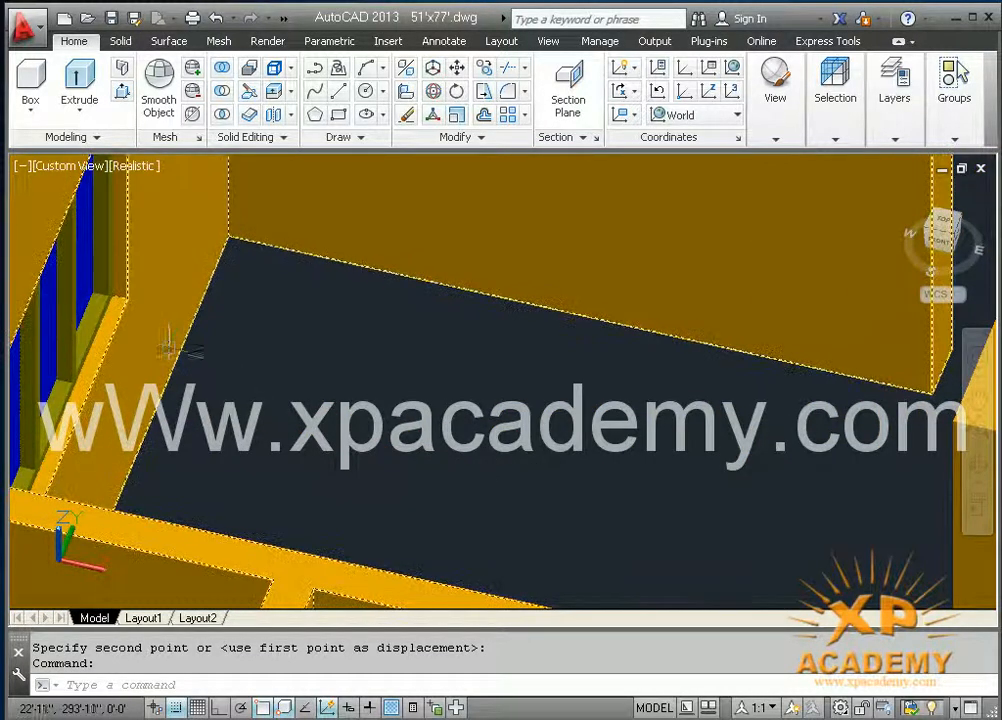
shift+middle_drag(208, 391, 263, 311)
scroll(312, 377, down, 5)
scroll(440, 500, up, 2)
middle_drag(412, 493, 257, 390)
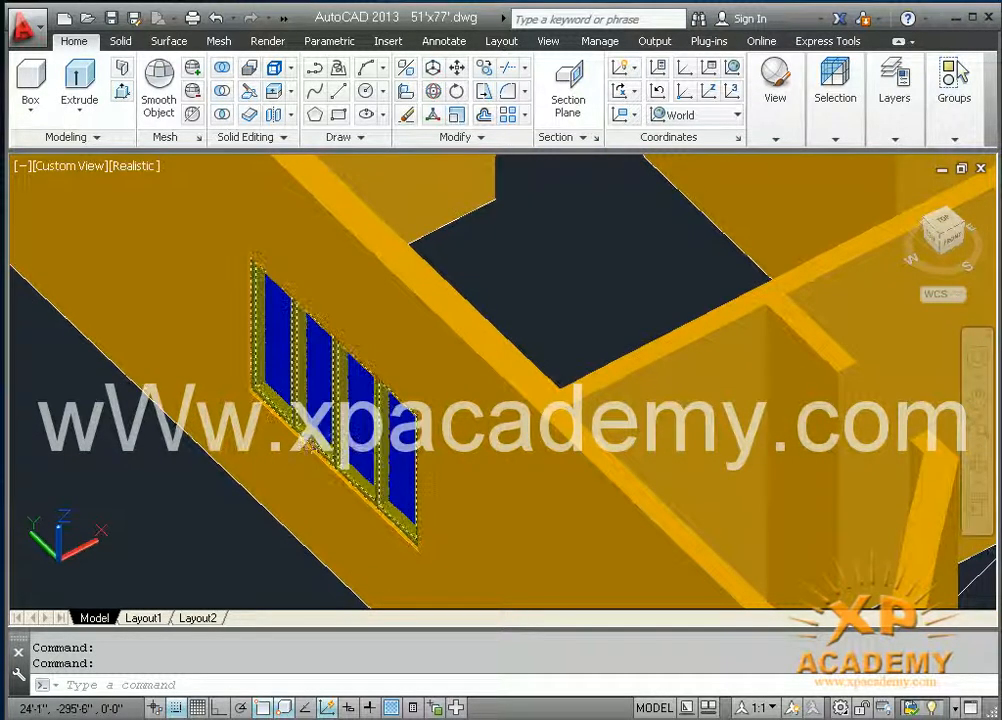
Step: Return to the home view and examine the whole house model with the fitted window in its side wall
click(902, 190)
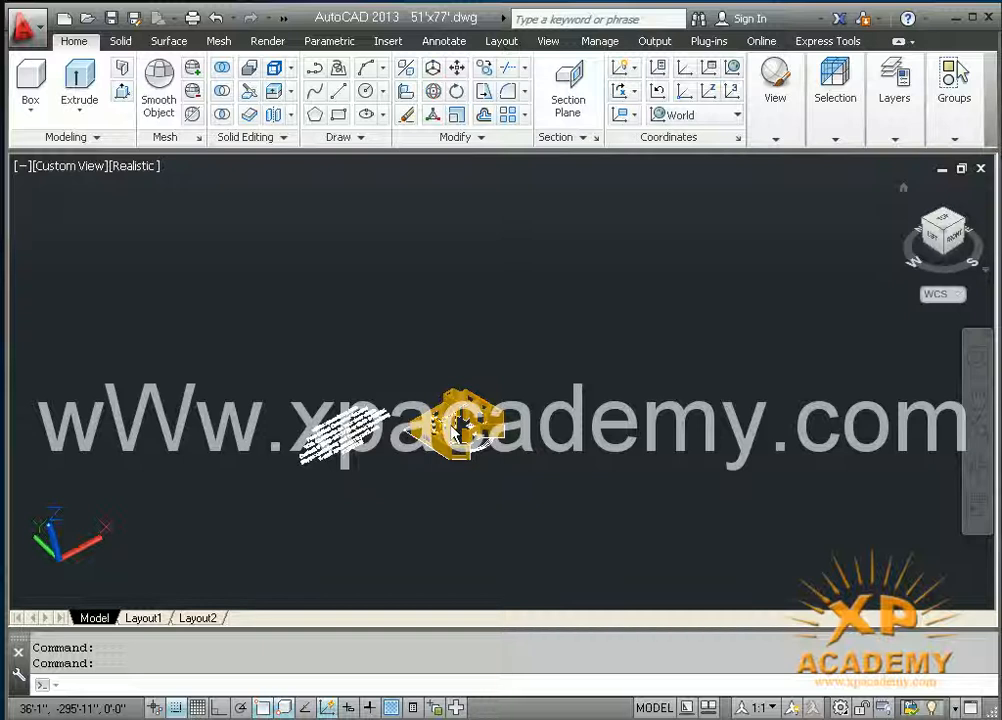
click(460, 470)
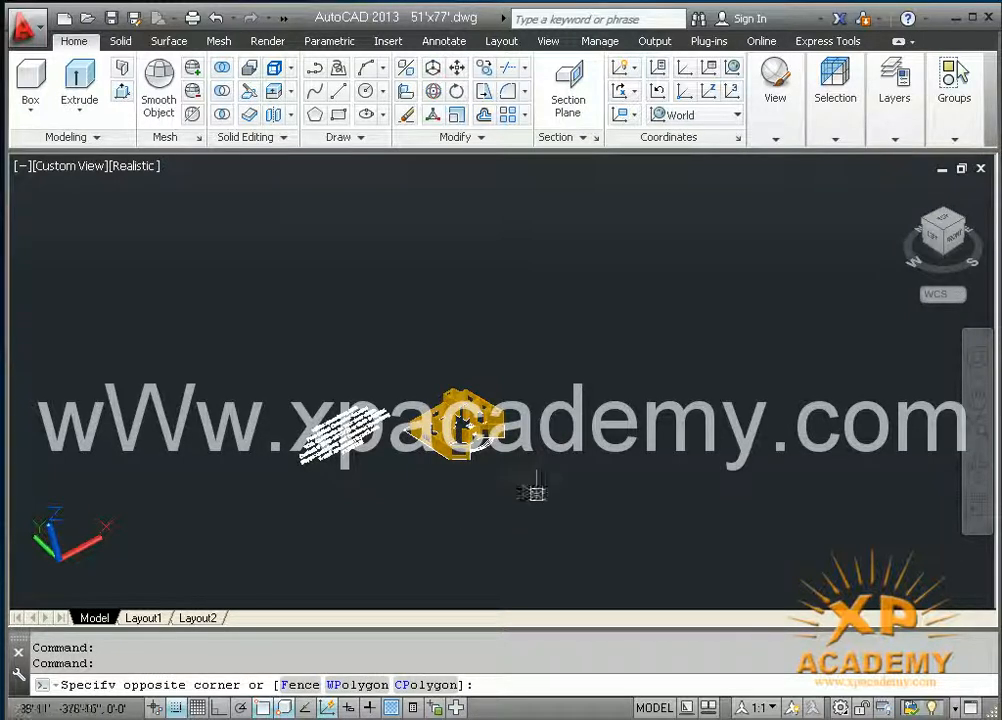
scroll(502, 385, up, 2)
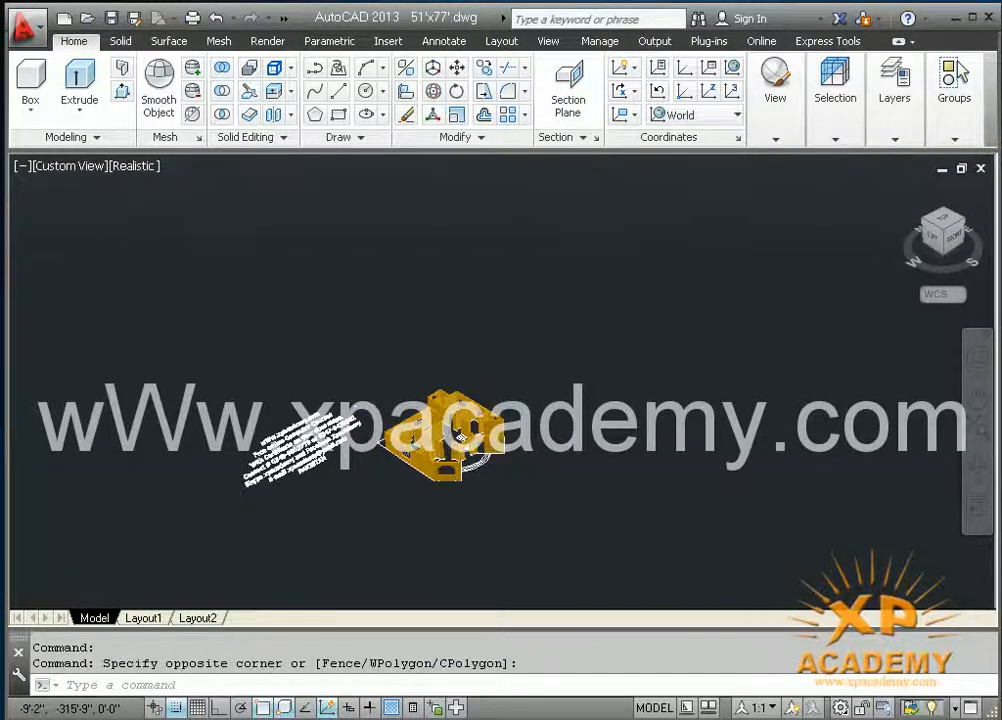
scroll(500, 390, up, 5)
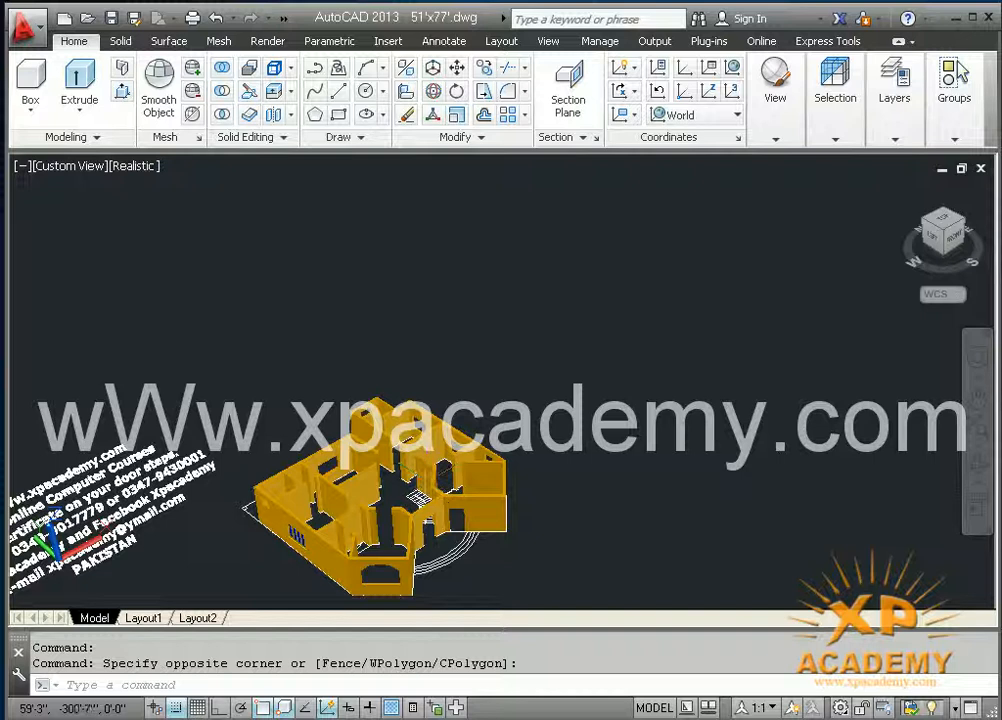
middle_drag(409, 475, 541, 362)
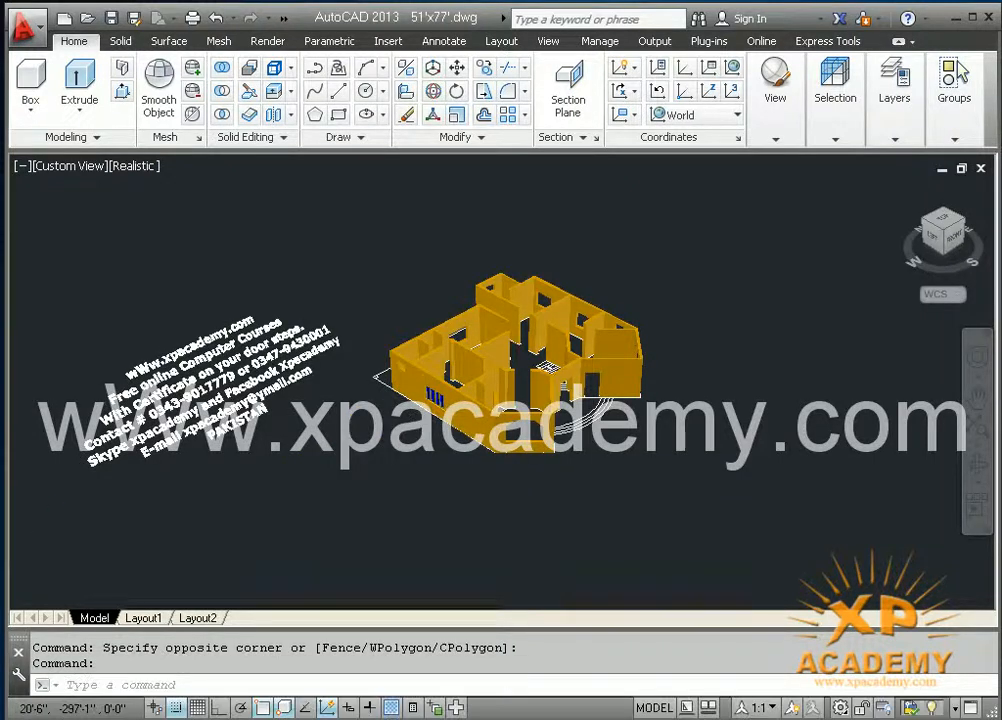
scroll(430, 408, up, 2)
scroll(428, 408, up, 3)
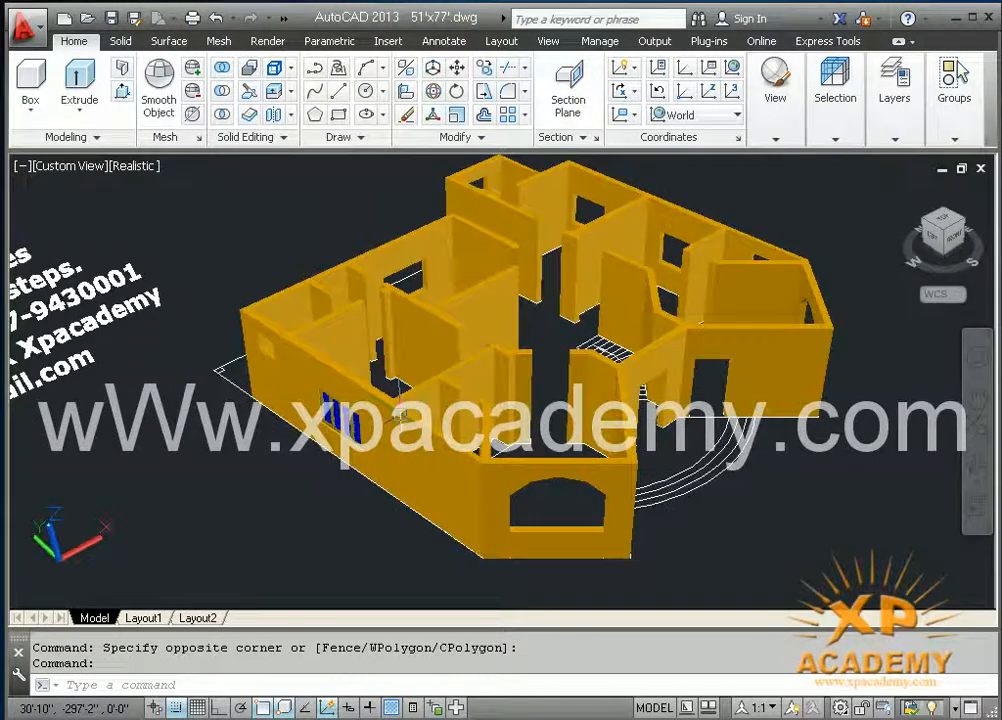
scroll(530, 368, up, 3)
shift+middle_drag(290, 525, 375, 437)
middle_drag(958, 238, 928, 262)
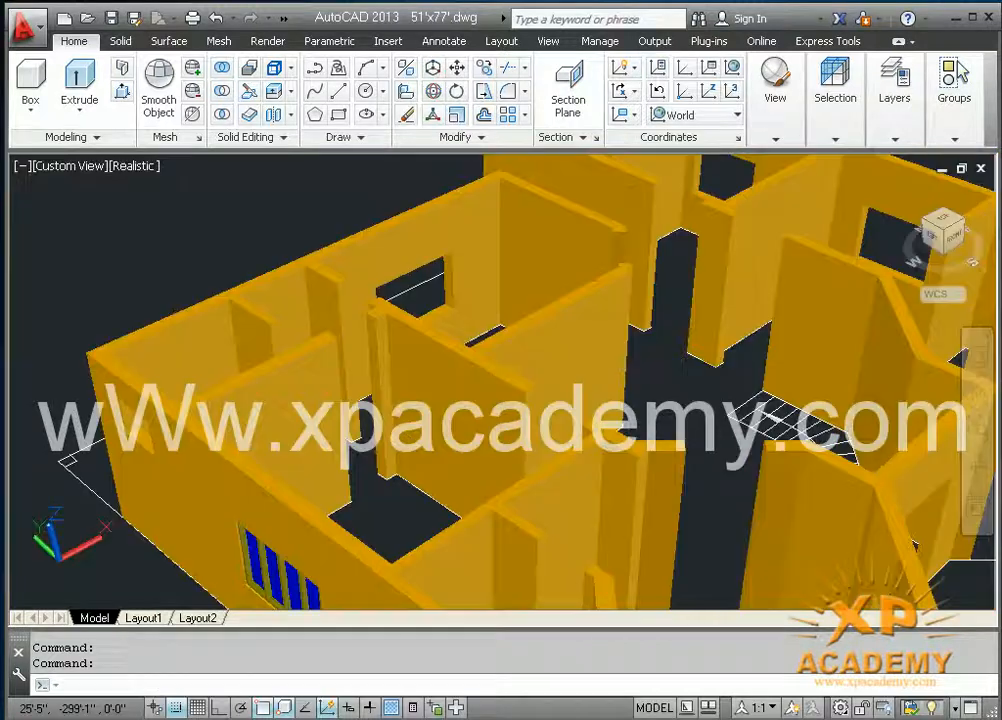
Step: Switch to the NW isometric view and examine the house's remaining window openings and the fitted window
click(926, 230)
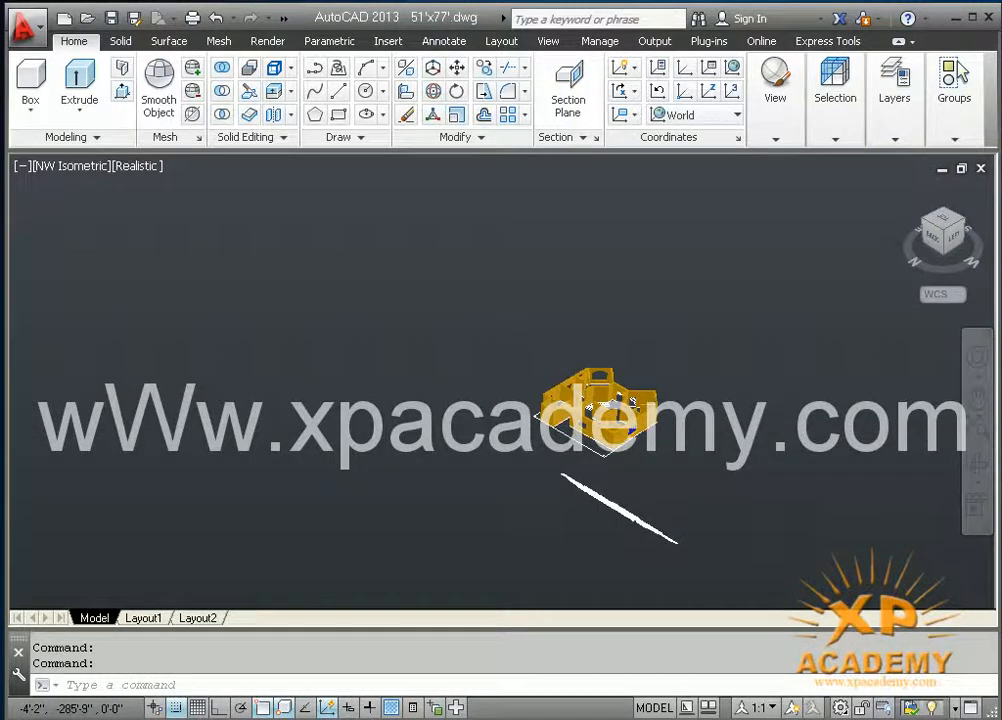
scroll(510, 390, up, 2)
middle_drag(622, 424, 620, 438)
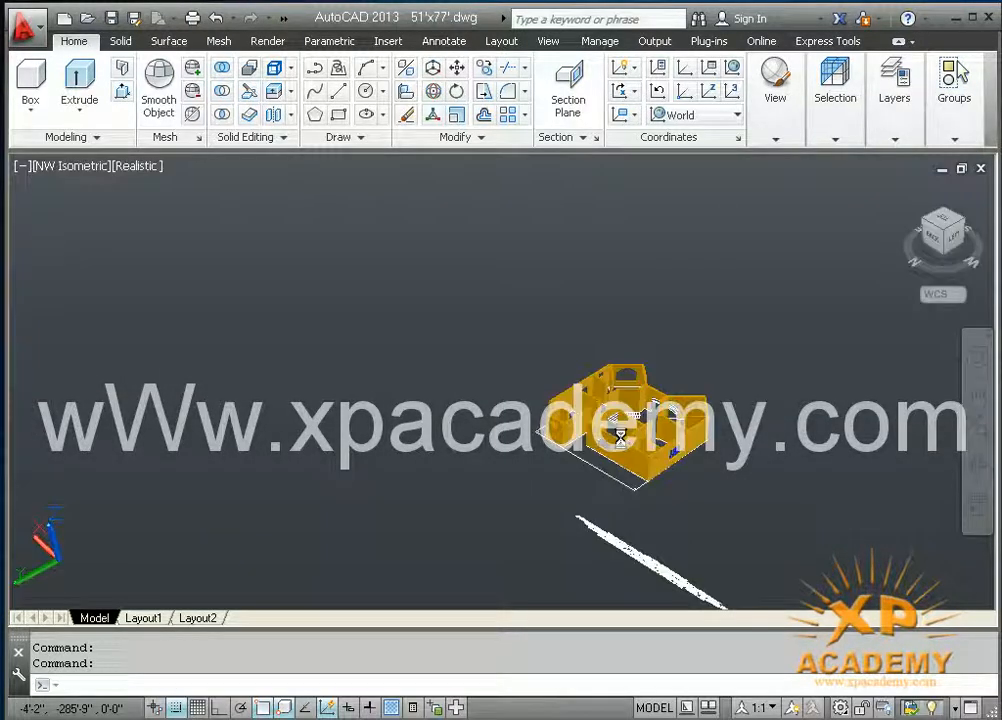
scroll(507, 395, up, 2)
middle_drag(592, 490, 535, 440)
scroll(562, 480, up, 3)
scroll(535, 440, up, 4)
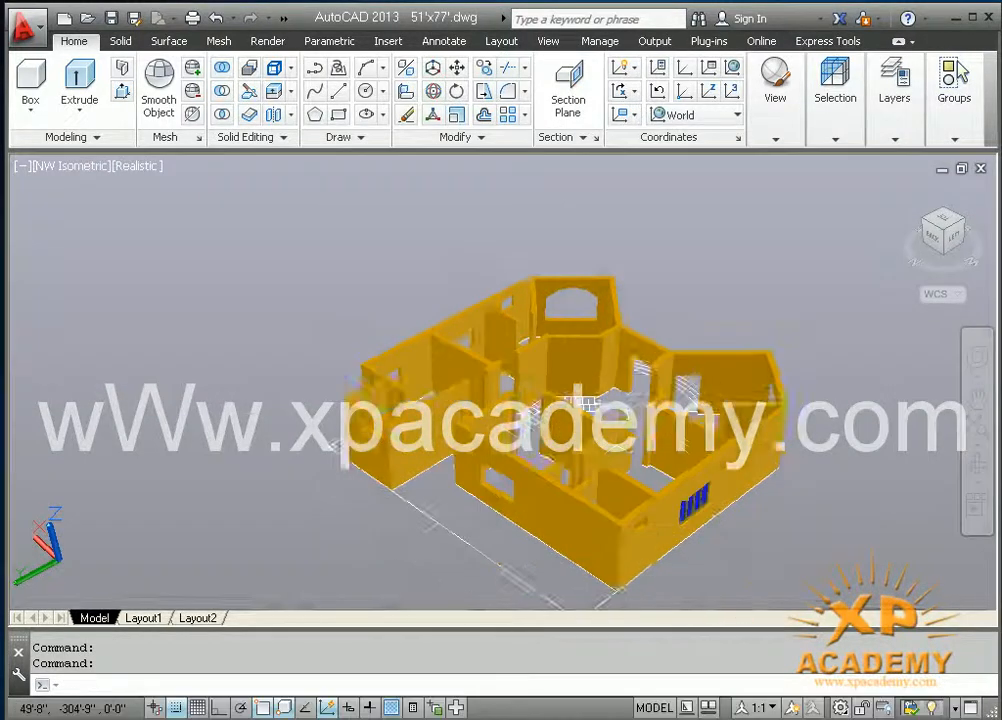
scroll(650, 540, up, 3)
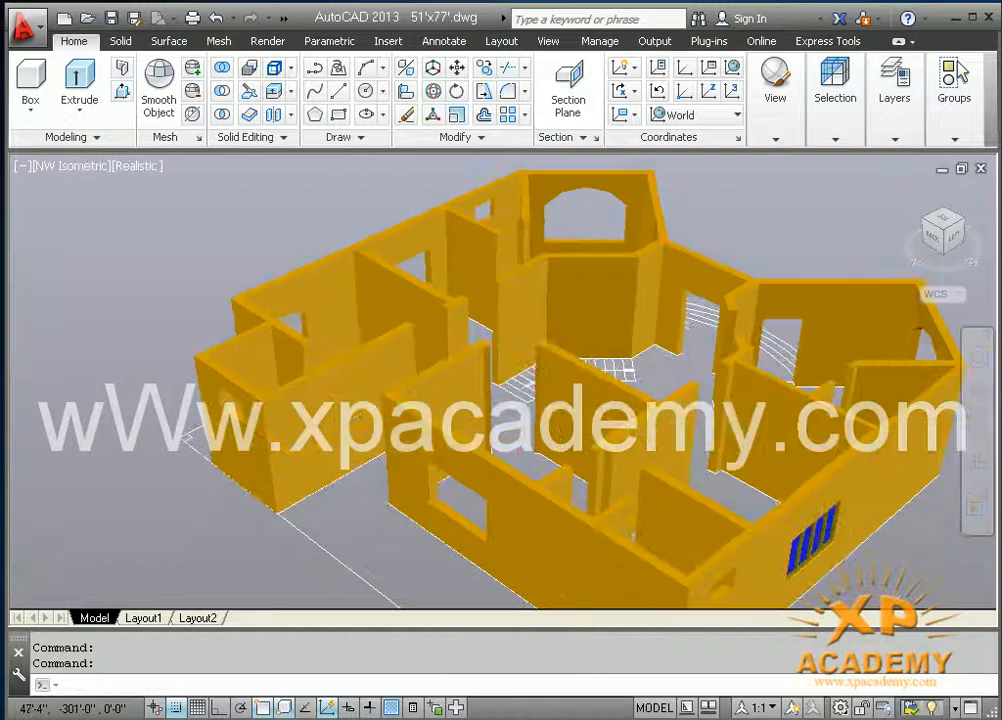
middle_drag(587, 481, 541, 436)
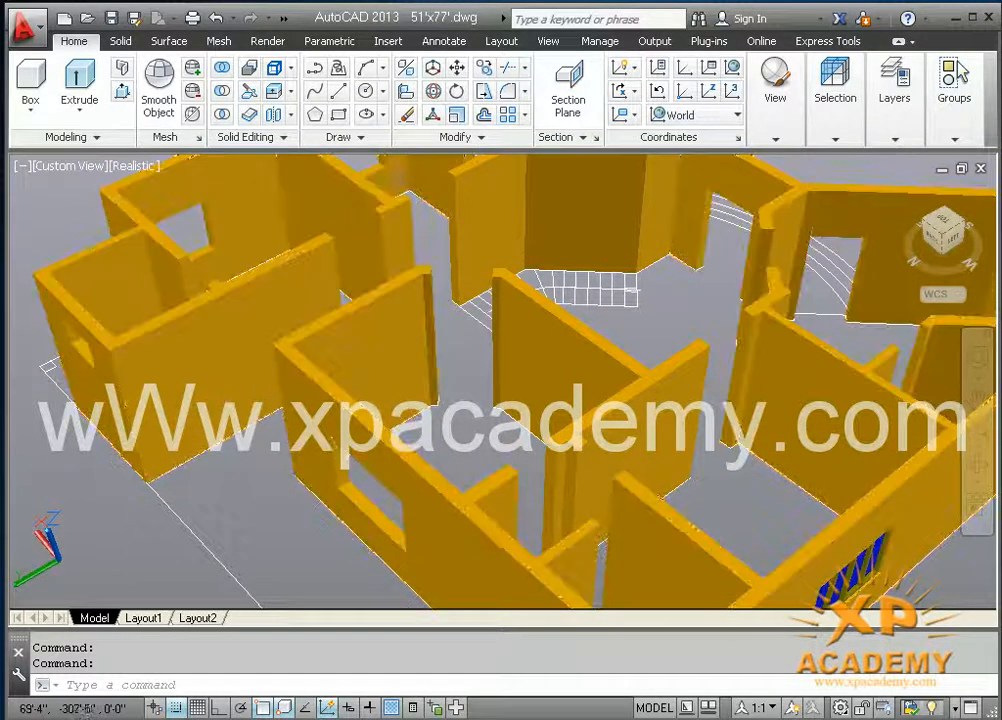
Step: Select the fitted window's frame and panel for a Copy, leaving extra picked objects out of the selection
text(c)
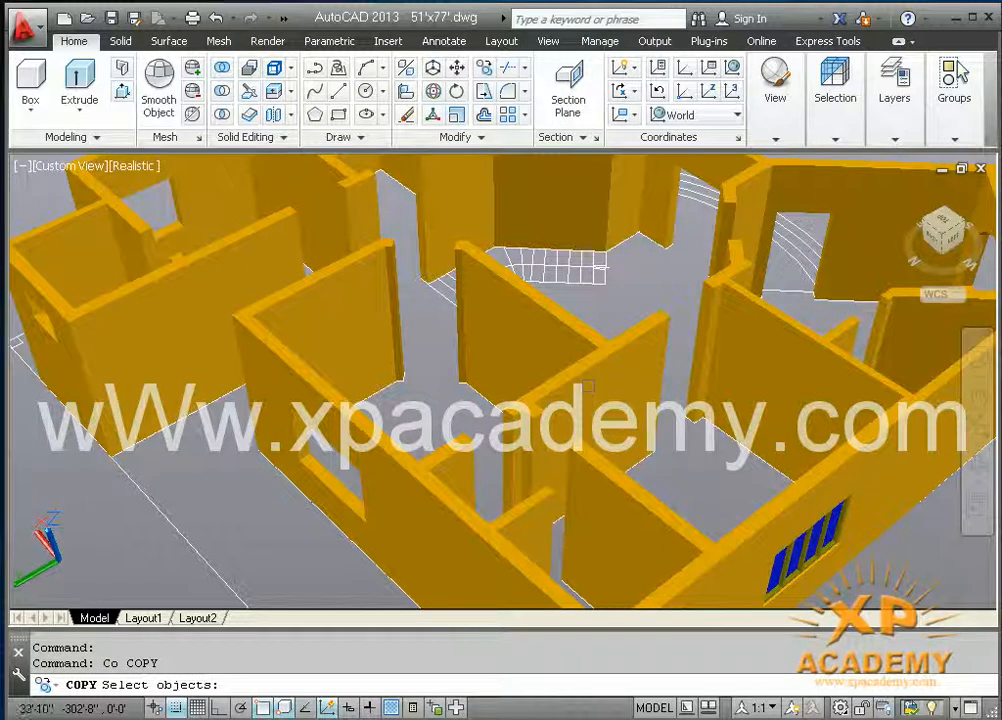
middle_drag(829, 541, 742, 446)
scroll(780, 490, up, 4)
click(427, 446)
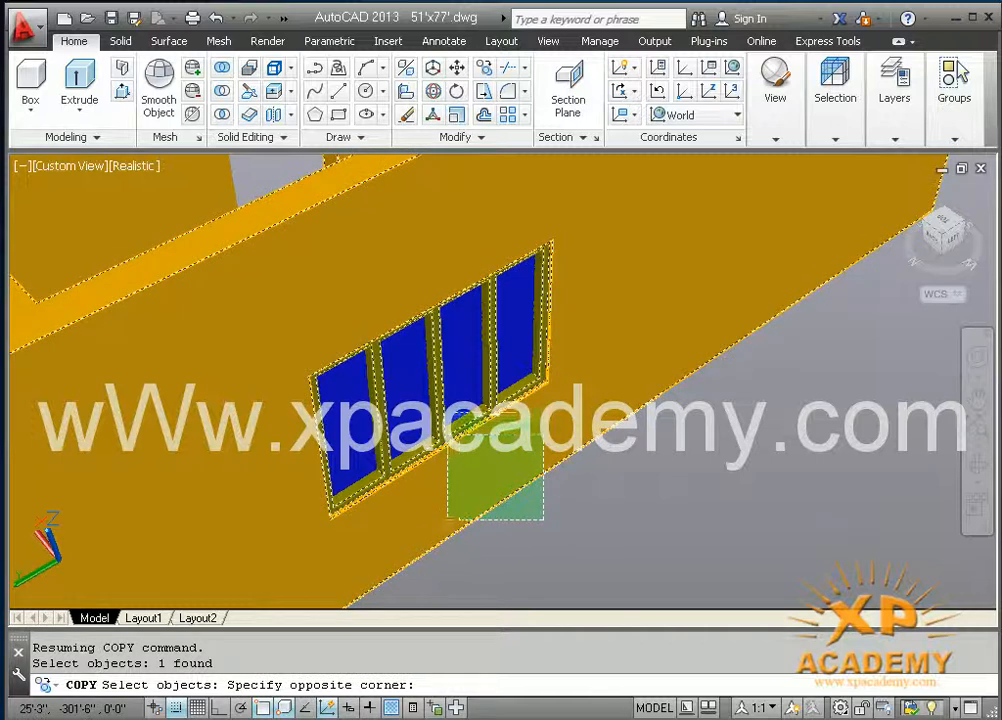
click(447, 435)
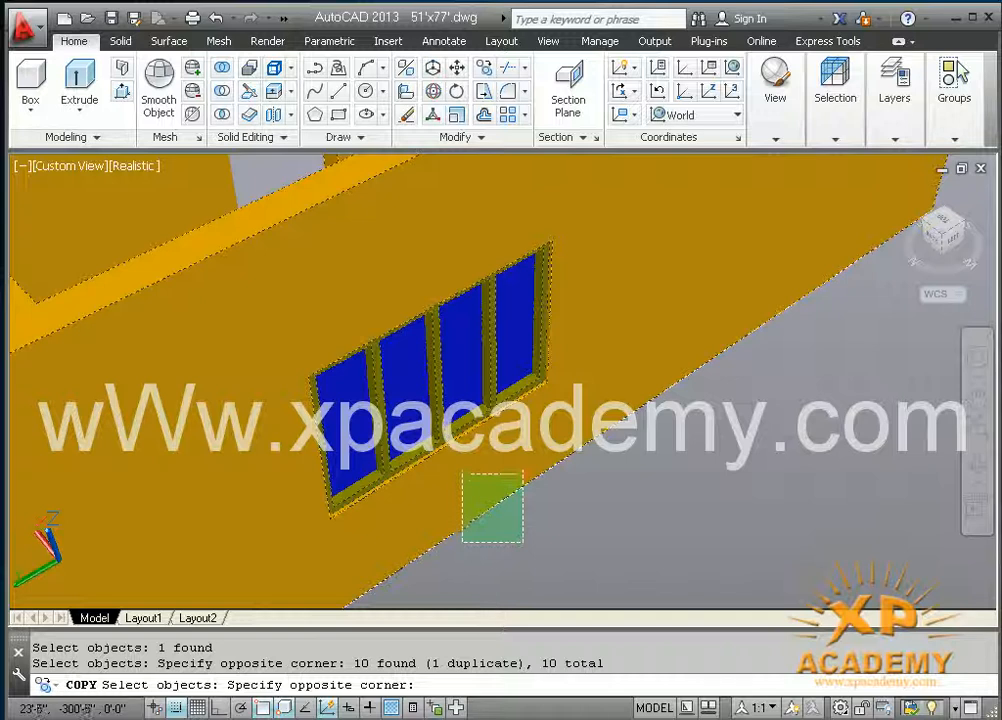
shift+click(458, 465)
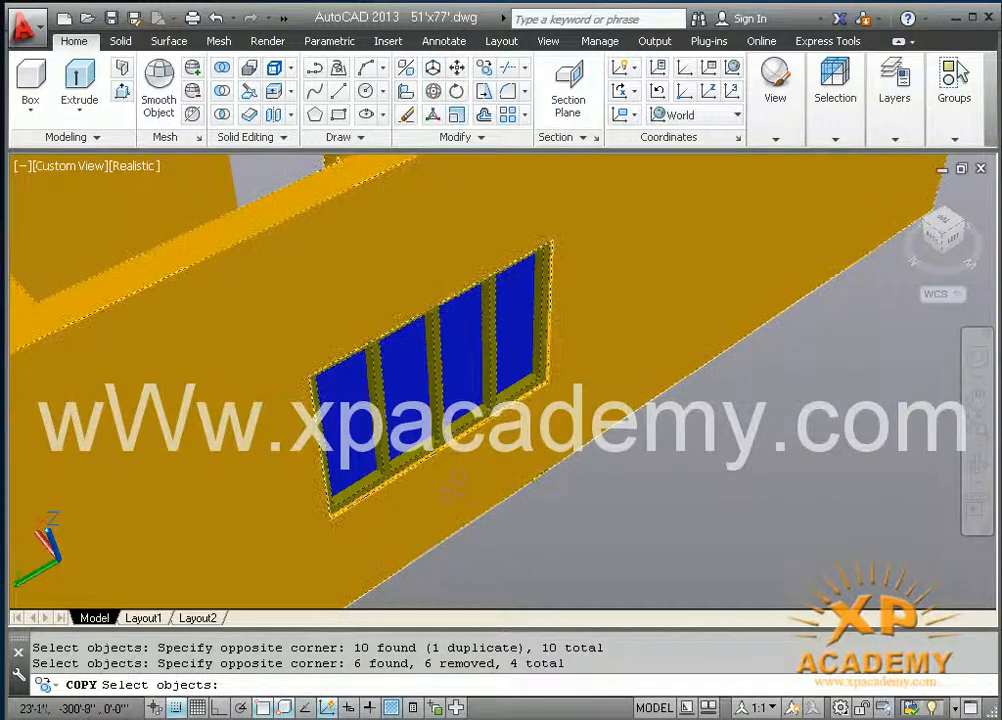
key(Return)
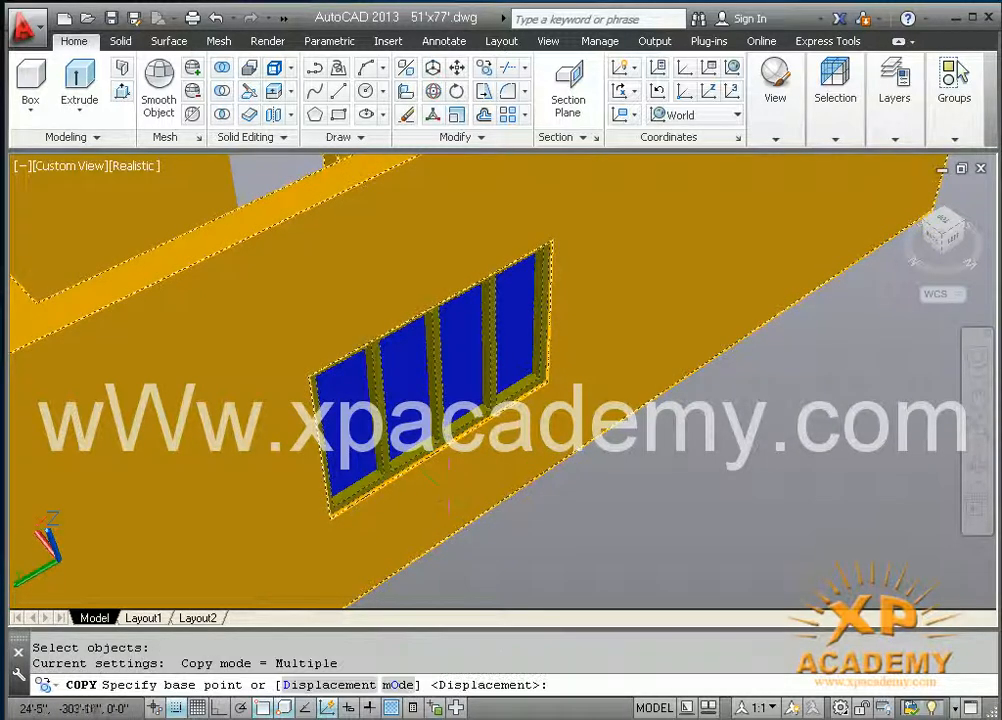
Step: Copy the window from its lower sill corner into the middle room's large opening in the opposite outer wall
scroll(545, 378, up, 5)
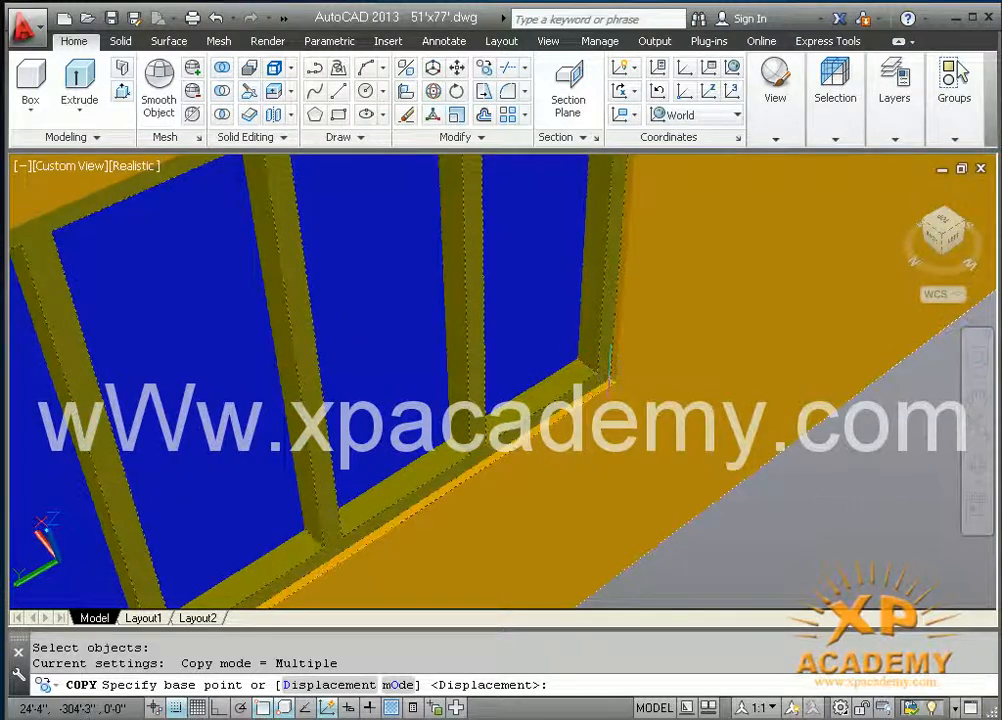
scroll(609, 375, up, 3)
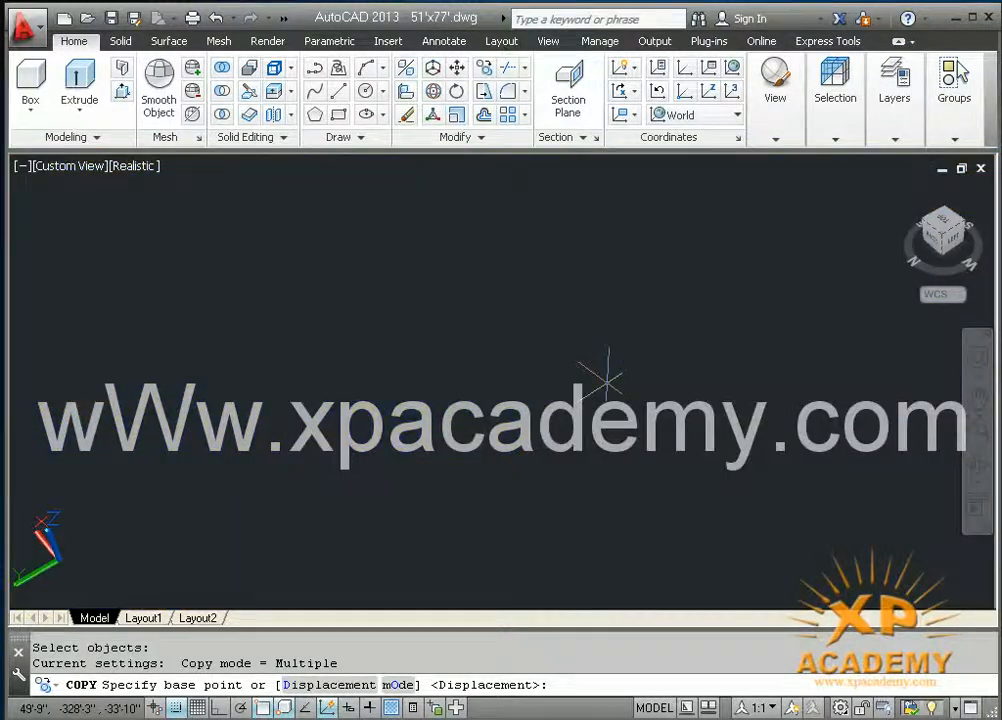
scroll(605, 380, down, 3)
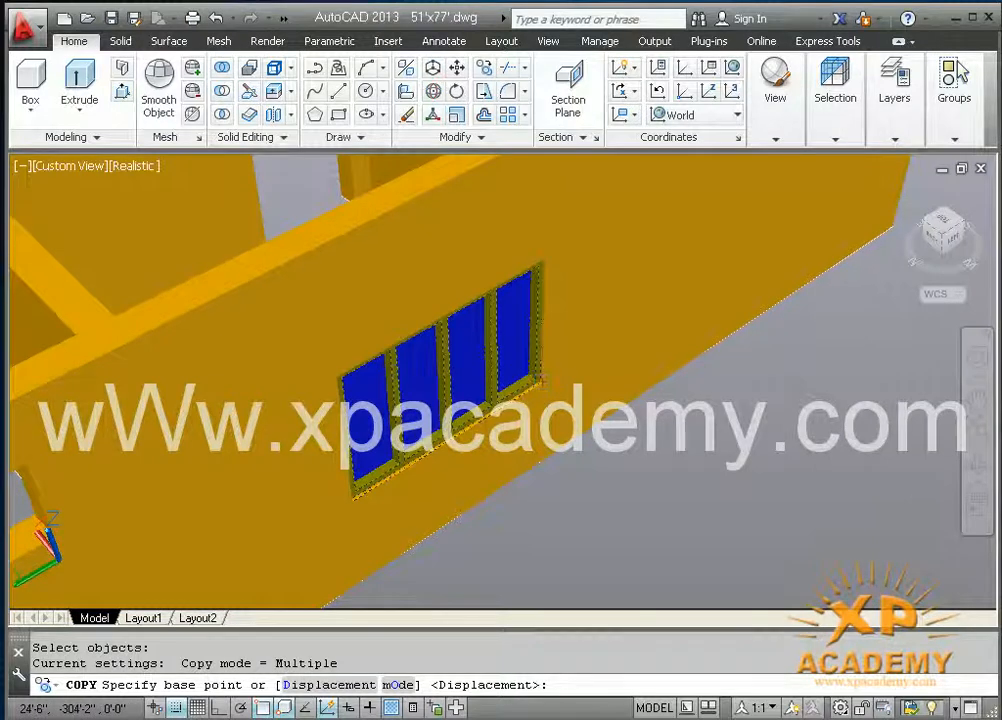
click(540, 379)
scroll(543, 380, down, 5)
middle_drag(385, 322, 506, 556)
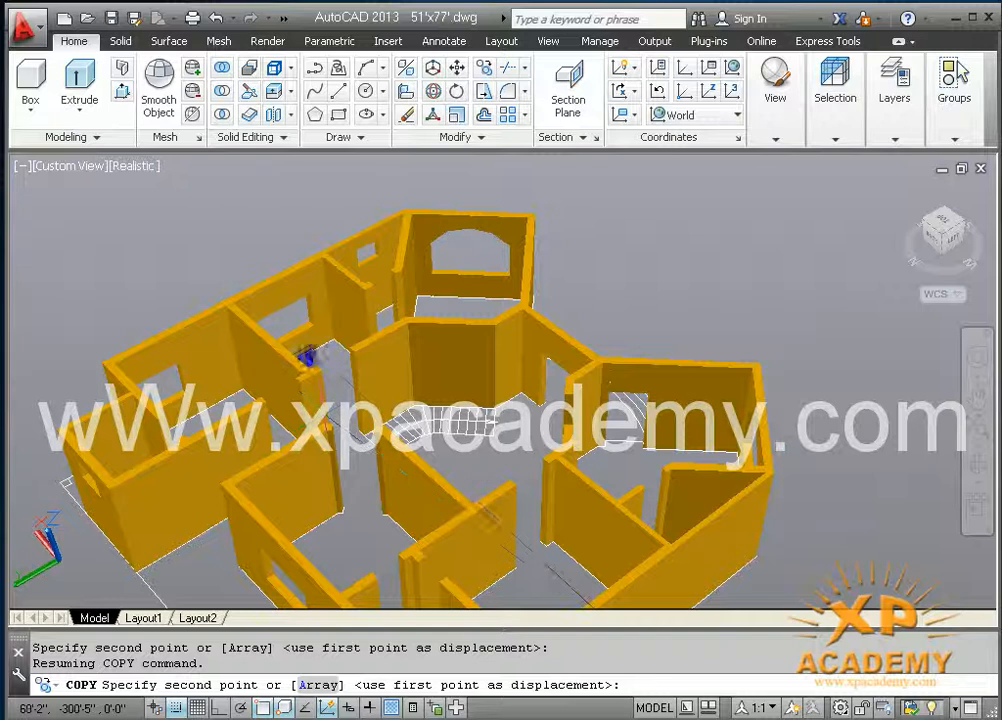
scroll(235, 290, up, 2)
scroll(238, 300, up, 4)
middle_drag(280, 320, 600, 502)
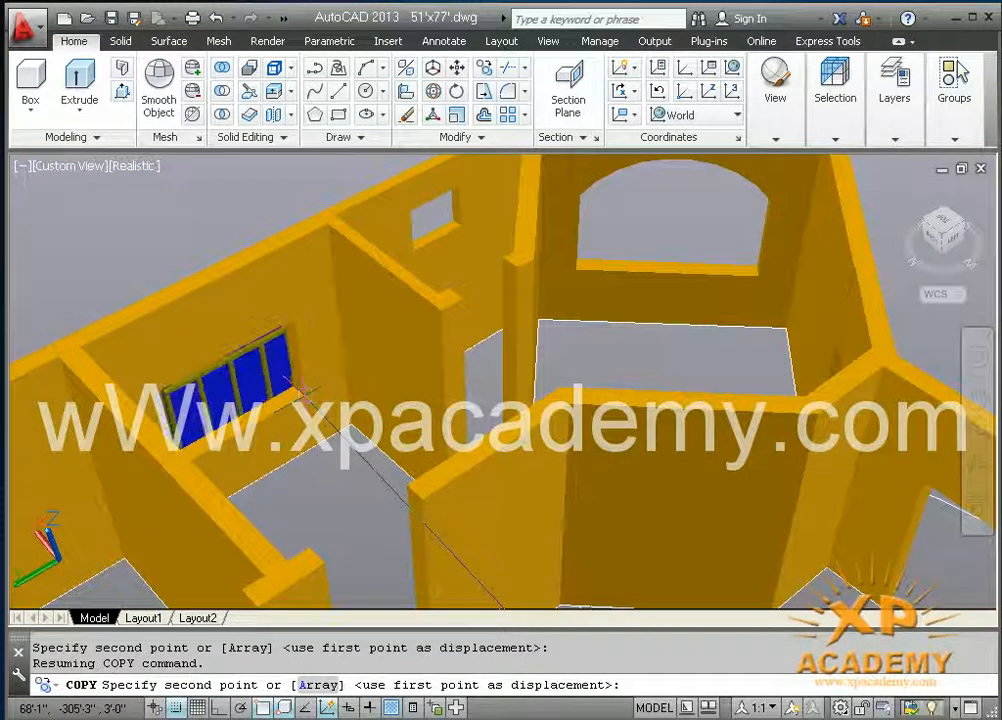
scroll(305, 392, up, 3)
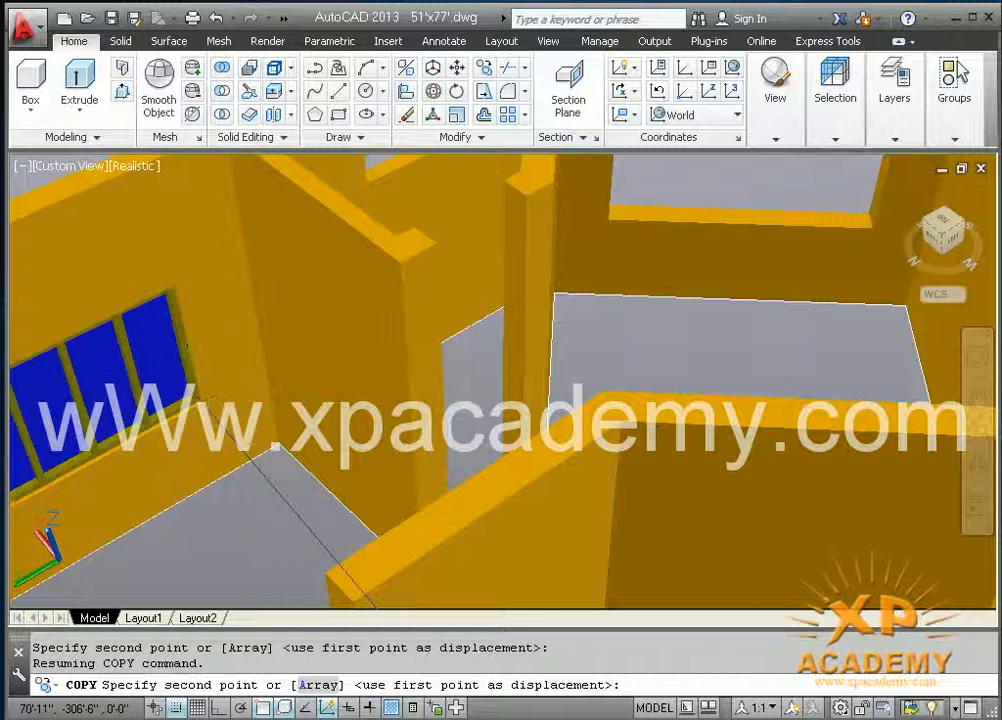
click(278, 446)
Step: Place a second window copy in the neighbouring north-end room's opening in the same wall and end the copying
middle_drag(125, 410, 600, 258)
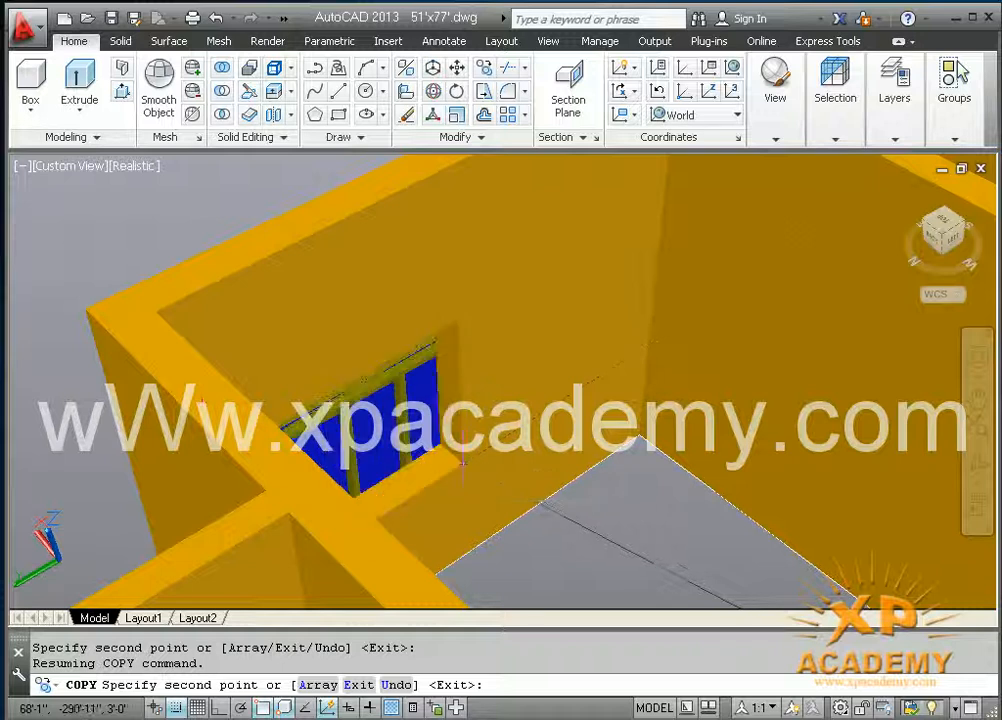
click(460, 462)
middle_drag(438, 401, 440, 296)
scroll(430, 312, down, 2)
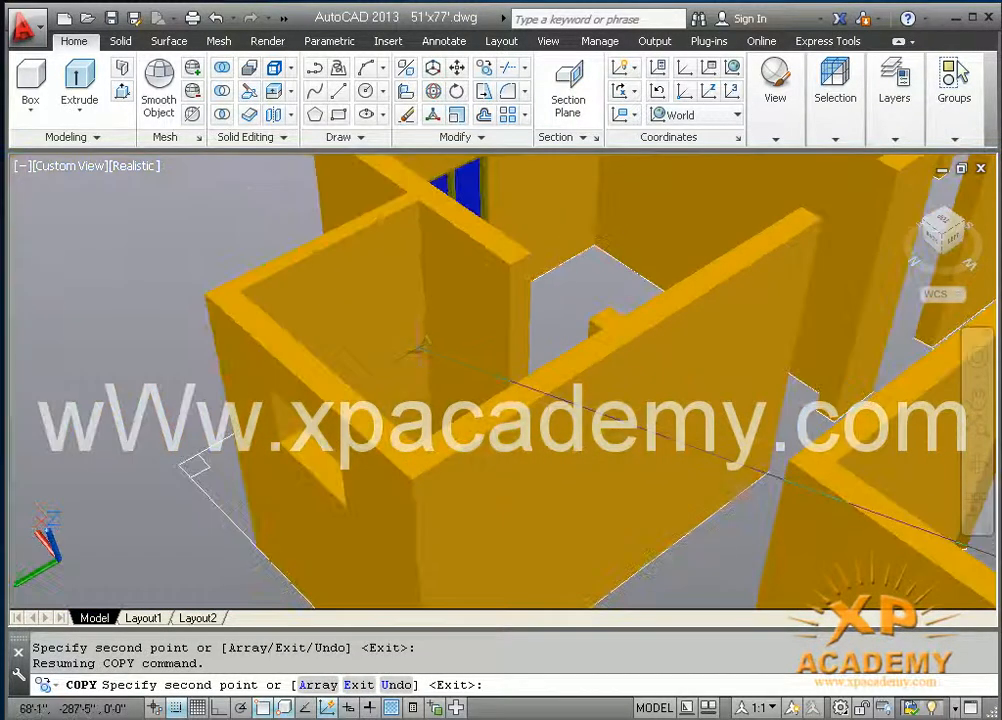
key(Escape)
Step: Check how the two copied windows sit in their wall openings from inside the rooms
shift+middle_drag(566, 378, 250, 505)
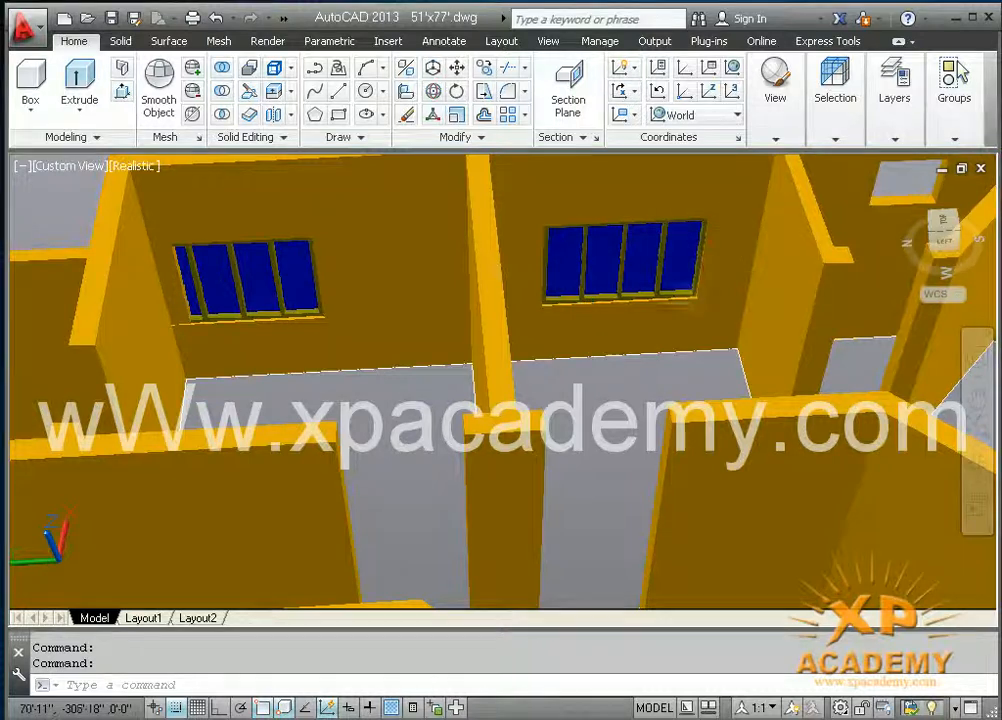
click(185, 285)
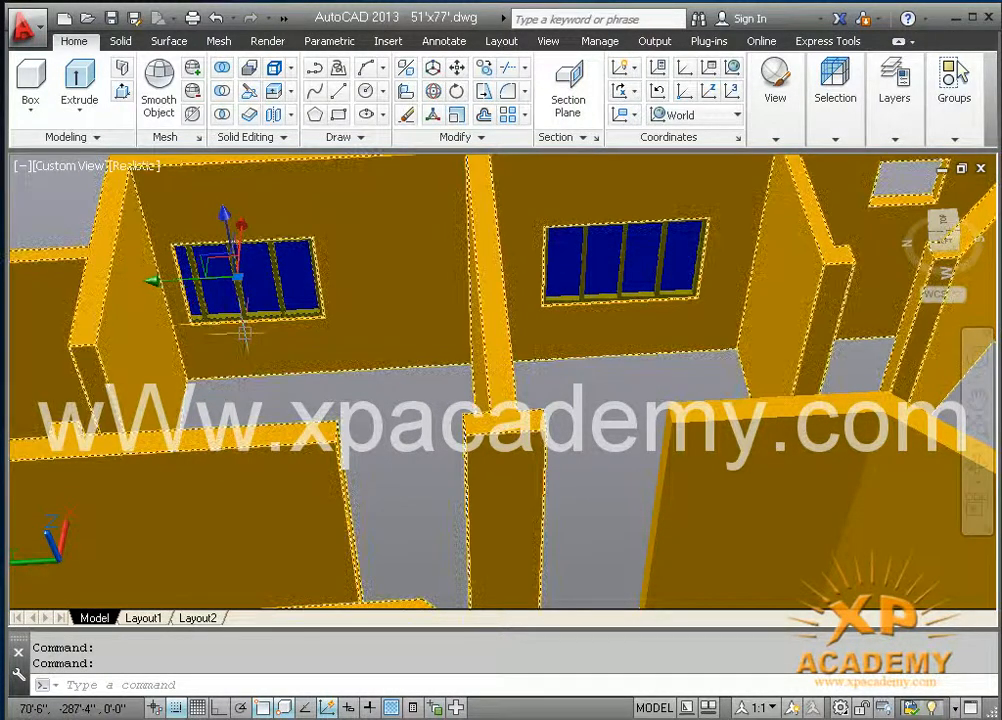
middle_drag(310, 369, 447, 400)
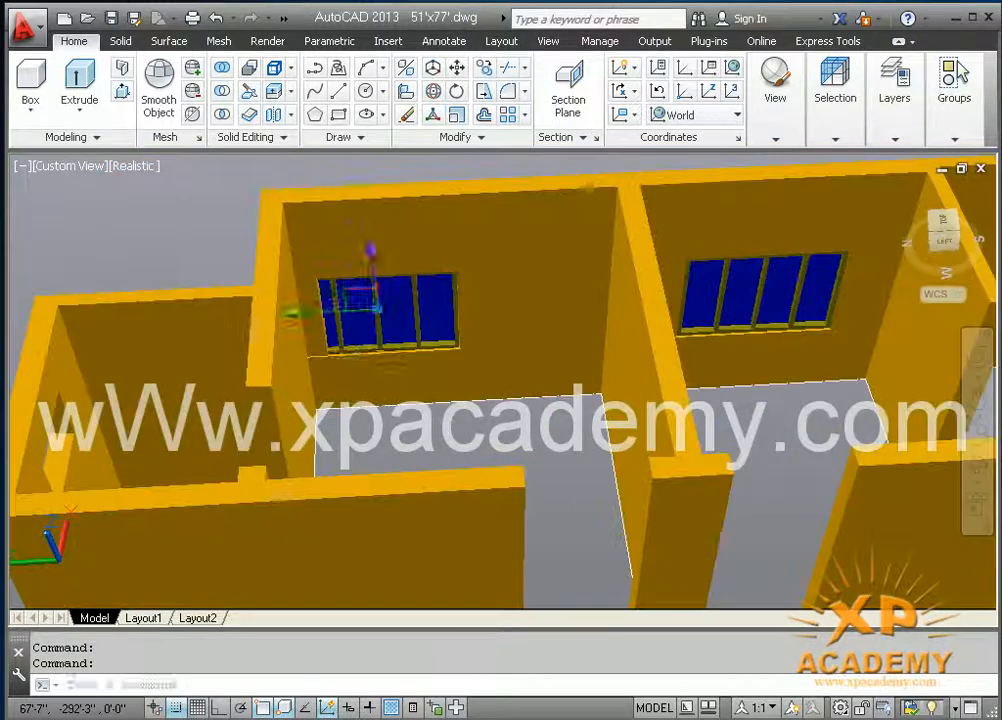
key(Escape)
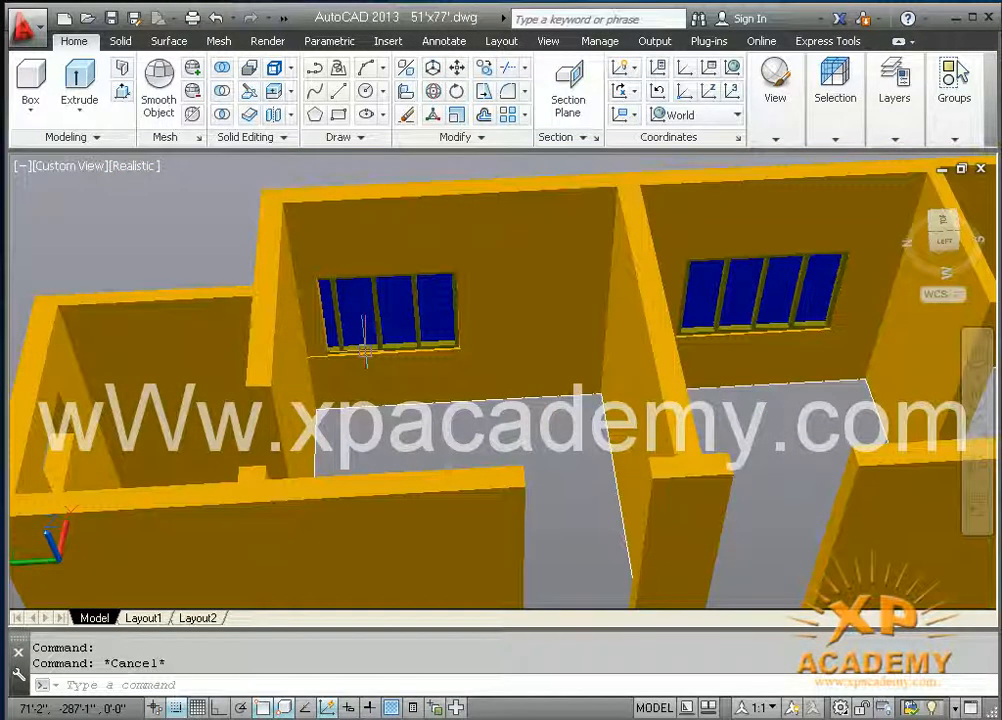
scroll(428, 392, down, 5)
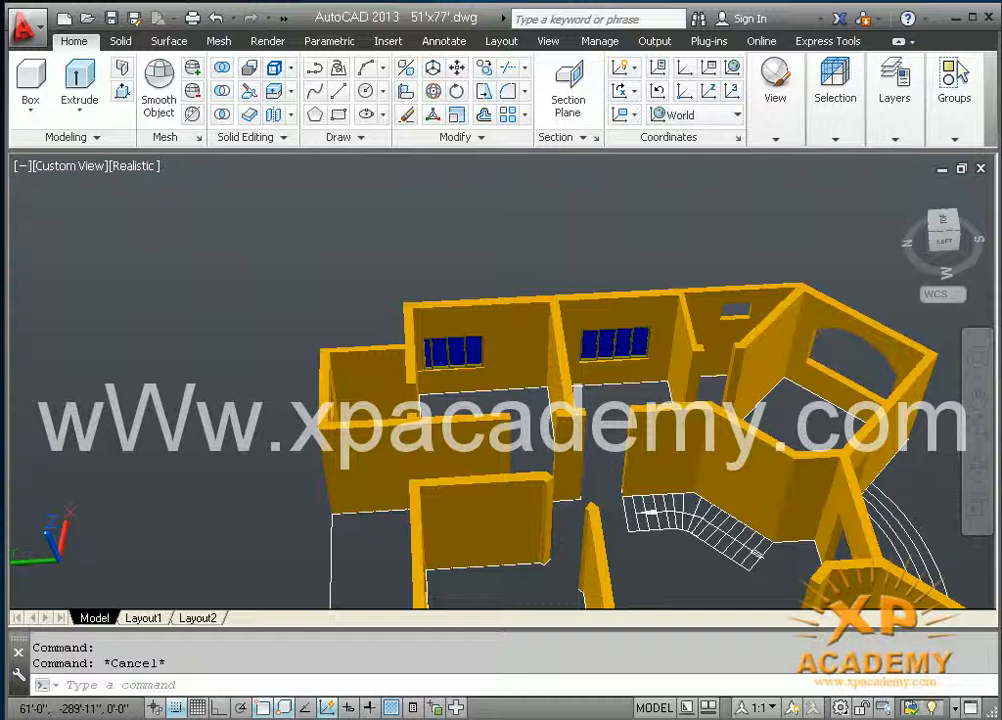
scroll(456, 407, up, 5)
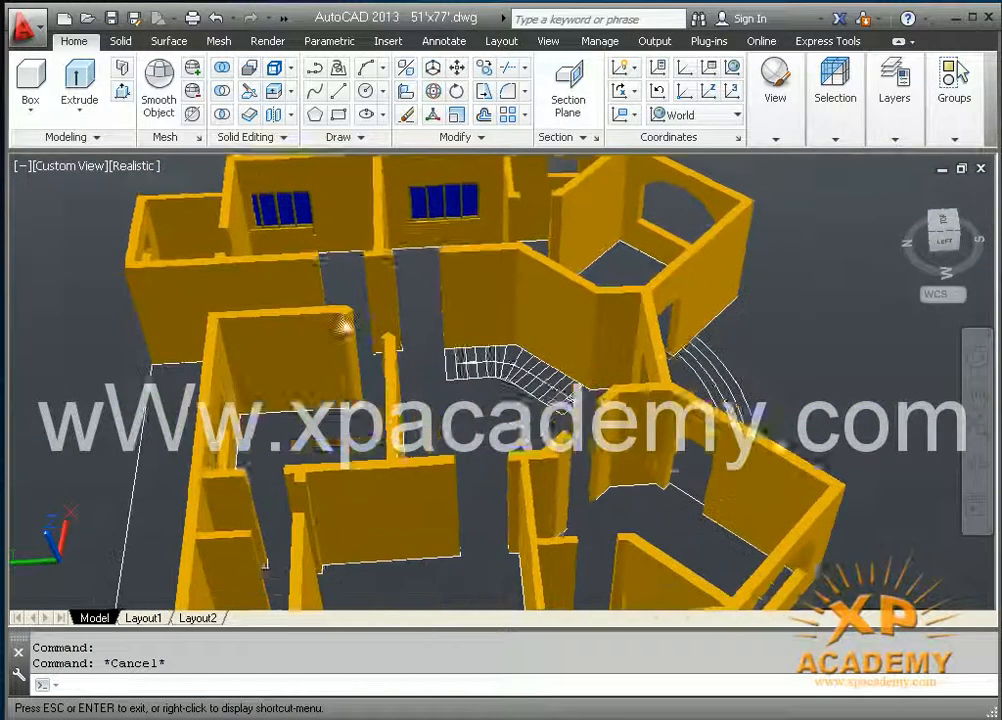
Step: Find the small window opening near the corner of the first fitted window's wall and save the drawing
middle_drag(324, 556, 358, 421)
scroll(487, 380, up, 2)
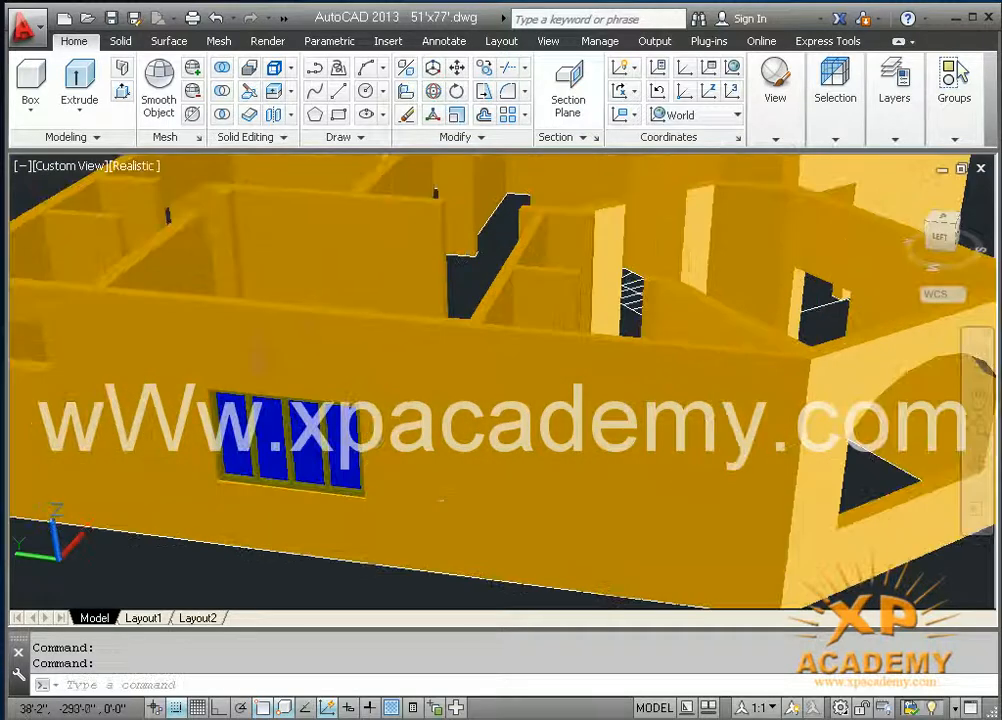
middle_drag(490, 360, 427, 391)
scroll(432, 403, up, 3)
scroll(420, 374, up, 3)
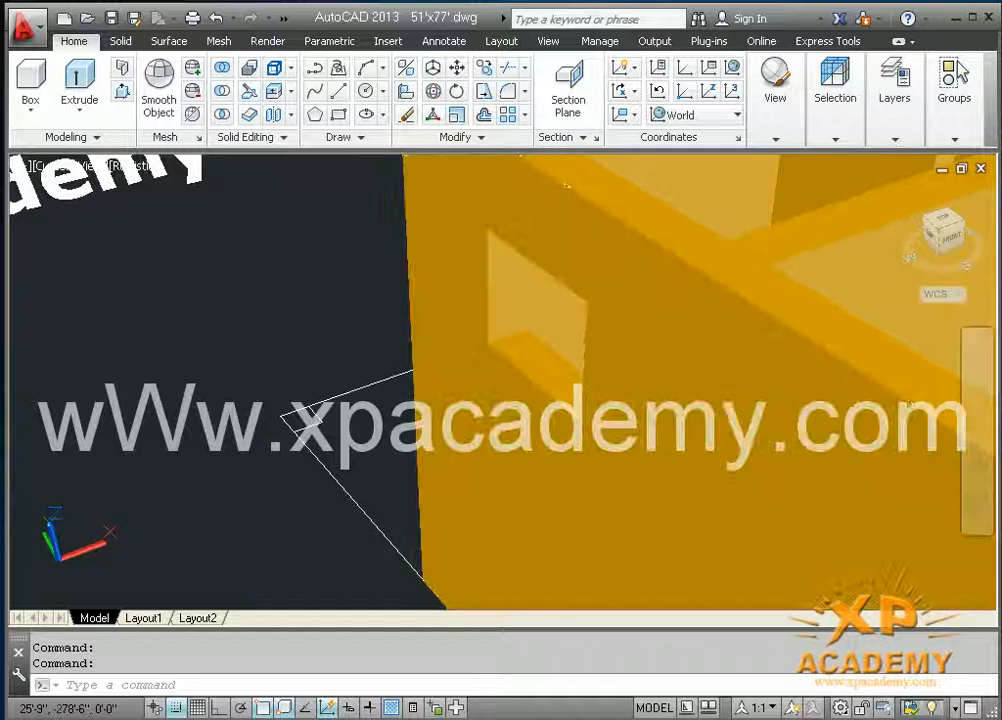
middle_drag(448, 448, 411, 426)
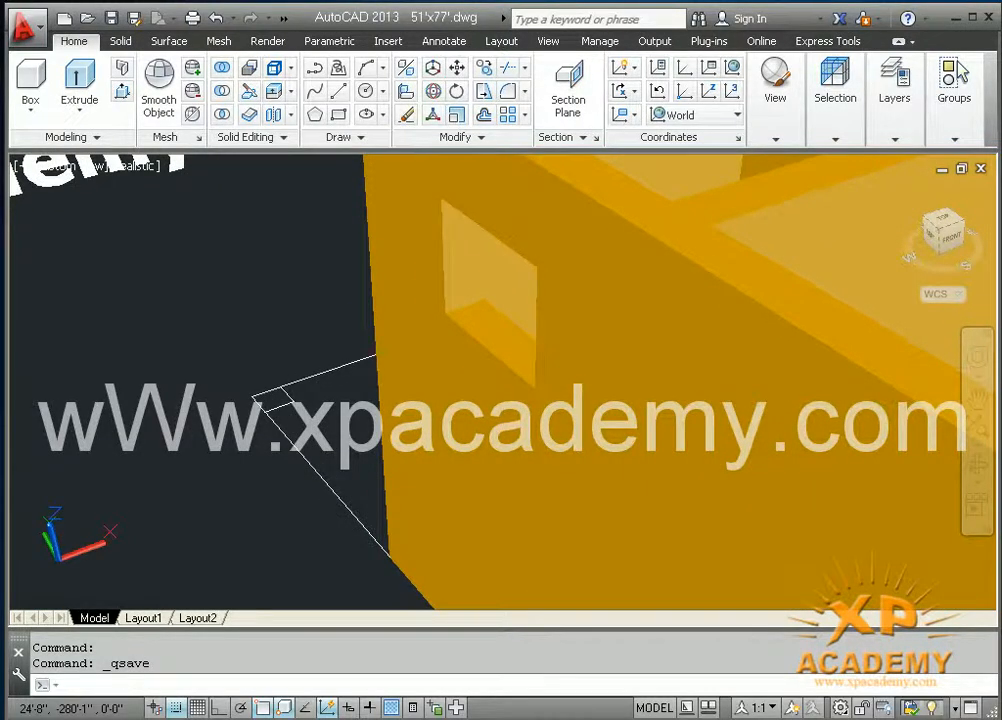
scroll(411, 426, down, 5)
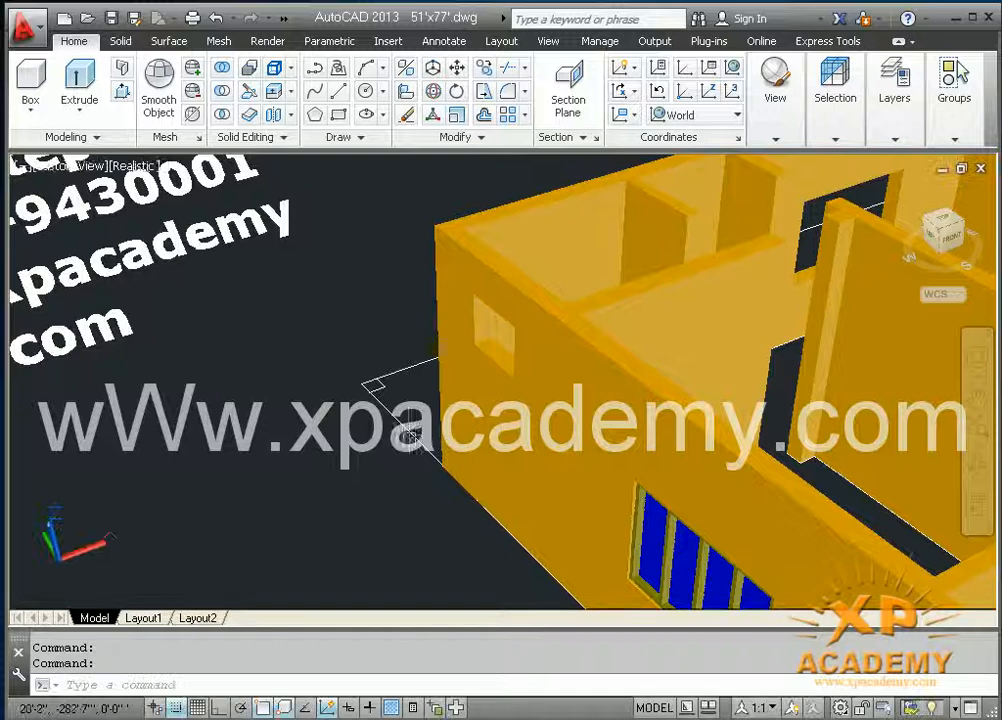
Step: Change the visual style to 2D Wireframe and focus on the small window's plan symbol
click(140, 168)
click(175, 210)
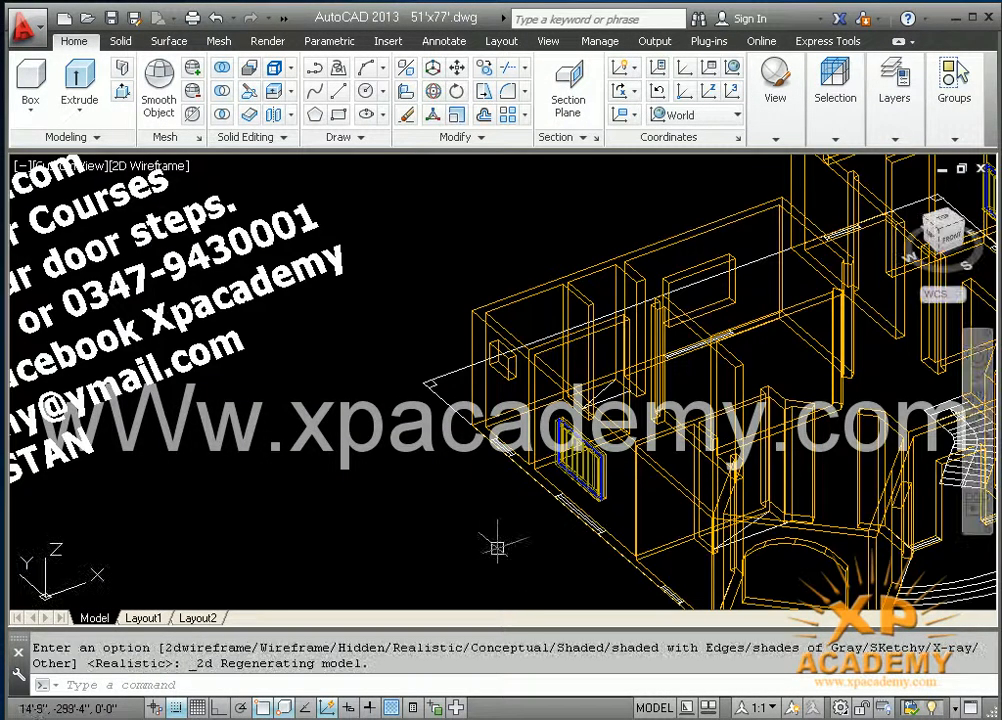
scroll(497, 443, up, 5)
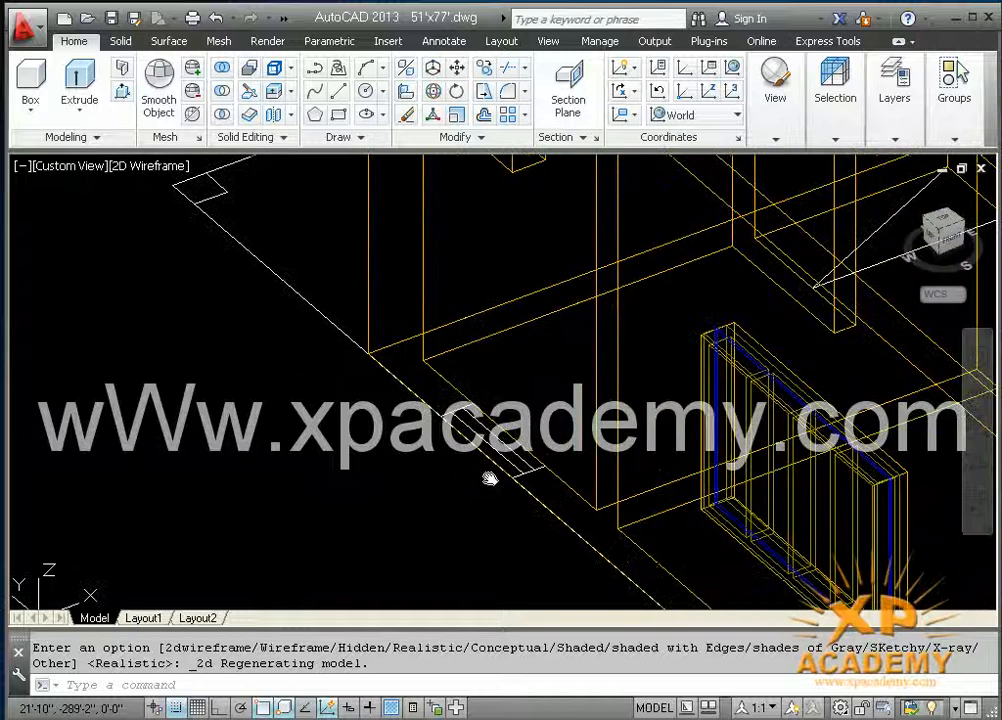
Step: Measure the small window's width on its plan symbol with an aligned dimension, without keeping the dimension
text(l)
key(Return)
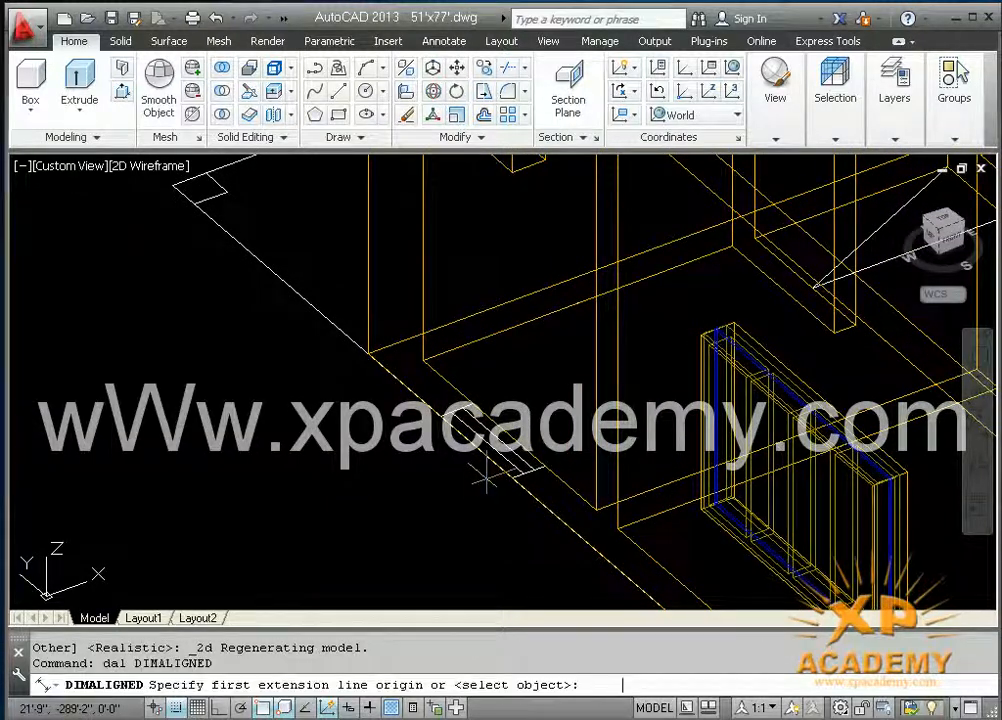
click(521, 471)
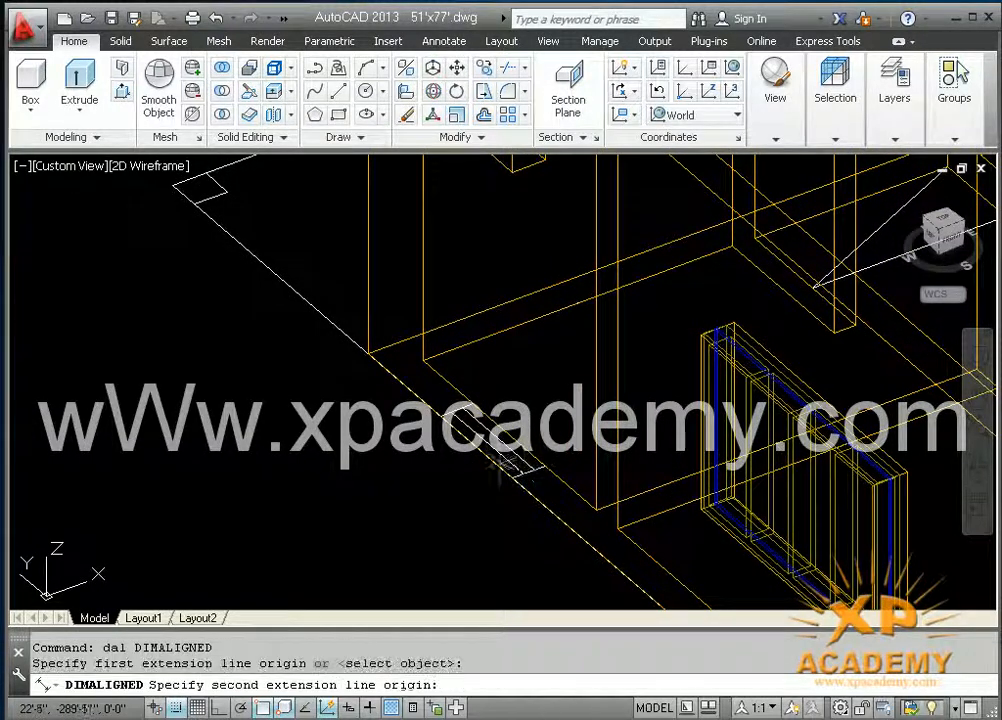
click(444, 414)
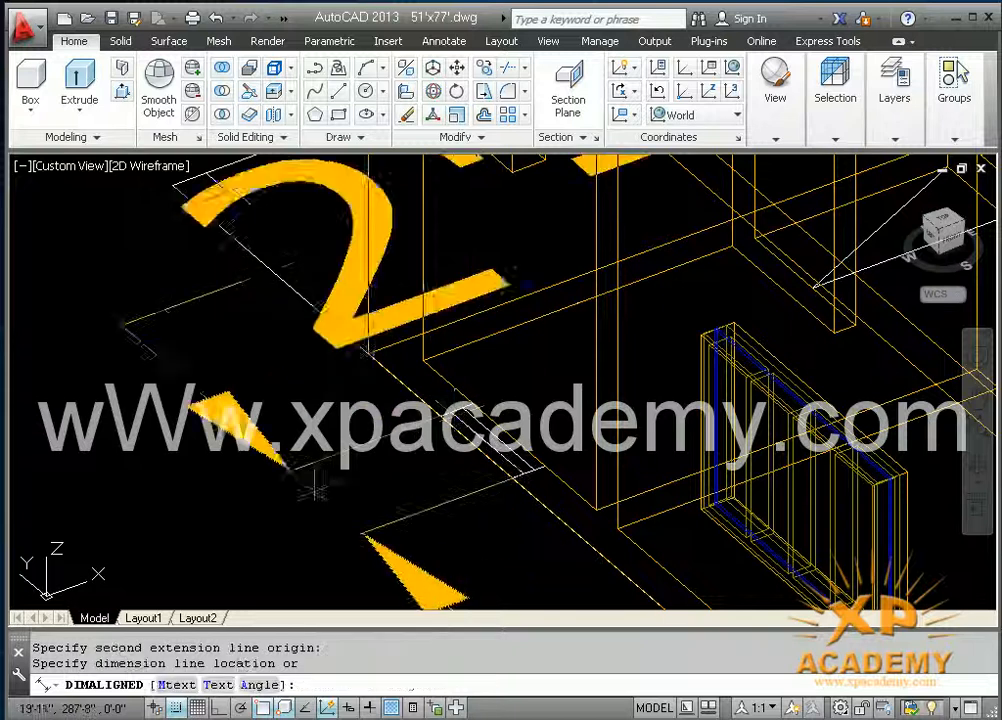
scroll(345, 497, down, 3)
middle_drag(349, 502, 530, 486)
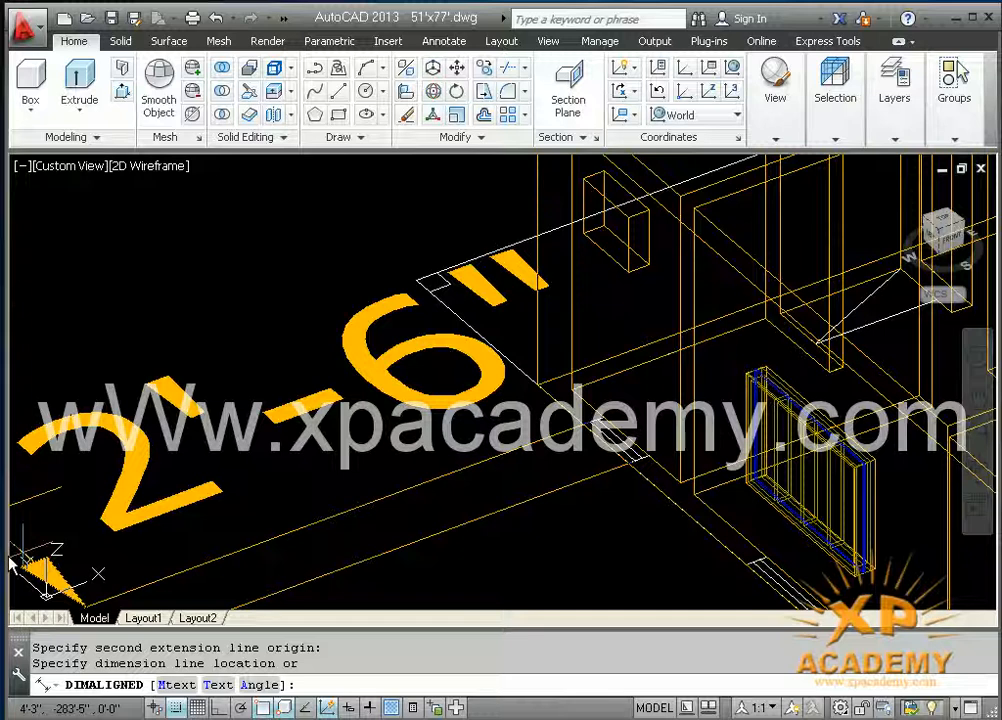
key(Escape)
Step: Draw a 2'6" line with ortho on, in the empty area outside the house beside the window's wall
text(l)
key(Return)
click(279, 447)
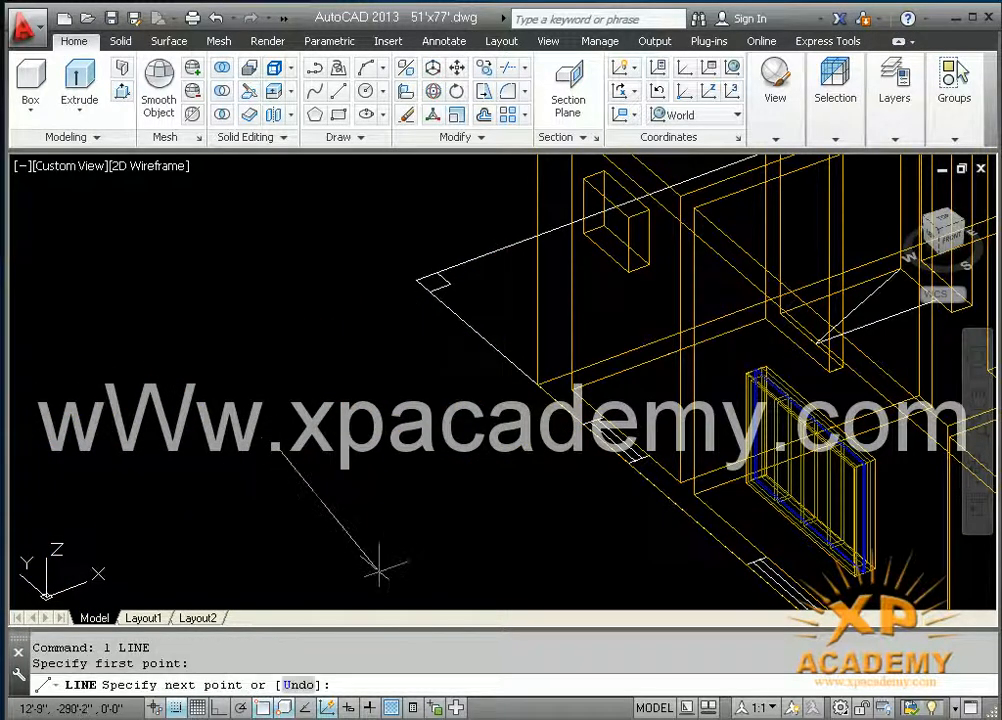
key(F8)
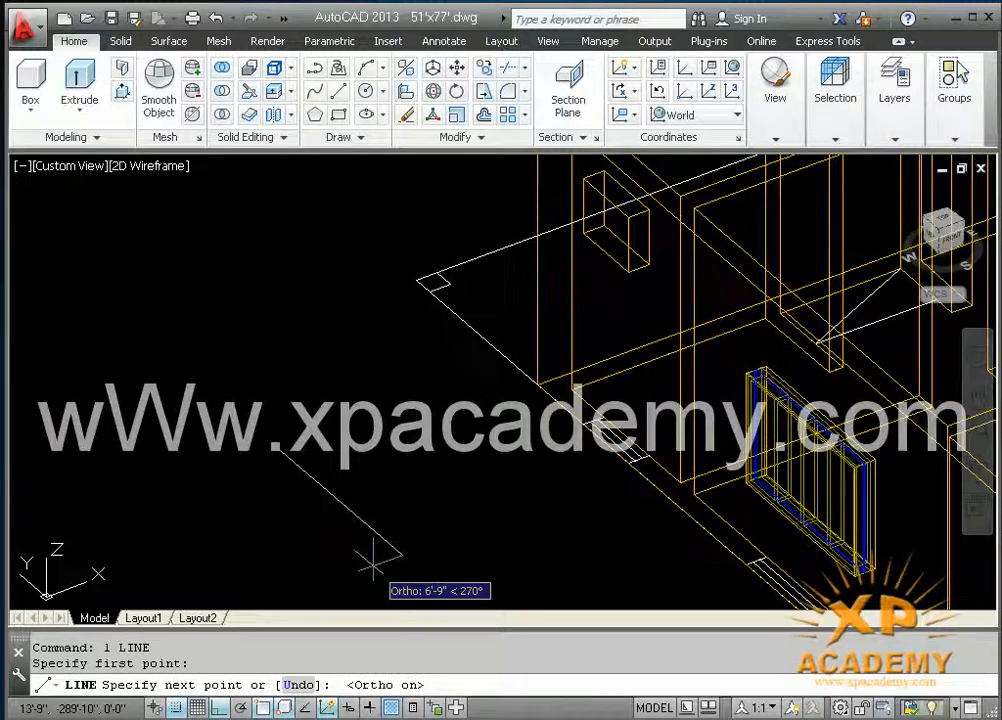
text(2'6)
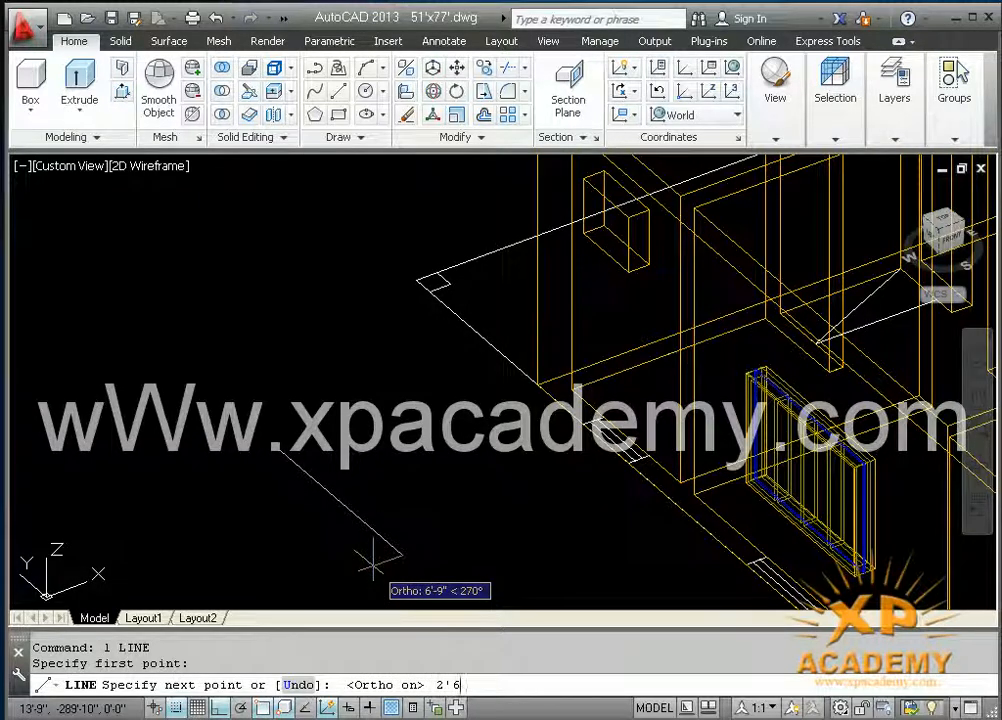
key(Return)
Step: Offset the 2'6" line by 9" to give the window frame's depth
key(Return)
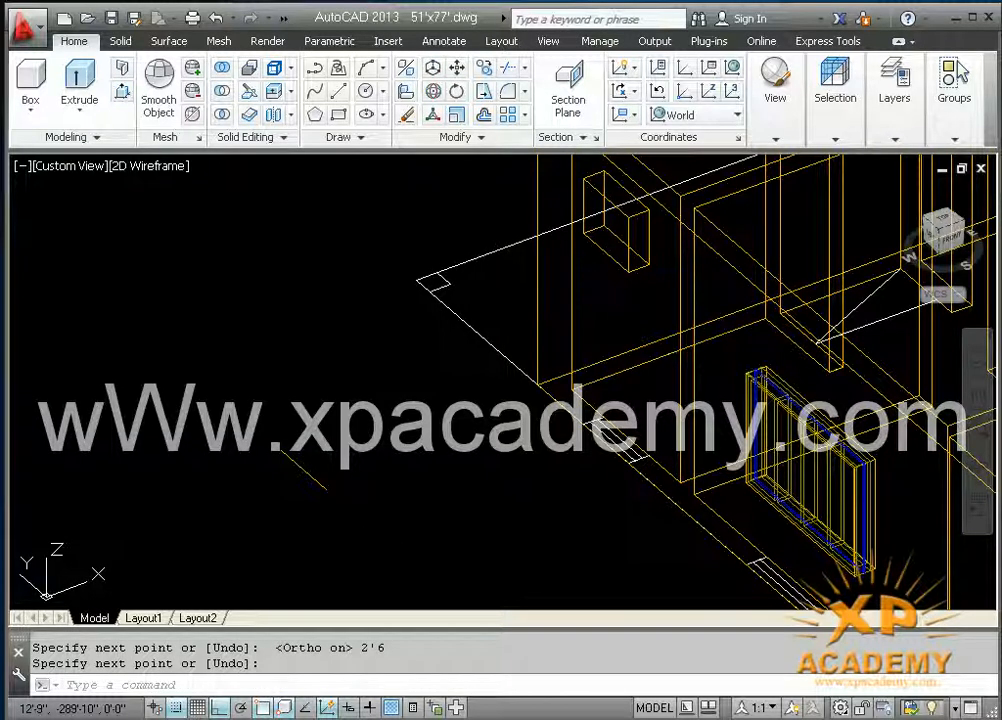
key(Return)
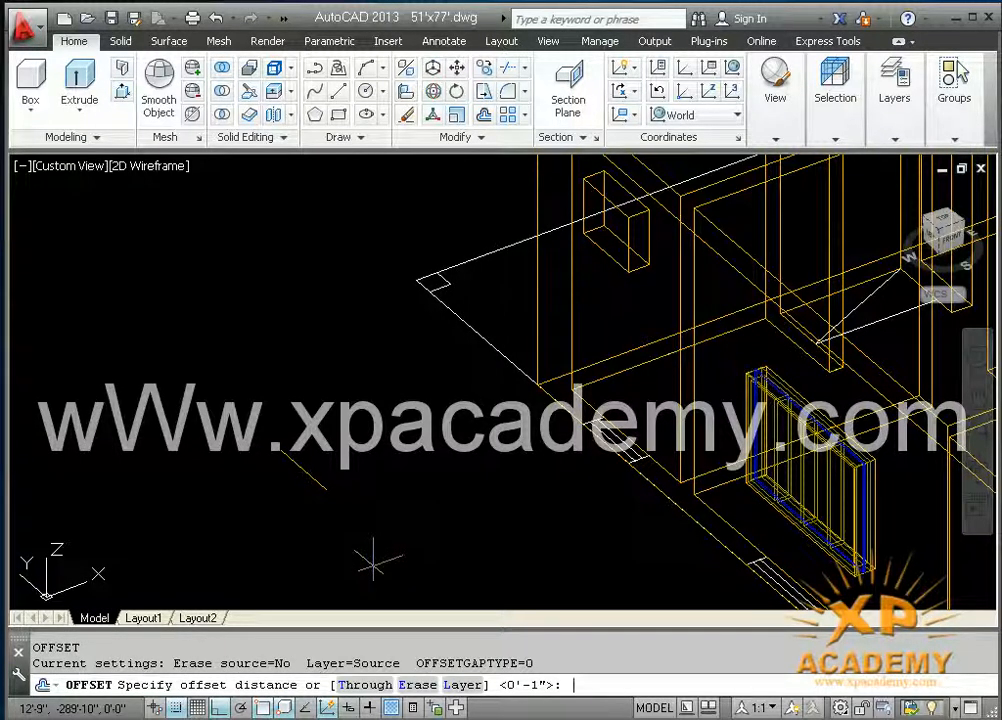
key(Return)
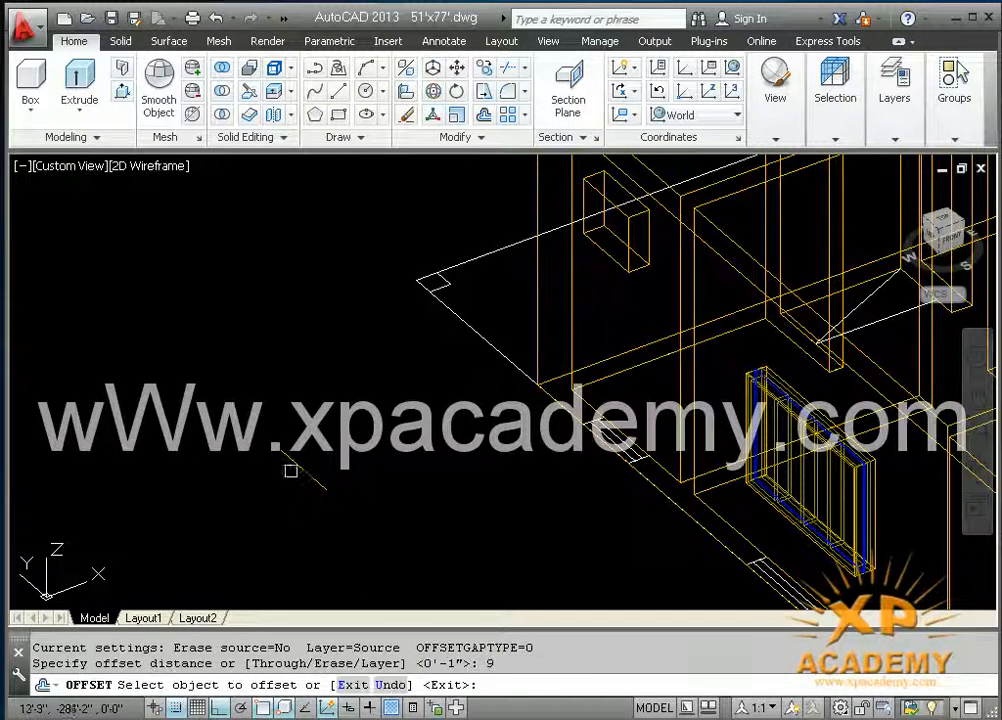
click(292, 461)
click(358, 458)
key(Escape)
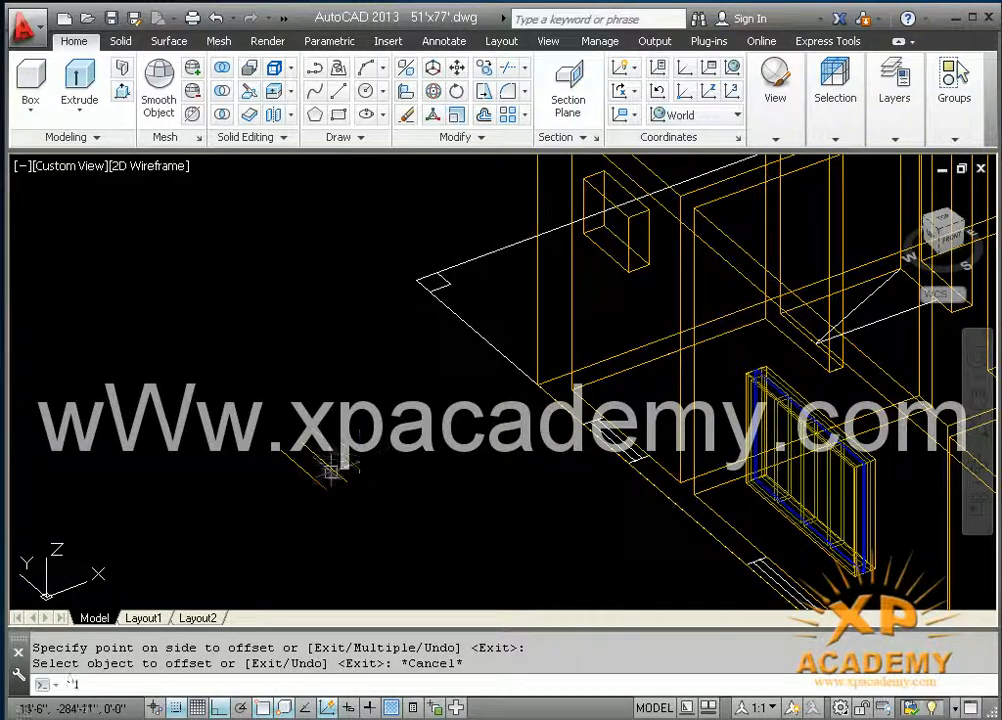
Step: Close both ends of the two parallel lines with short lines to form the frame's rectangular footprint
text(`l)
key(Return)
scroll(310, 492, up, 3)
key(Escape)
text(l)
key(Return)
click(333, 487)
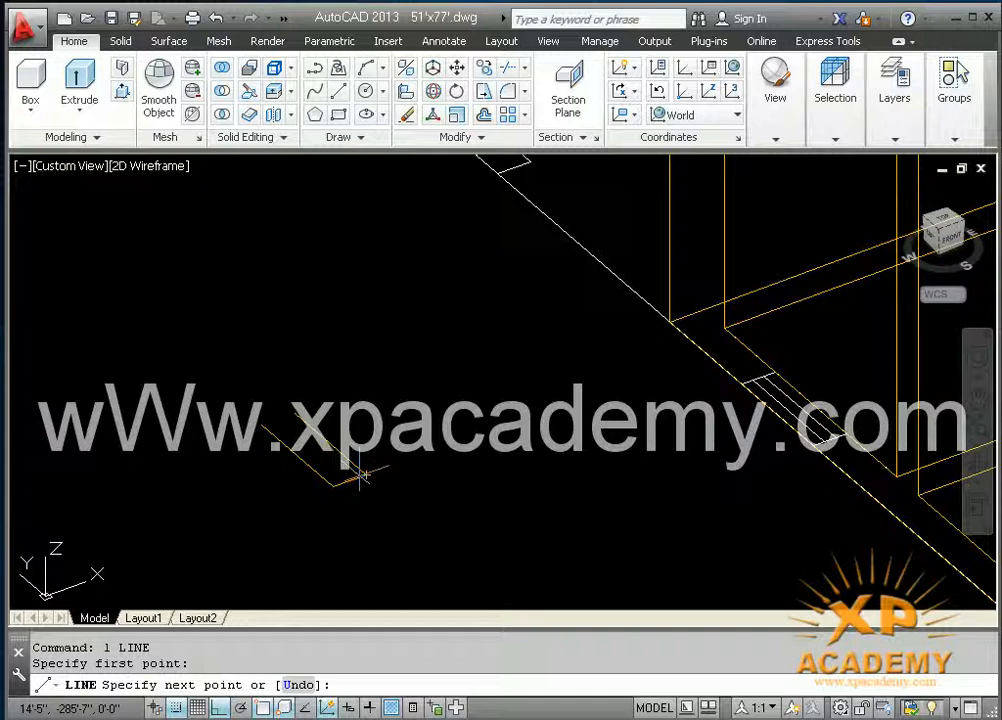
click(366, 475)
key(Return)
scroll(263, 430, up, 4)
key(Return)
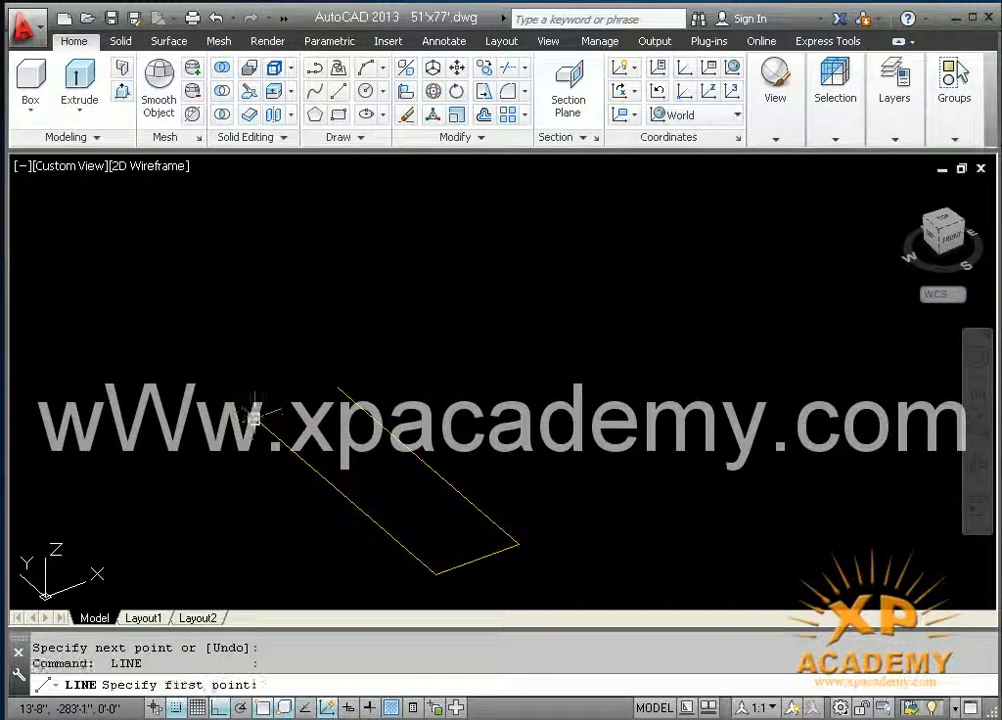
click(268, 408)
click(338, 387)
key(Return)
Step: Offset both short end lines of the footprint 2" inward to mark the side posts
text(o)
key(Return)
text(2)
key(Return)
click(312, 398)
click(393, 500)
click(455, 555)
click(459, 566)
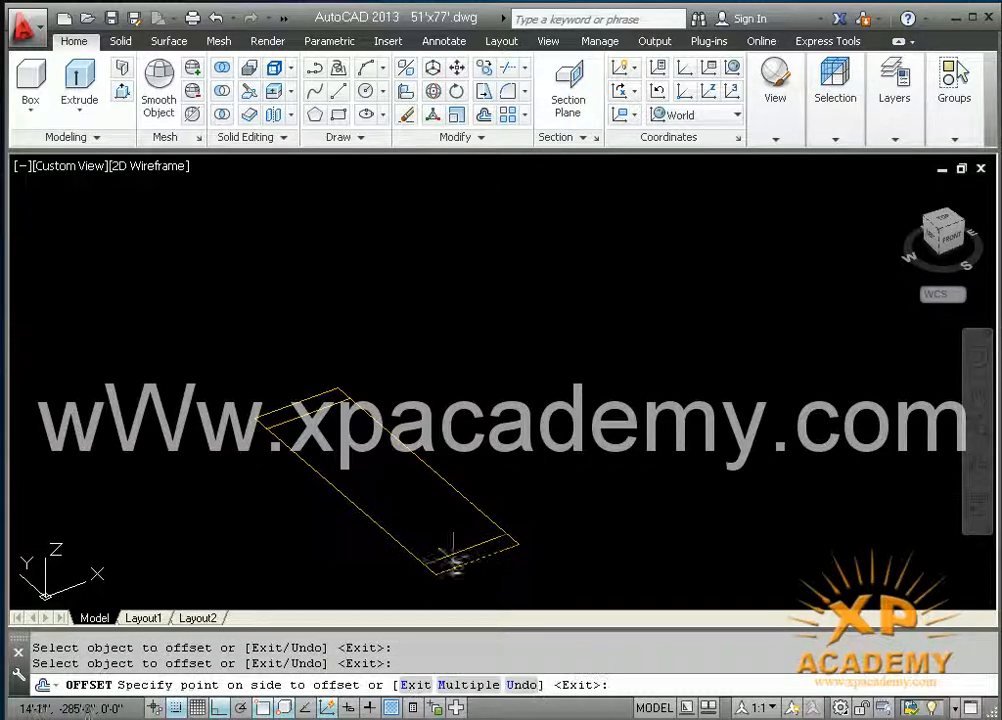
click(408, 503)
key(Escape)
shift+middle_drag(409, 521, 427, 489)
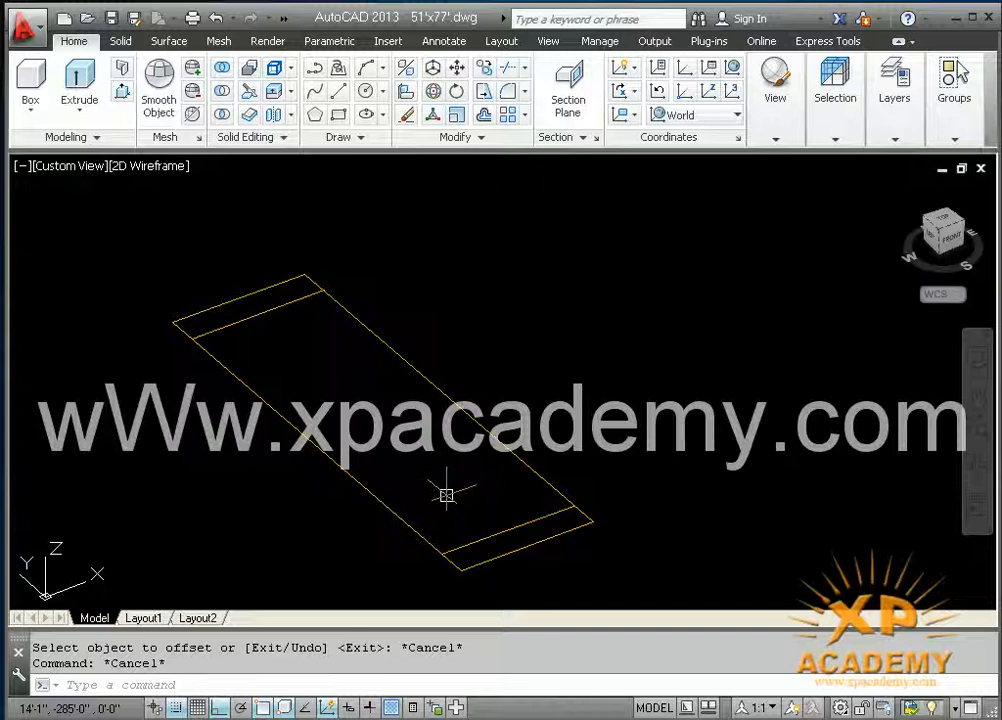
Step: Presspull the two narrow end strips of the footprint 2' upward to form the side posts
click(122, 92)
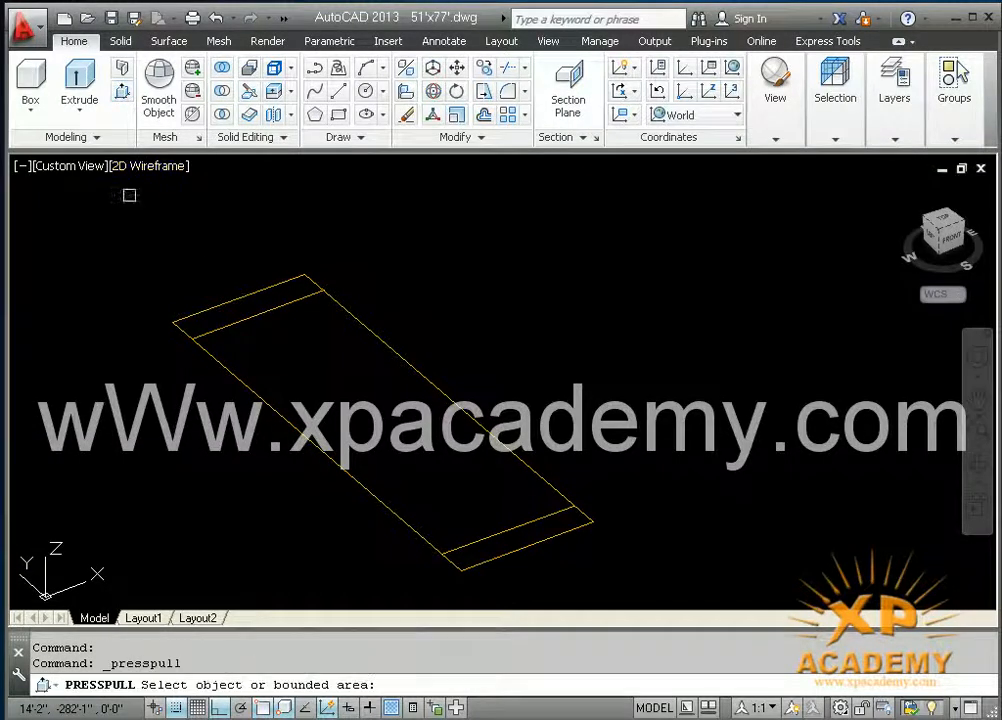
click(248, 300)
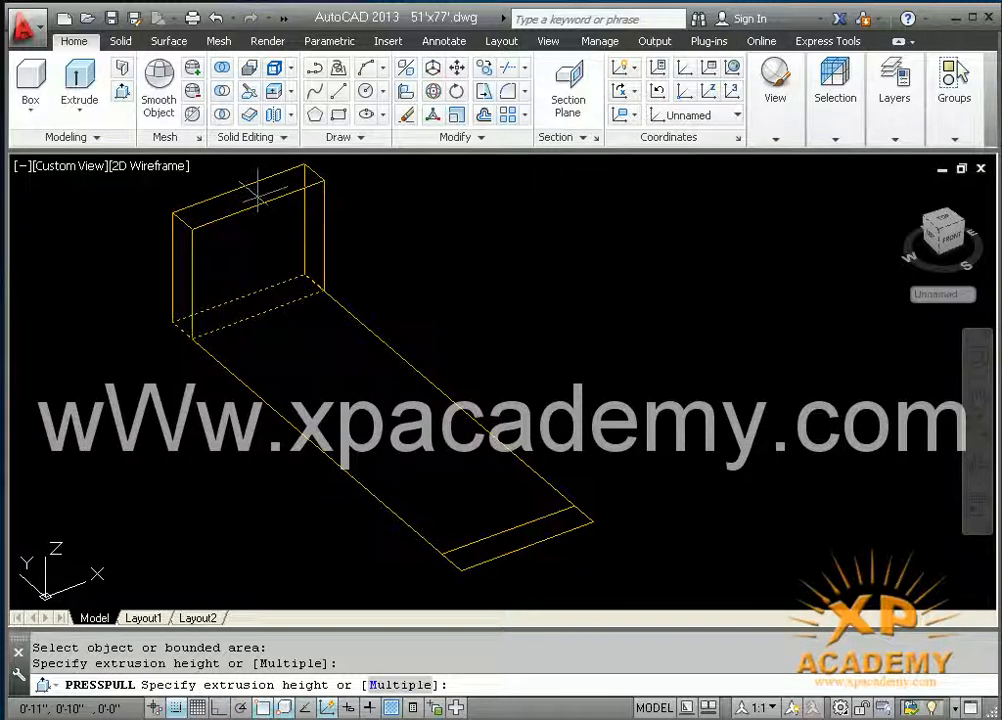
text(2')
key(Return)
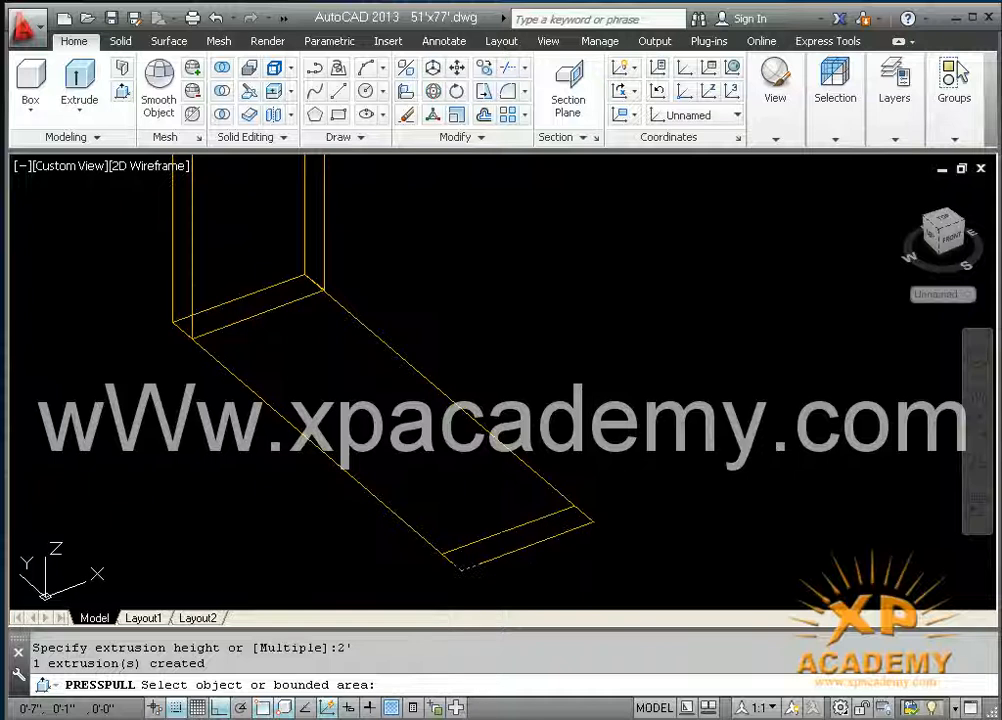
click(463, 566)
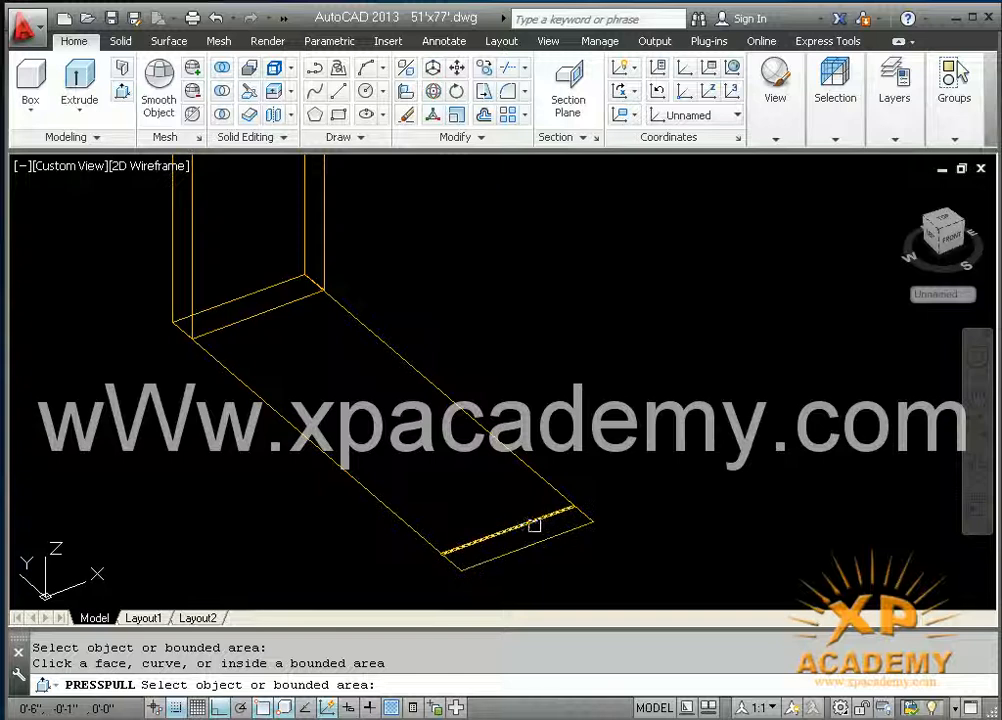
click(515, 540)
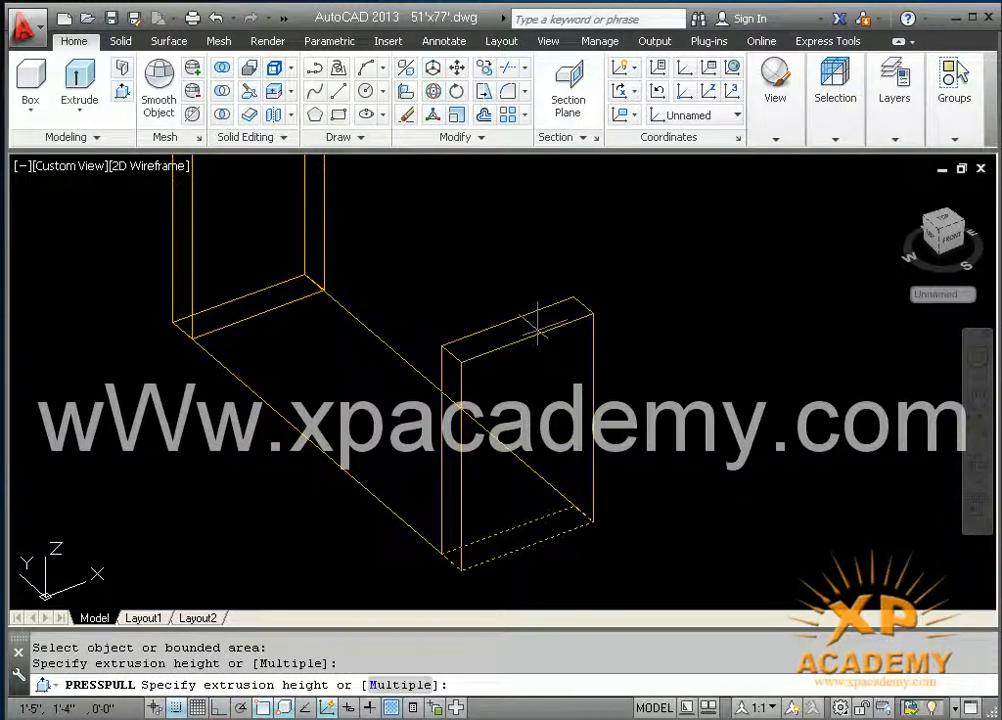
key(Return)
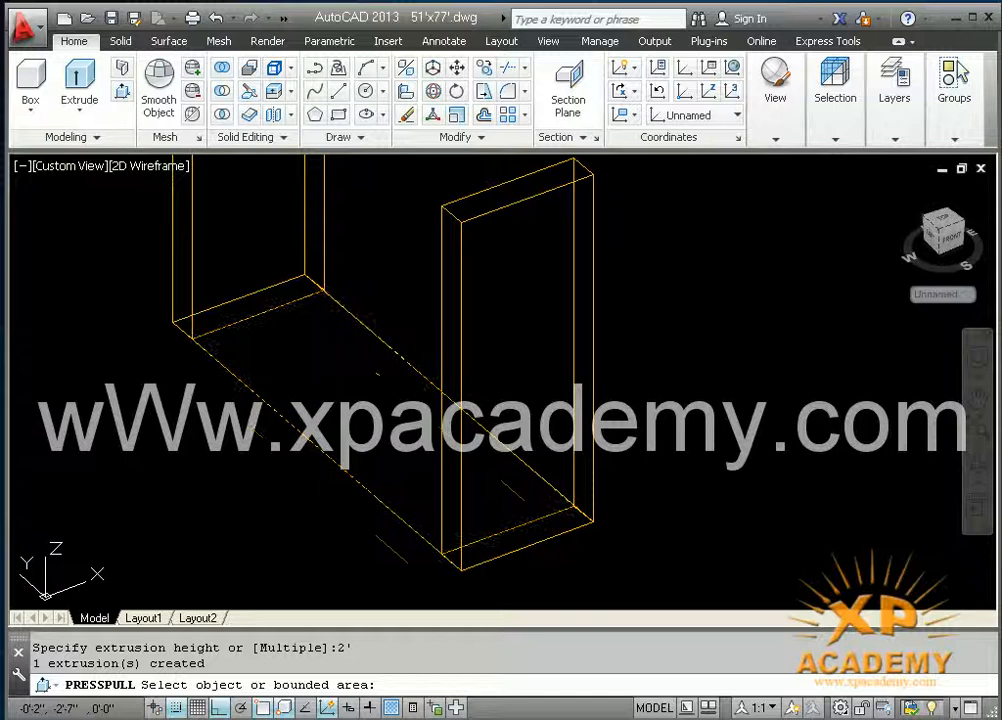
Step: Presspull the area between the two posts 2" upward as the frame's bottom rail
click(321, 355)
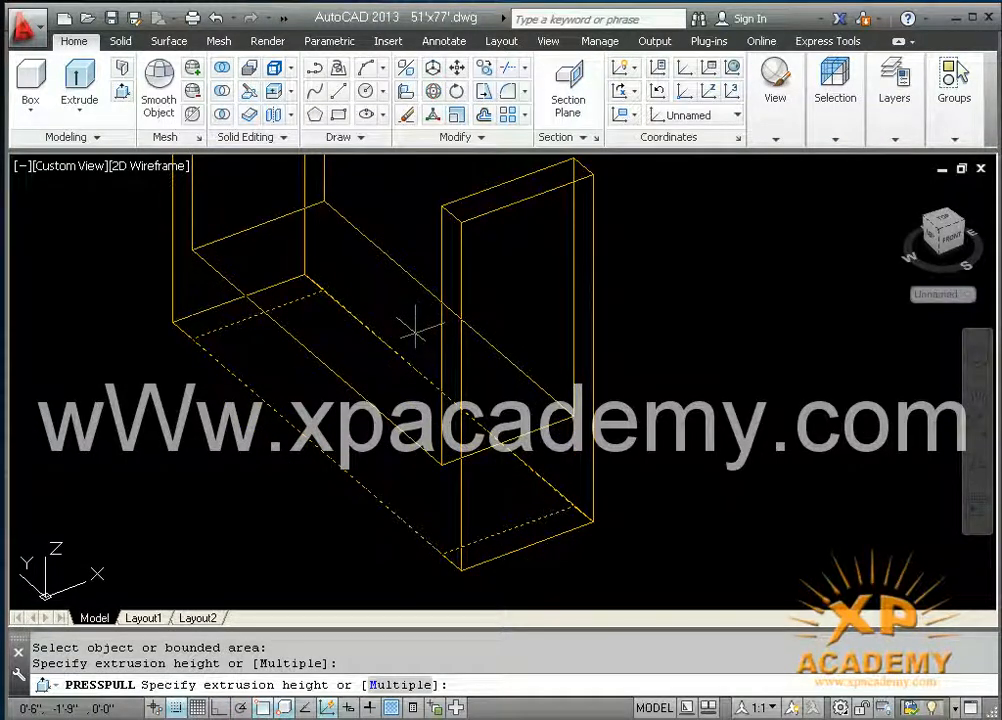
key(Return)
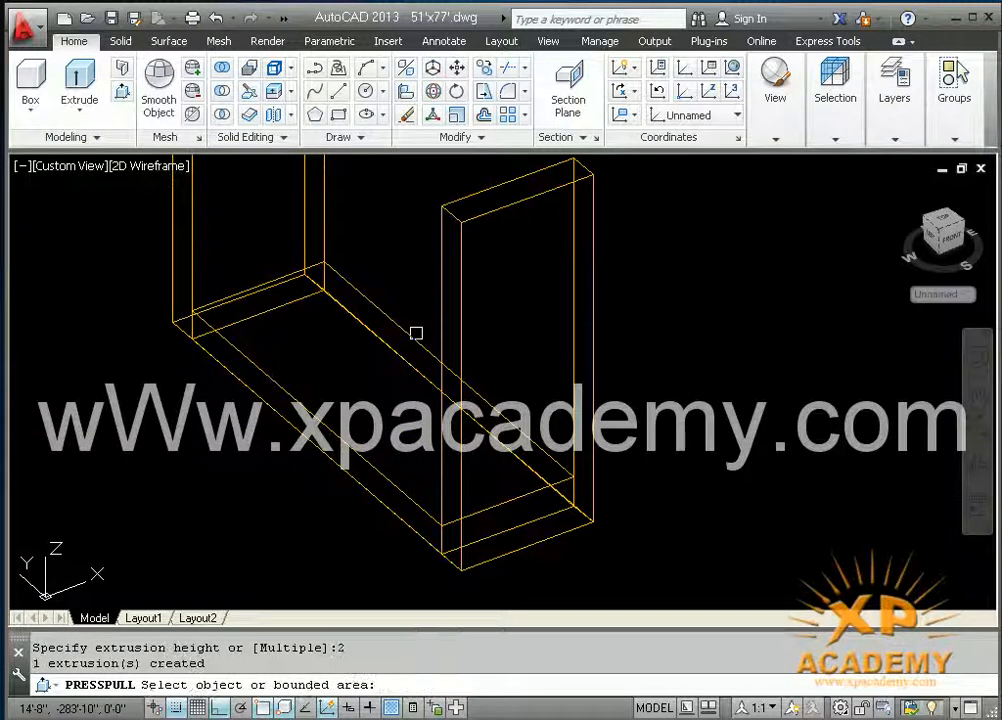
key(Return)
Step: Copy the bottom rail from its upper corner to the post's top corner to make the top rail
text(co)
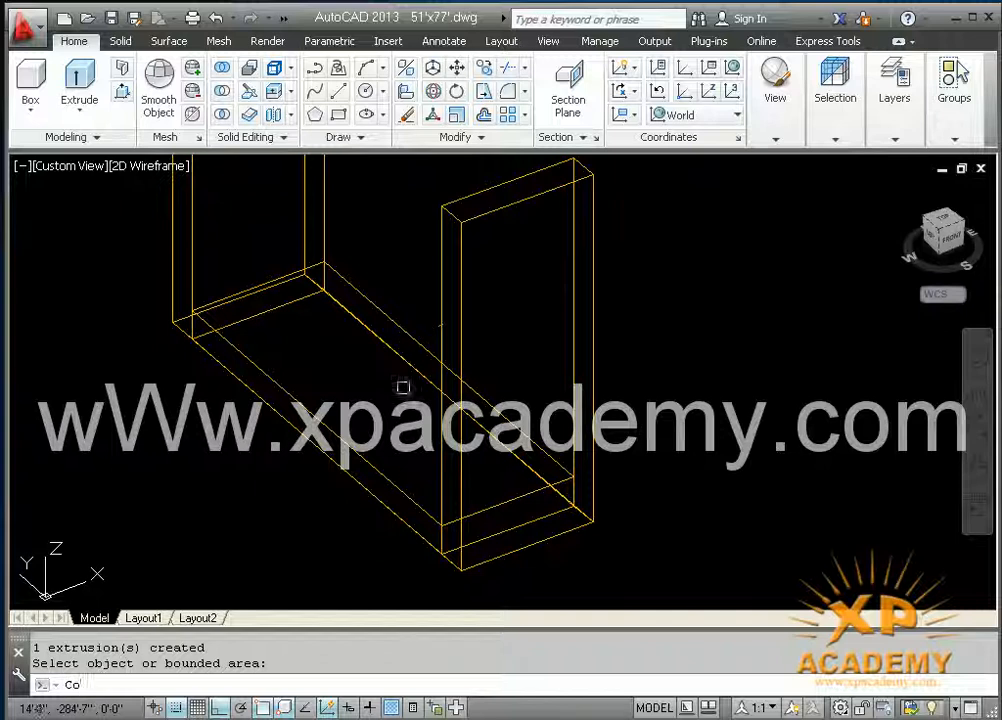
key(Return)
click(392, 488)
key(Return)
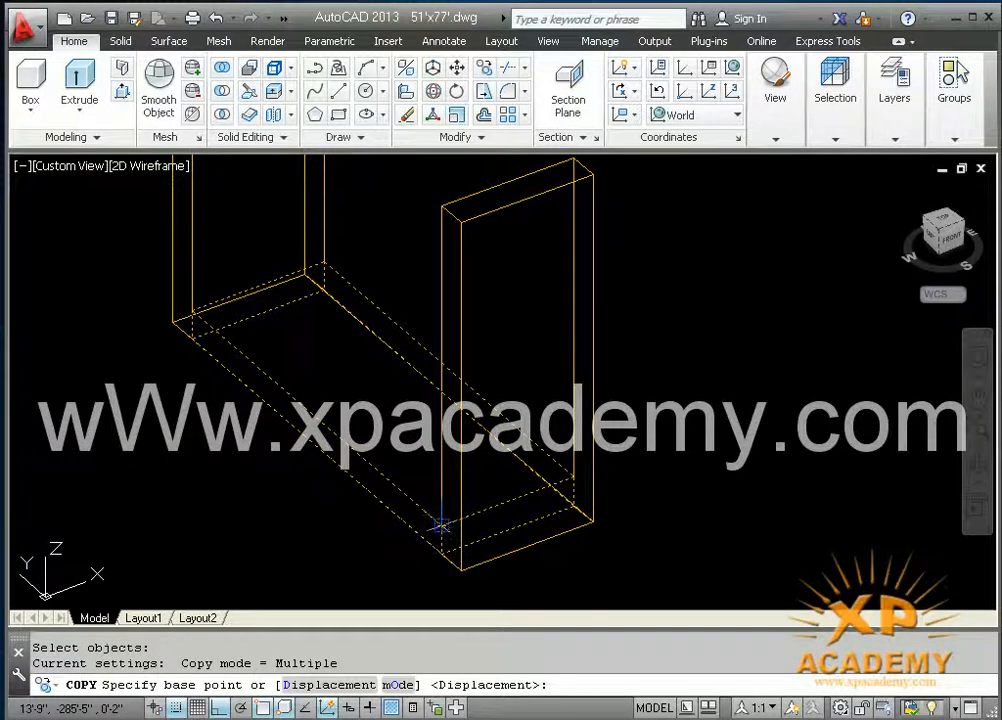
click(441, 539)
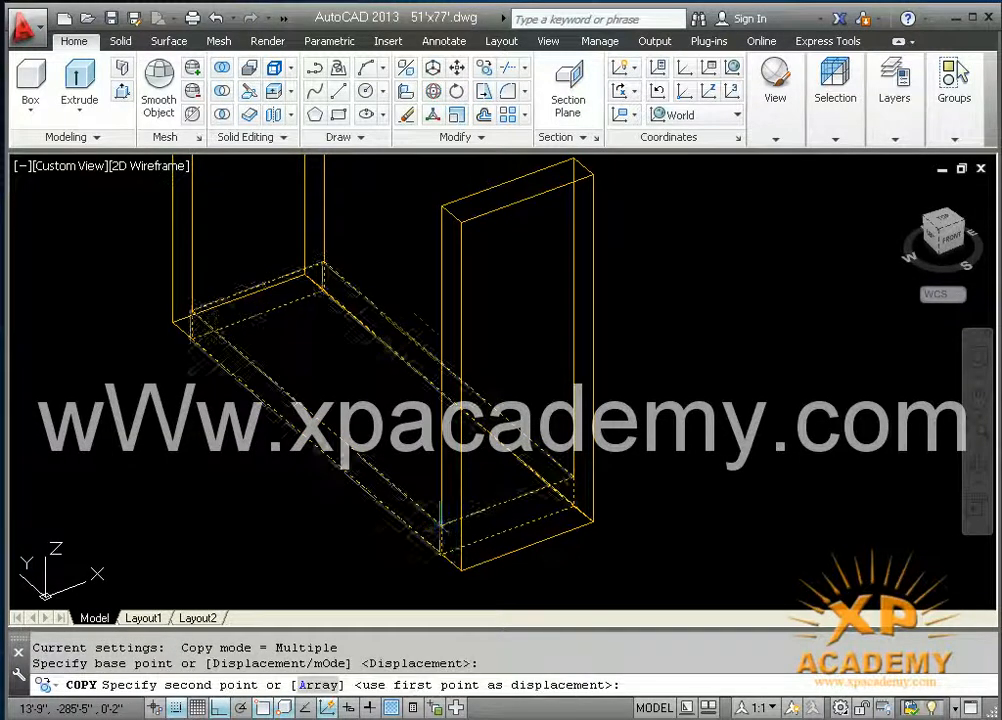
click(441, 206)
key(Return)
scroll(442, 372, down, 3)
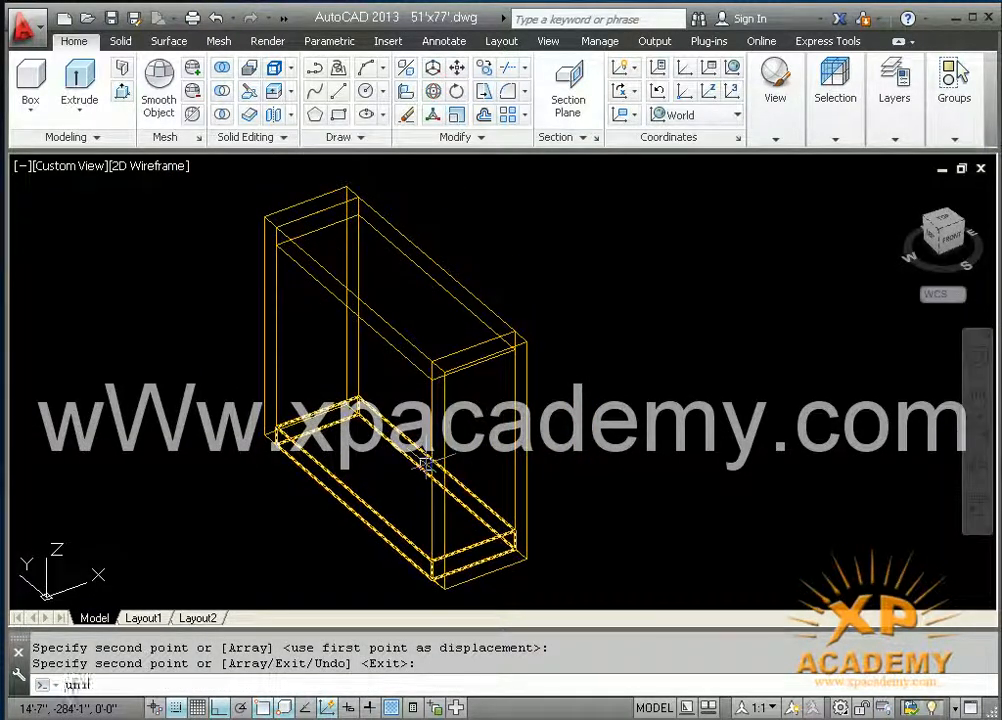
Step: Union the side posts and both rails into a single window frame solid
text(uni)
key(Return)
click(577, 270)
click(212, 499)
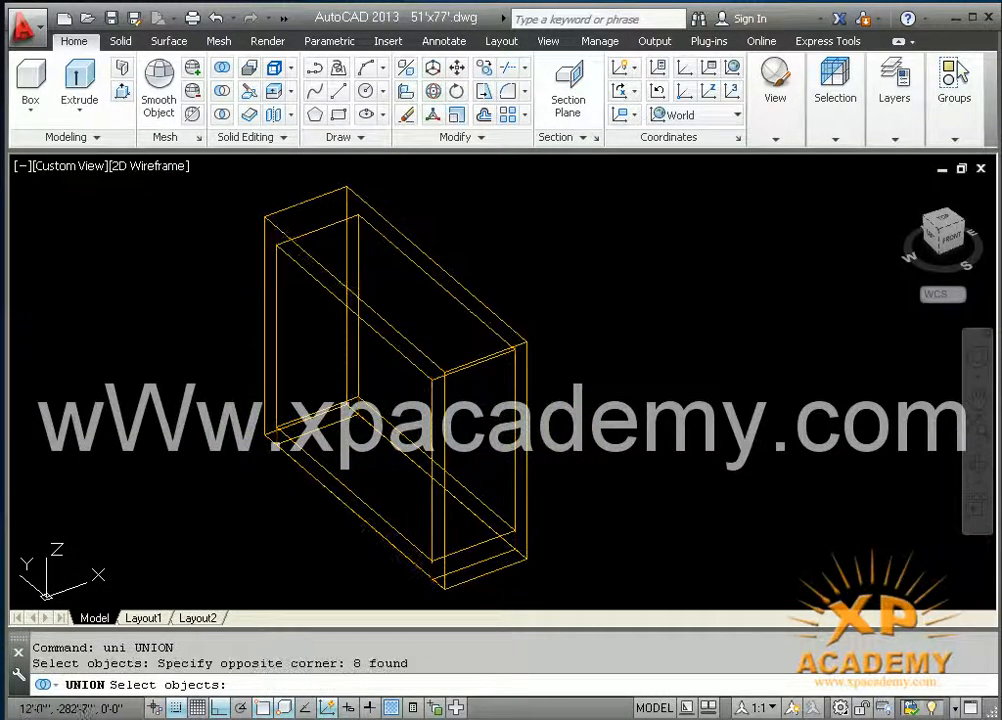
key(Return)
key(Escape)
click(465, 588)
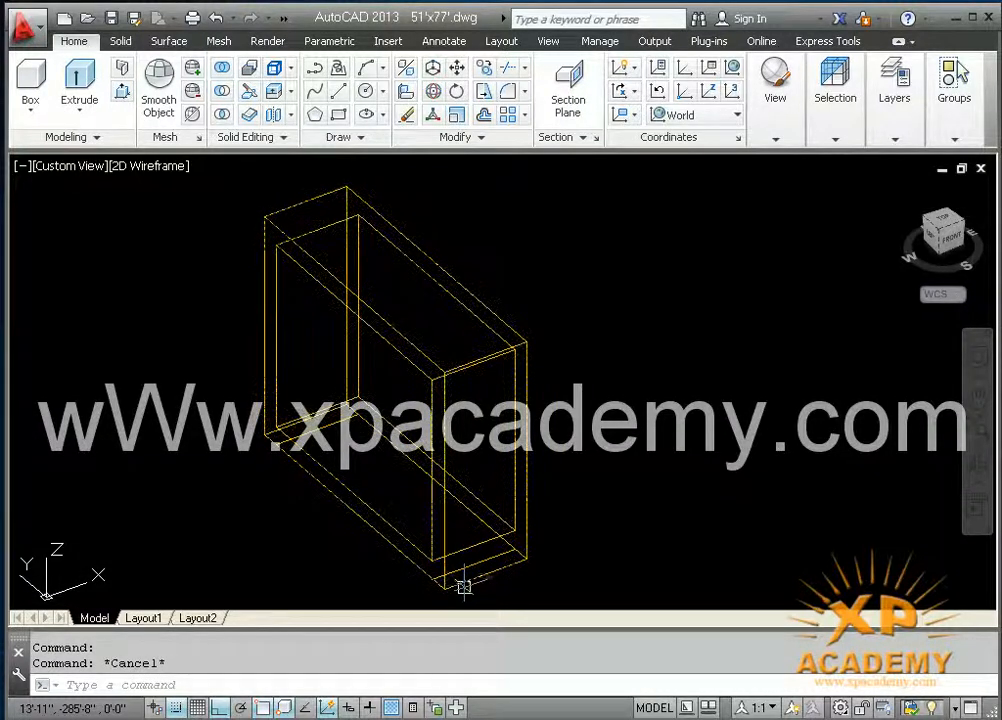
text(m)
key(Return)
click(470, 579)
key(Return)
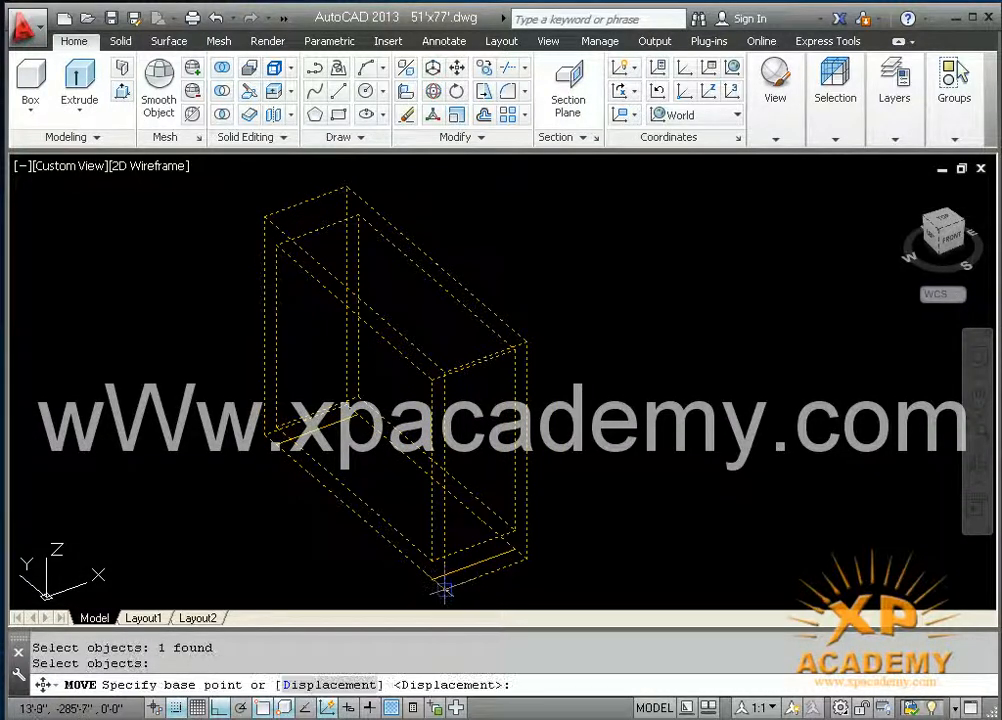
key(Escape)
Step: Assign the merged window frame to the olive layer that uses colour 54
click(443, 560)
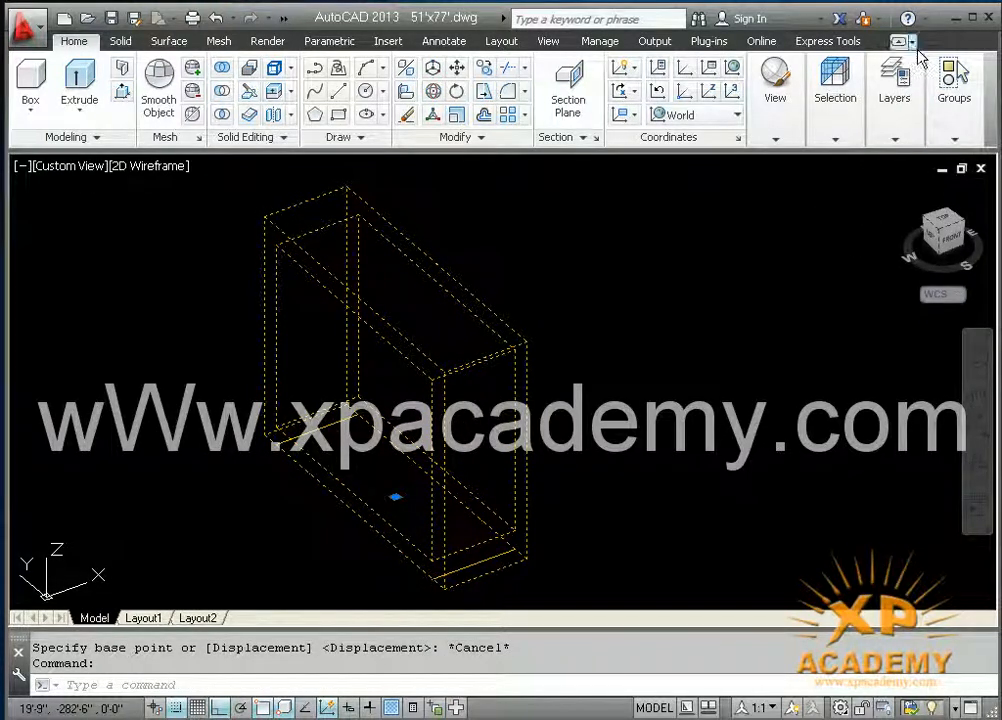
click(897, 137)
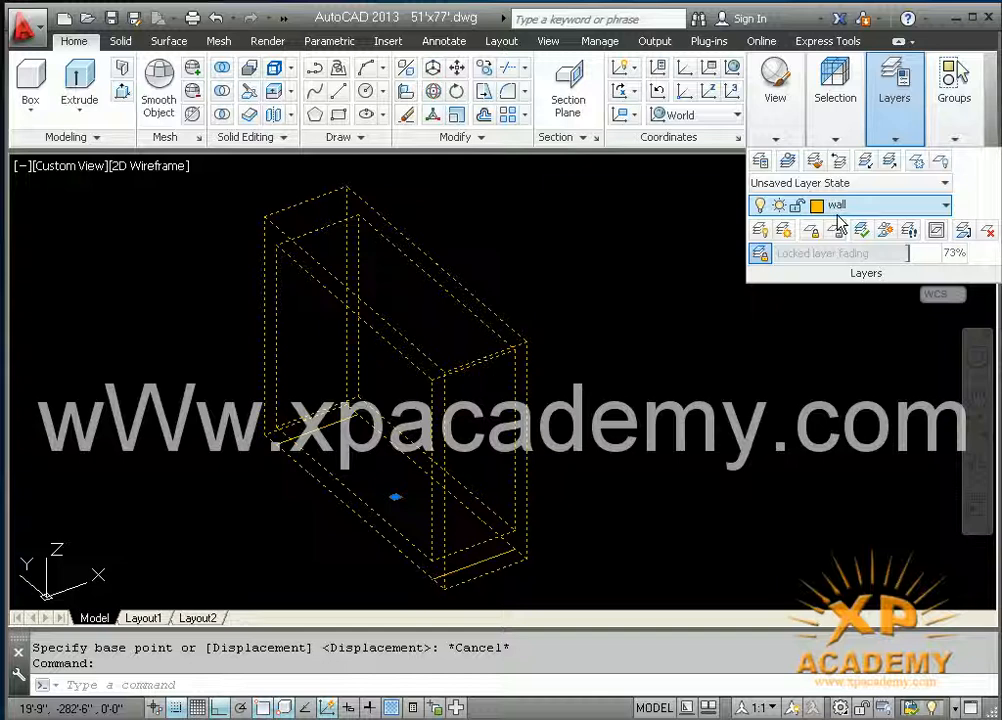
key(Escape)
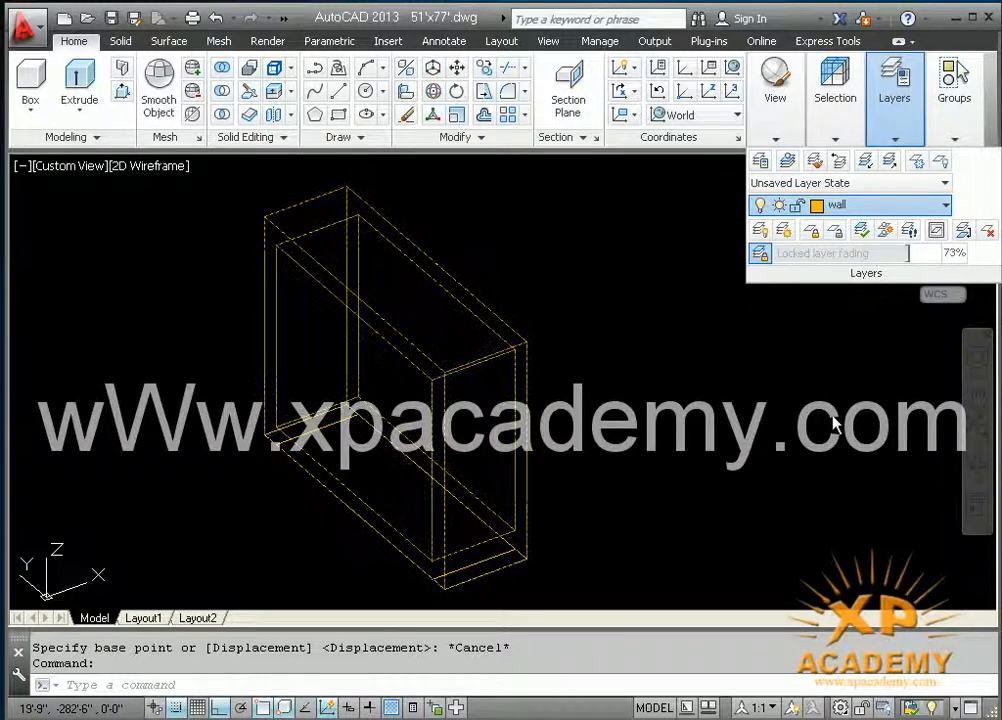
double_click(526, 520)
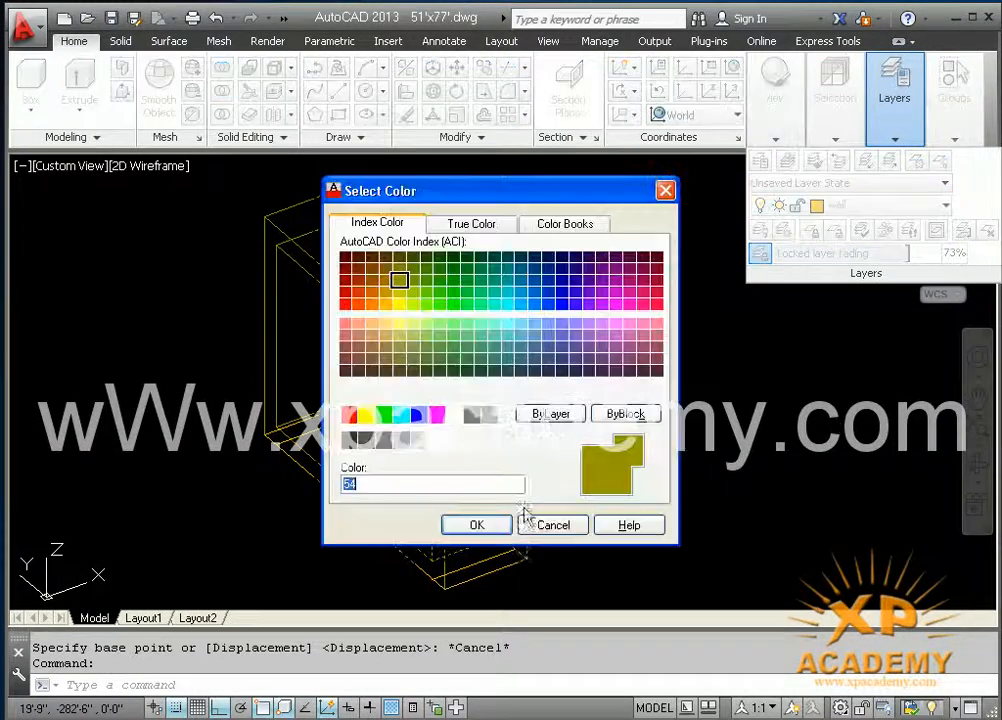
key(Escape)
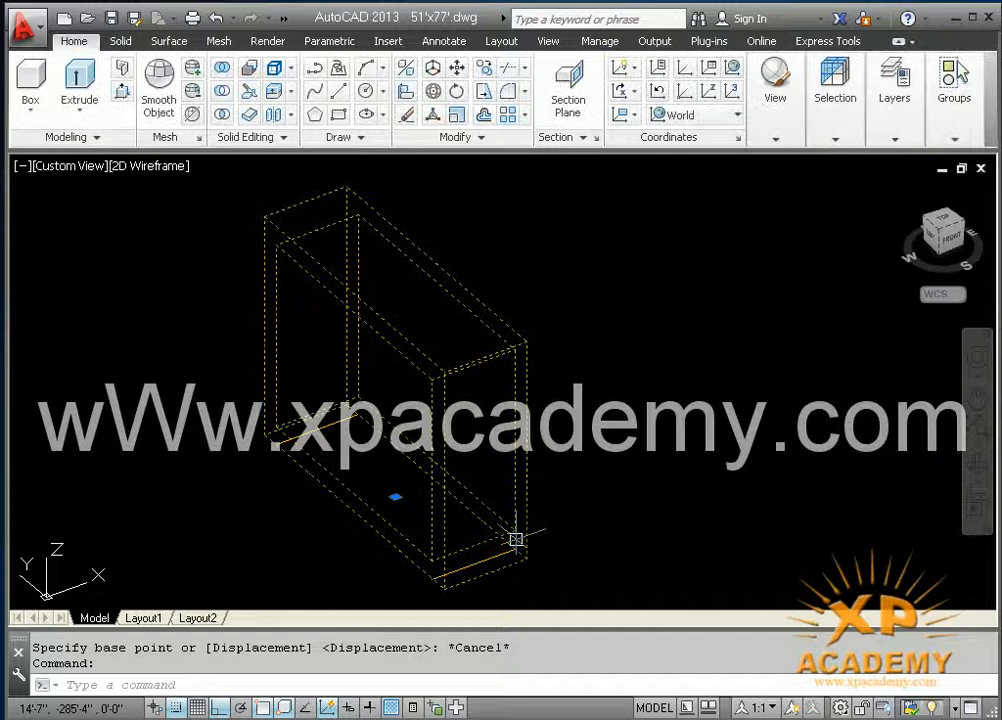
click(888, 140)
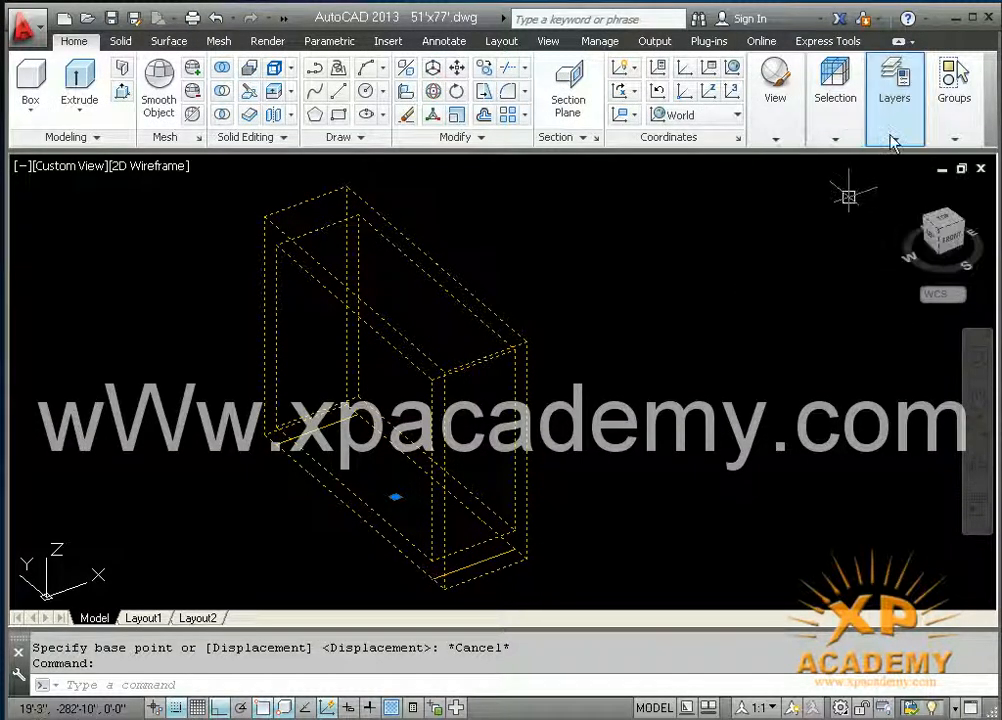
click(893, 140)
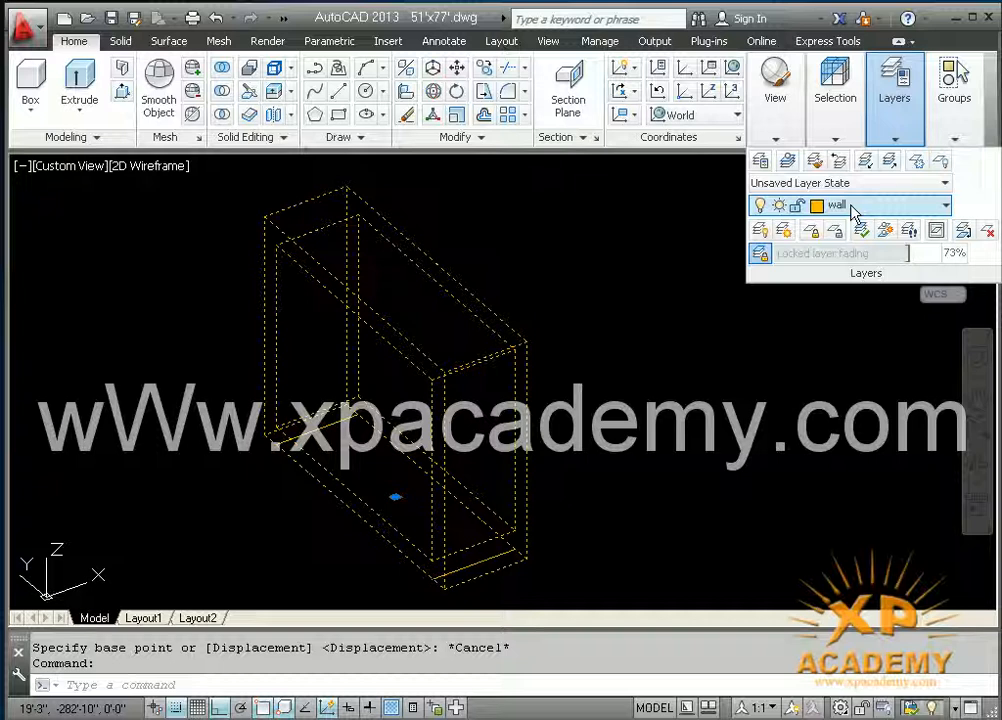
key(Escape)
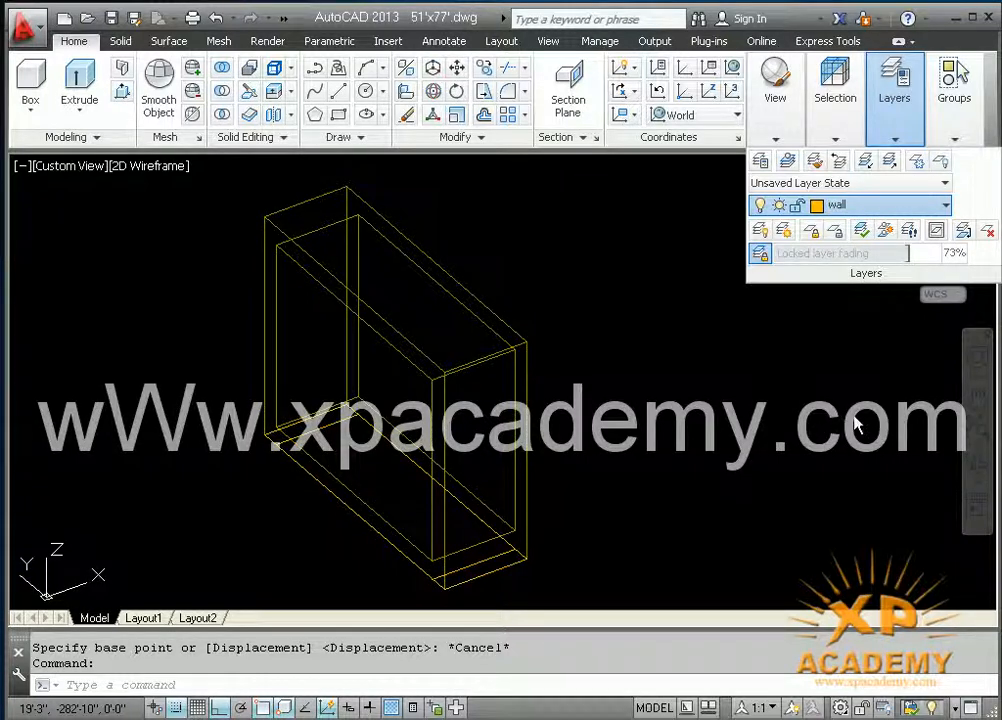
text(m)
key(Return)
click(527, 559)
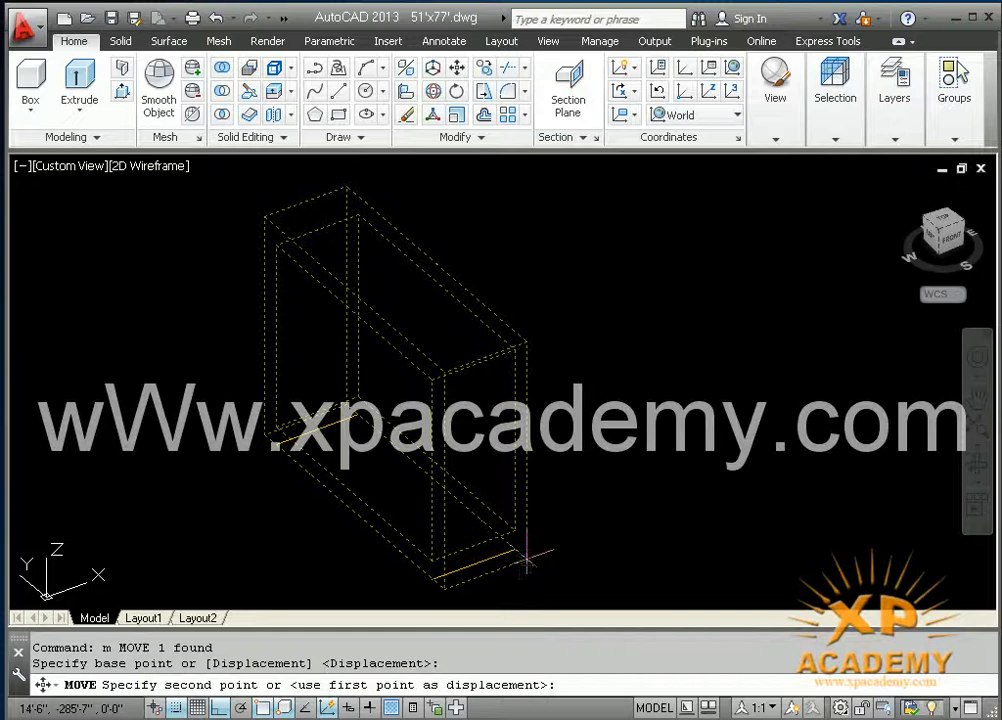
key(Escape)
Step: Move the small window frame by its lower front corner to the matching lower corner of the small wall opening
key(Return)
click(524, 566)
key(Return)
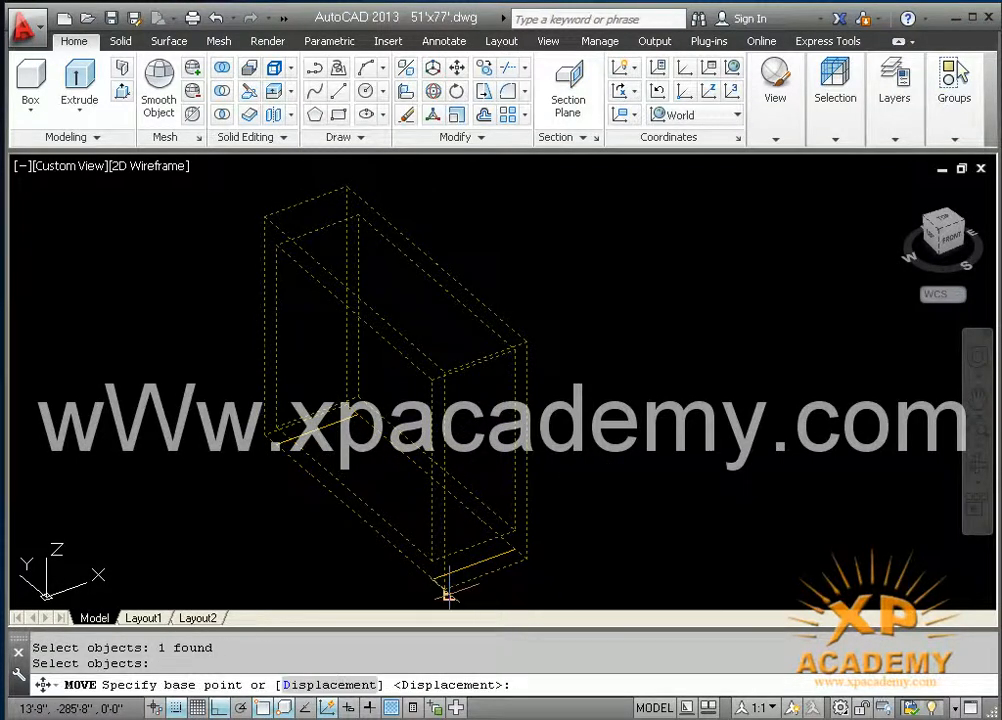
click(445, 590)
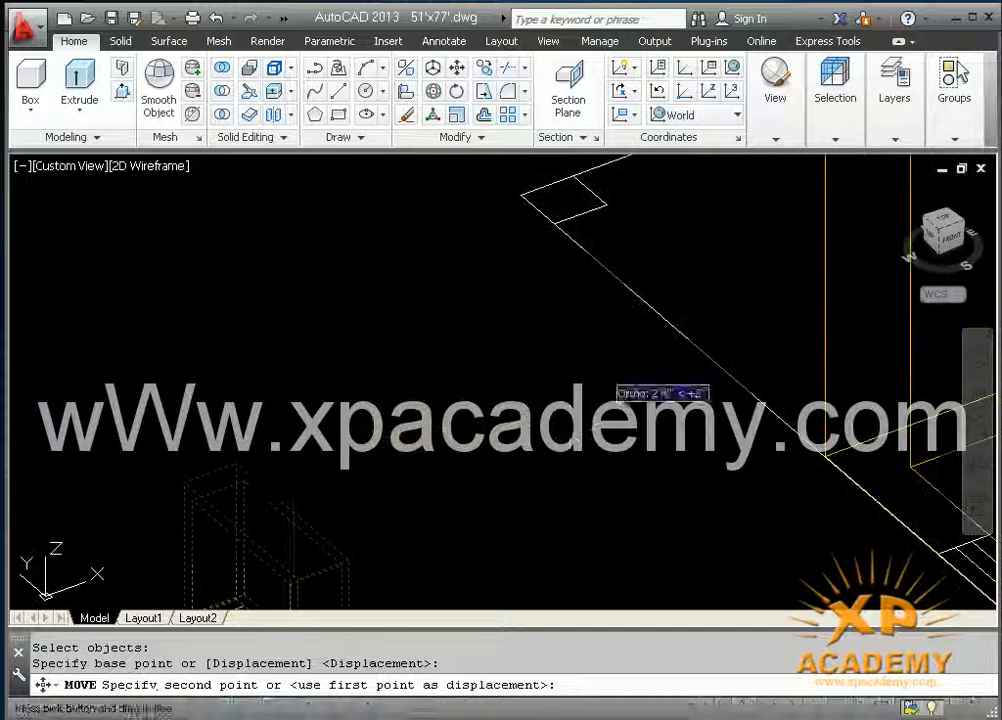
middle_drag(587, 370, 190, 470)
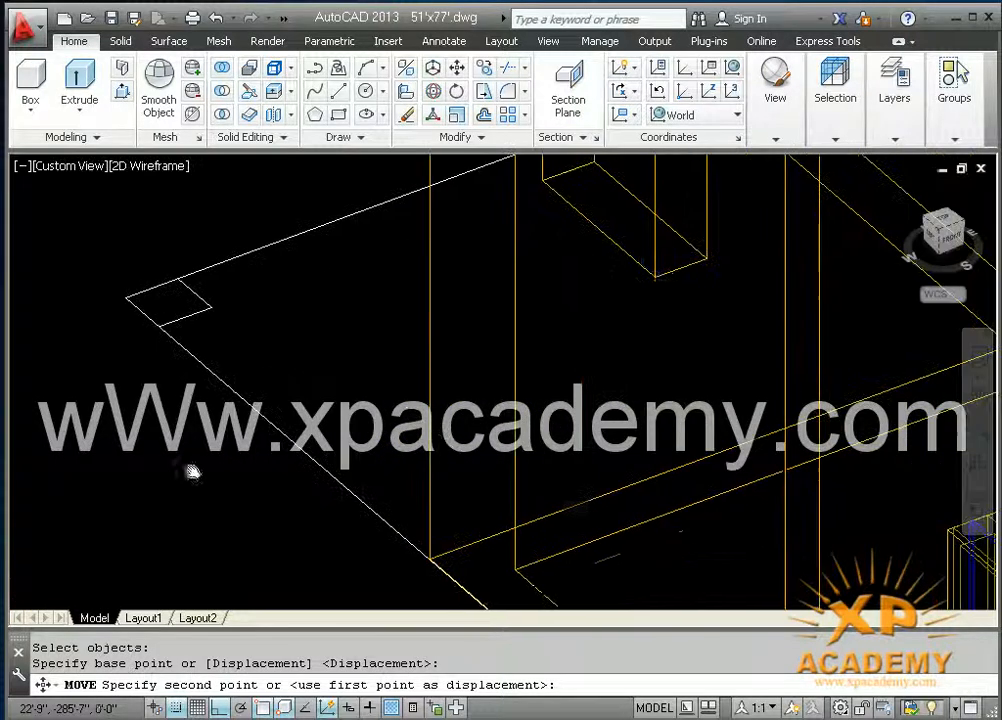
click(655, 279)
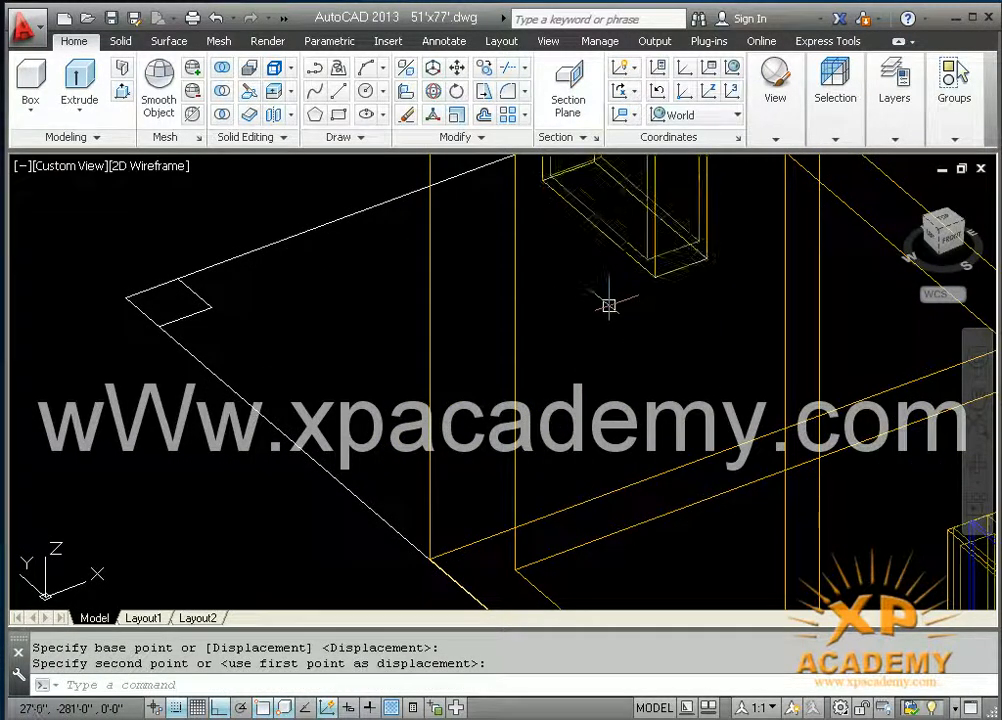
Step: Restore the home view orientation and examine the arched window opening in the house's angled corner wall
scroll(605, 305, down, 4)
mouse_move(592, 323)
middle_down()
mouse_move(427, 364)
mouse_move(368, 418)
middle_up()
middle_drag(474, 370, 165, 457)
scroll(570, 278, down, 5)
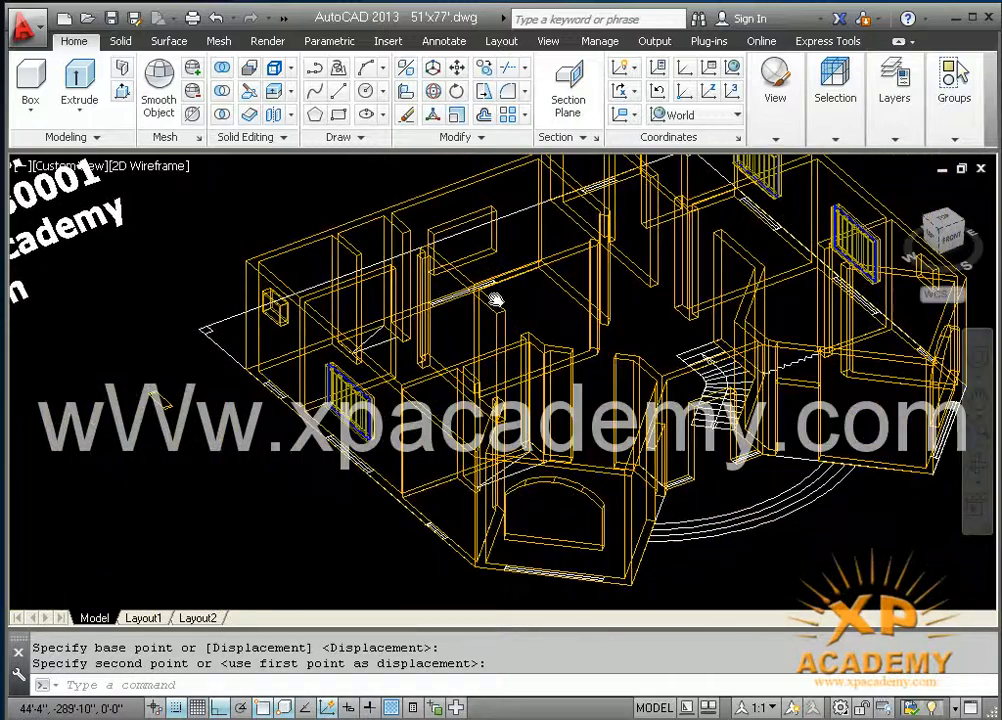
scroll(489, 290, up, 4)
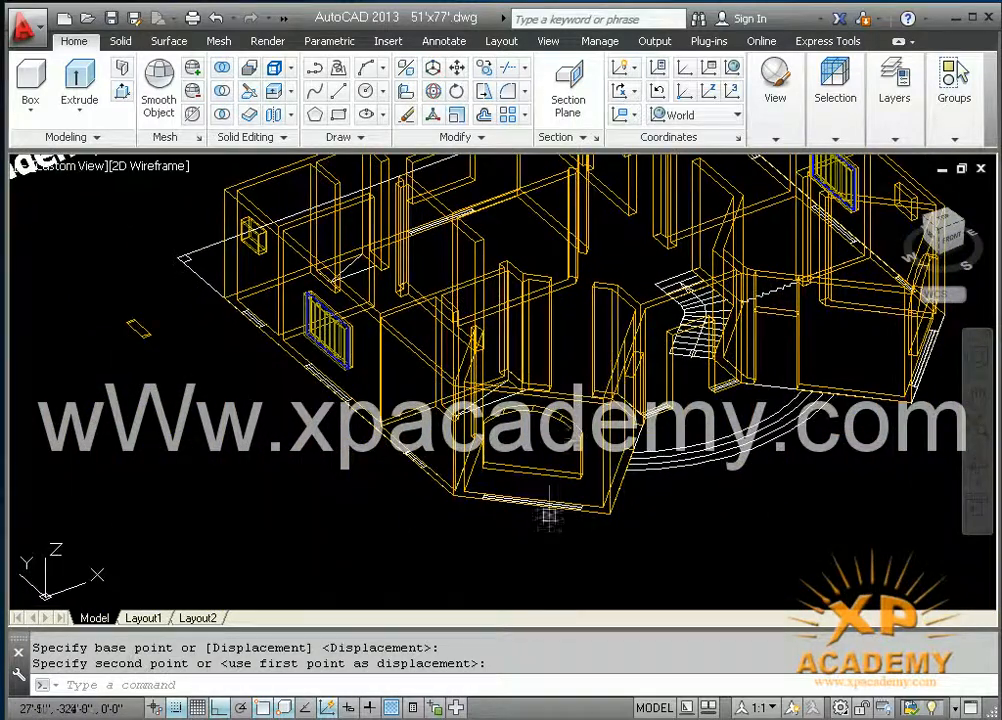
scroll(549, 510, up, 2)
scroll(545, 508, up, 2)
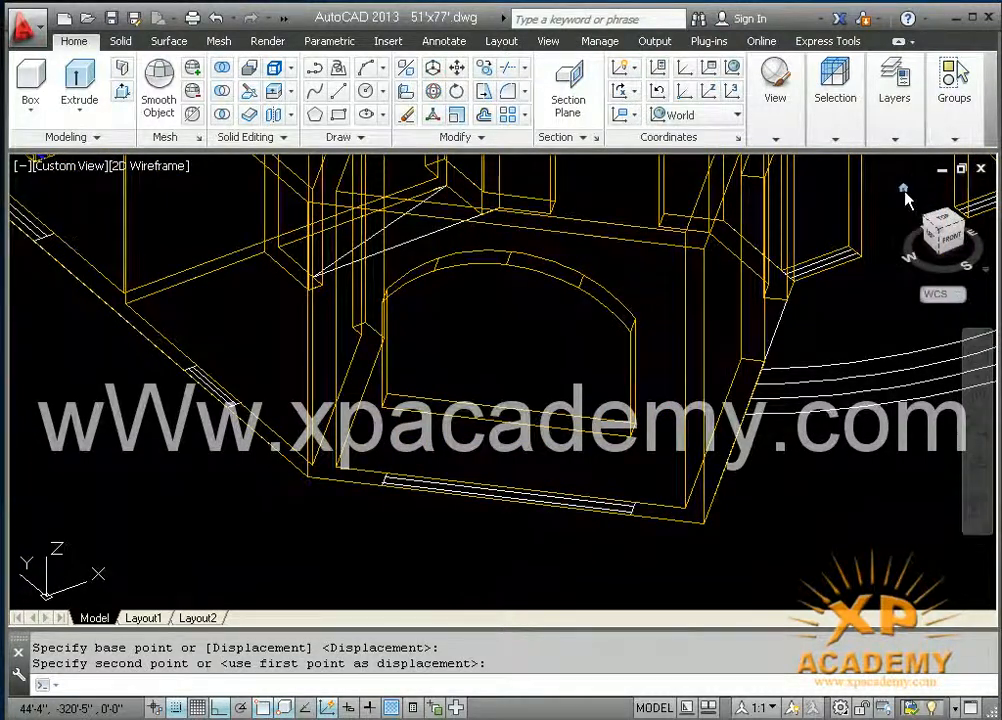
click(903, 189)
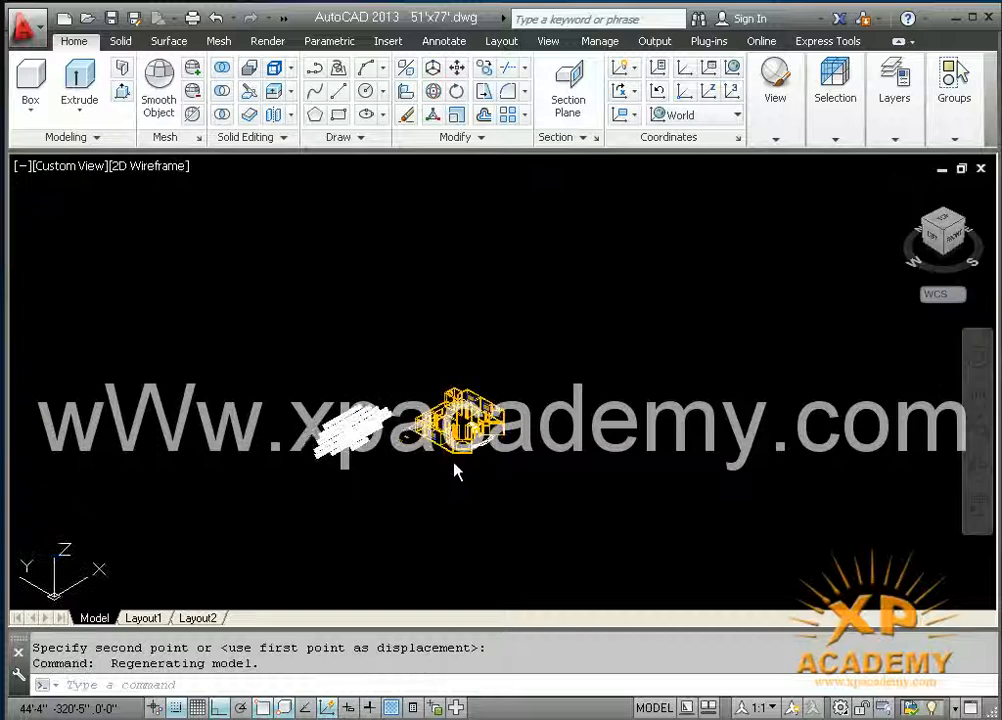
scroll(455, 470, up, 5)
middle_drag(469, 478, 481, 509)
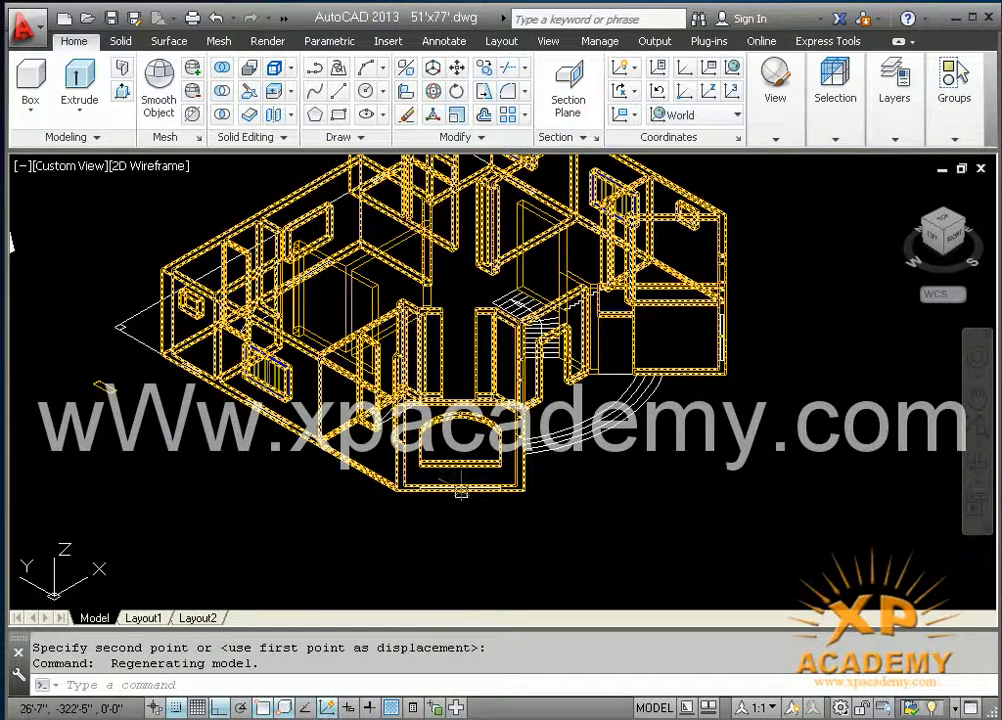
scroll(461, 490, up, 5)
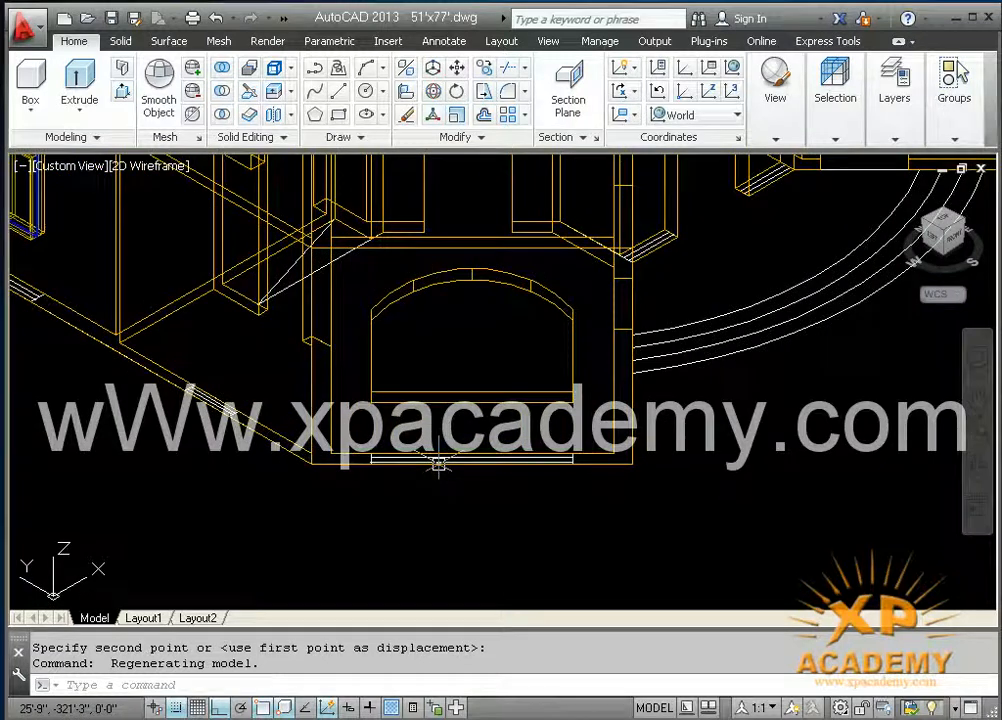
scroll(445, 515, up, 3)
middle_drag(436, 503, 418, 556)
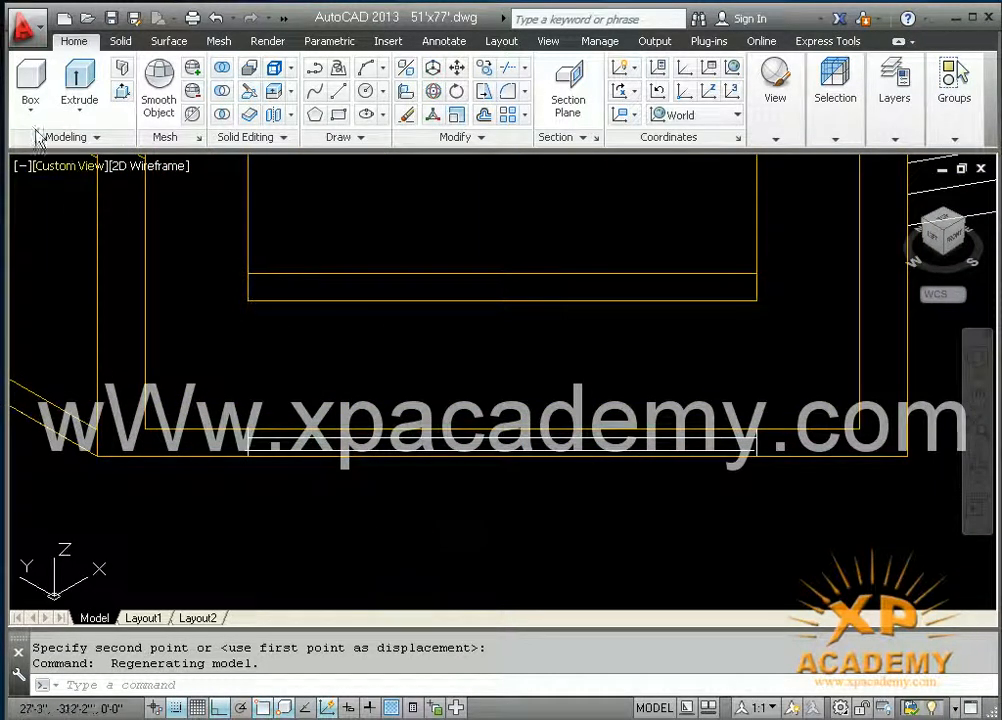
Step: Measure the arched opening's width with an aligned dimension between the lower corners of its sill
key(Return)
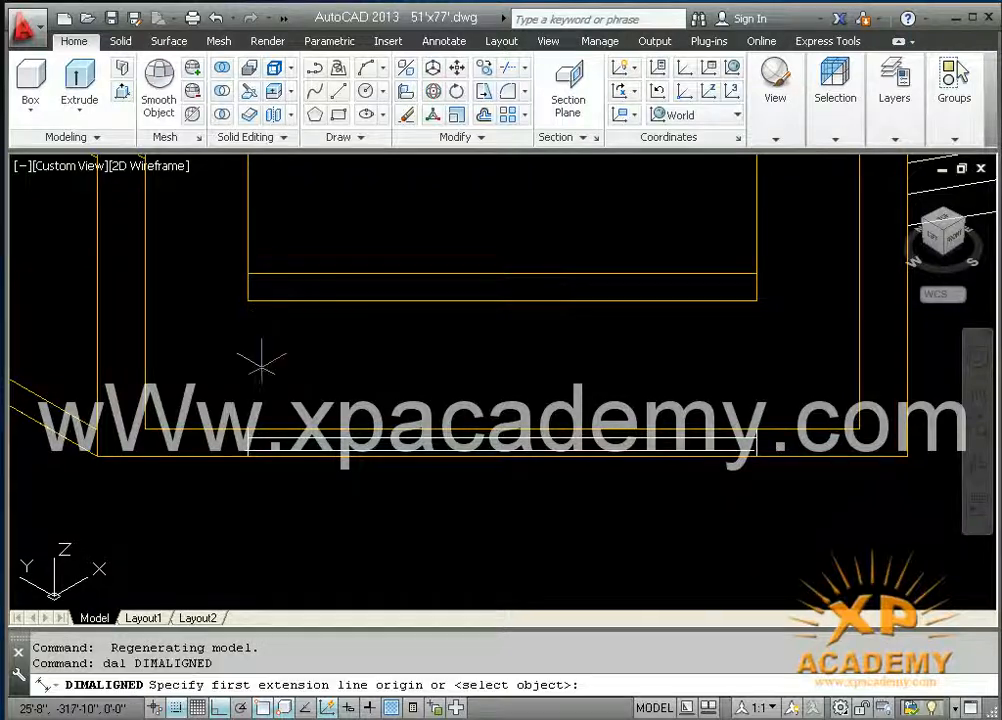
click(248, 299)
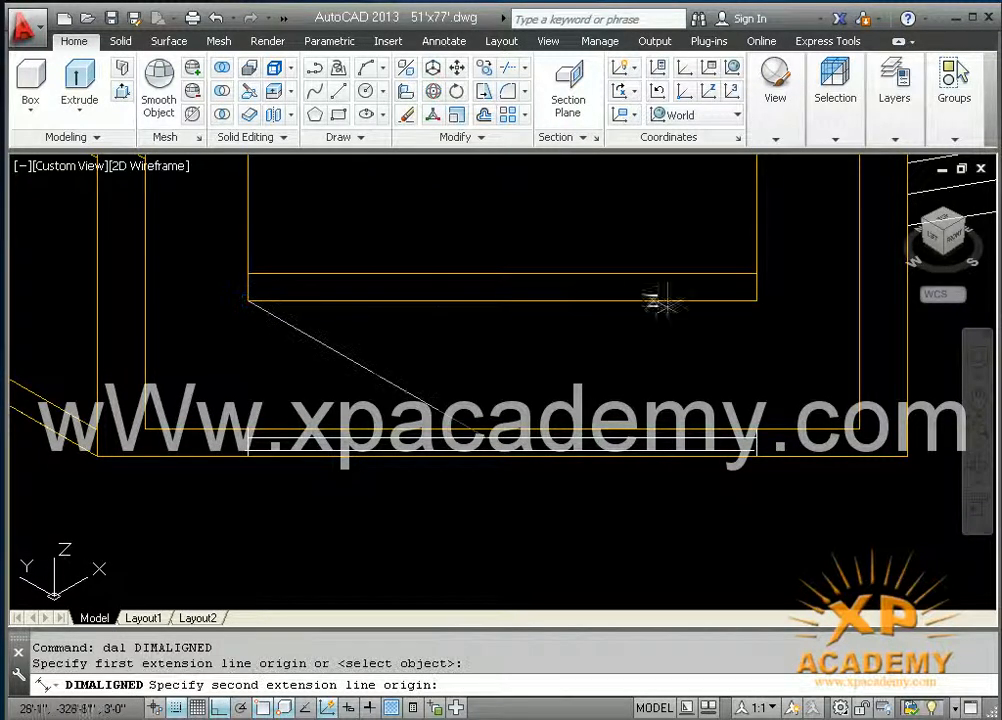
click(757, 299)
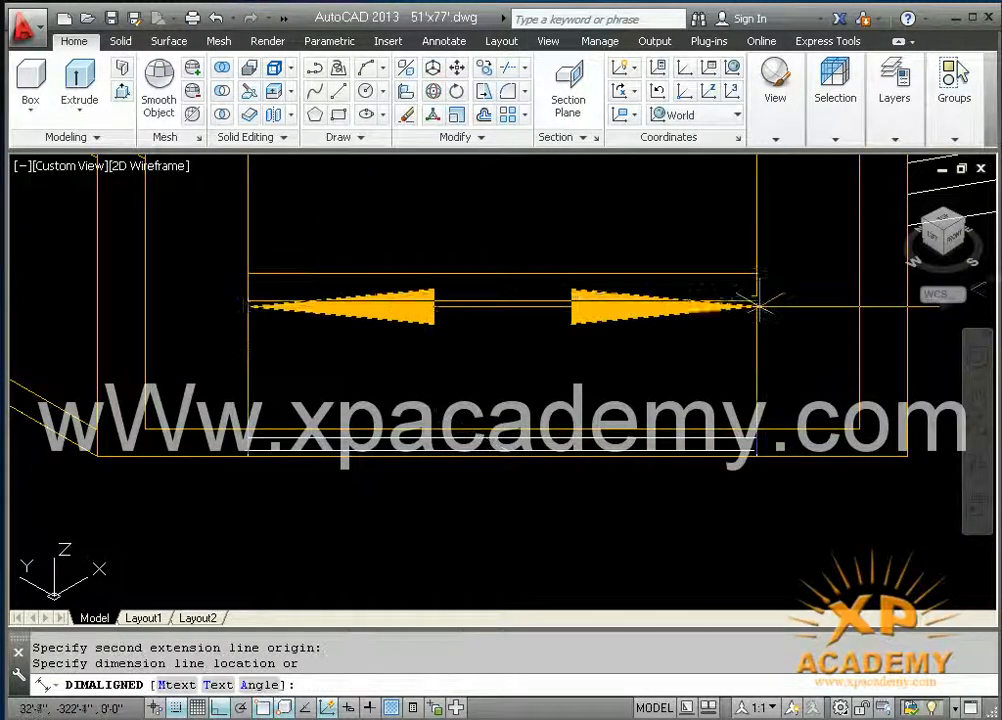
scroll(716, 395, down, 2)
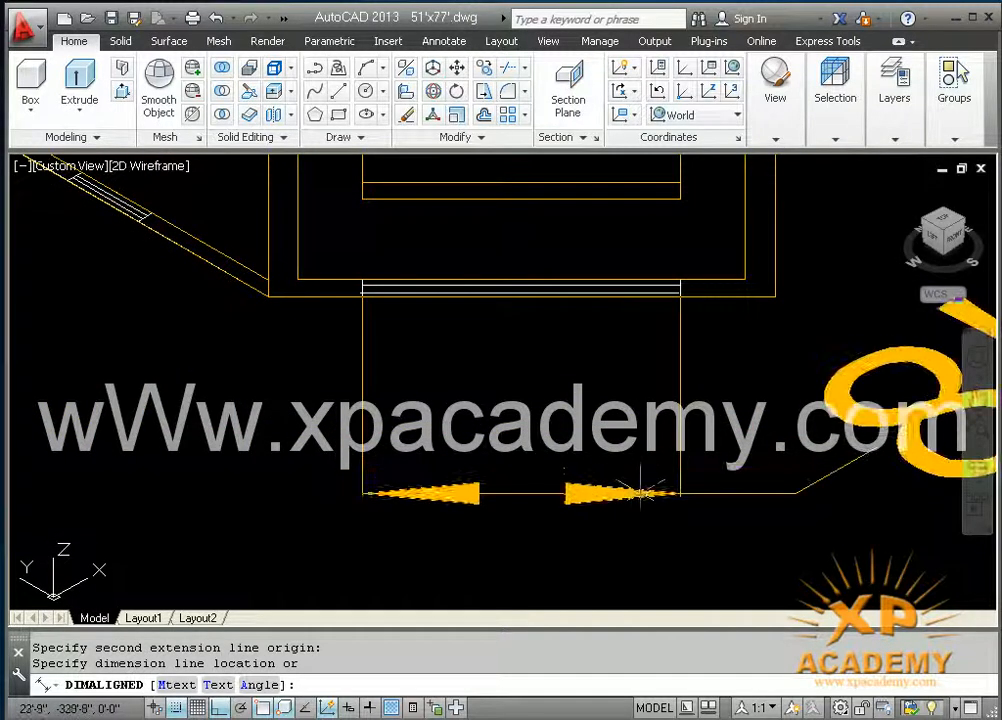
click(640, 493)
middle_drag(640, 493, 381, 467)
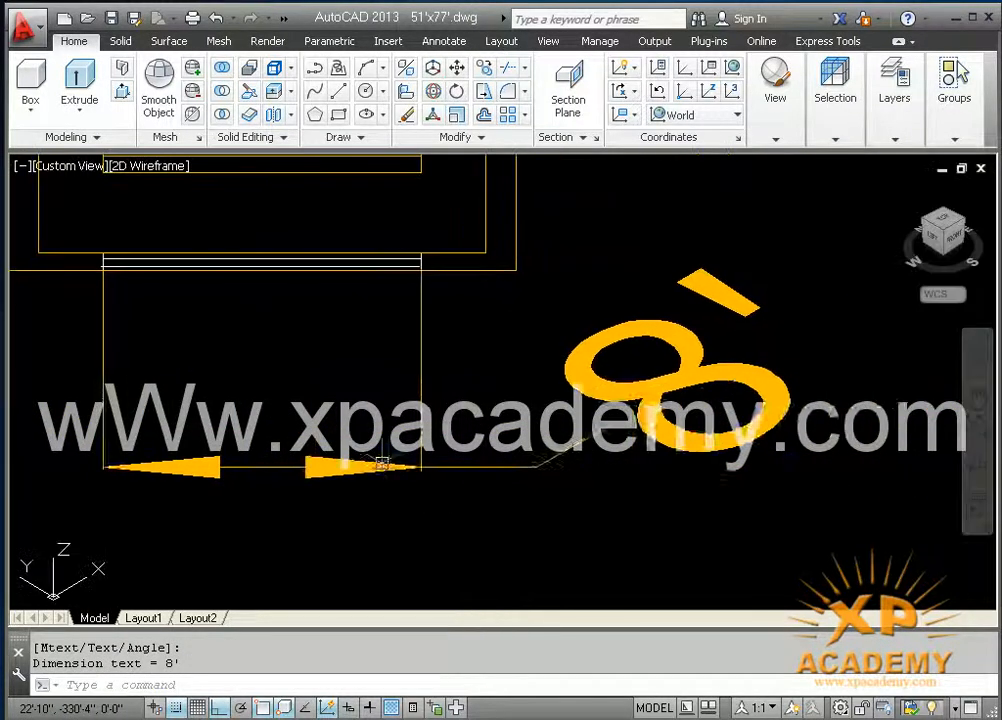
Step: Erase the aligned dimension of the arched opening and save the drawing
click(625, 498)
click(562, 408)
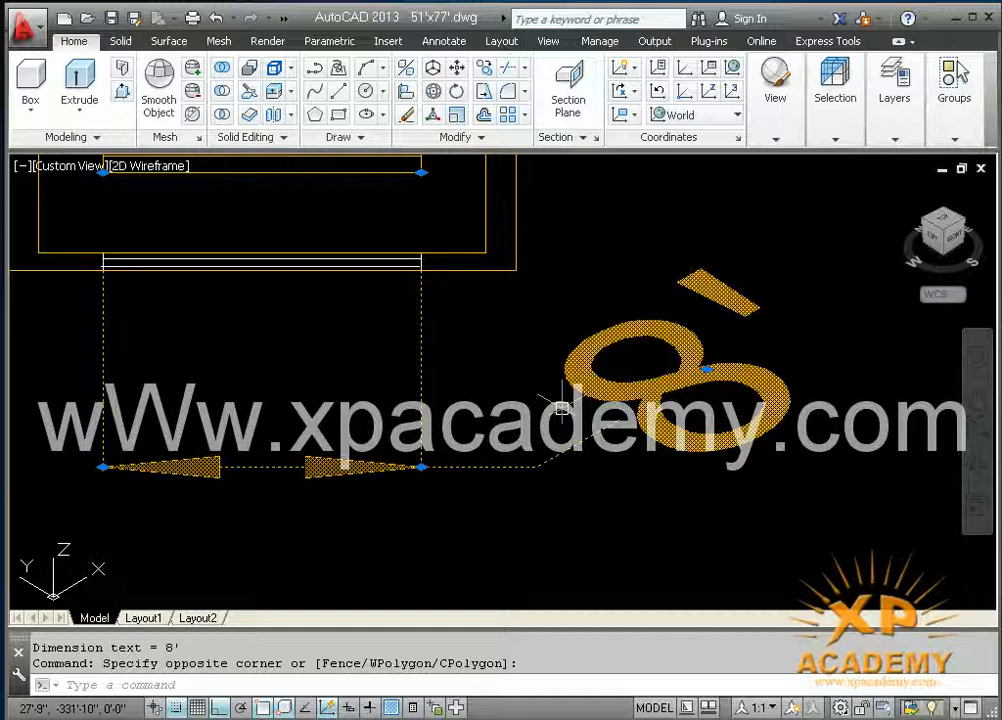
key(Delete)
key(ctrl+s)
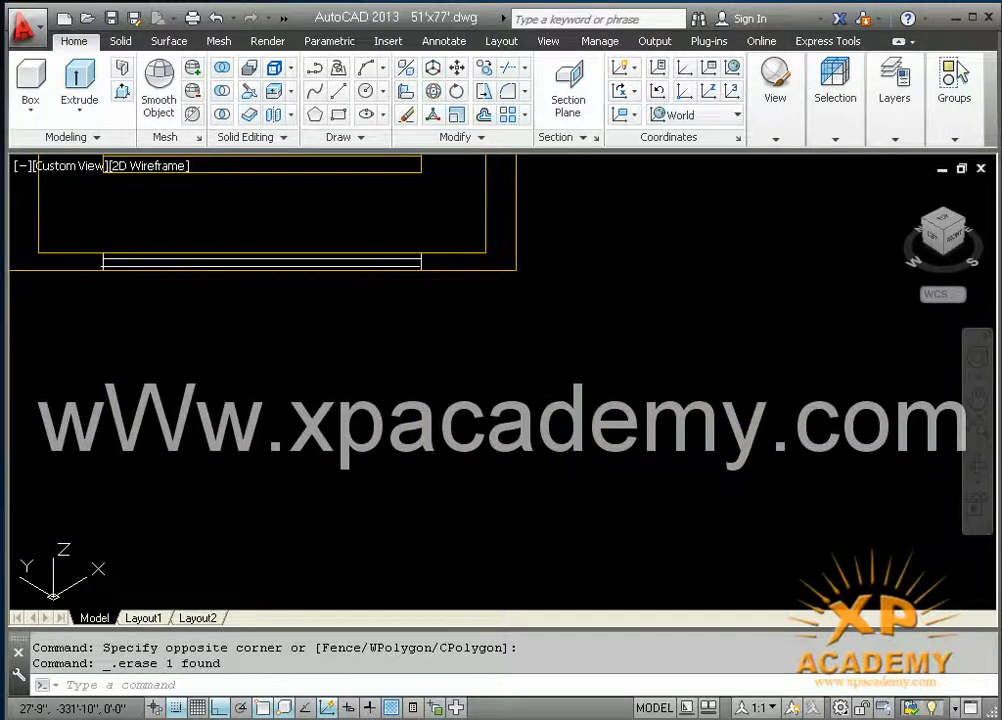
Step: Draw an 8' line parallel to the X axis in the empty area outside the arched window wall
middle_drag(425, 385, 560, 360)
scroll(494, 409, down, 2)
text(l)
key(Return)
click(443, 497)
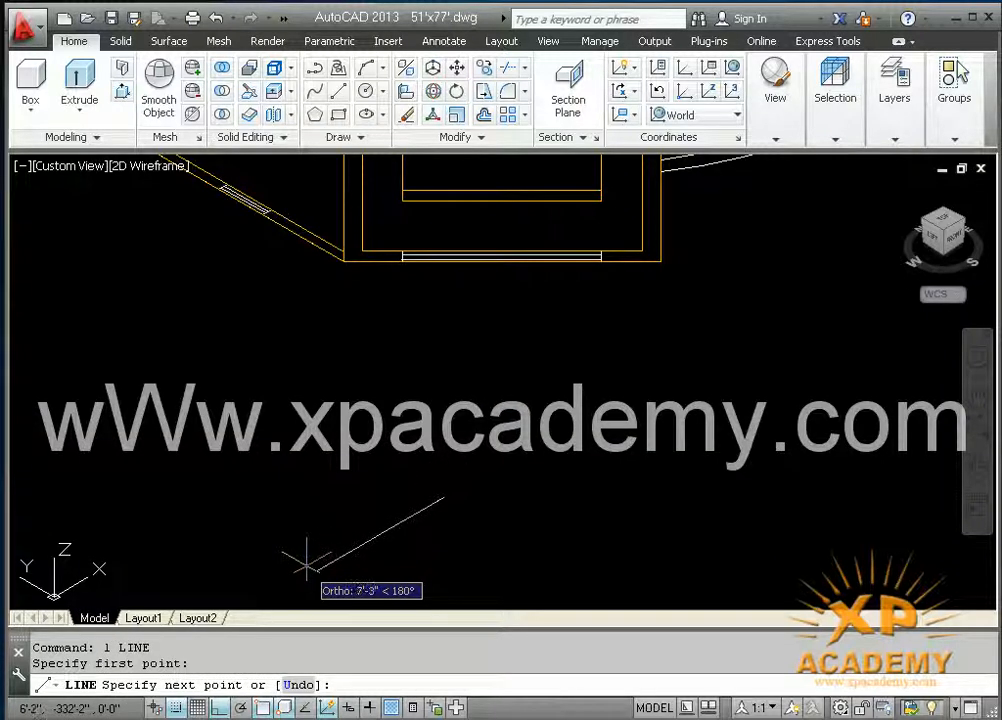
key(Return)
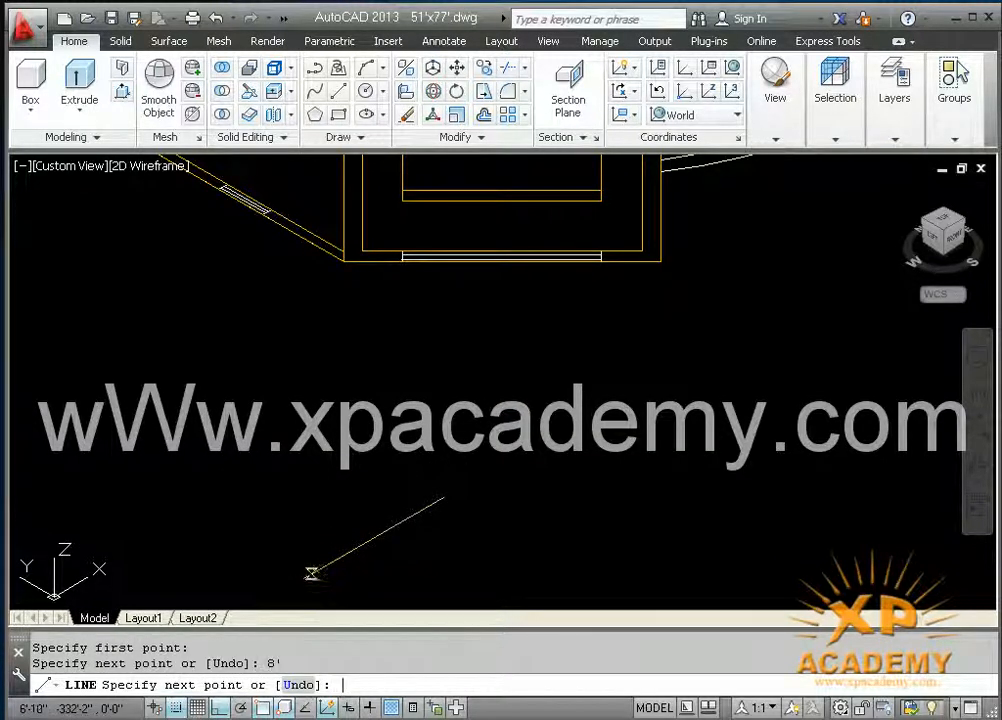
key(Return)
middle_drag(369, 532, 413, 490)
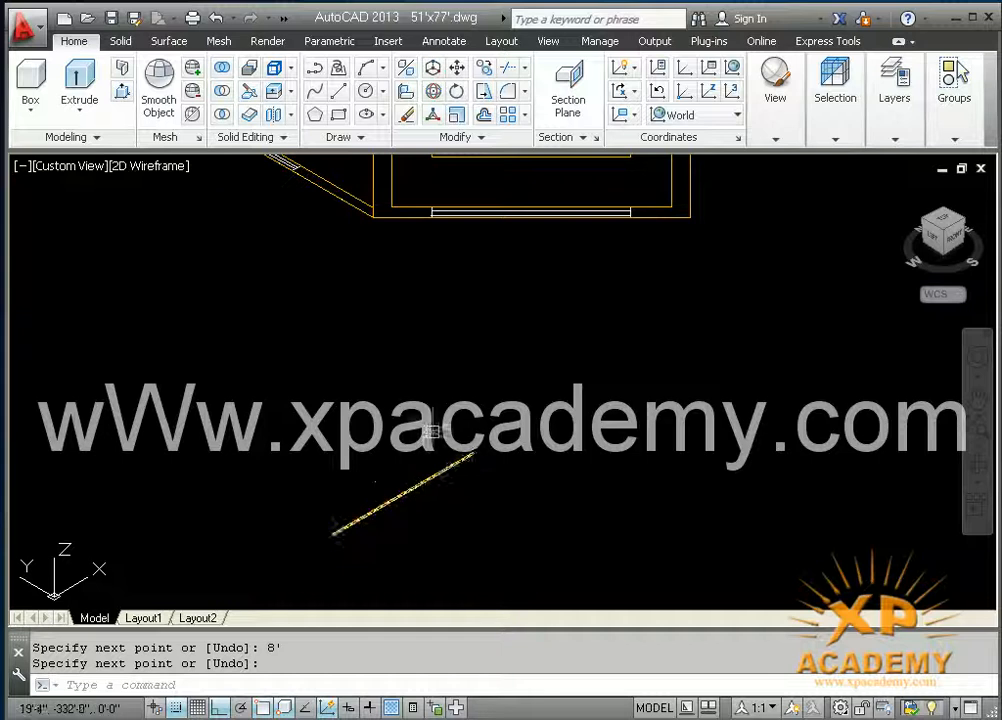
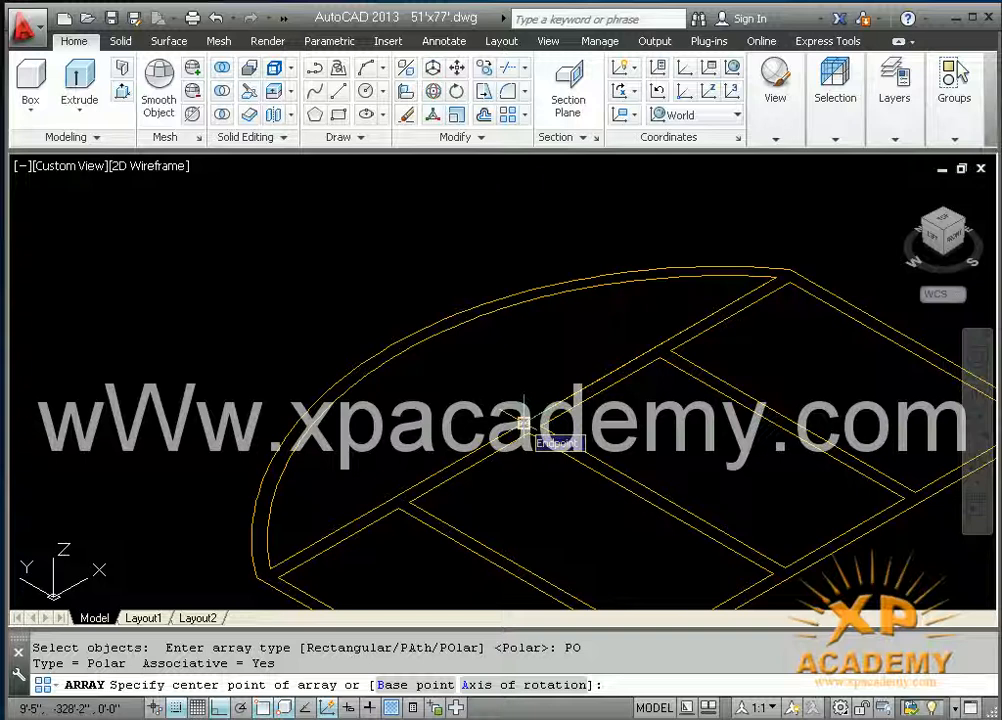
Step: Polar-array the line about the midpoint of the arch's base line, with 6 items filling 180 degrees
click(522, 424)
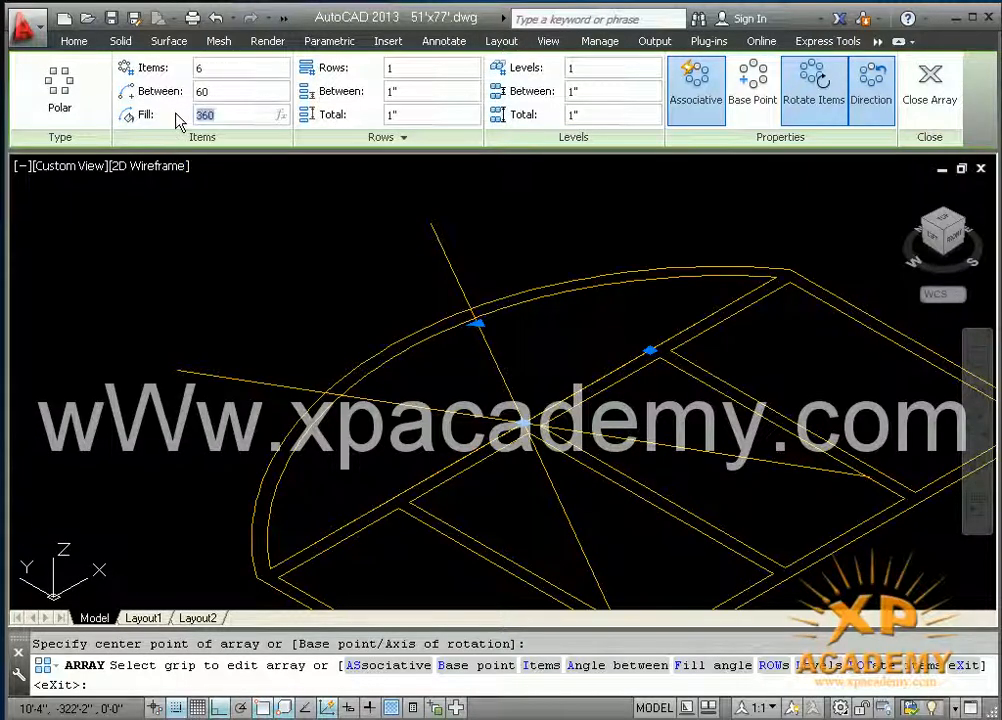
text(180)
key(Return)
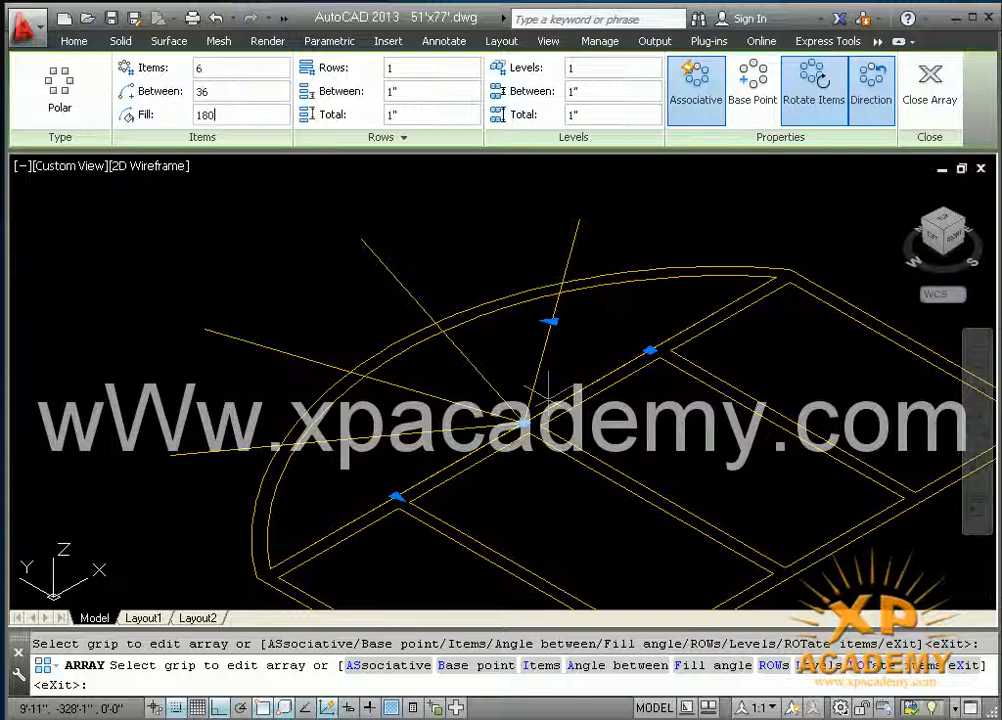
click(950, 90)
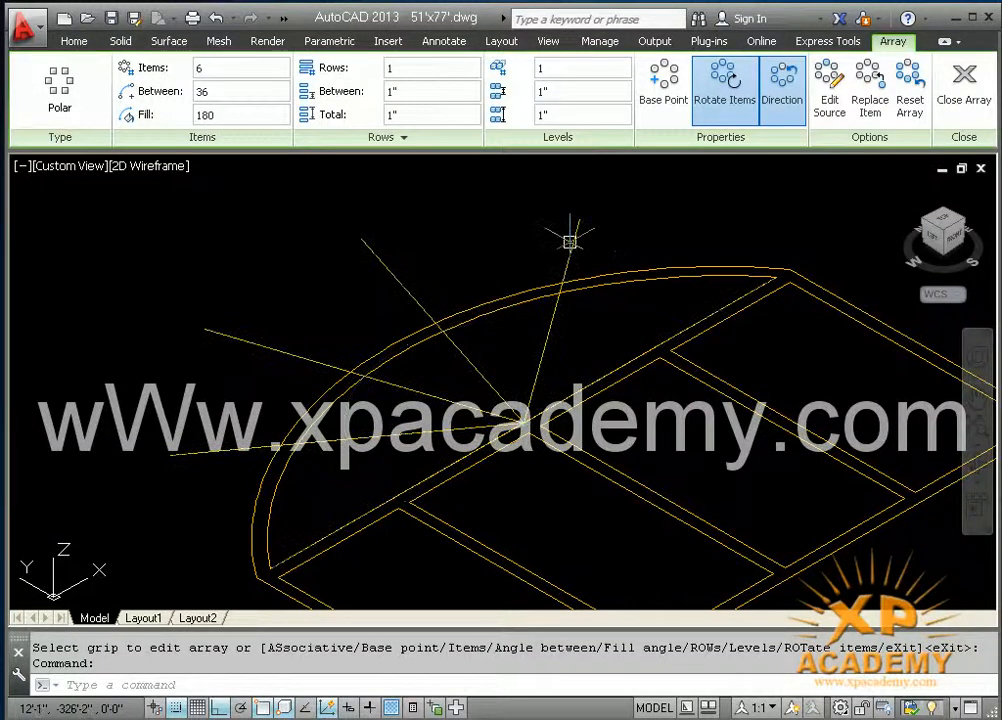
Step: Explode the polar array of radial lines into separate lines
key(Escape)
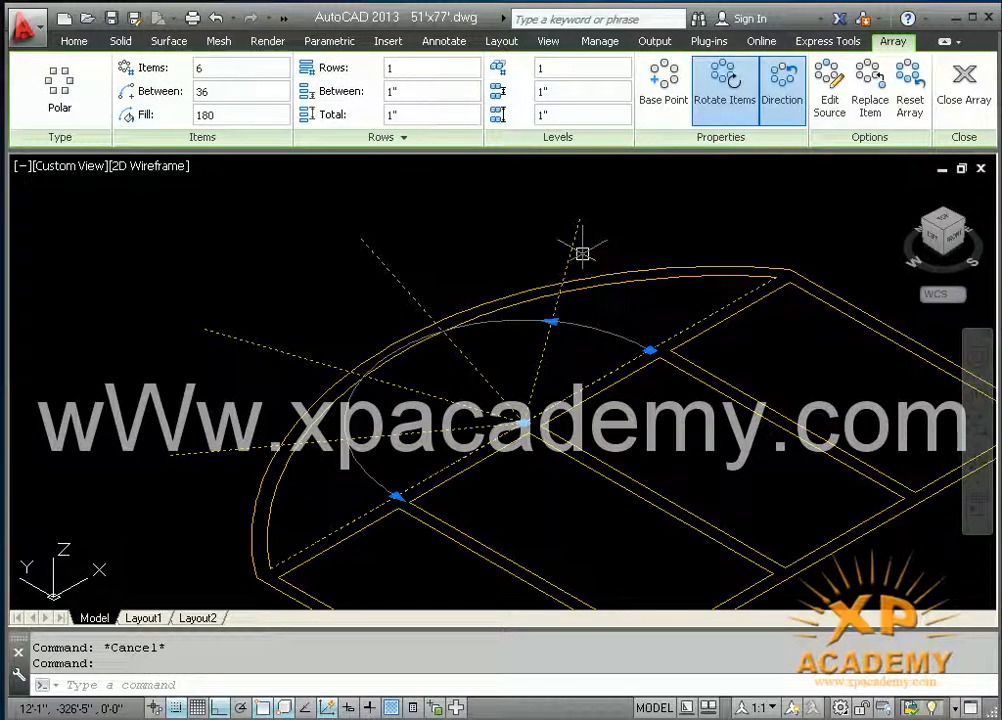
key(Return)
click(573, 250)
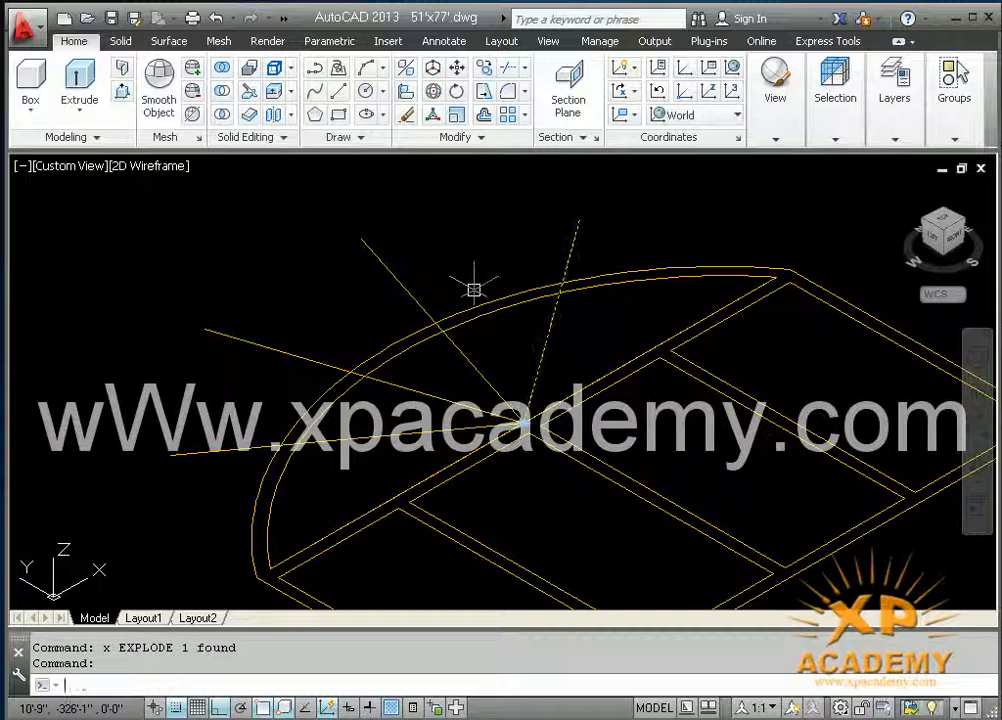
key(Escape)
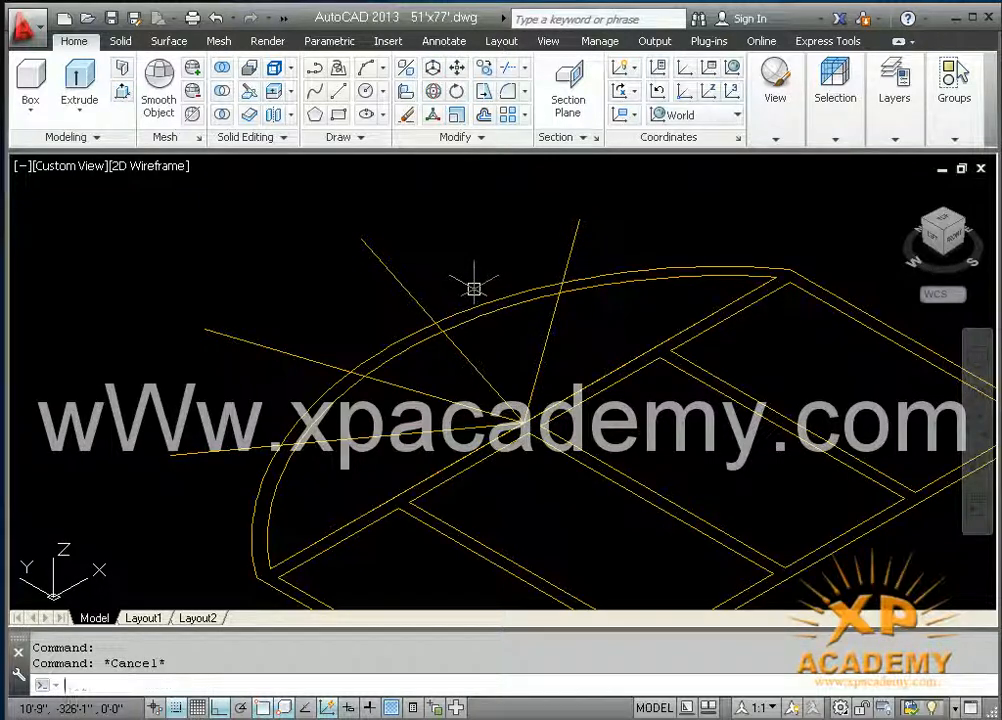
Step: Offset each of the four radial lines inside the arch 1" to both sides
text(o)
key(Return)
text(1)
key(Return)
scroll(265, 485, up, 3)
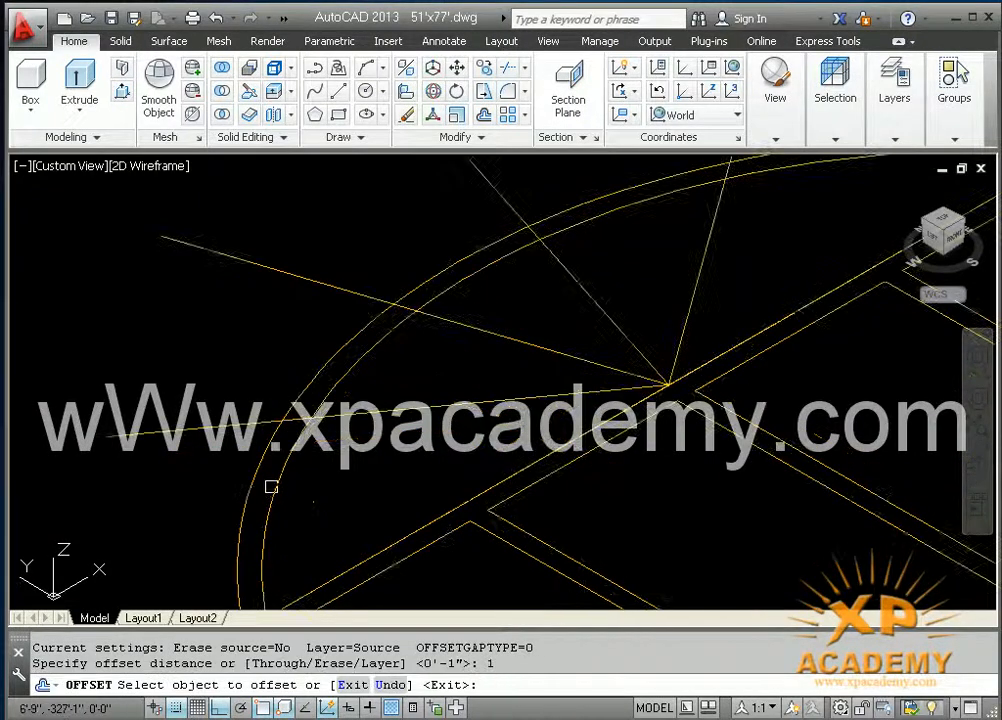
click(242, 385)
click(229, 378)
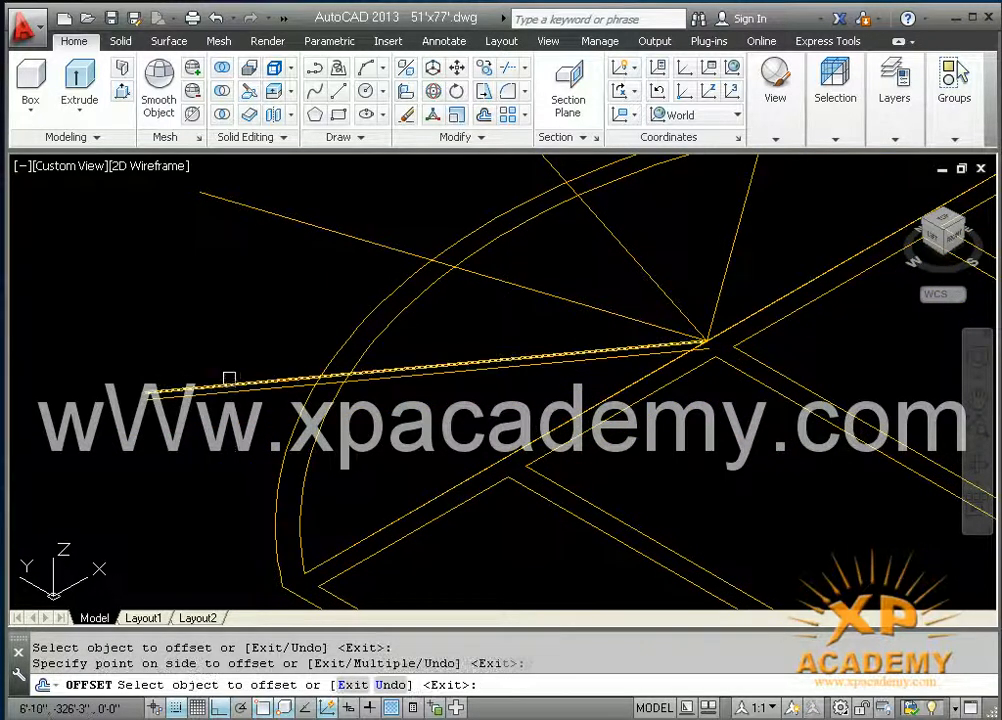
click(227, 384)
click(234, 314)
middle_drag(299, 328, 228, 416)
click(261, 322)
click(244, 360)
click(247, 316)
click(312, 257)
middle_drag(313, 255, 242, 313)
click(304, 288)
click(313, 298)
click(313, 298)
click(305, 304)
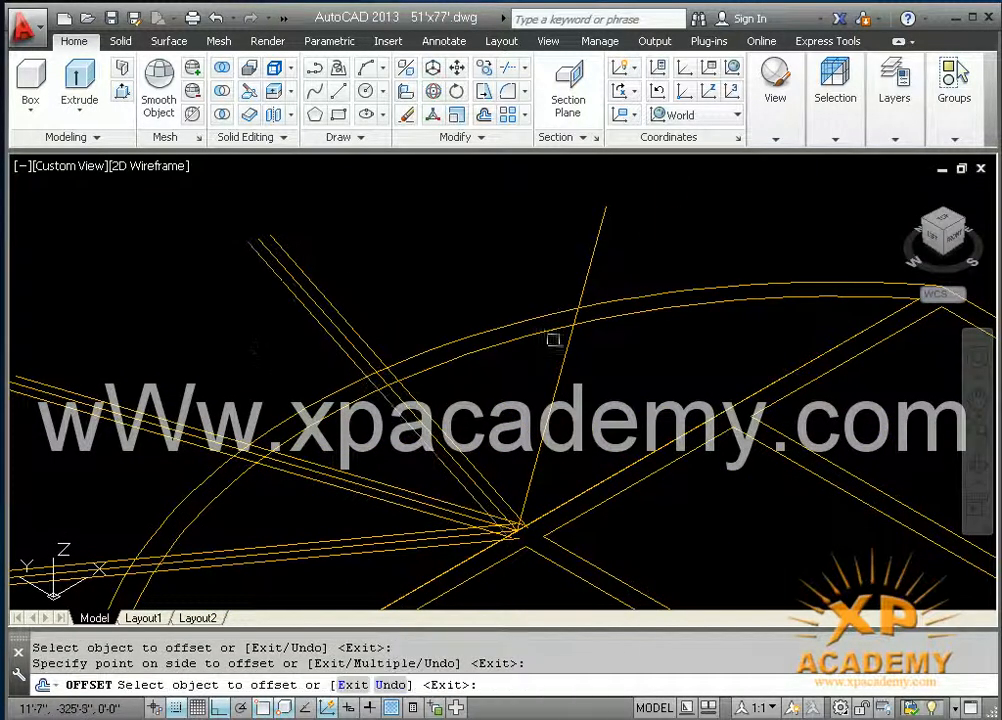
click(564, 361)
click(690, 340)
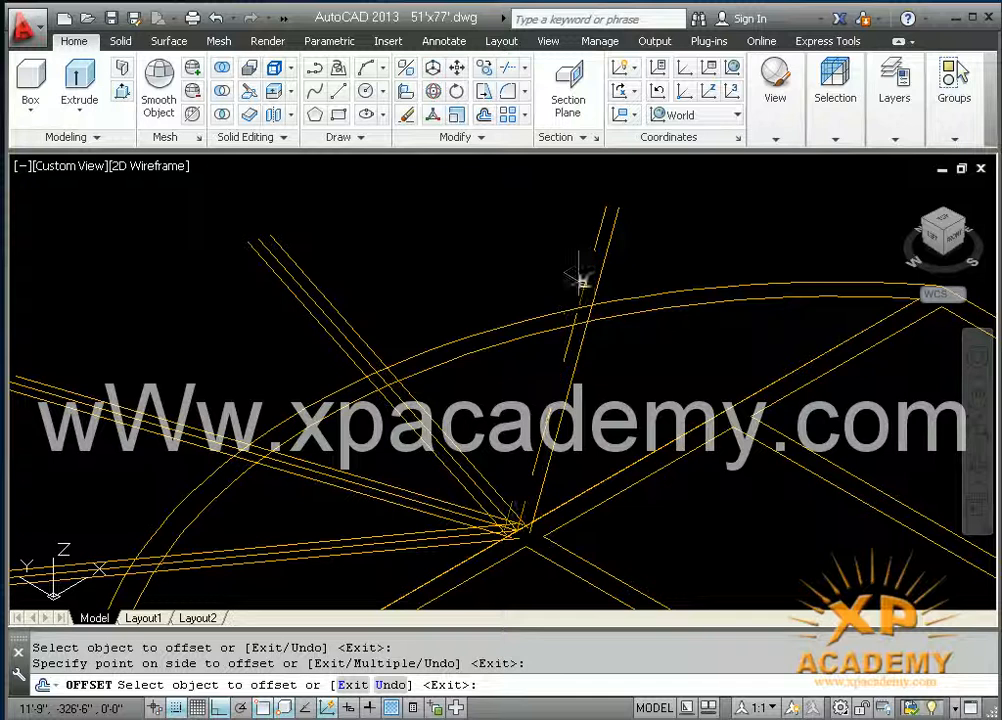
scroll(731, 367, down, 2)
key(Escape)
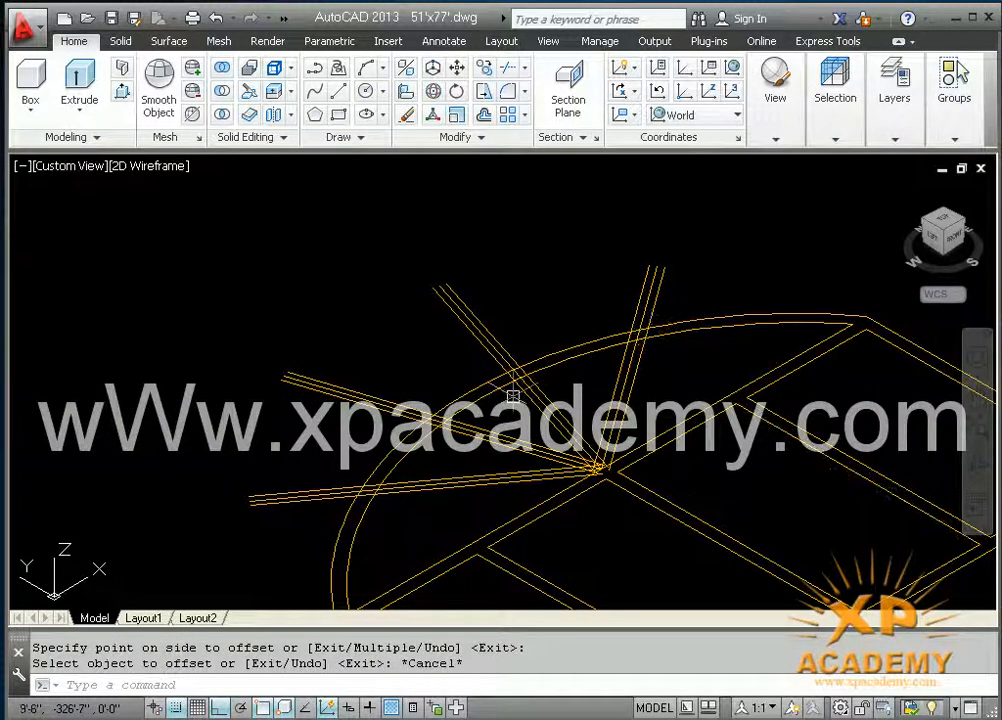
Step: Erase the original centre line of each of the four spokes, leaving only their offset edges
mouse_move(370, 463)
middle_down()
mouse_move(371, 389)
mouse_move(335, 420)
middle_up()
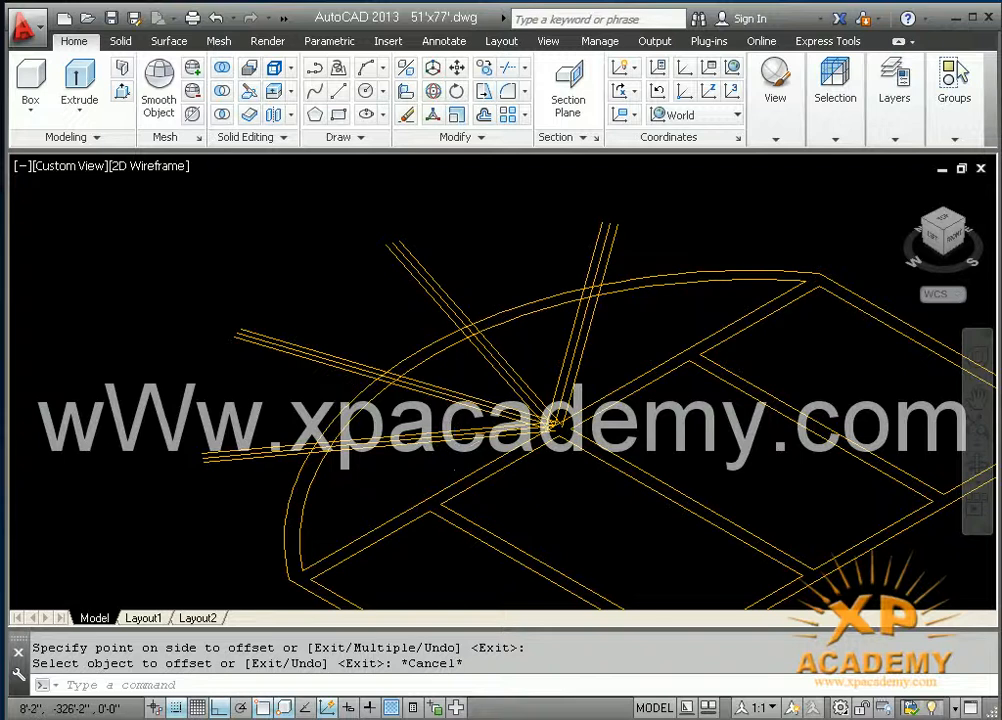
scroll(240, 495, up, 5)
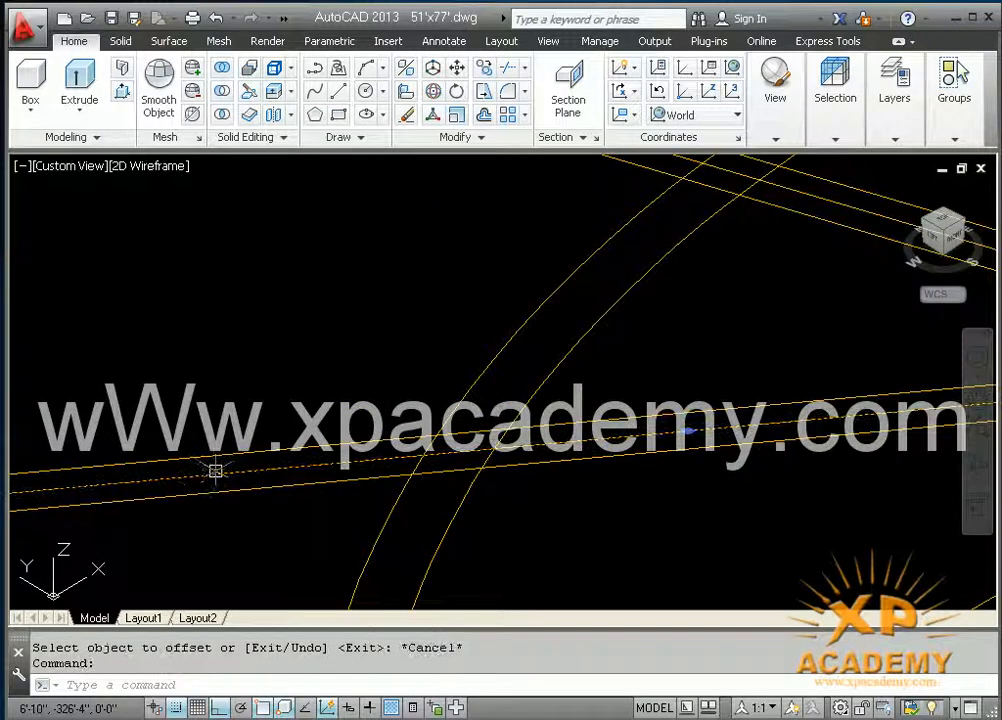
key(Delete)
scroll(358, 348, down, 5)
scroll(340, 351, up, 3)
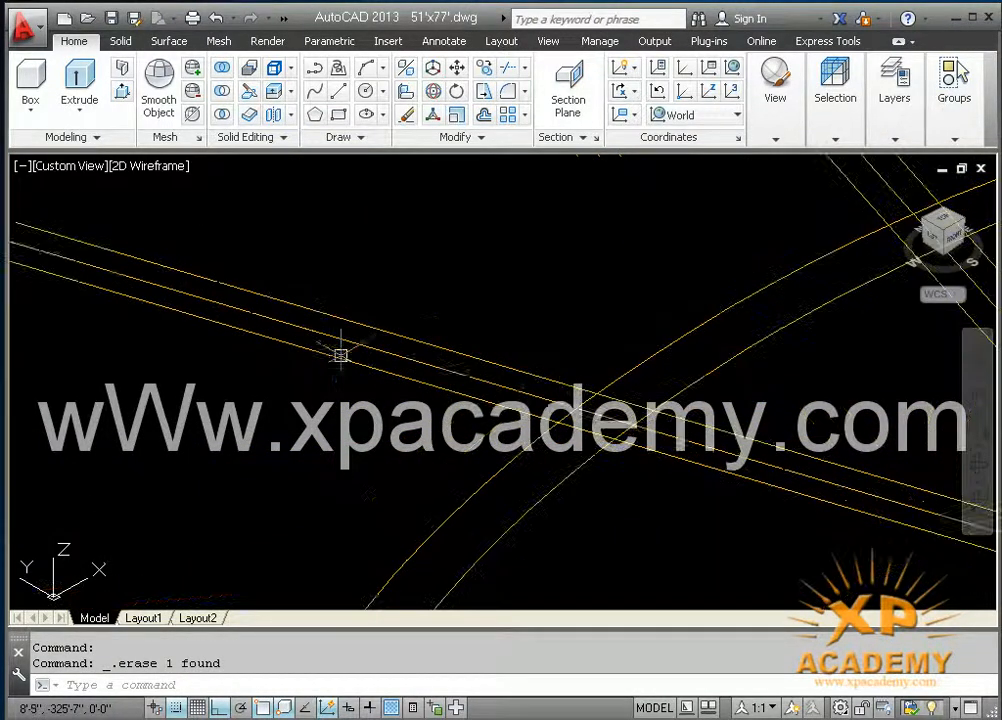
scroll(528, 300, down, 5)
scroll(475, 325, up, 3)
click(394, 391)
key(Delete)
middle_drag(845, 310, 536, 352)
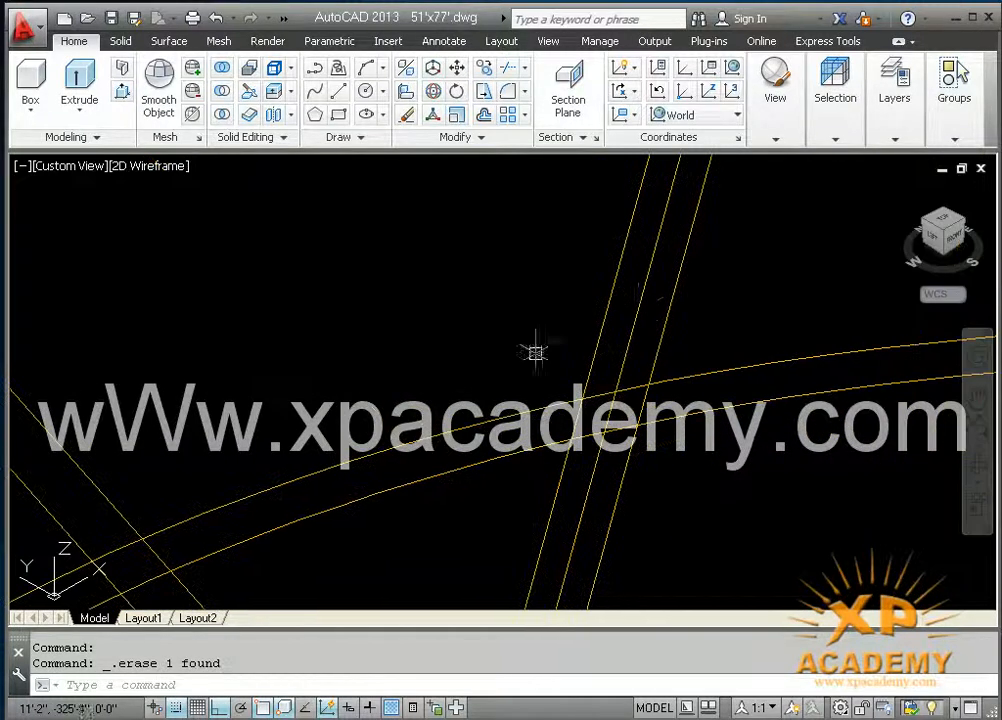
click(649, 279)
key(Delete)
scroll(656, 306, down, 3)
scroll(642, 358, down, 5)
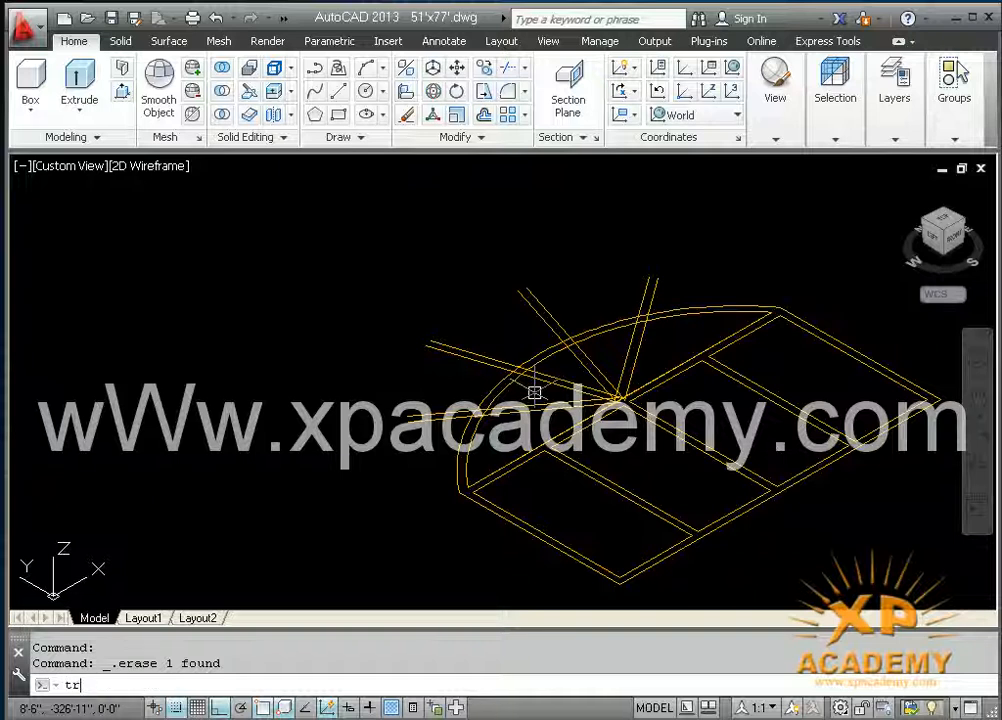
Step: Trim the ends of all four spokes that extend beyond the outer arch
text(tr)
key(Return)
key(Return)
click(438, 431)
click(446, 396)
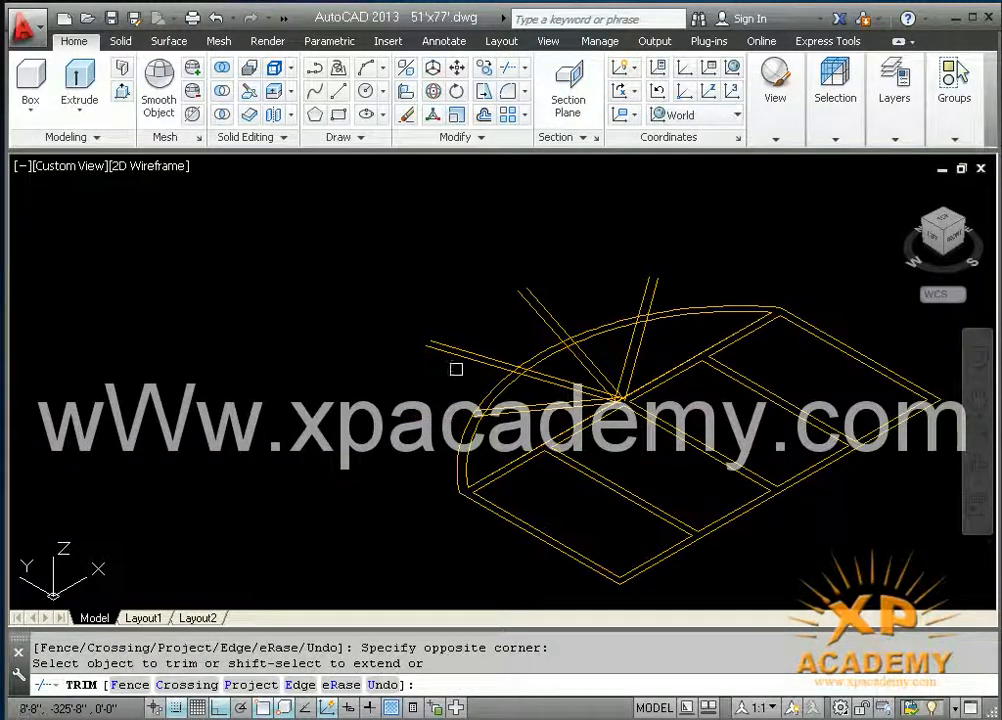
click(455, 357)
click(495, 330)
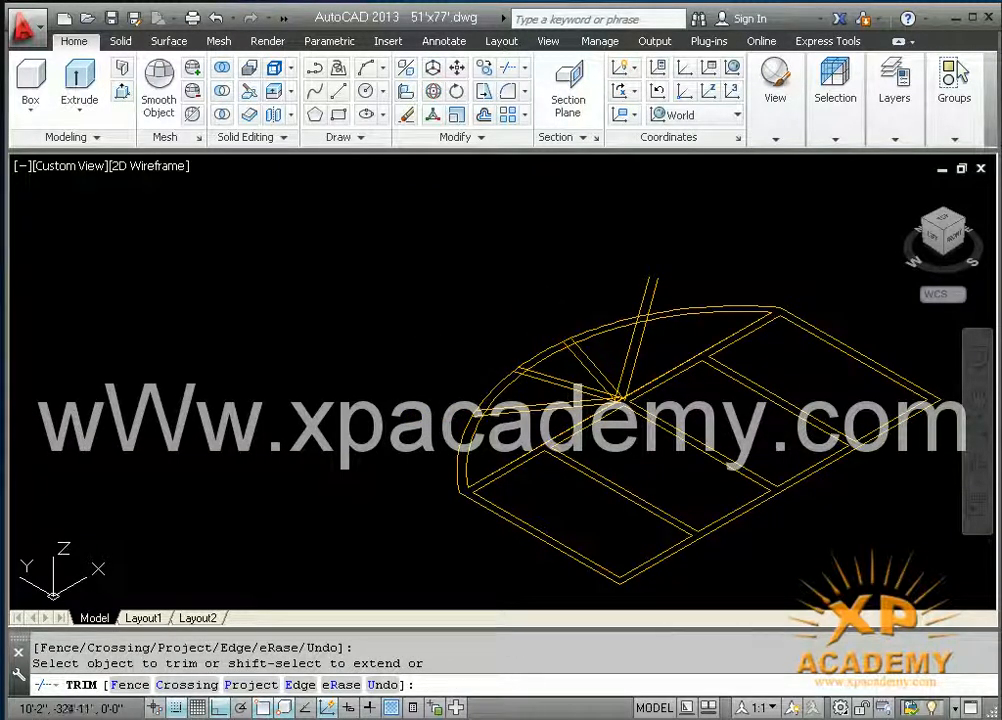
click(664, 284)
click(650, 288)
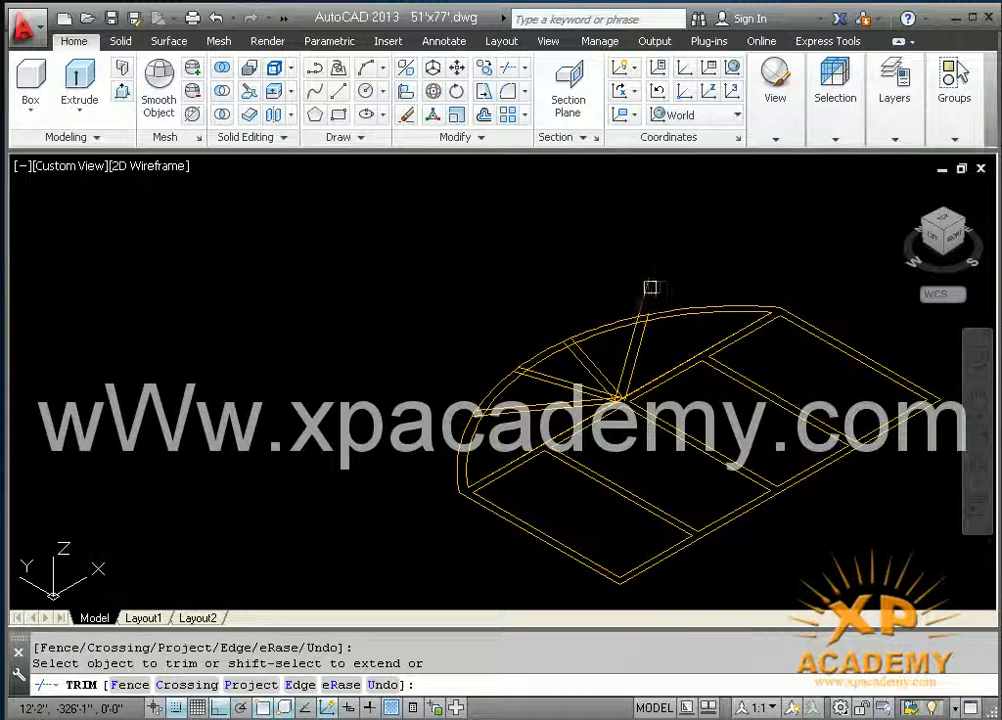
Step: Trim the inner arch across each spoke's width and the spoke ends between the two arches
scroll(640, 302, up, 5)
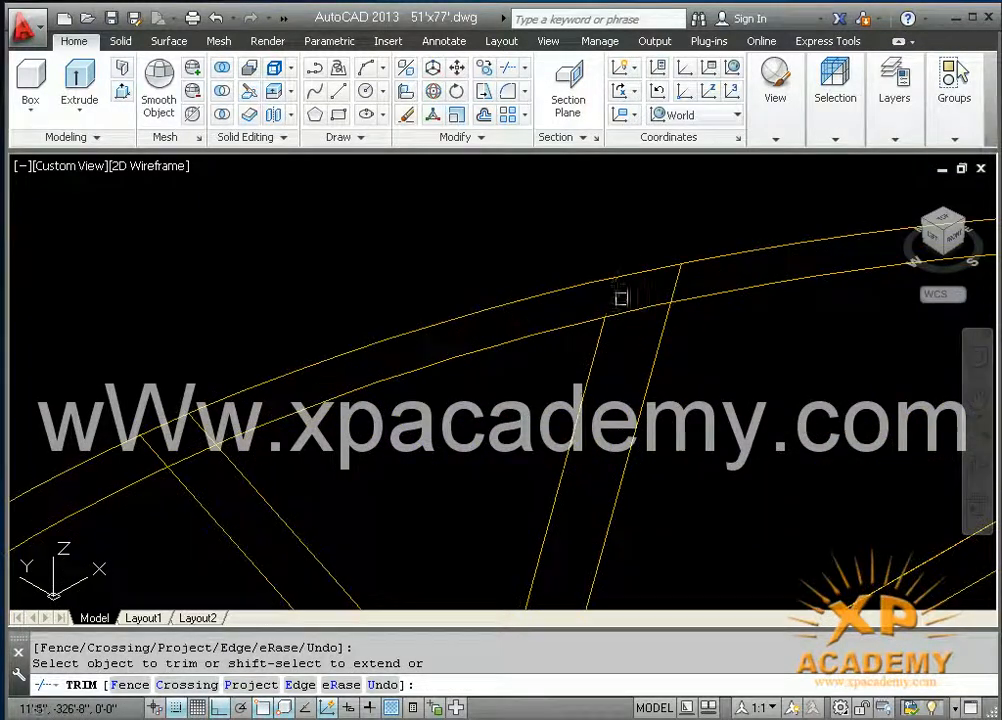
click(637, 300)
click(641, 299)
click(642, 313)
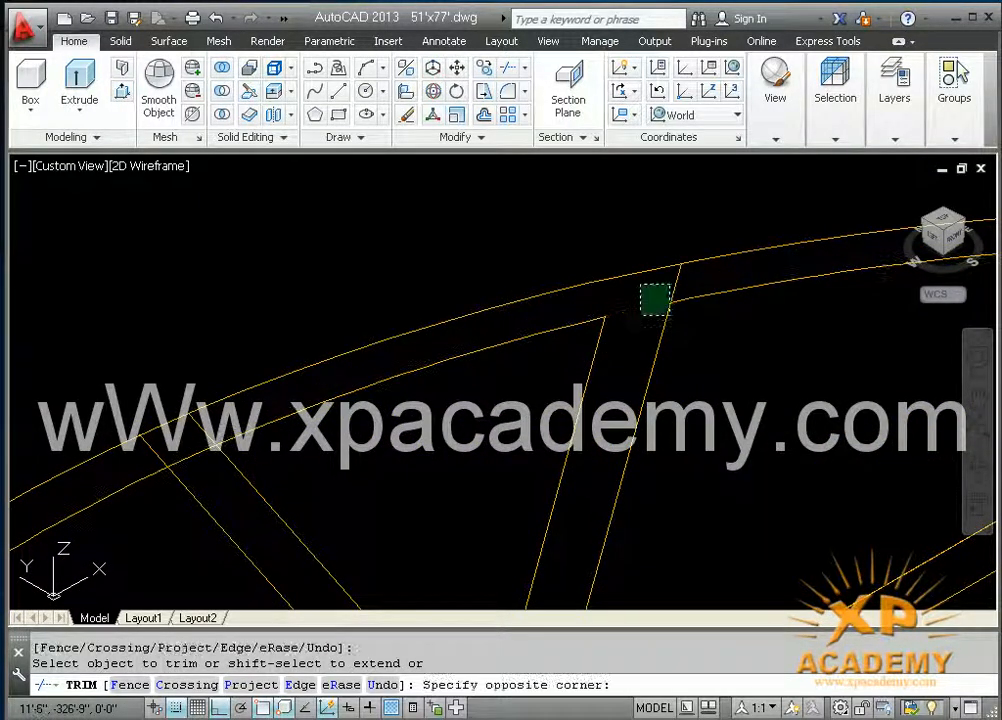
click(637, 307)
click(674, 280)
middle_drag(239, 417, 368, 390)
click(336, 423)
click(326, 395)
click(281, 420)
middle_drag(268, 453, 495, 272)
click(230, 417)
click(240, 412)
click(253, 401)
click(258, 419)
scroll(220, 430, down, 2)
middle_drag(224, 455, 409, 338)
scroll(312, 456, up, 4)
click(225, 477)
click(198, 431)
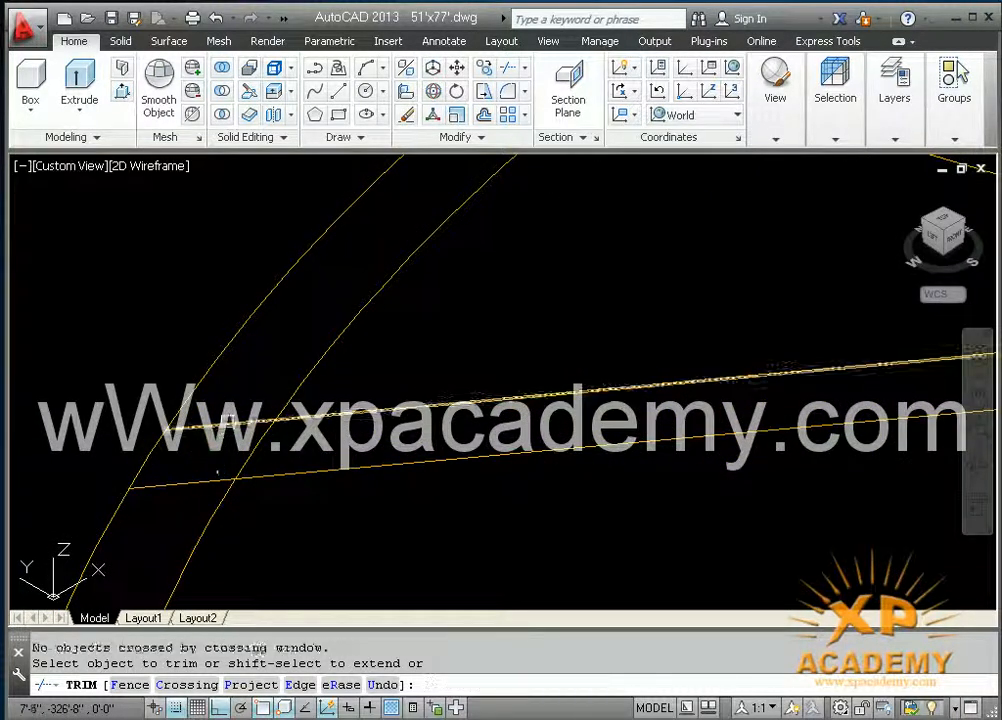
click(198, 481)
scroll(304, 456, down, 4)
middle_drag(344, 470, 226, 356)
key(Escape)
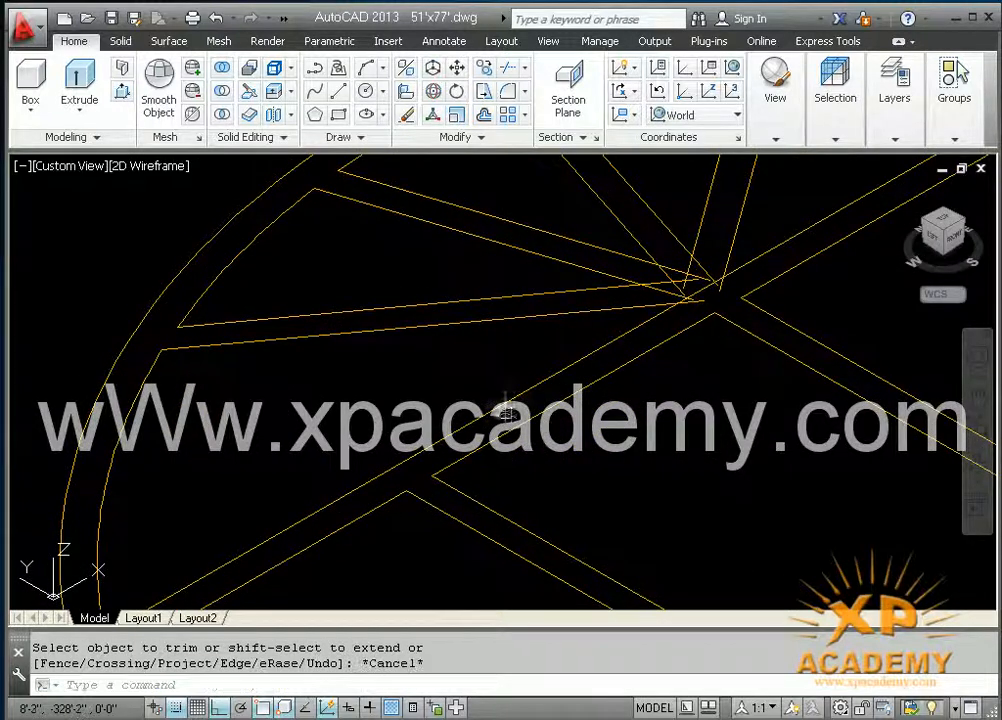
Step: Erase the two duplicate array lines overlapping the arch's base line on either side of its centre
click(505, 404)
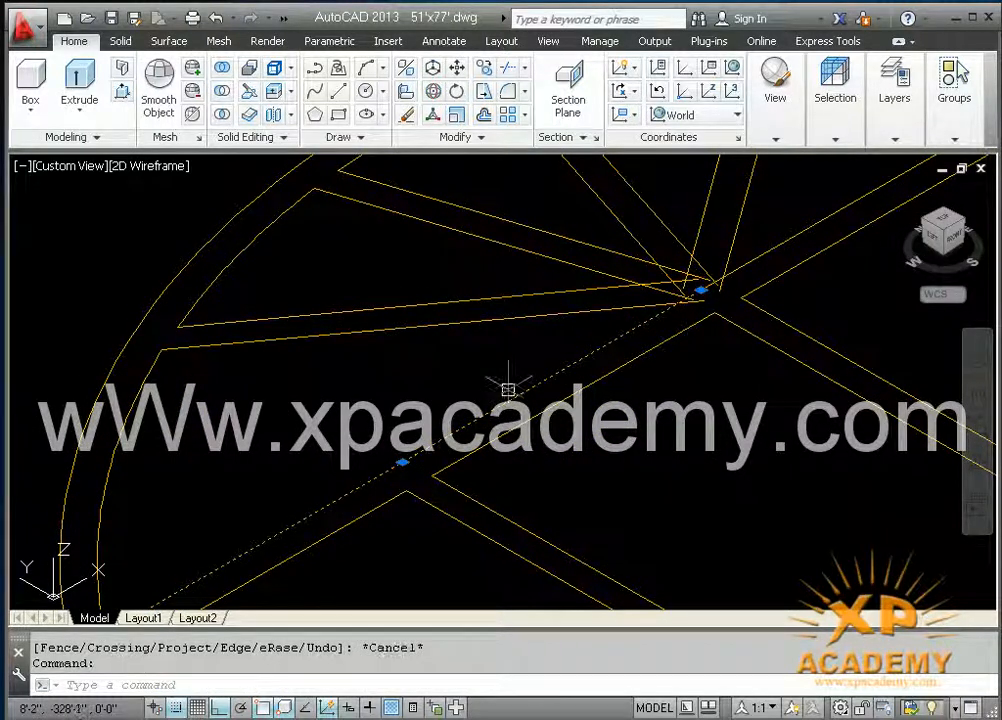
key(Delete)
right_click(512, 390)
key(Escape)
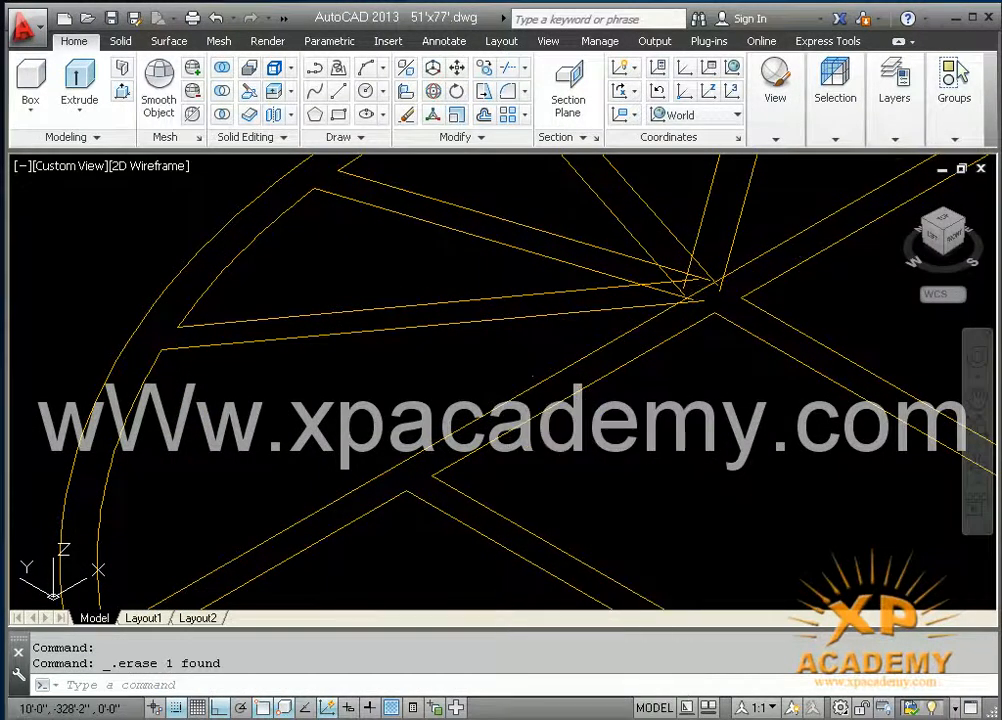
click(797, 238)
key(Delete)
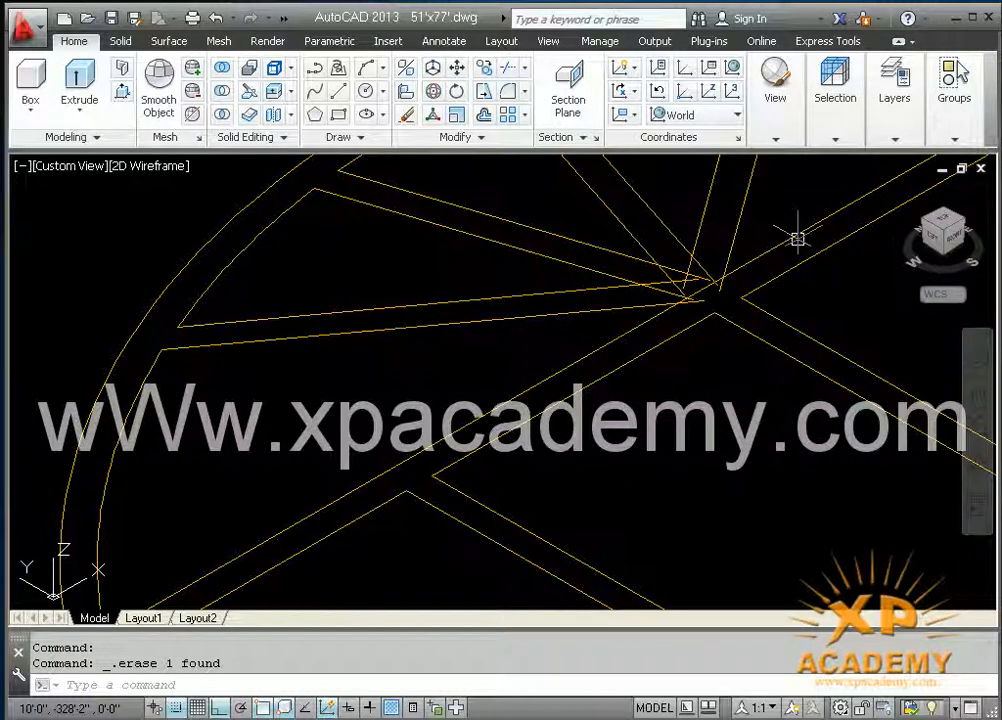
Step: Draw a small circle around the hub where the spokes meet, centred on the arch's base line
text(c)
key(Return)
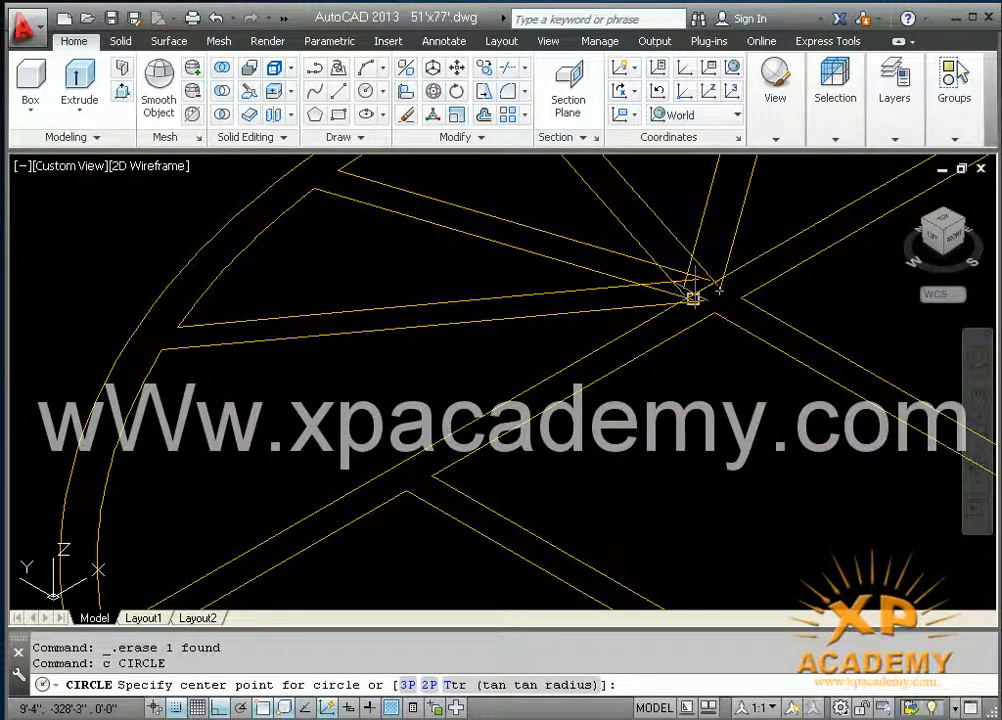
click(701, 290)
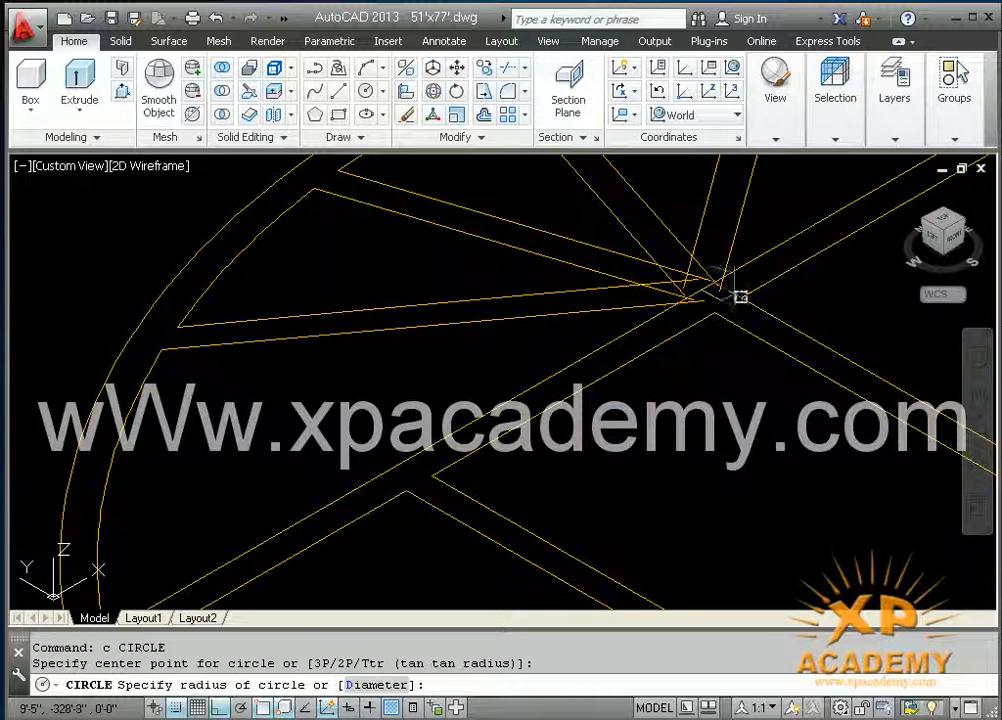
click(778, 337)
middle_drag(724, 356, 637, 381)
Step: Trim the circle where it crosses the frame bars, and cut back the spoke and upper crossbar edges inside it
text(tr)
key(Return)
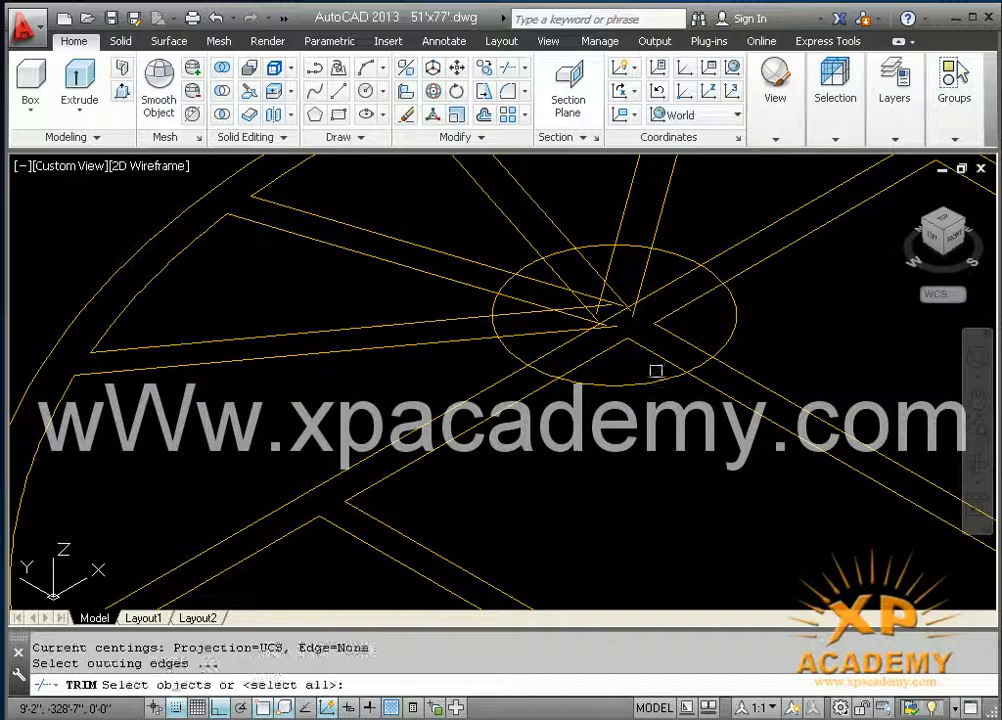
key(Return)
click(629, 385)
click(536, 370)
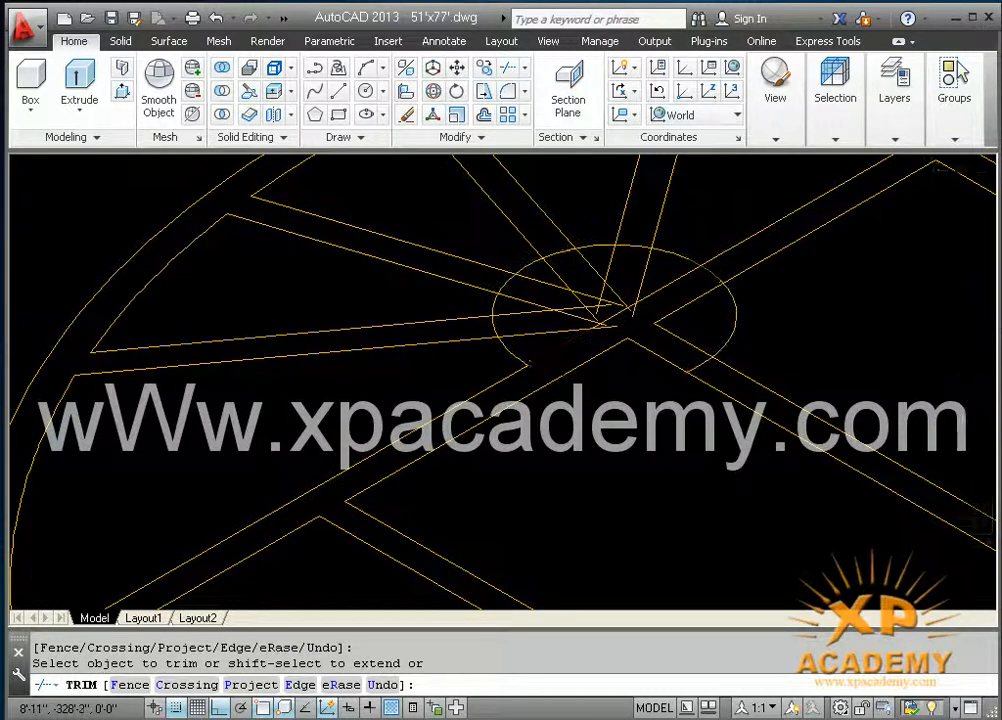
click(494, 324)
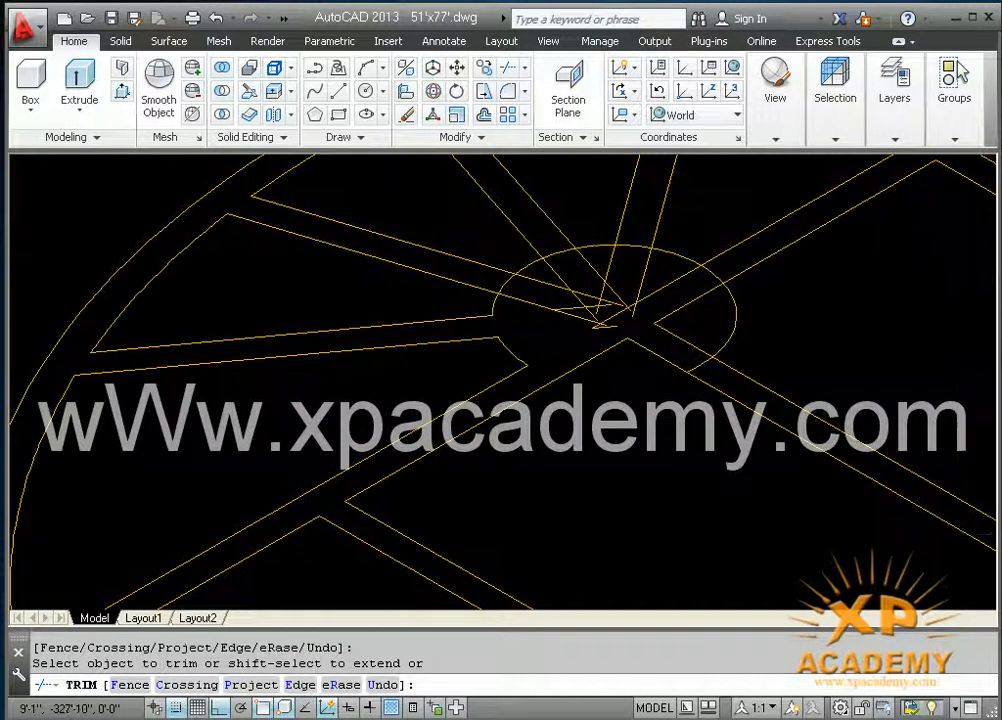
click(557, 271)
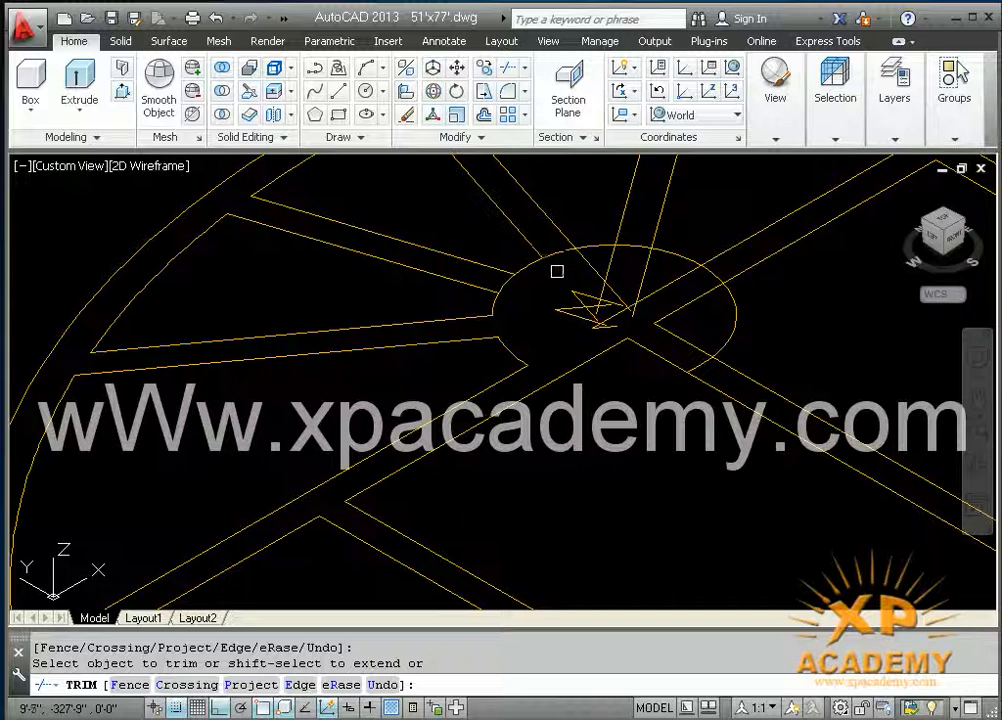
click(630, 250)
click(631, 246)
click(633, 242)
click(610, 259)
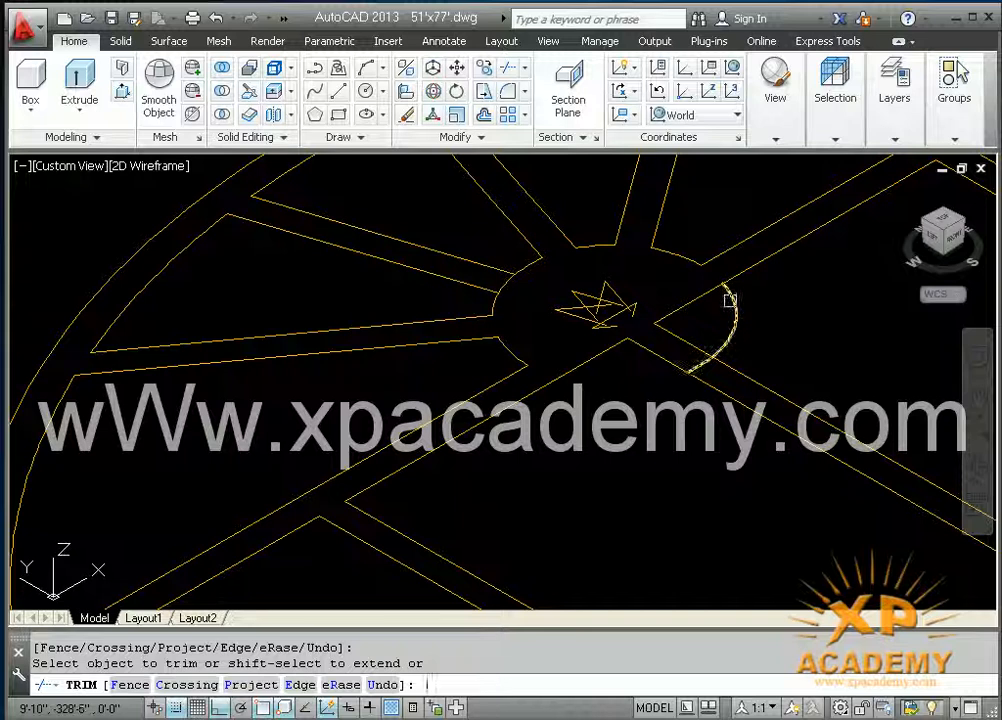
key(Escape)
Step: Erase the circle's leftover arc below the crossbar and the line fragments inside the hub
click(730, 302)
key(Delete)
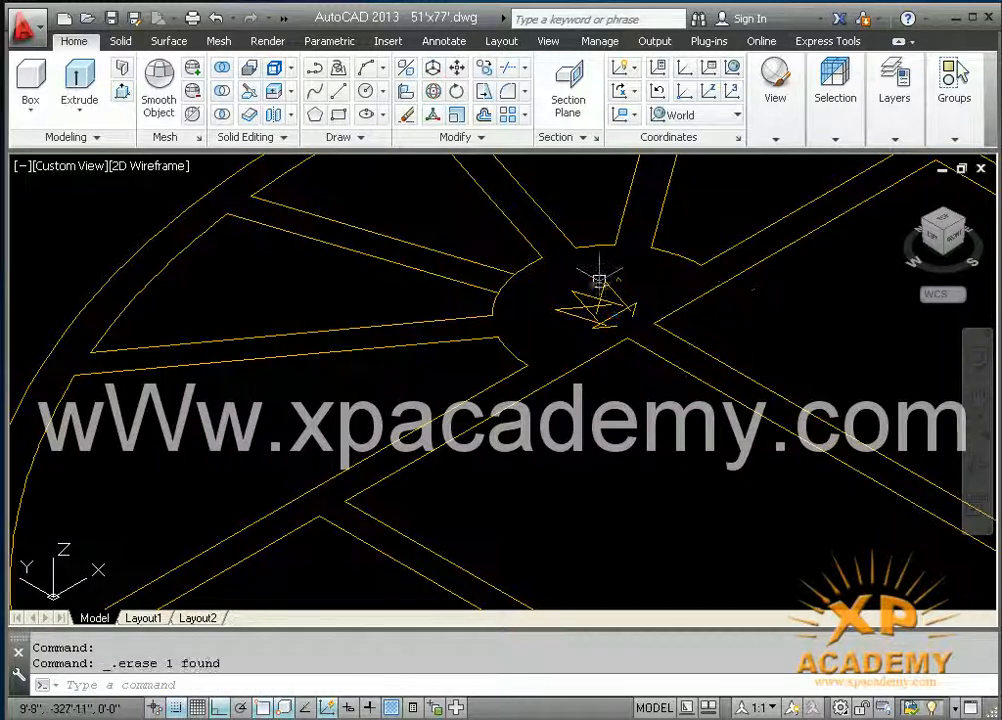
click(633, 300)
click(571, 324)
key(Delete)
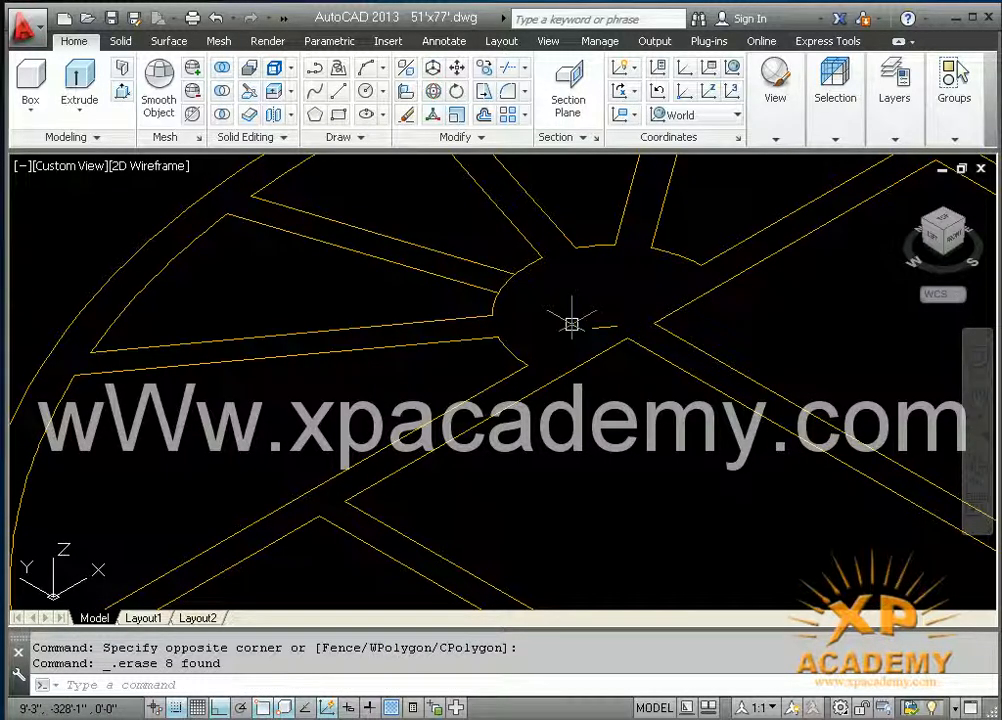
Step: Trim the hub's arc where it crosses the open end of the upper-left spoke
text(tr)
key(Return)
key(Return)
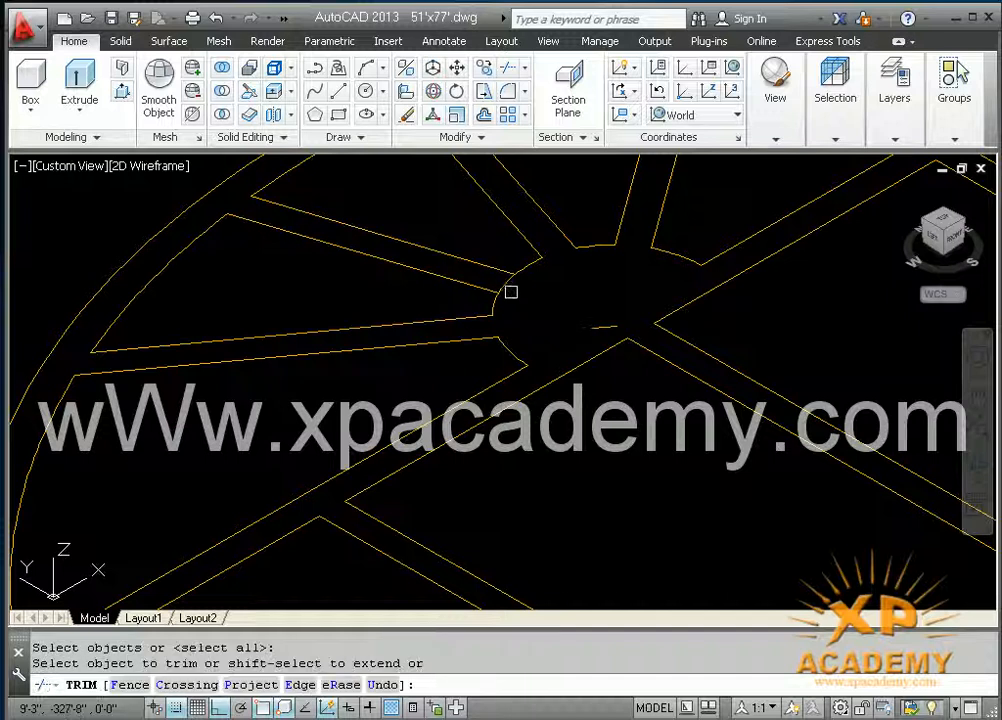
click(507, 287)
key(Escape)
Step: Erase the short stray line left inside the hub and save the drawing
click(559, 298)
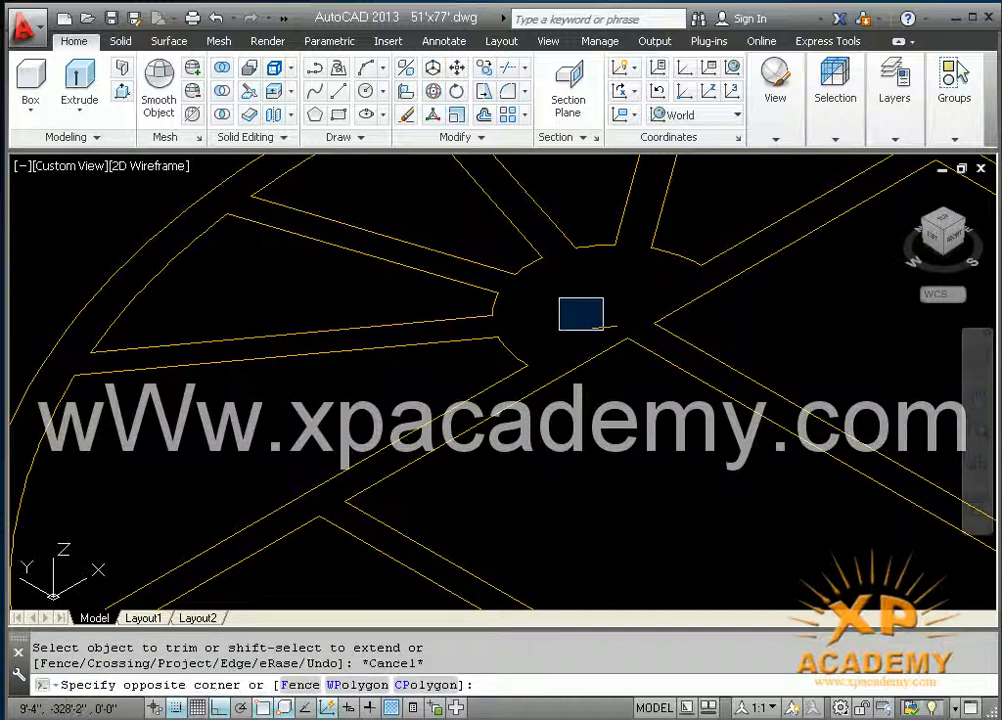
click(620, 330)
mouse_move(617, 328)
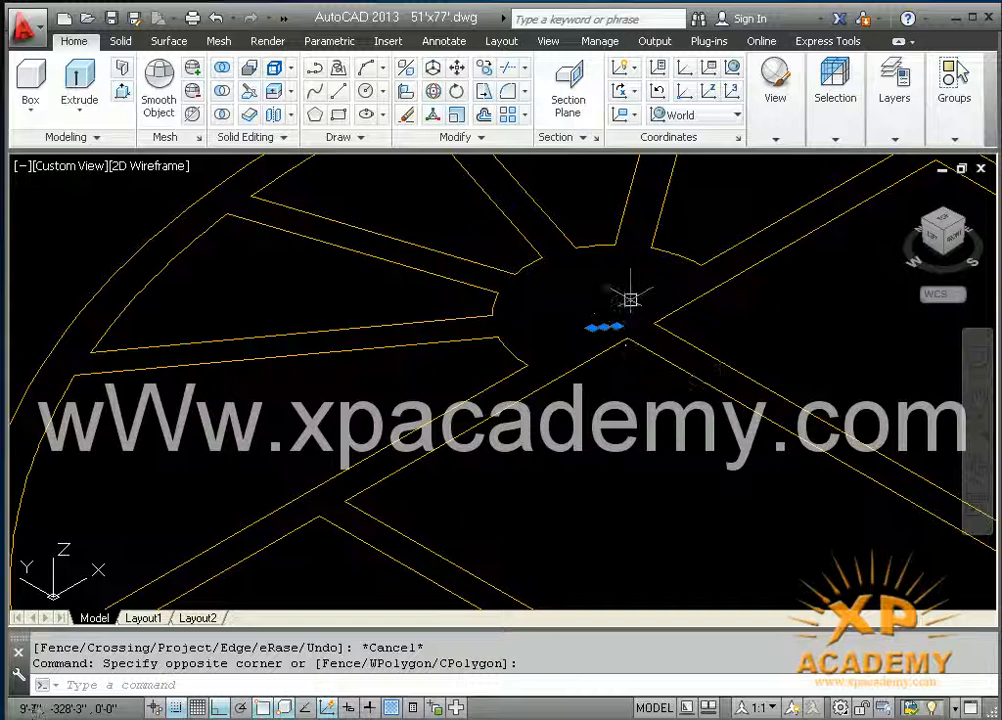
key(Delete)
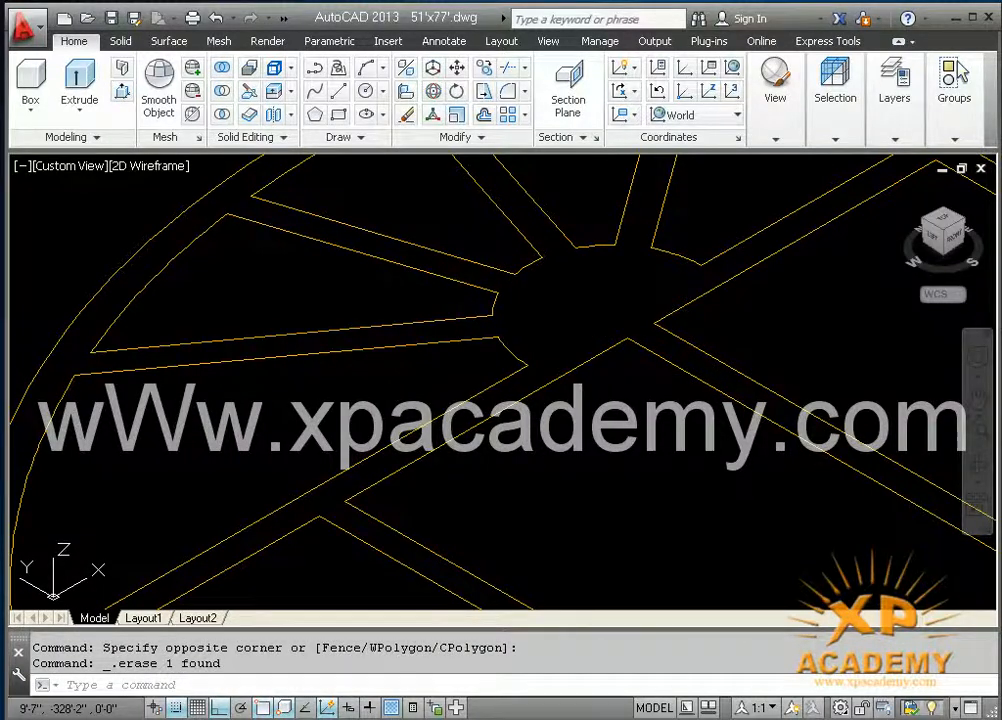
key(ctrl+s)
Step: Convert all the closed outlines of the arched window into regions
scroll(620, 271, down, 2)
scroll(640, 390, down, 3)
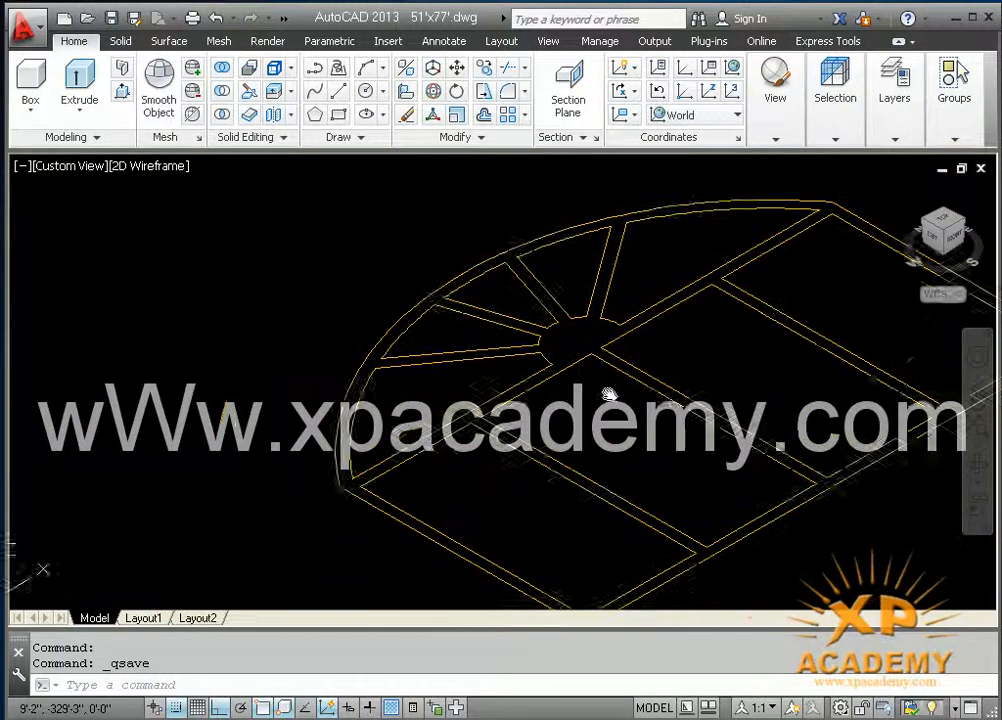
mouse_move(605, 398)
middle_down()
mouse_move(521, 420)
mouse_move(541, 414)
mouse_move(492, 366)
mouse_move(515, 379)
mouse_move(459, 385)
middle_up()
scroll(540, 363, down, 4)
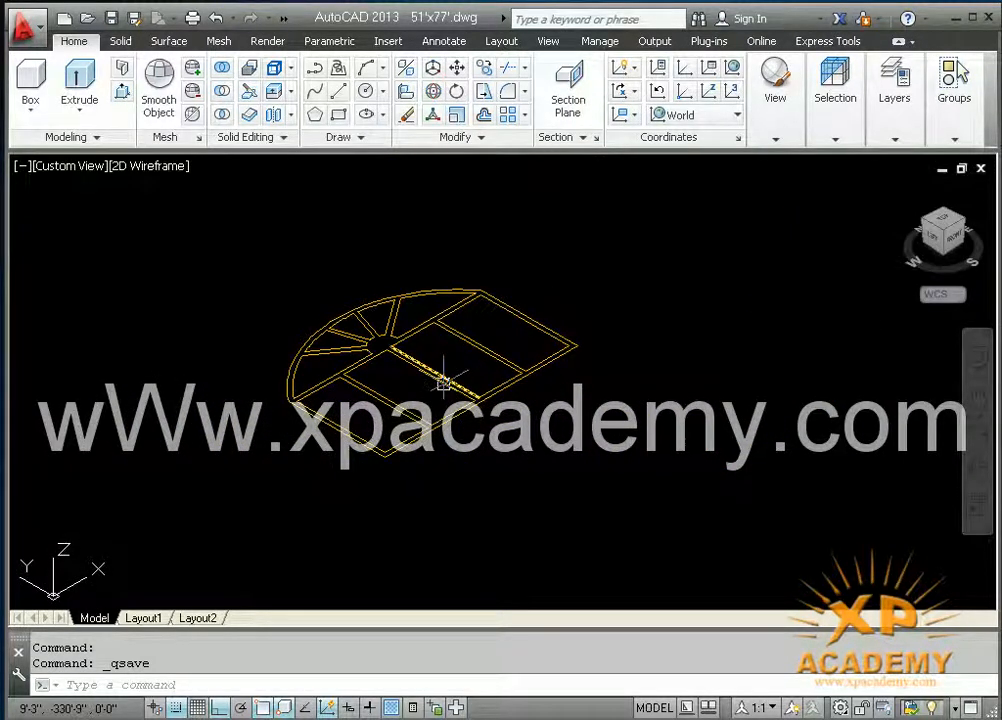
text(reg)
key(Return)
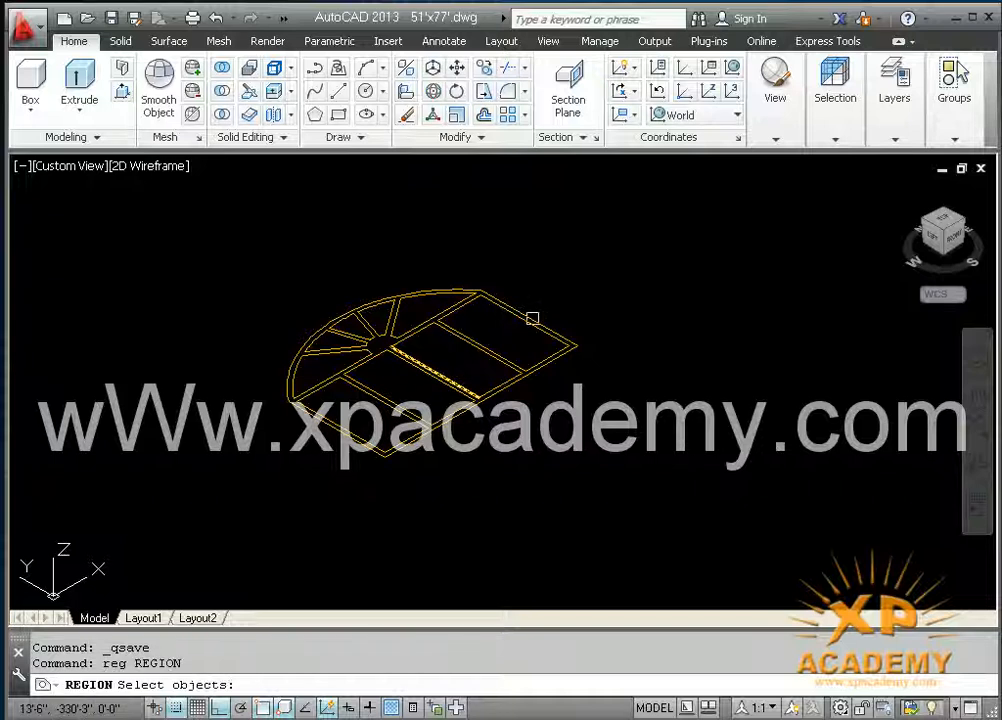
click(582, 271)
click(192, 459)
key(Return)
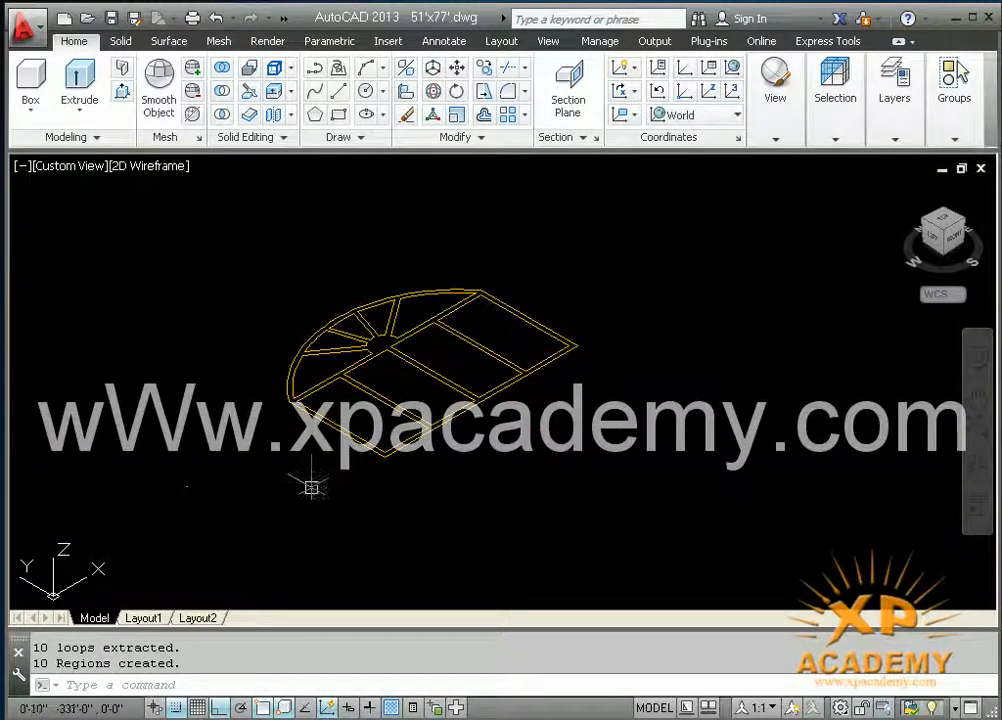
Step: Copy the whole set of arched window regions to the empty space beside it, in the 270° direction from its lower corner
text(co)
key(Return)
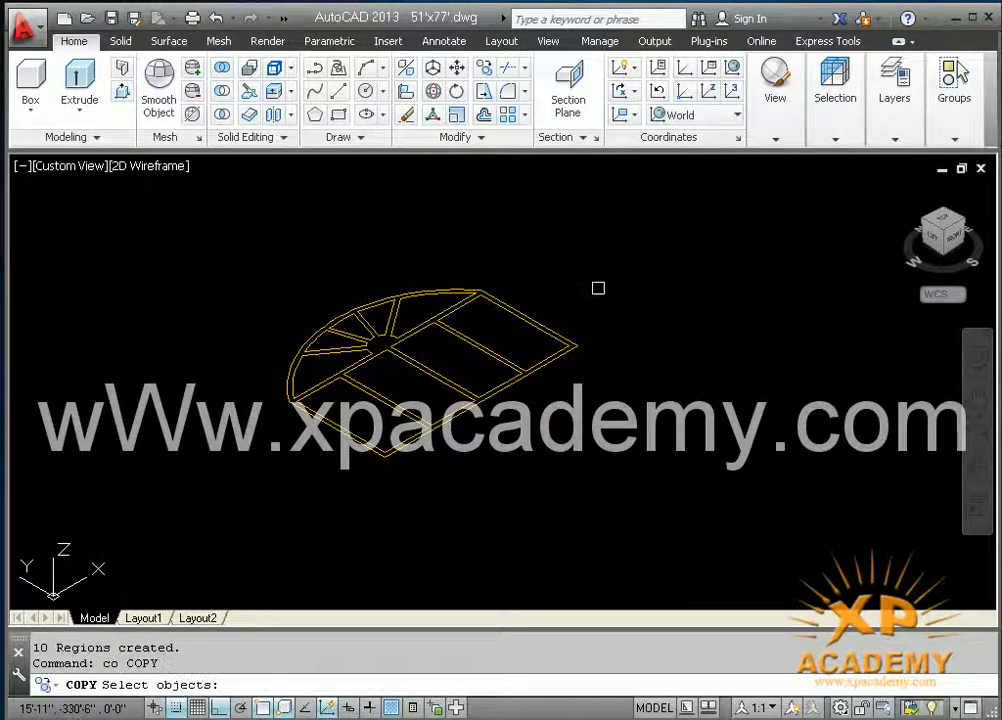
click(604, 268)
click(262, 485)
key(Return)
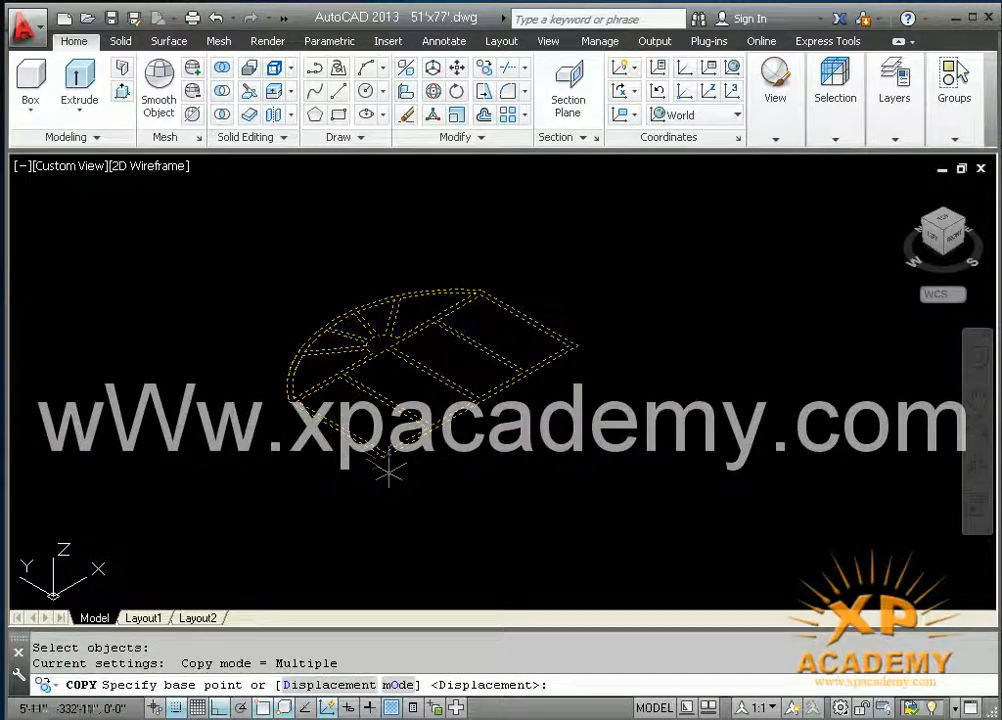
click(384, 458)
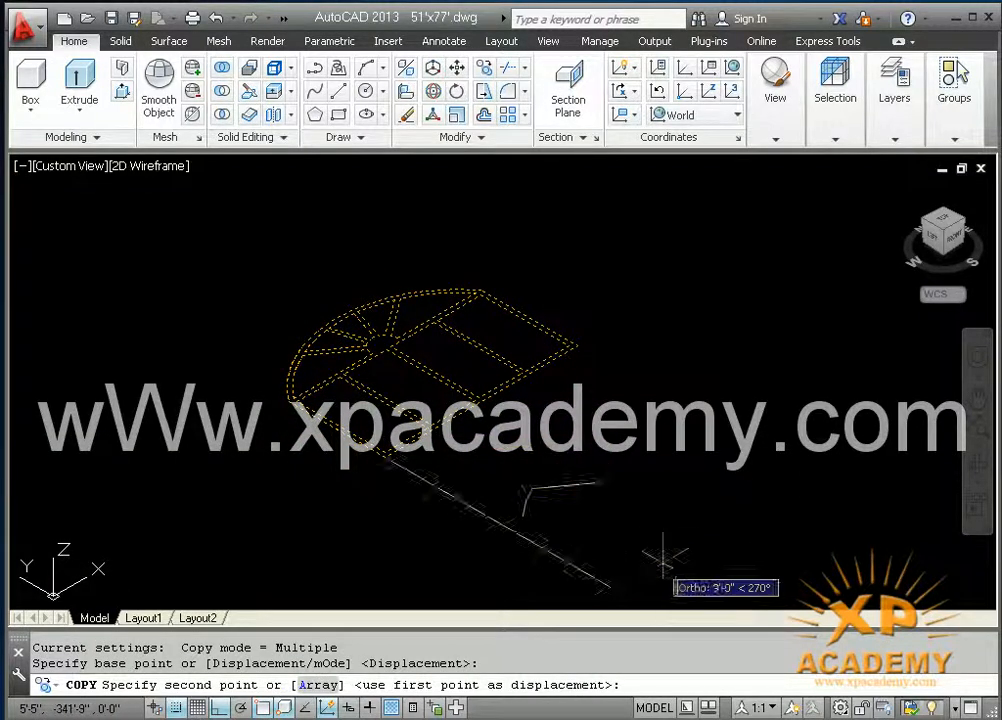
click(622, 541)
key(Return)
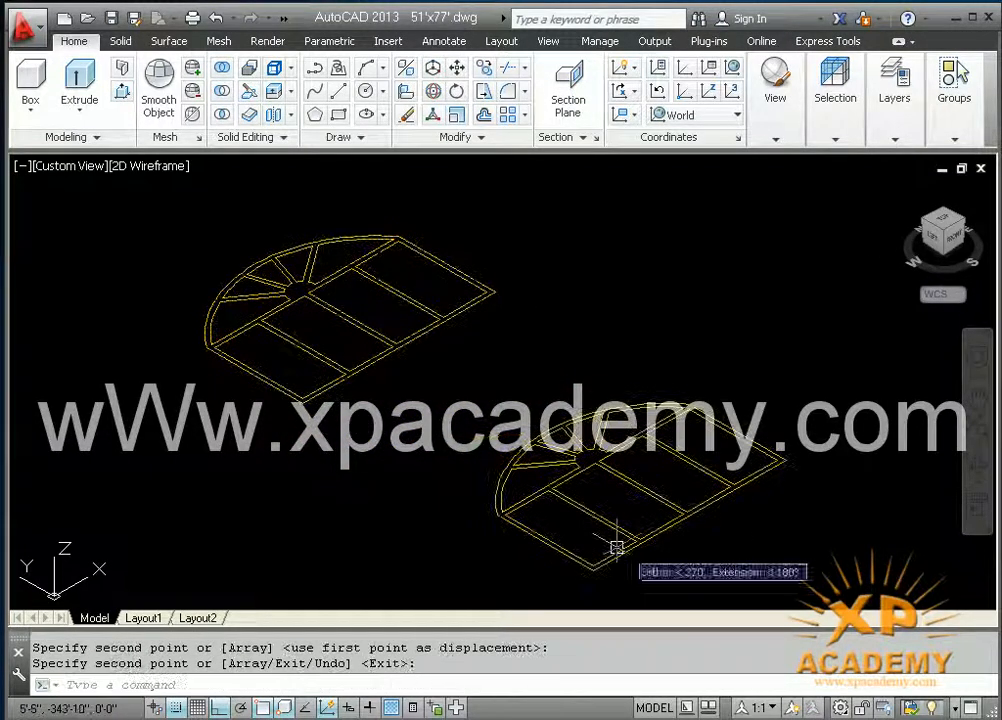
Step: Extrude all regions of the original arched window to a height of 6 inches
scroll(398, 481, up, 2)
middle_drag(403, 483, 450, 577)
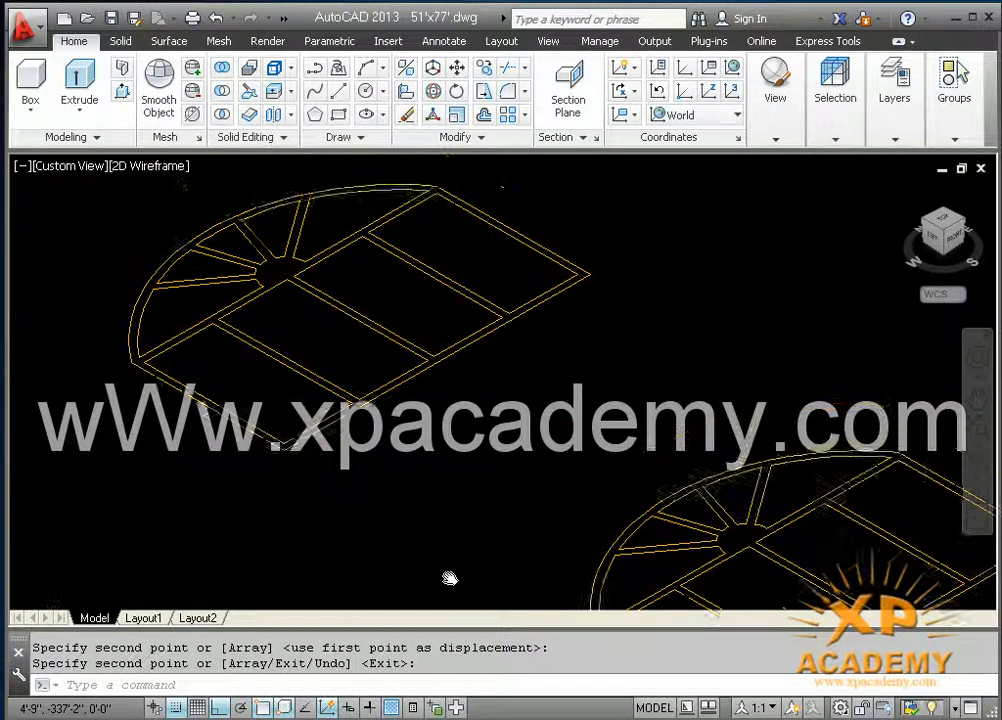
middle_drag(253, 447, 331, 515)
text(elt)
key(Return)
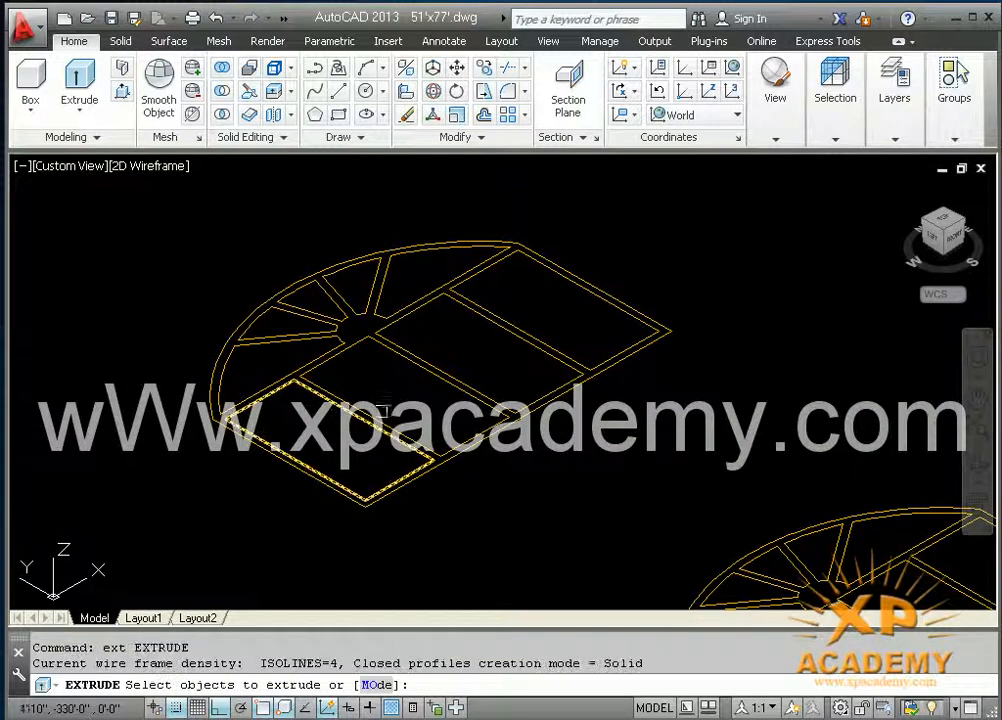
click(603, 232)
click(172, 415)
key(Return)
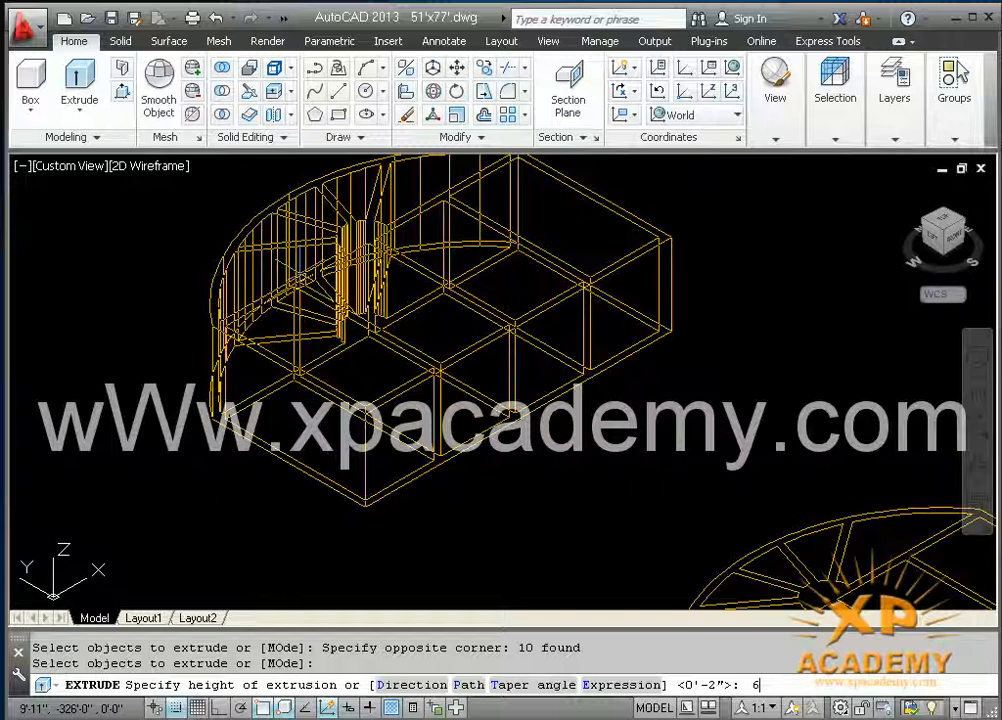
key(Return)
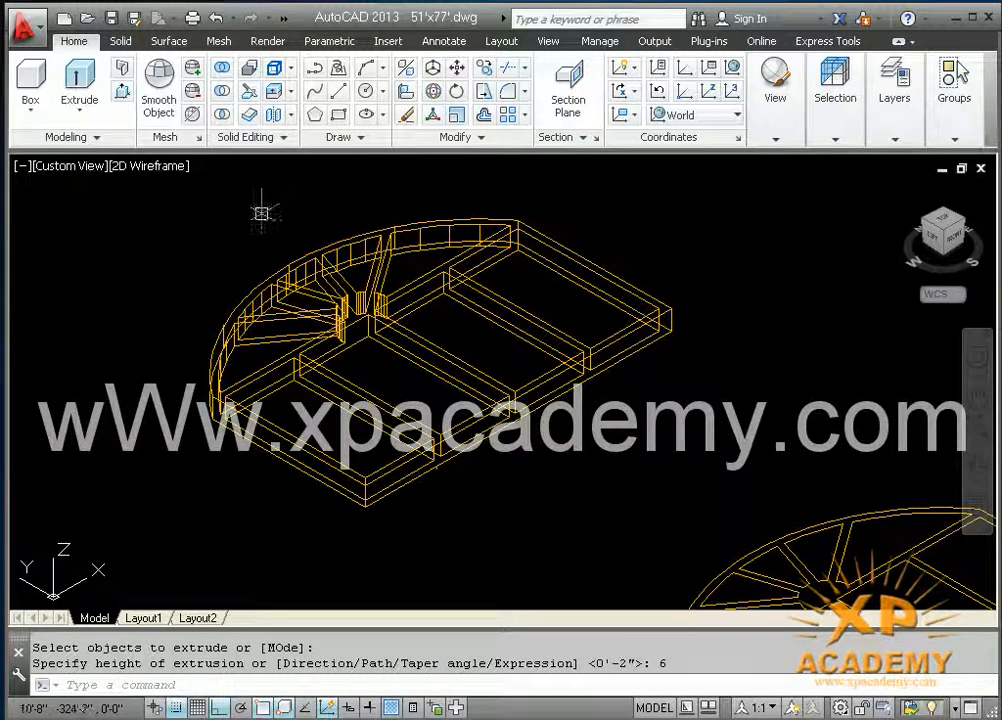
Step: Display the model in the Realistic visual style and subtract the inner pane solids from the arched window's outer solid
click(145, 178)
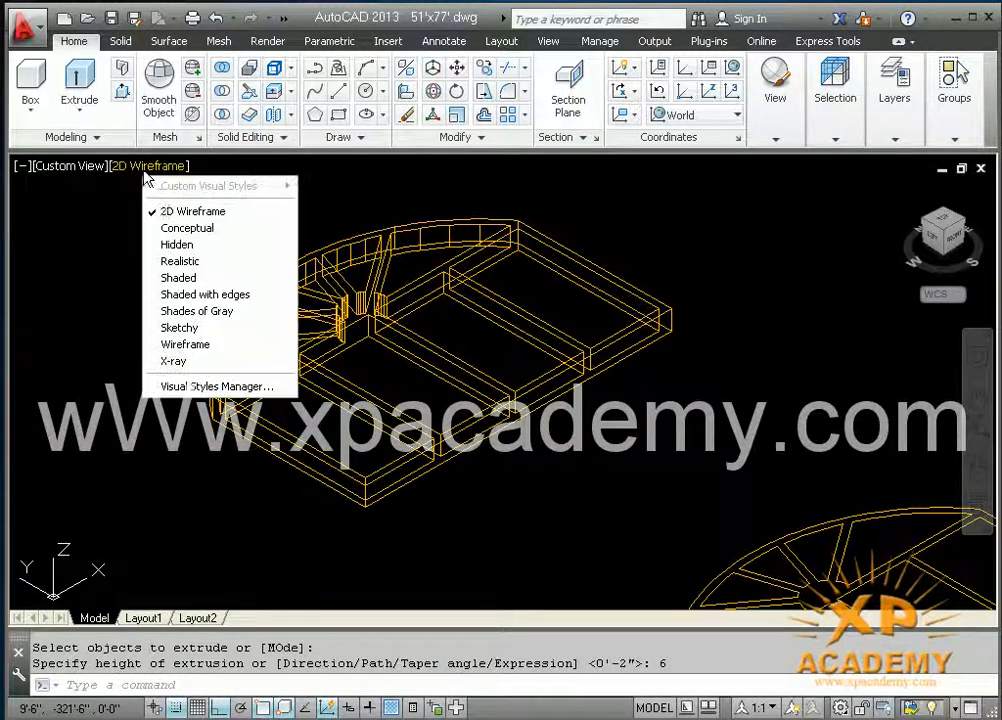
click(176, 262)
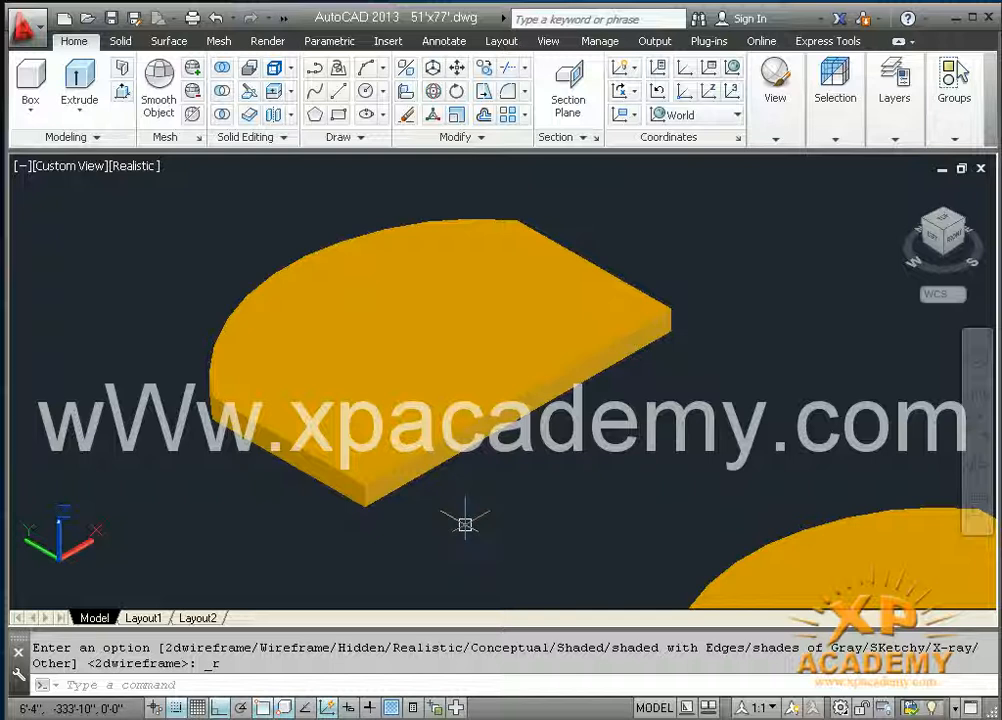
key(Return)
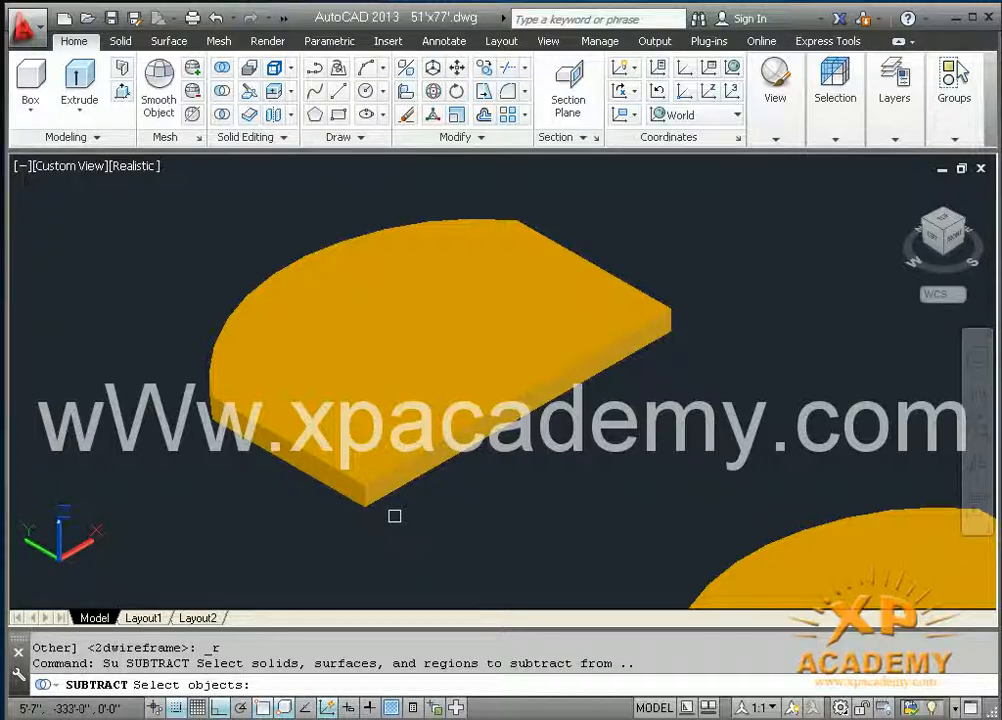
click(367, 510)
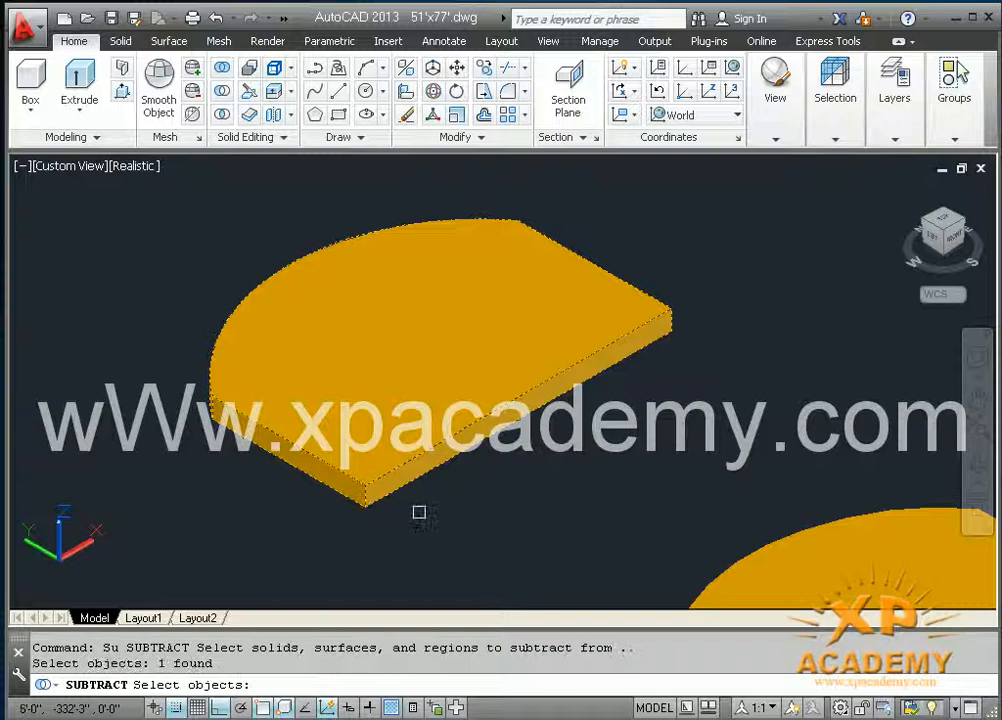
click(707, 219)
click(158, 484)
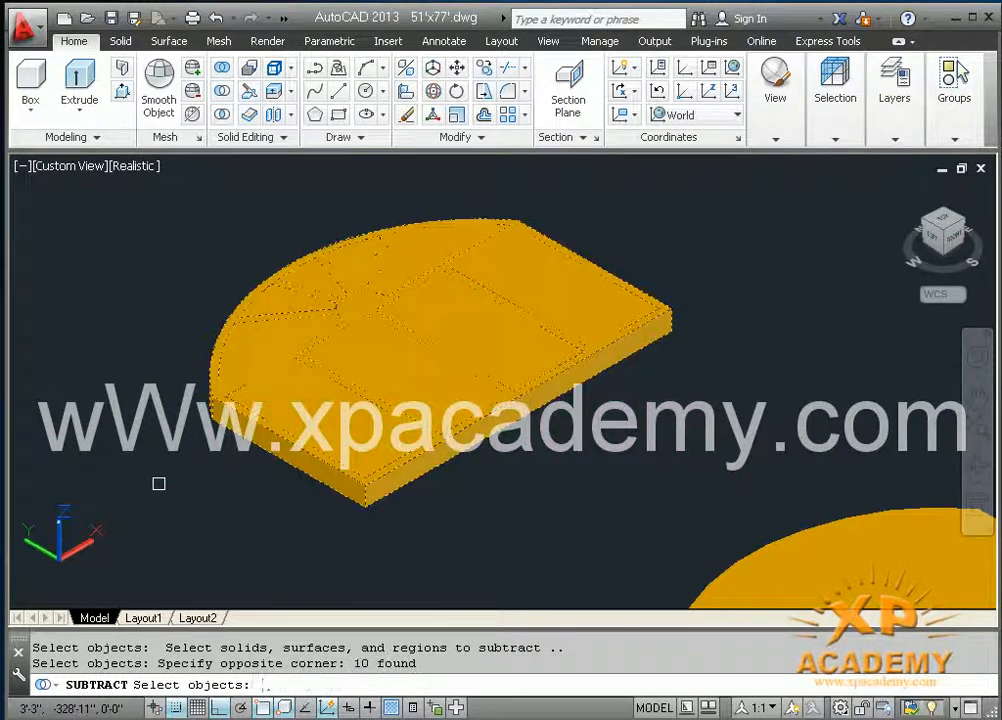
key(Return)
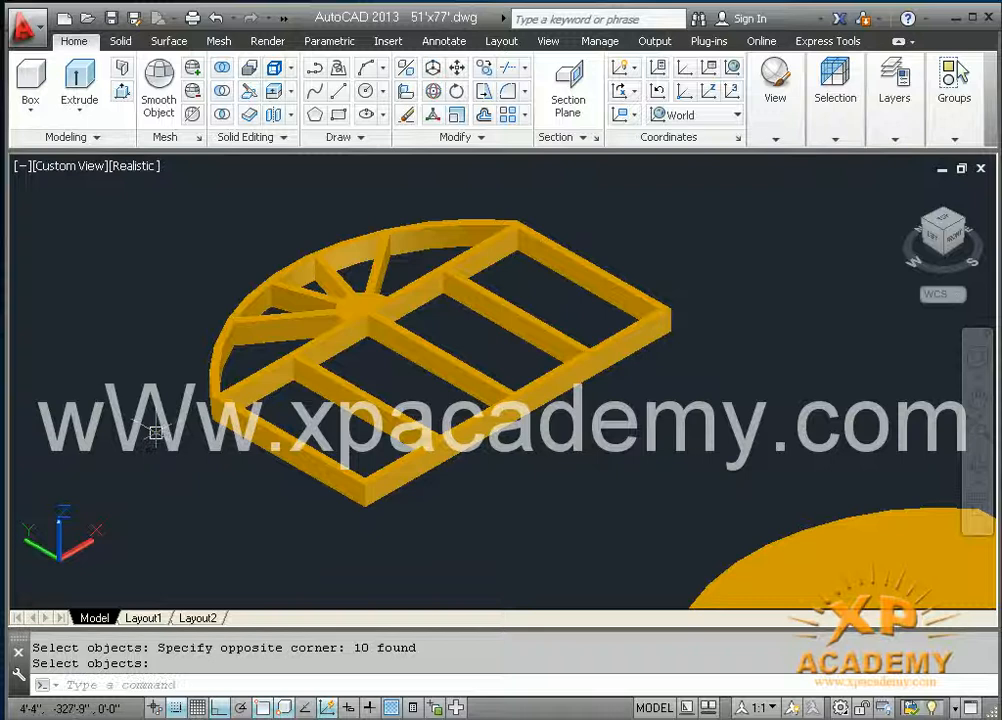
Step: Fillet the near top edge of the first mullion below the arch with a 1-inch radius
scroll(388, 450, up, 5)
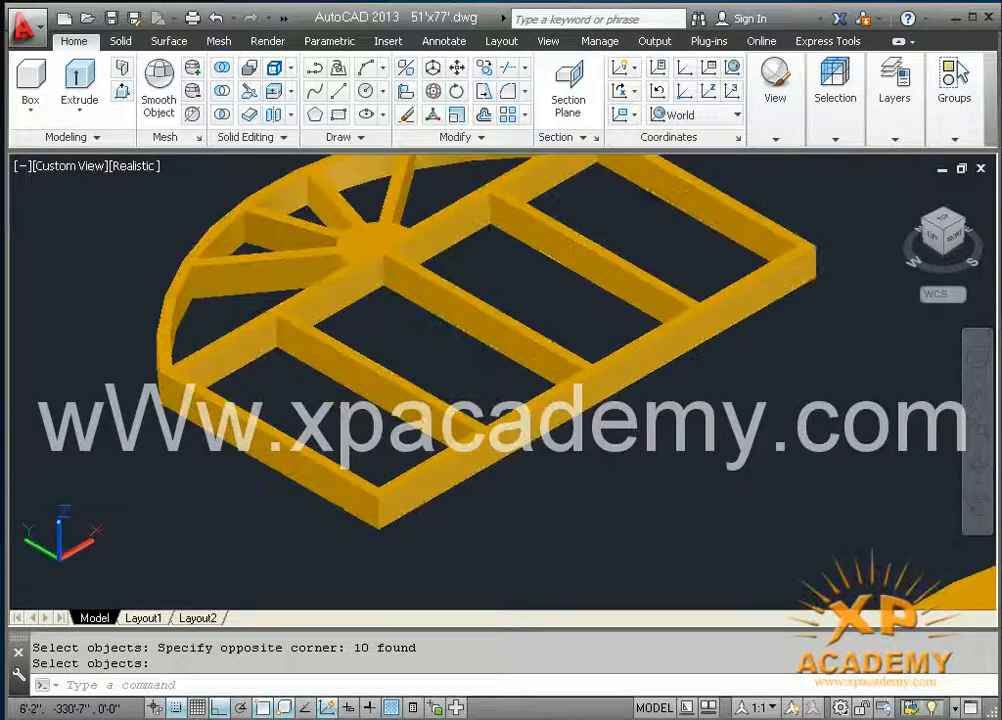
shift+middle_drag(363, 543, 461, 449)
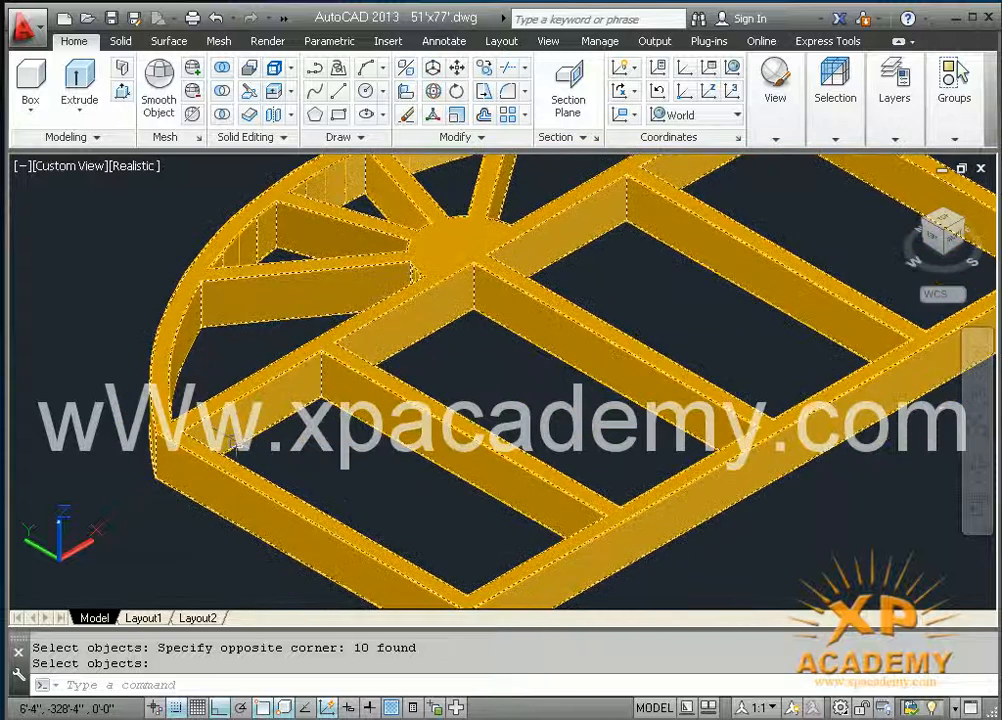
scroll(322, 505, up, 3)
middle_drag(331, 507, 364, 423)
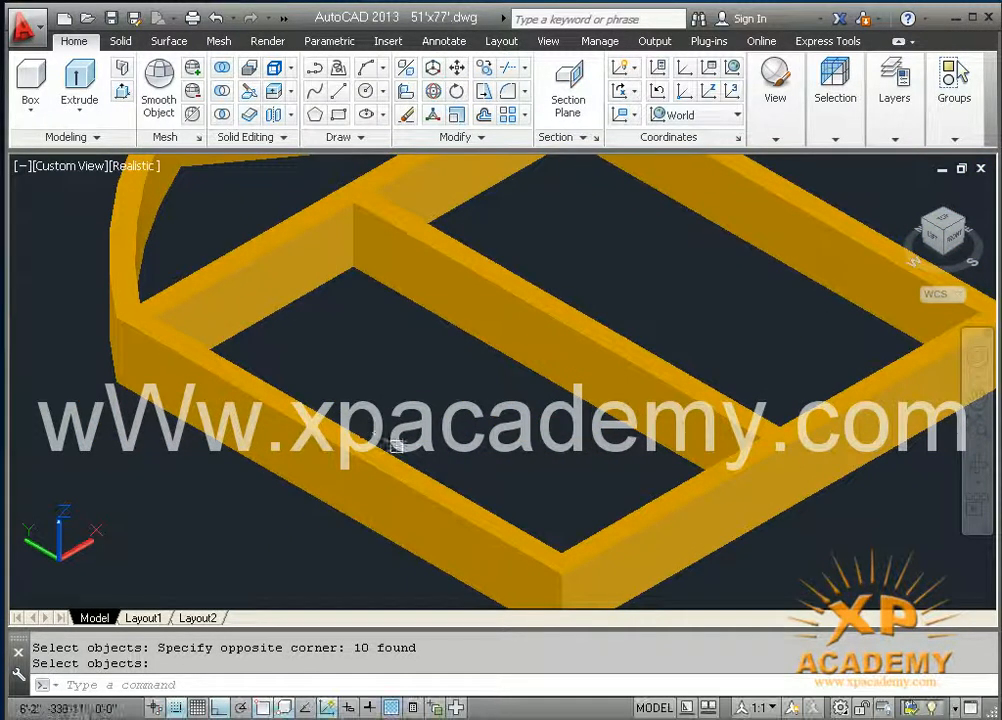
scroll(440, 492, up, 3)
middle_drag(434, 501, 314, 592)
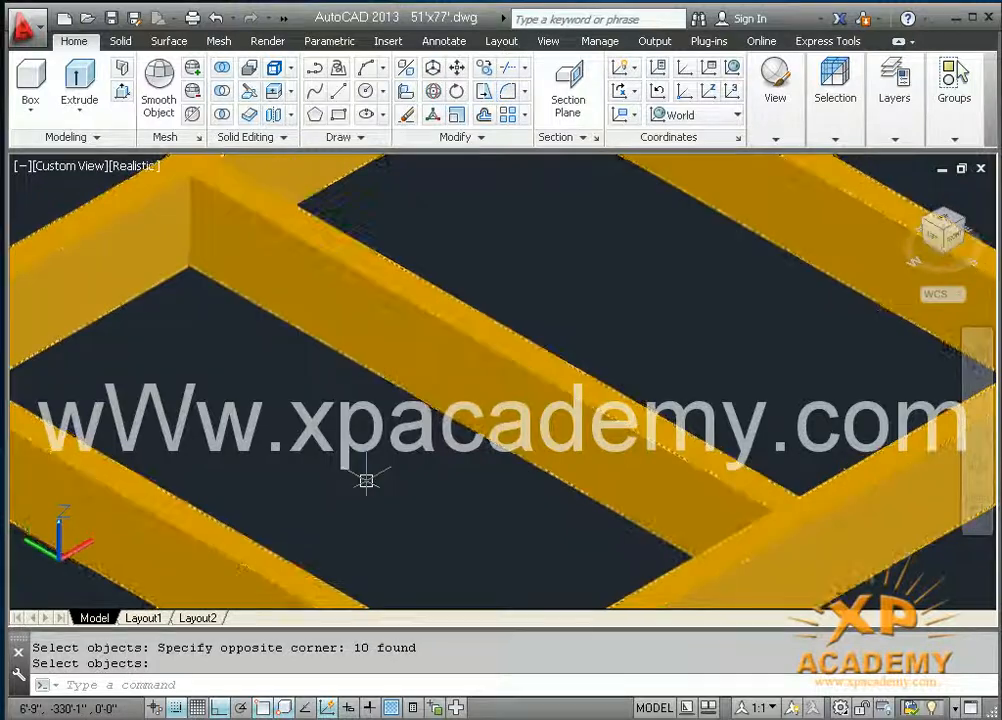
key(Return)
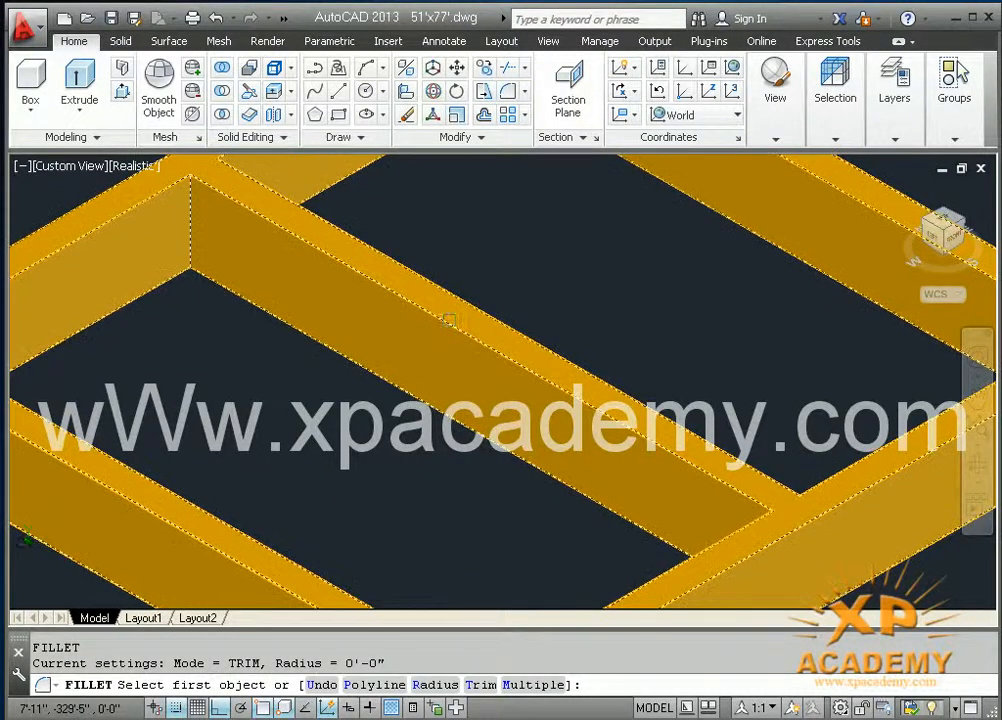
scroll(452, 322, up, 4)
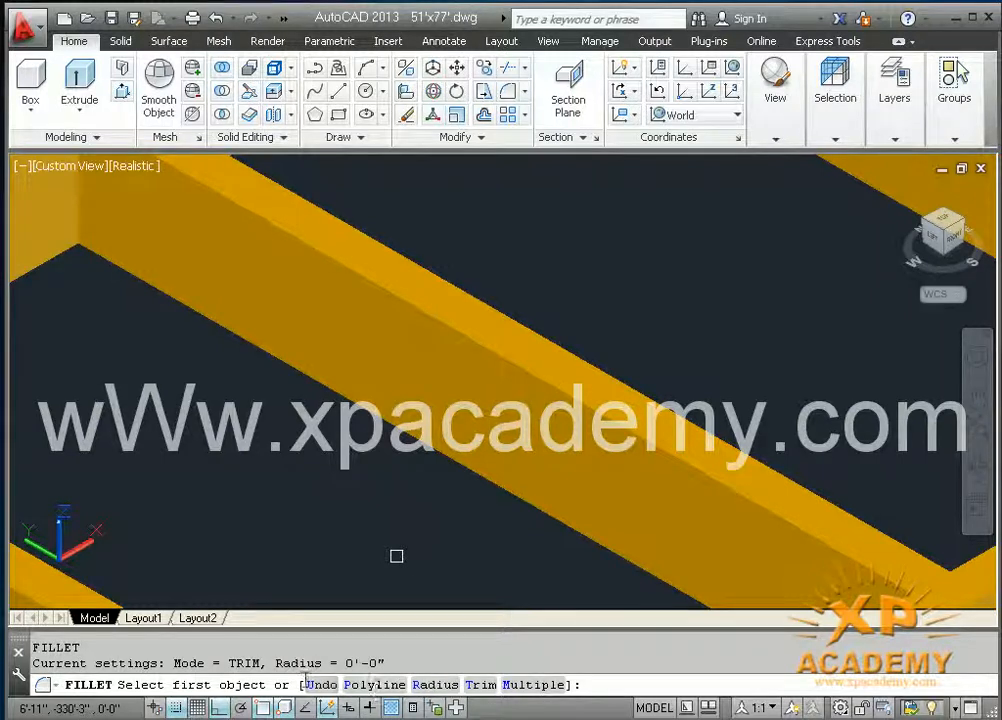
click(427, 686)
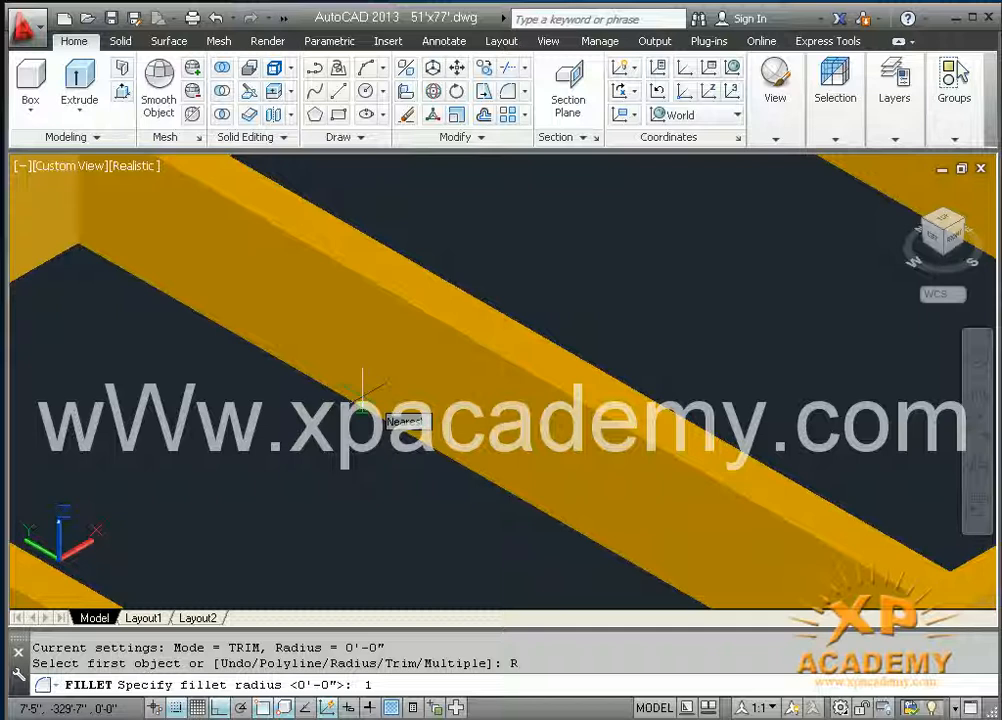
key(Return)
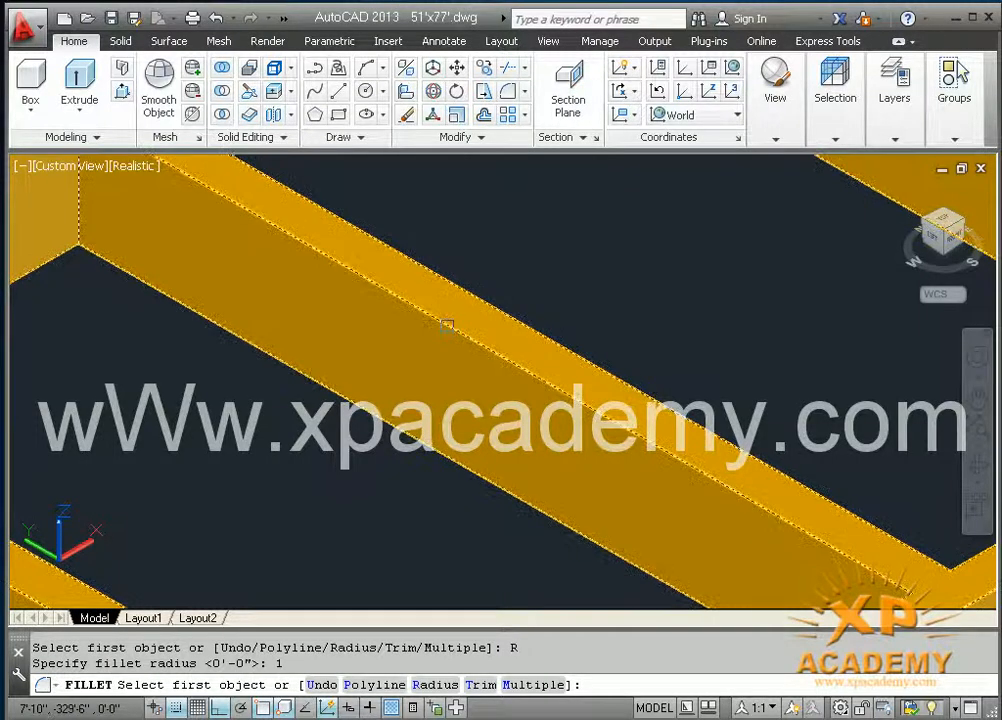
click(447, 327)
key(Return)
key(Return)
Step: Fillet the far top edge of the first mullion with the same 1-inch radius
middle_drag(443, 324, 438, 528)
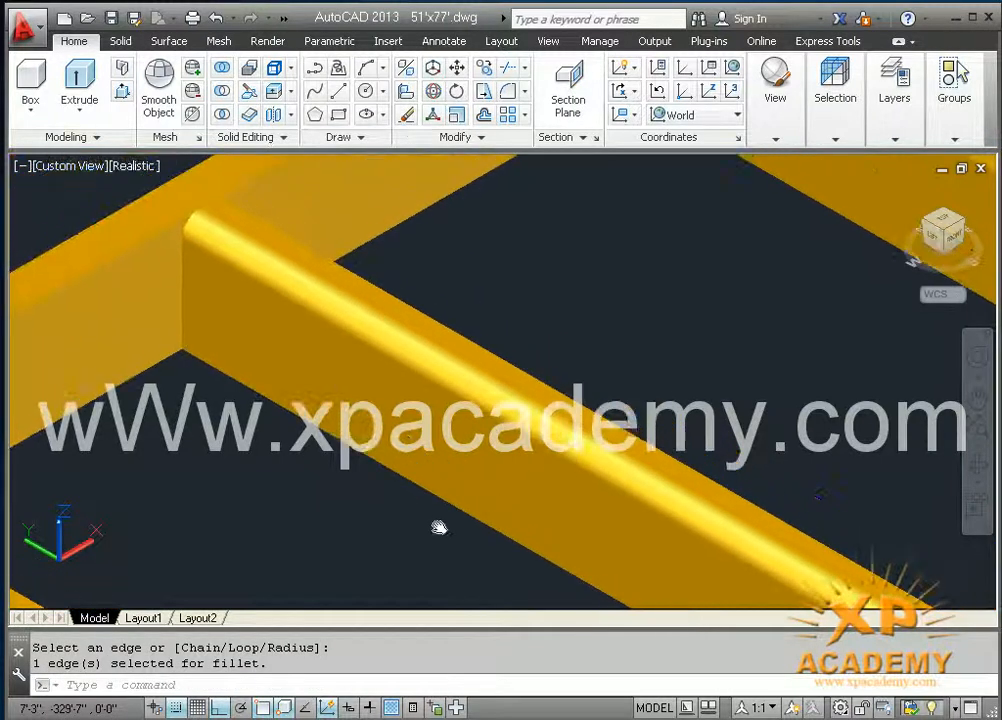
key(Return)
click(519, 369)
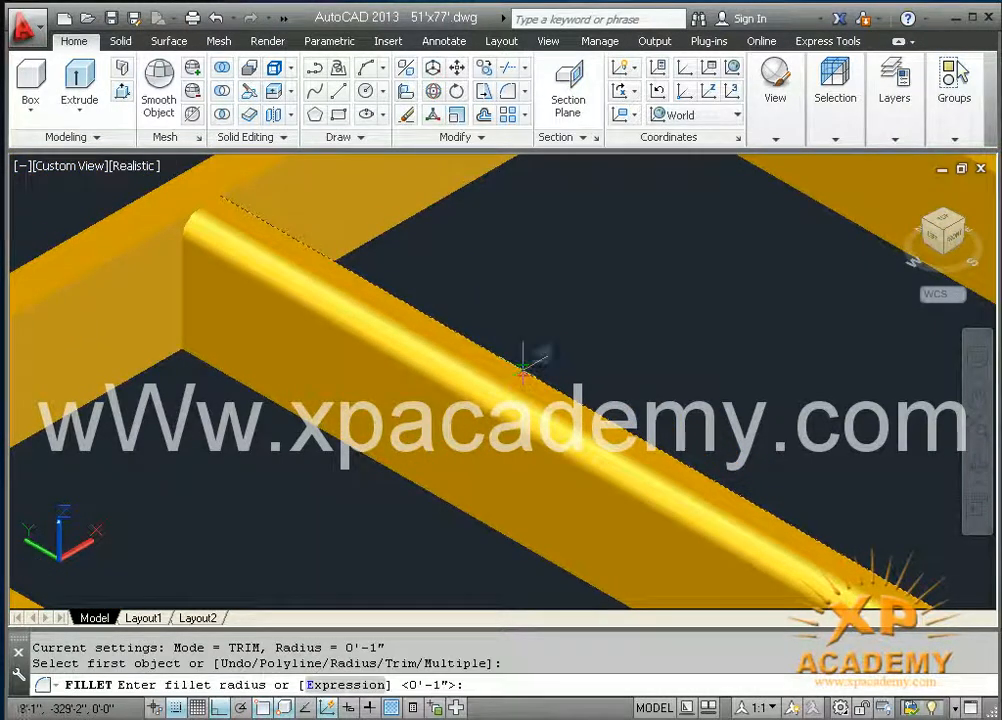
key(Return)
Step: Fillet the near top edge of the middle mullion with a 1-inch radius
key(Return)
middle_drag(535, 365, 182, 476)
key(Return)
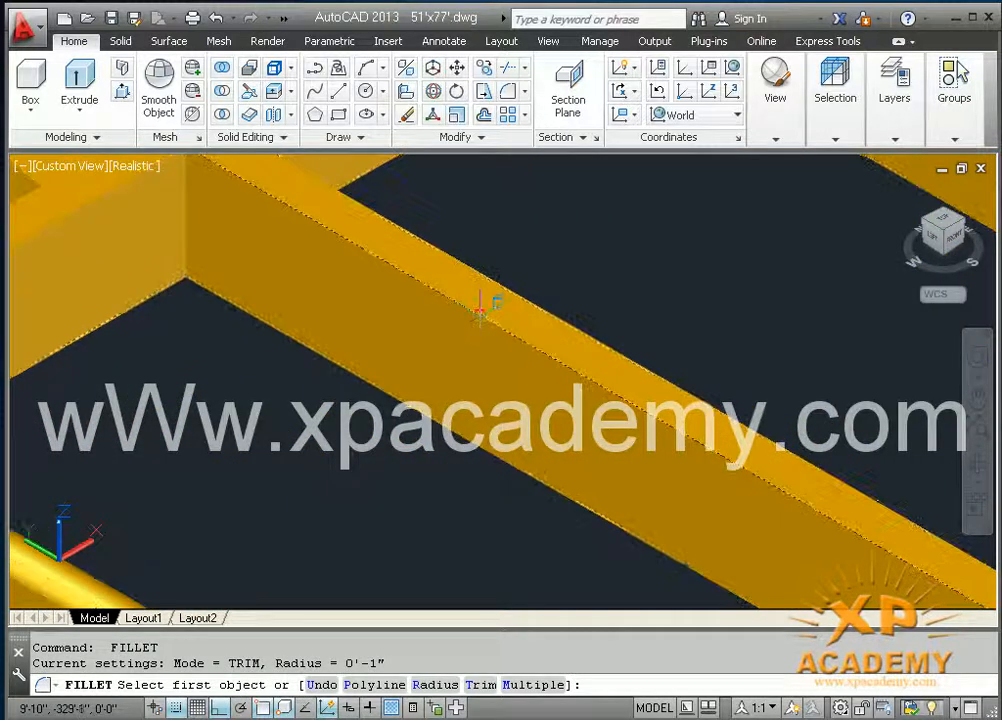
click(481, 304)
key(Return)
click(481, 314)
key(Return)
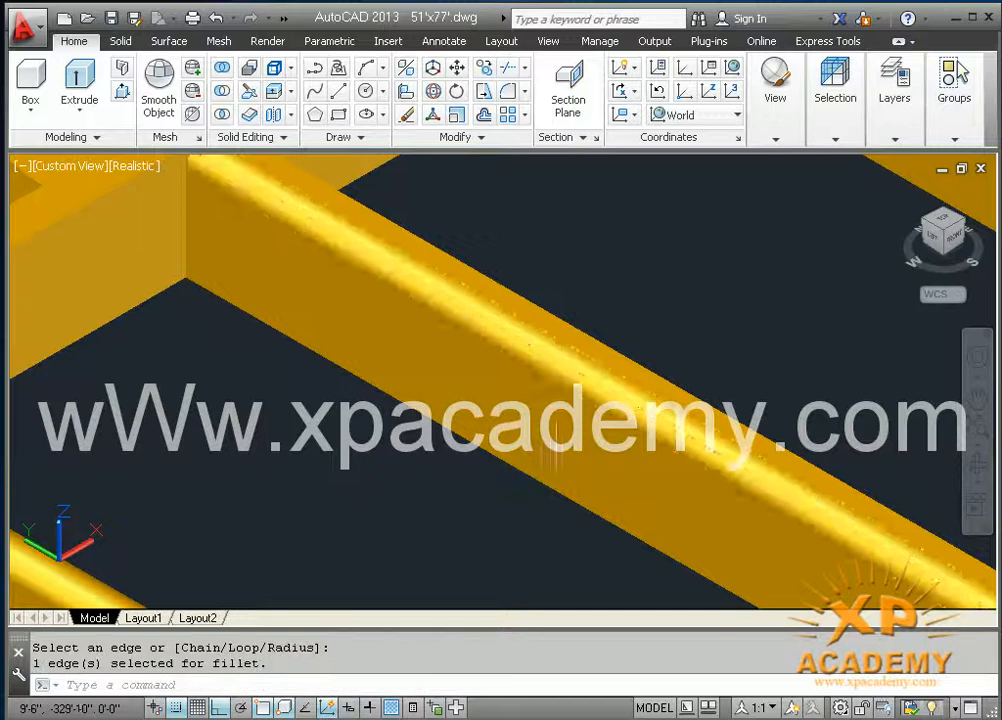
Step: Fillet the far top edge of the middle mullion with a 1-inch radius
middle_drag(459, 458, 363, 509)
key(Return)
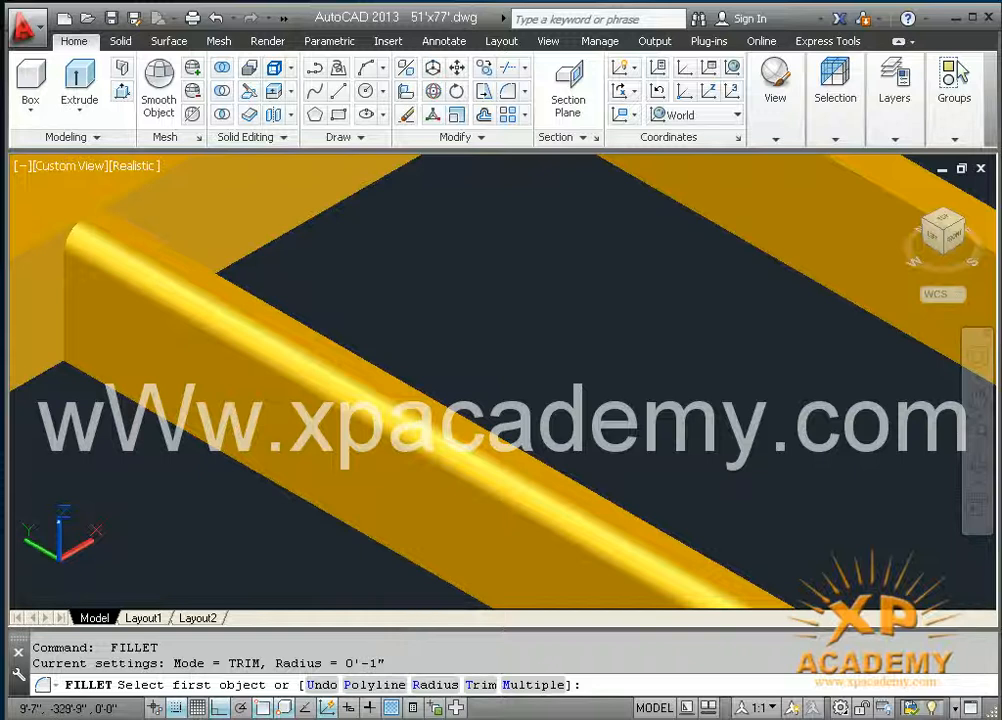
click(445, 401)
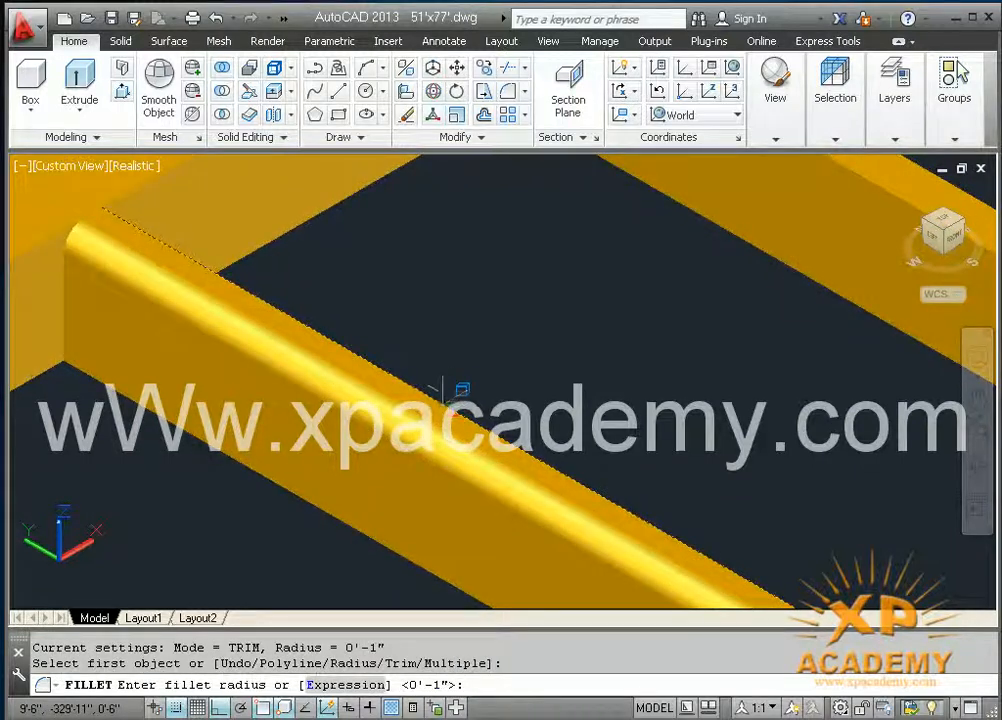
key(Return)
key(Return)
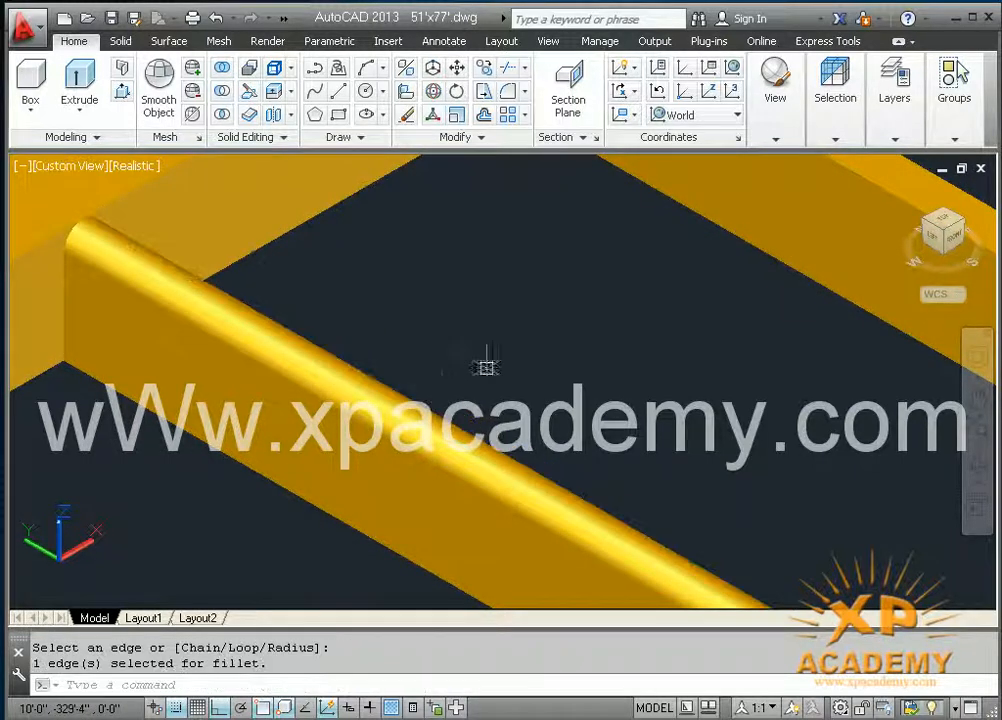
Step: Fillet the near top edge of the third mullion below the arch with a 1-inch radius
middle_drag(485, 362, 515, 427)
scroll(615, 340, down, 4)
scroll(515, 427, up, 8)
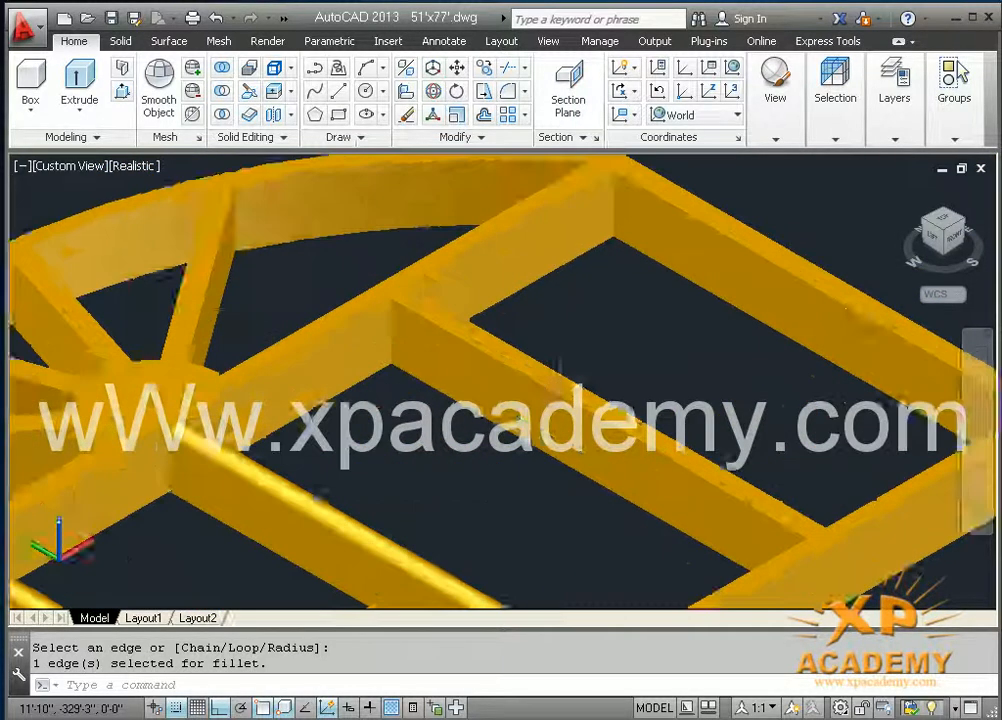
key(Return)
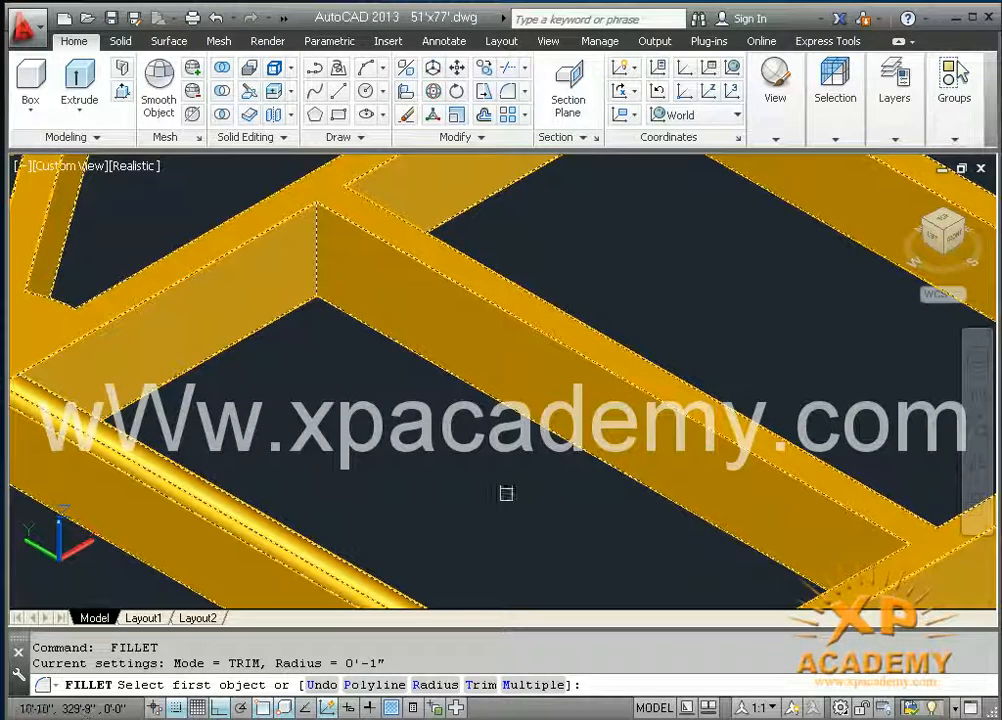
click(587, 357)
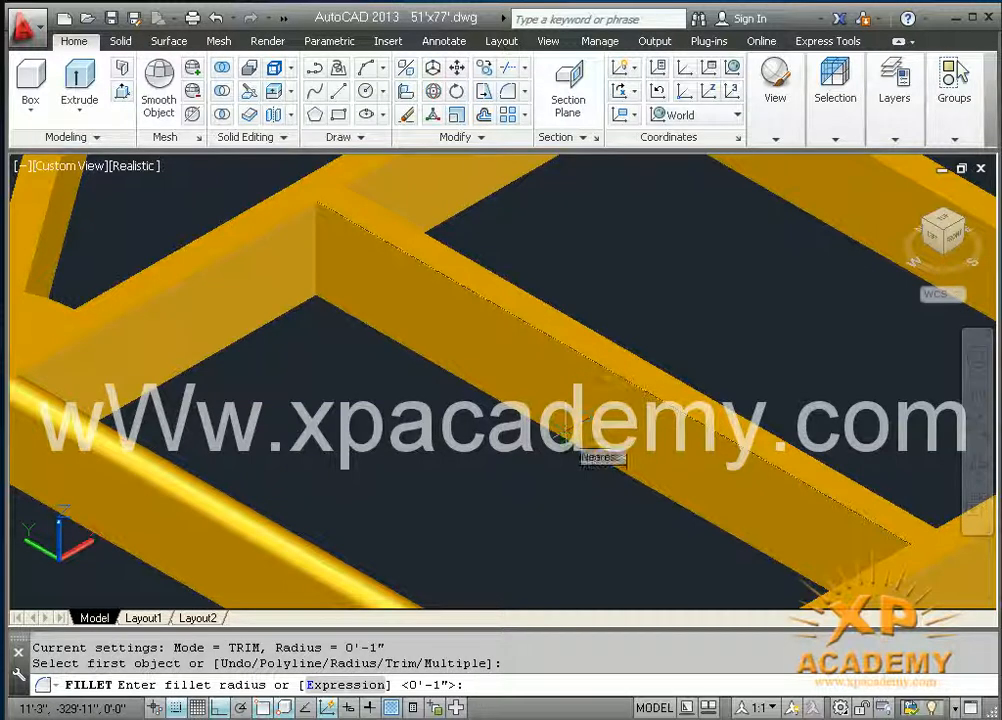
key(Return)
click(560, 405)
key(Return)
Step: Fillet the far top edge of the third mullion with the same 1-inch radius
key(Return)
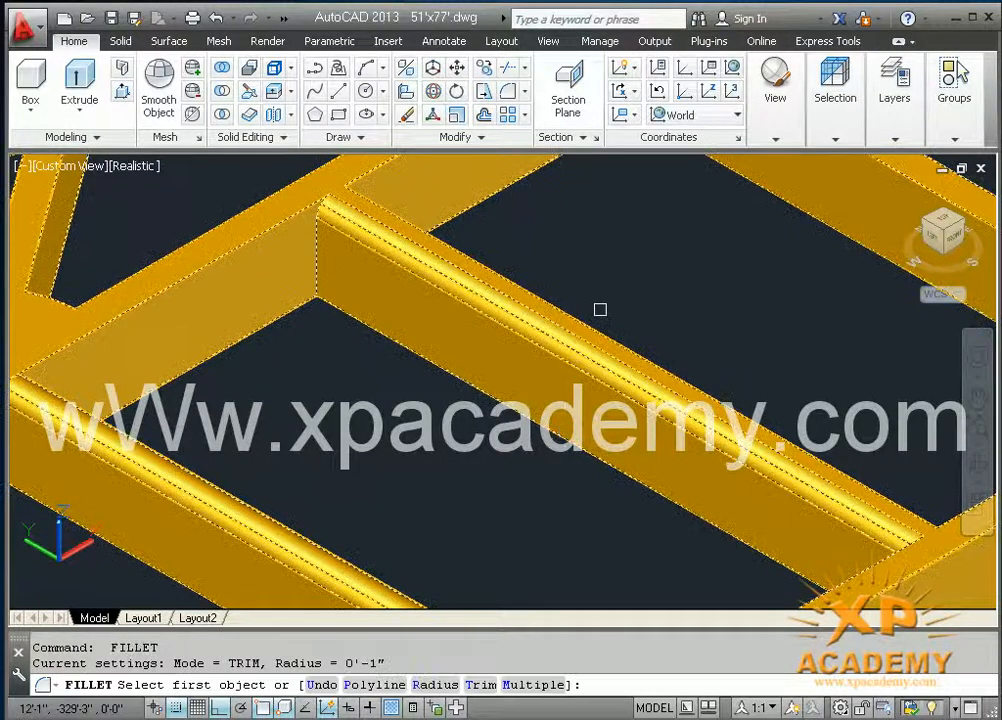
click(587, 316)
key(Return)
key(Return)
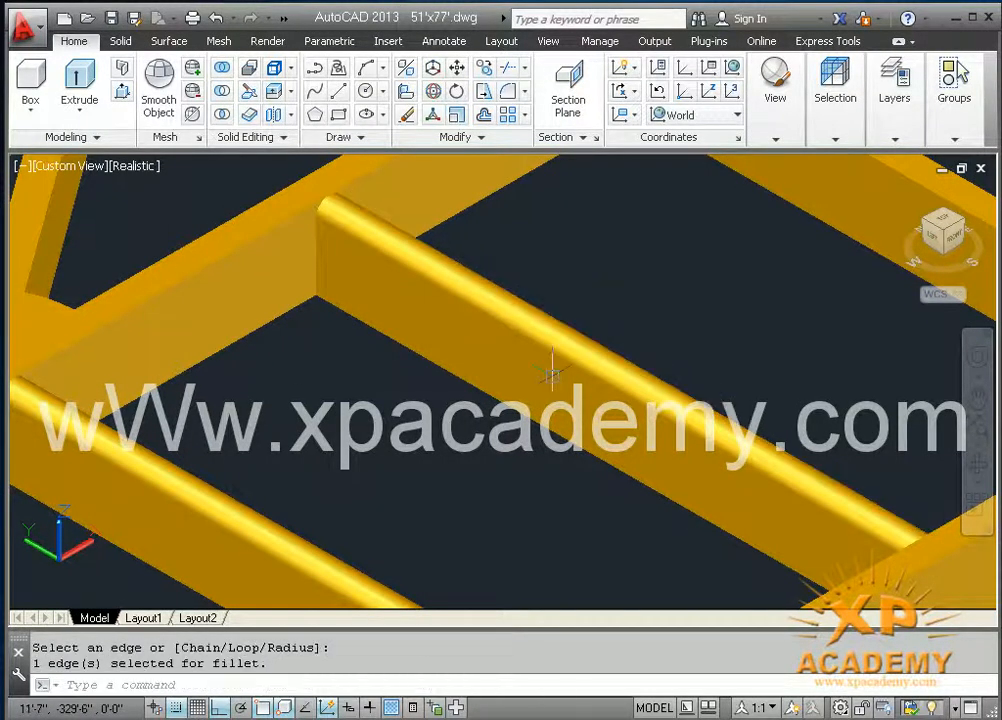
scroll(552, 392, down, 2)
middle_drag(491, 458, 645, 438)
scroll(590, 432, down, 3)
key(Escape)
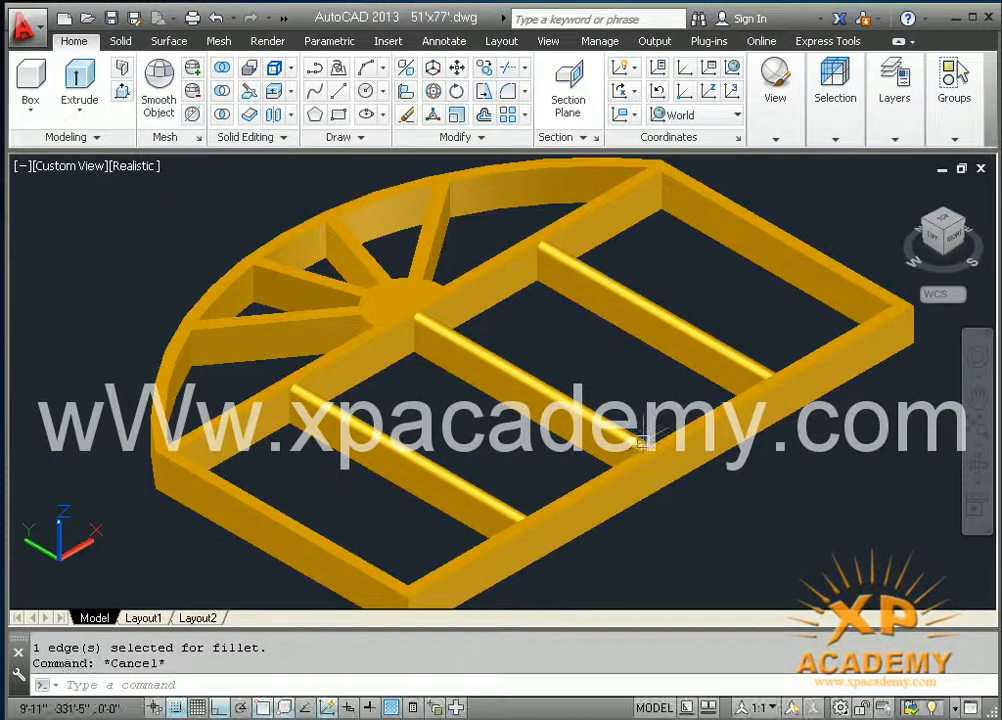
Step: Start copying the flat, filled arched panel located beside the arched window frame, selecting it by its near corner
middle_drag(696, 497, 698, 399)
scroll(681, 449, down, 2)
middle_drag(682, 450, 615, 470)
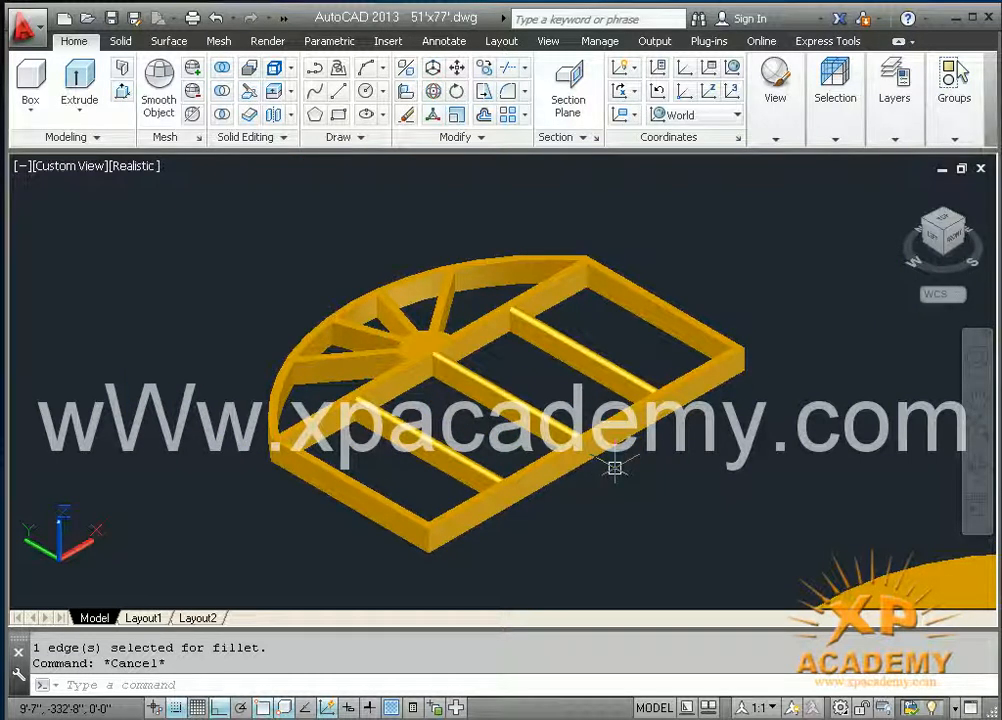
middle_drag(616, 468, 474, 291)
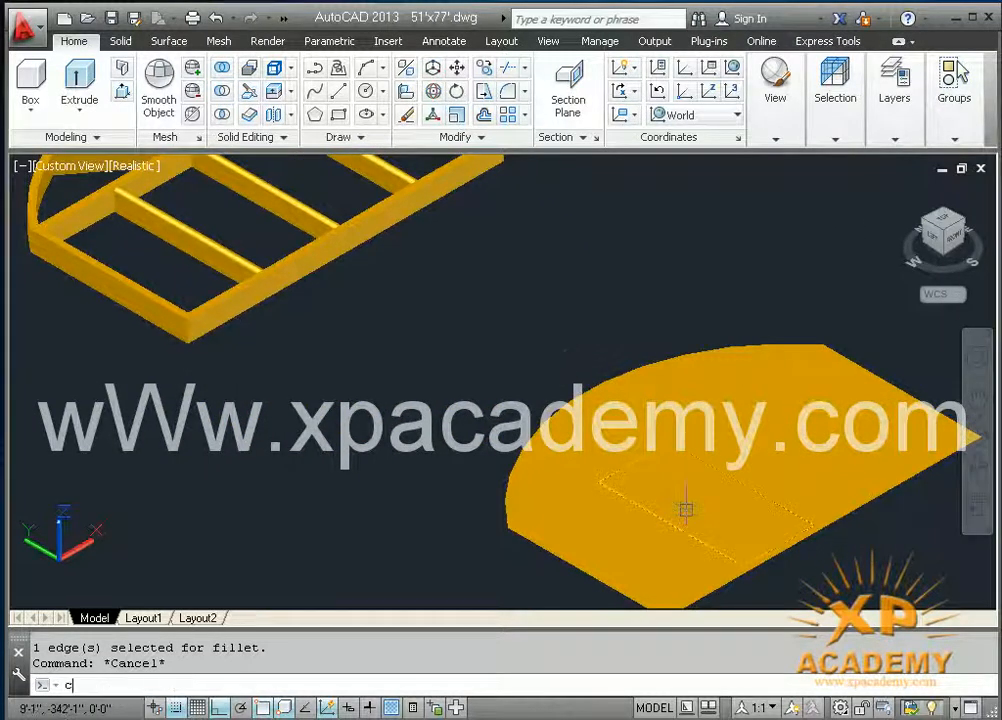
key(space)
middle_drag(695, 526, 681, 418)
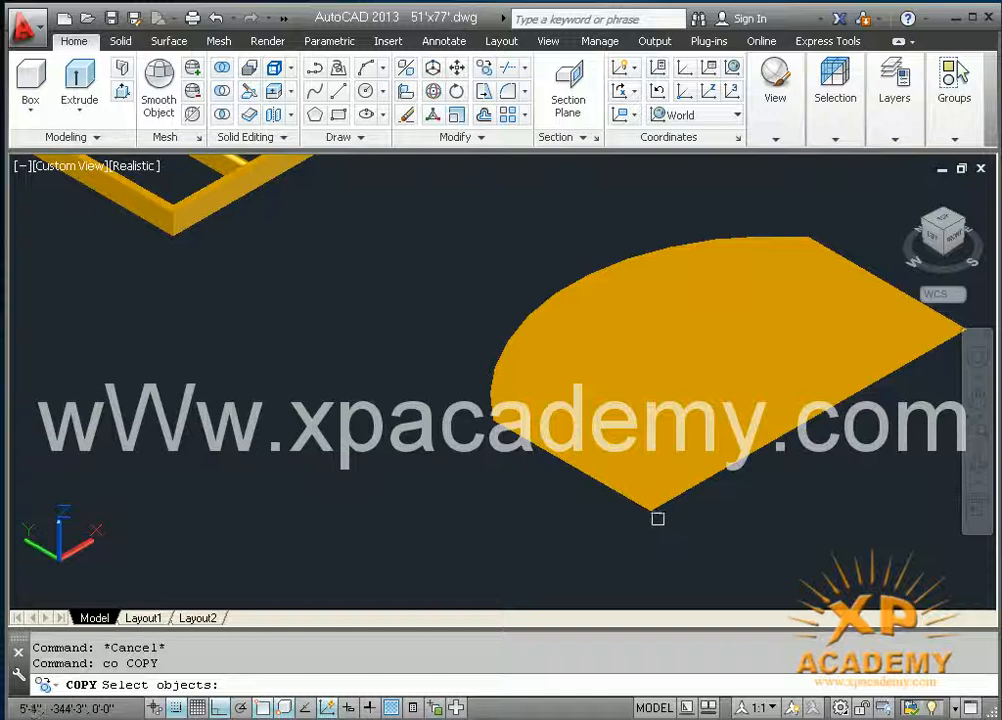
key(space)
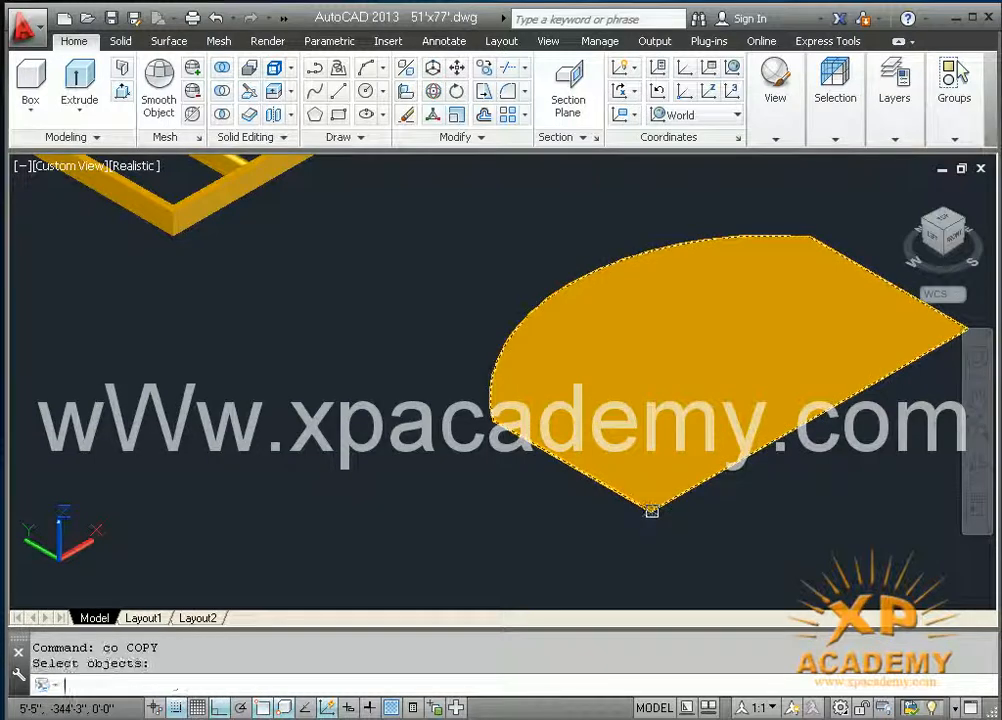
key(space)
click(652, 511)
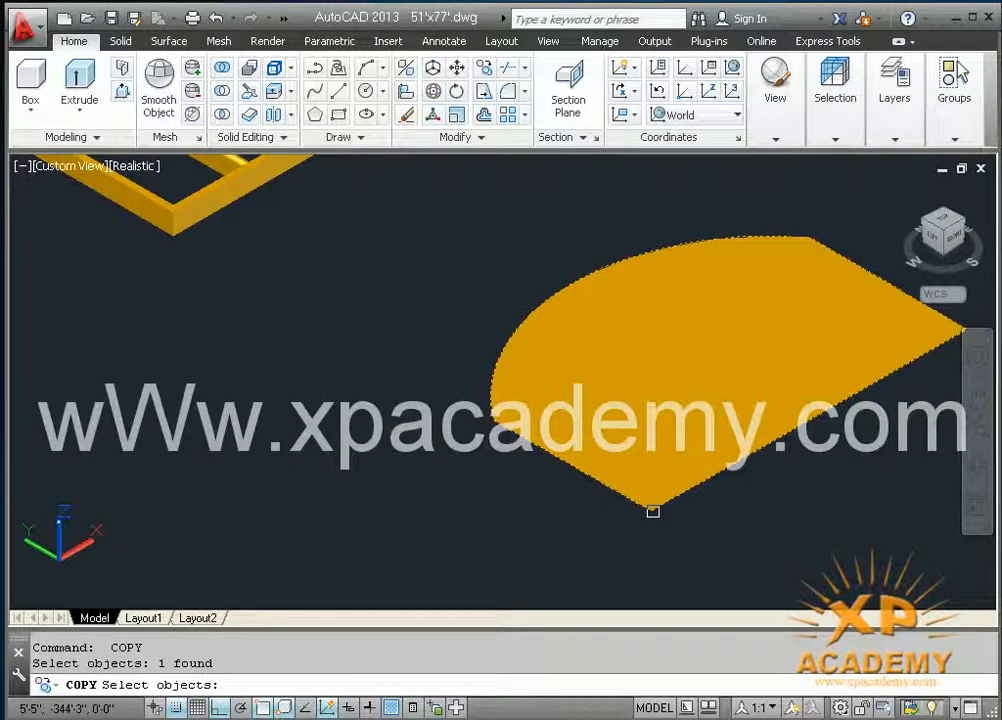
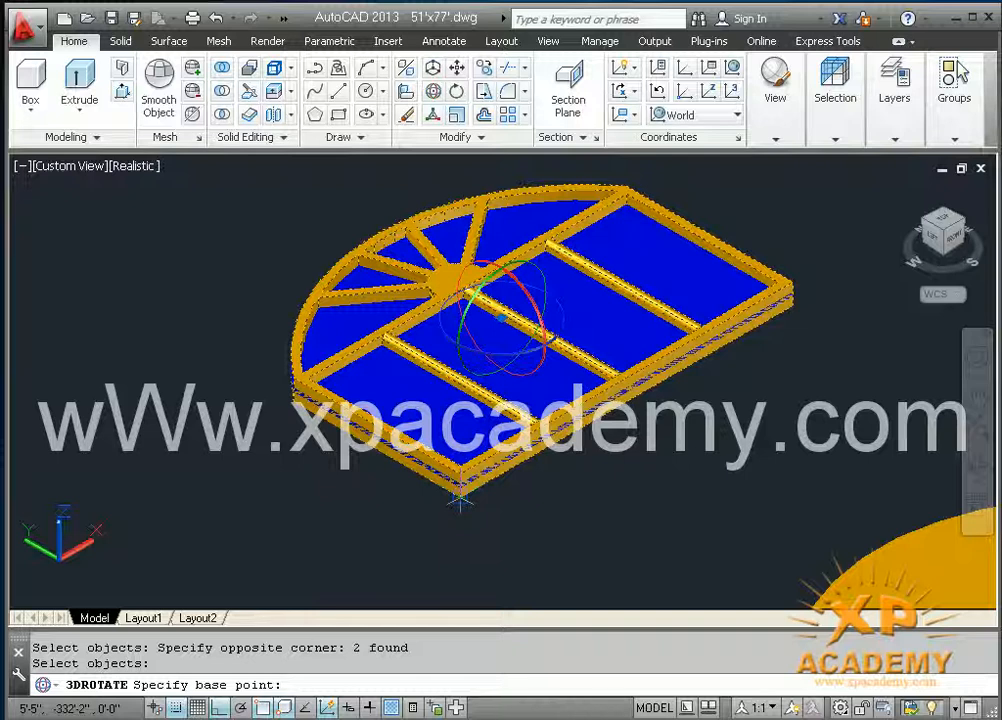
Step: Rotate the arched window frame and panel 90 degrees upright about the X axis through the near bottom corner
click(460, 499)
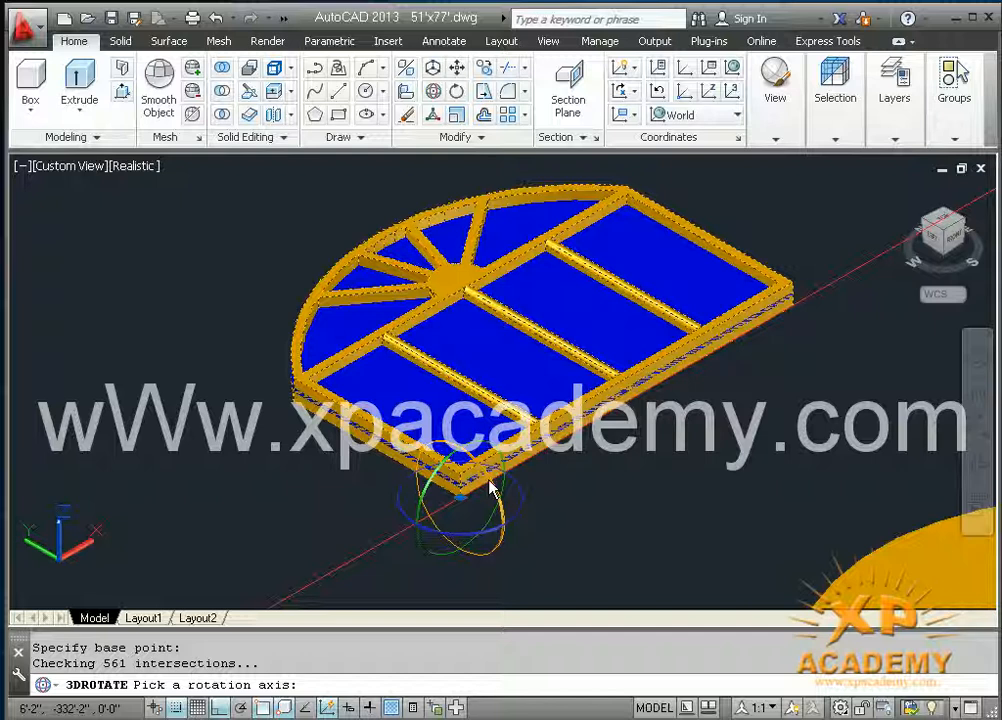
click(491, 487)
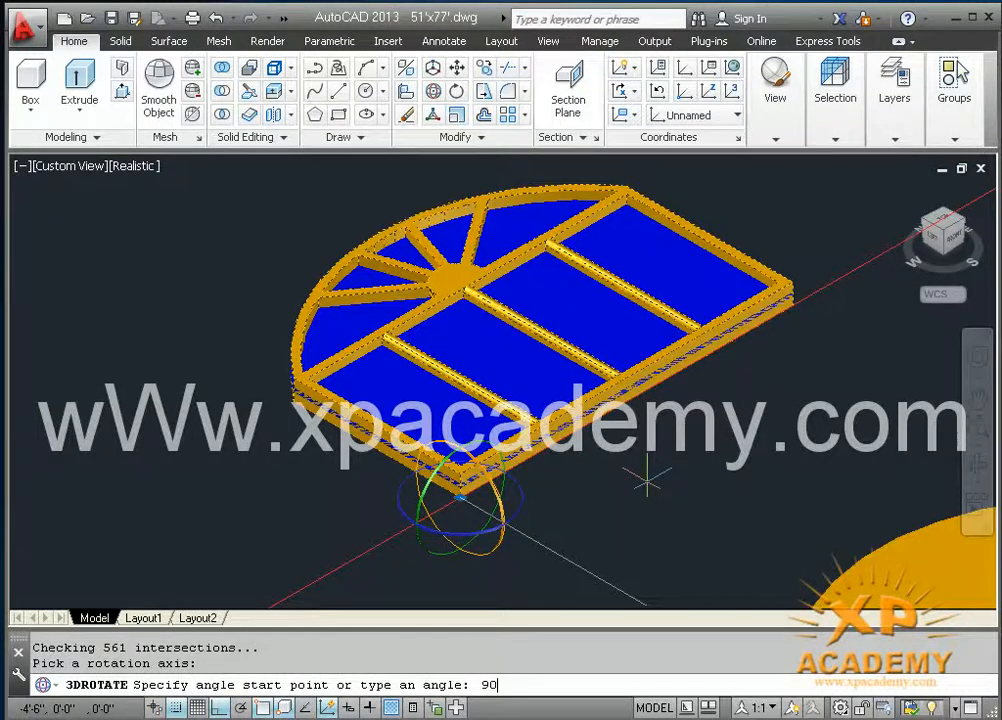
text(90)
key(Return)
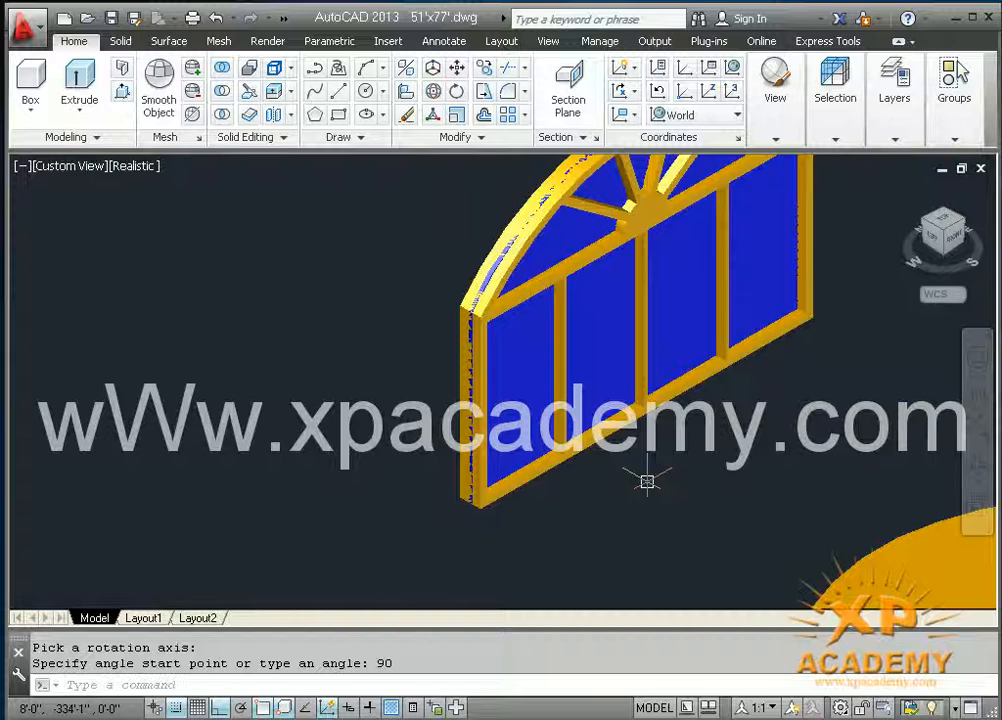
Step: Move the upright arched window frame to the olive-coloured layer
scroll(646, 482, down, 3)
middle_drag(633, 499, 494, 615)
scroll(519, 521, down, 2)
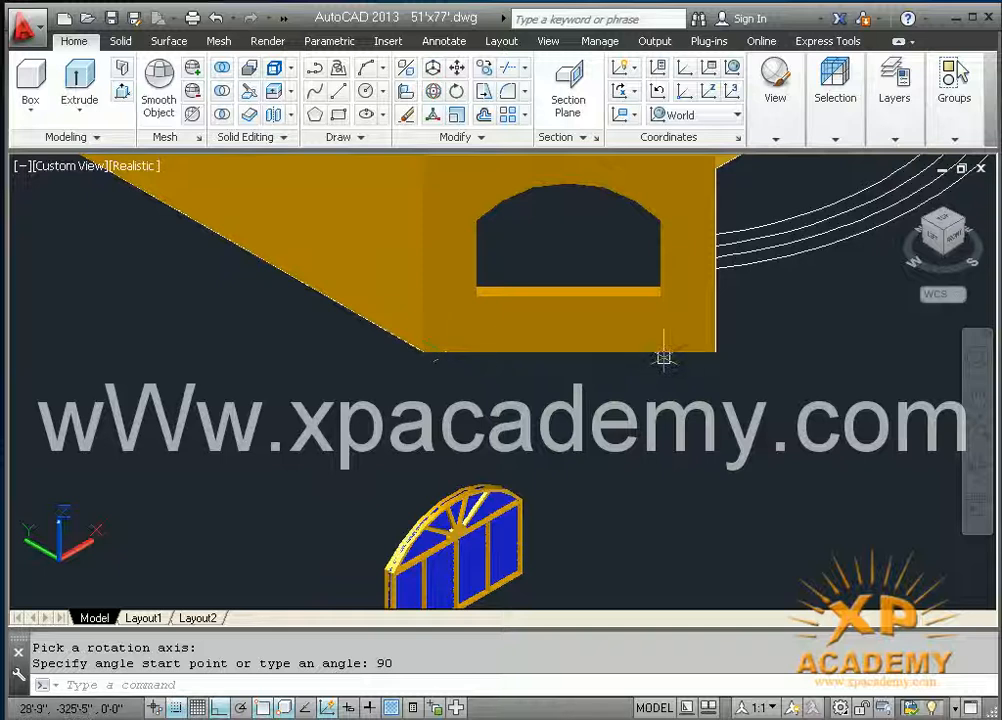
middle_drag(530, 476, 595, 388)
middle_drag(650, 297, 476, 362)
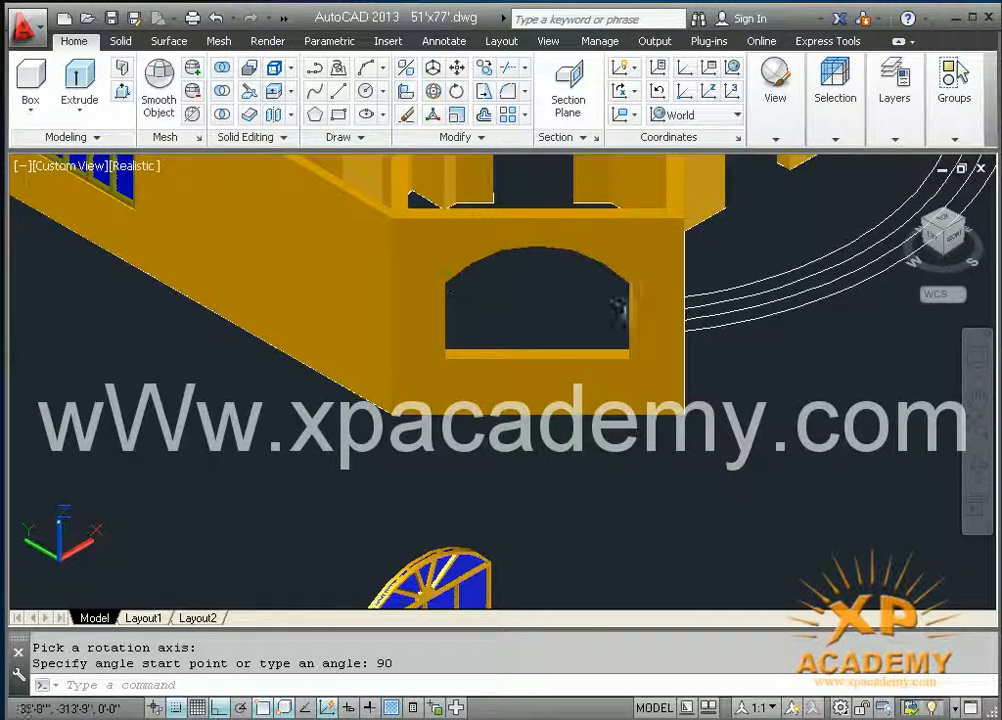
middle_drag(546, 458, 634, 283)
scroll(459, 559, up, 4)
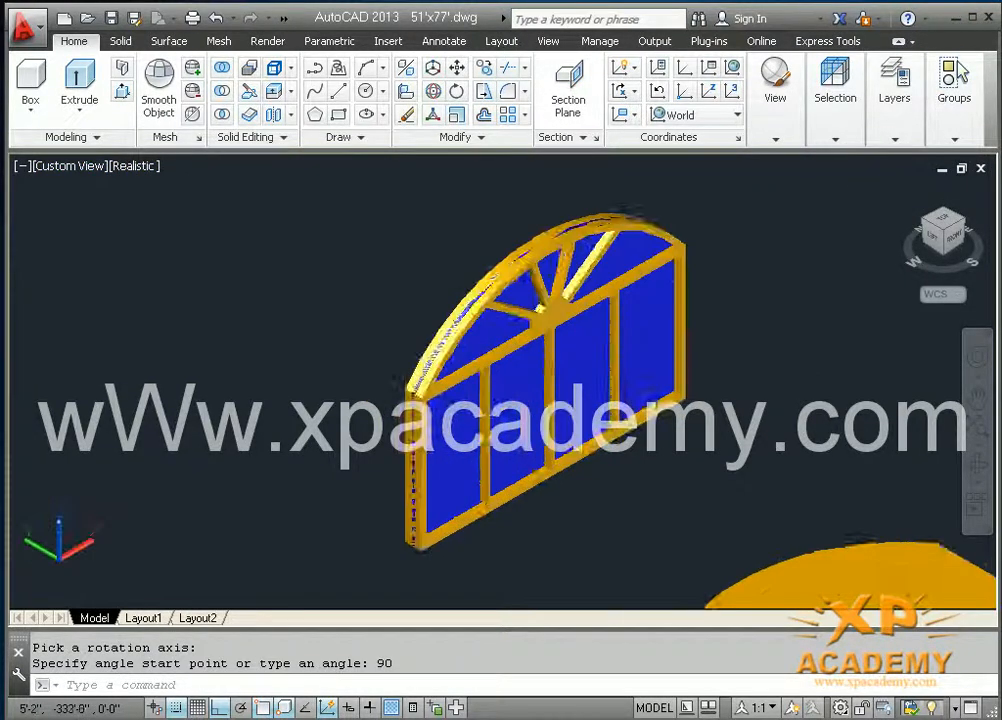
scroll(420, 561, up, 2)
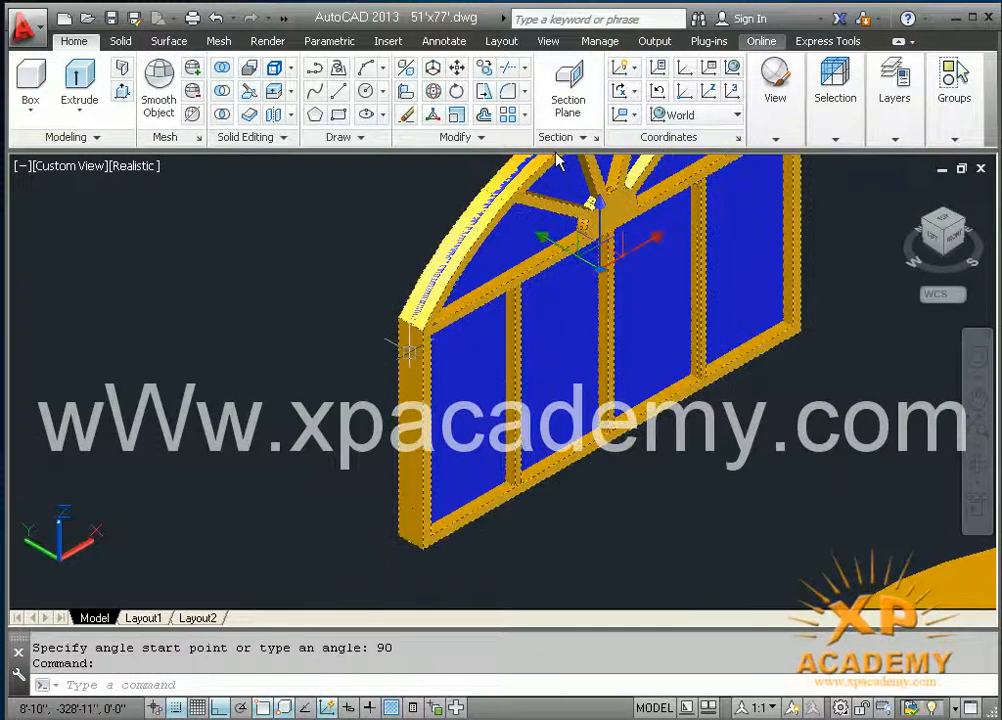
click(911, 140)
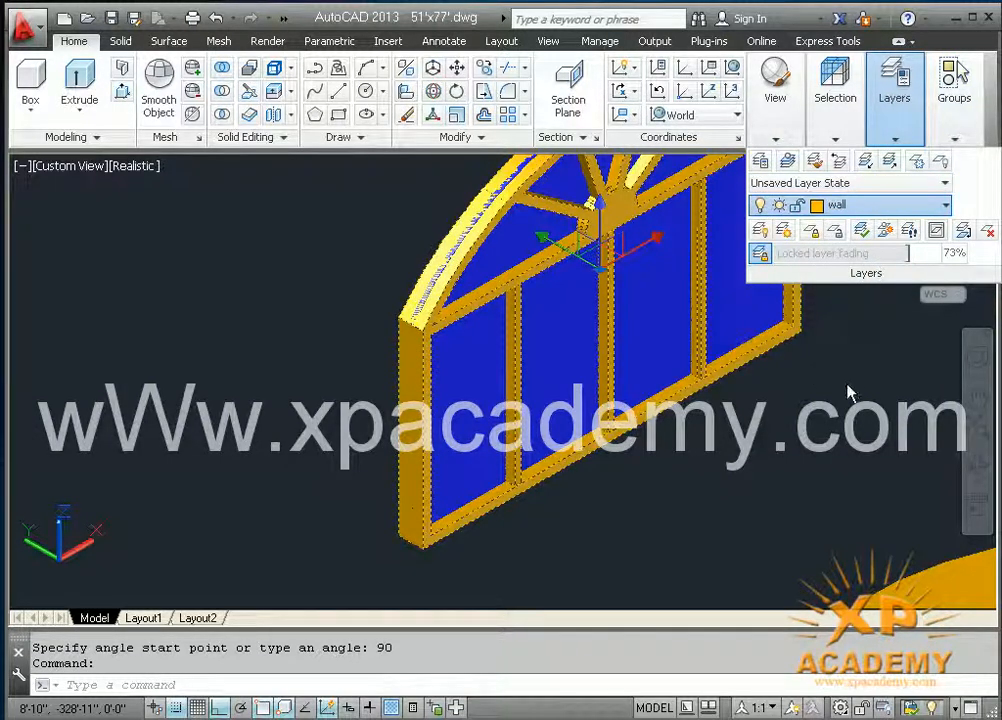
key(Escape)
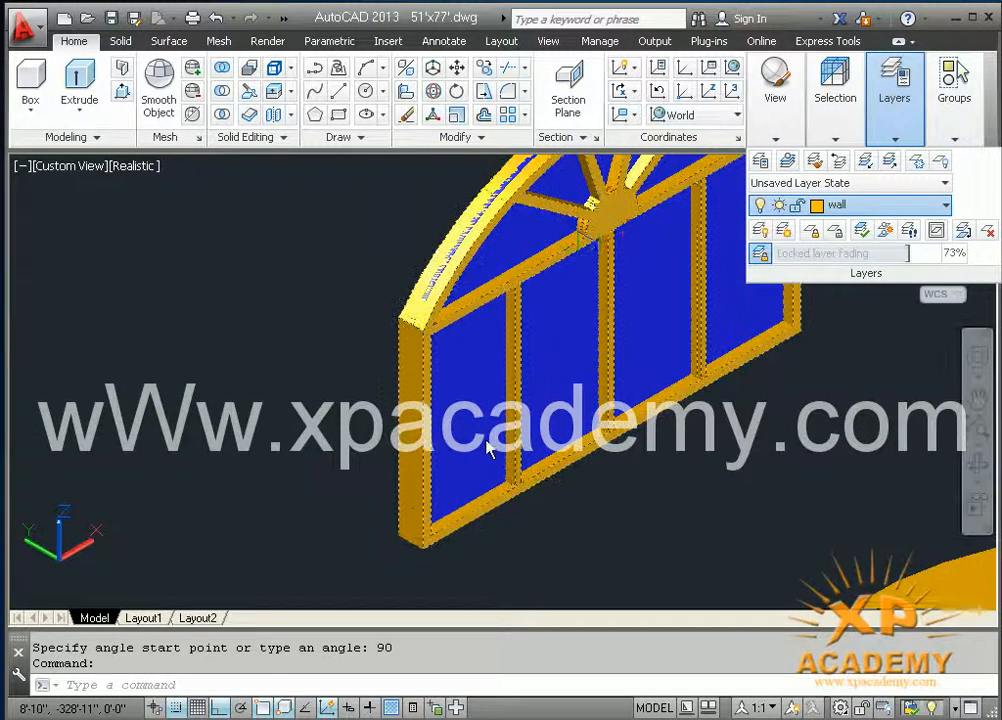
click(489, 442)
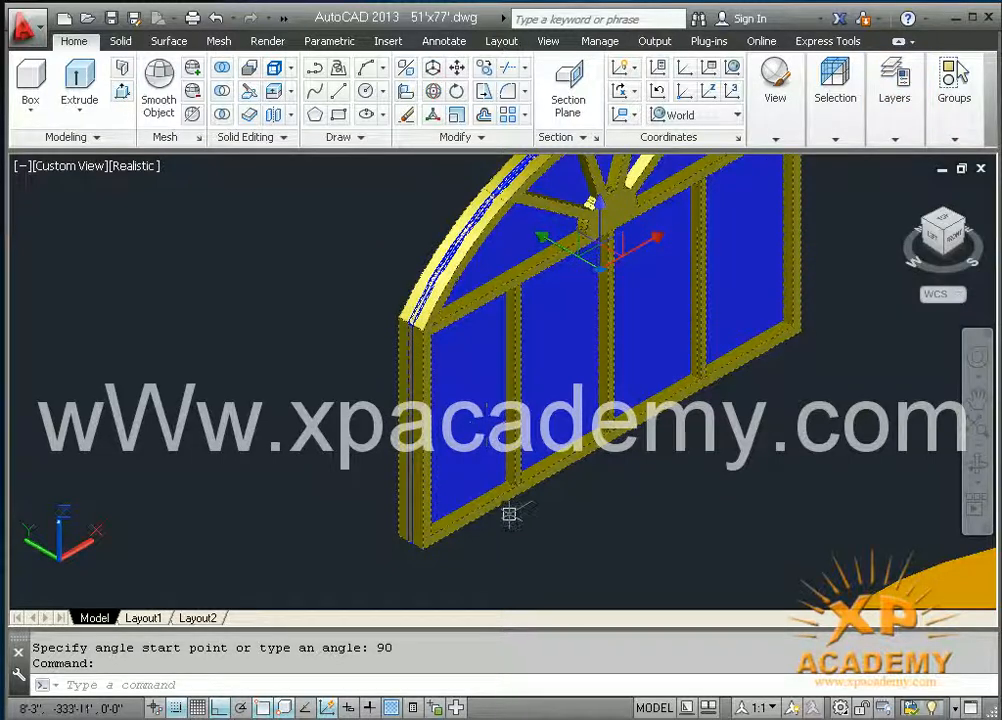
key(Escape)
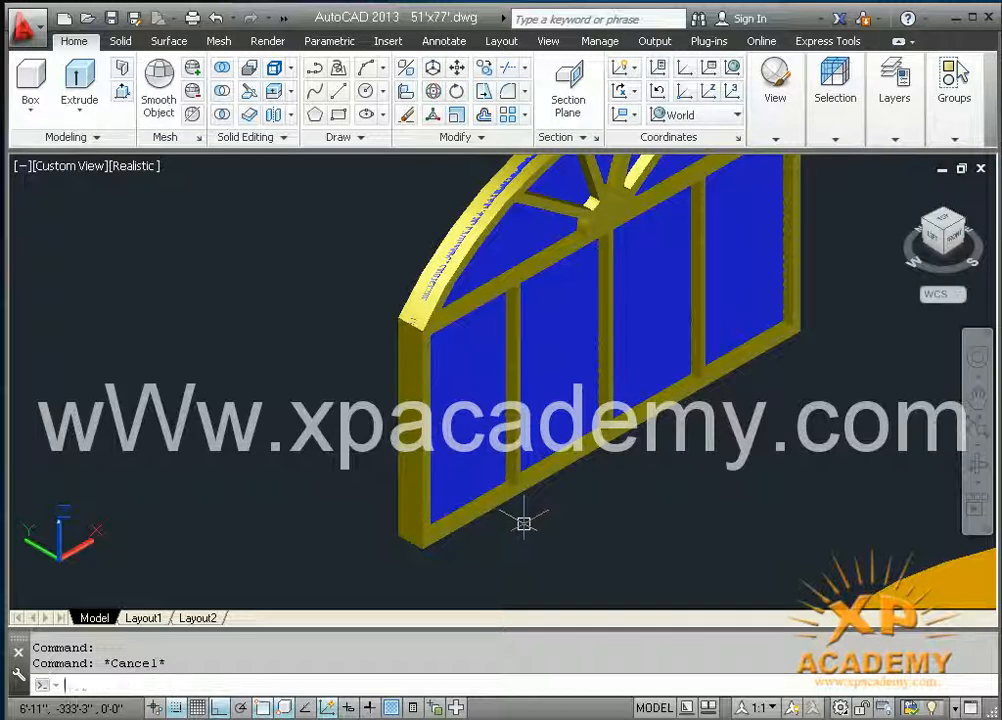
Step: Align the arched window and its panel to the house's arched opening by matching their two outer bottom corners, without scaling
key(Return)
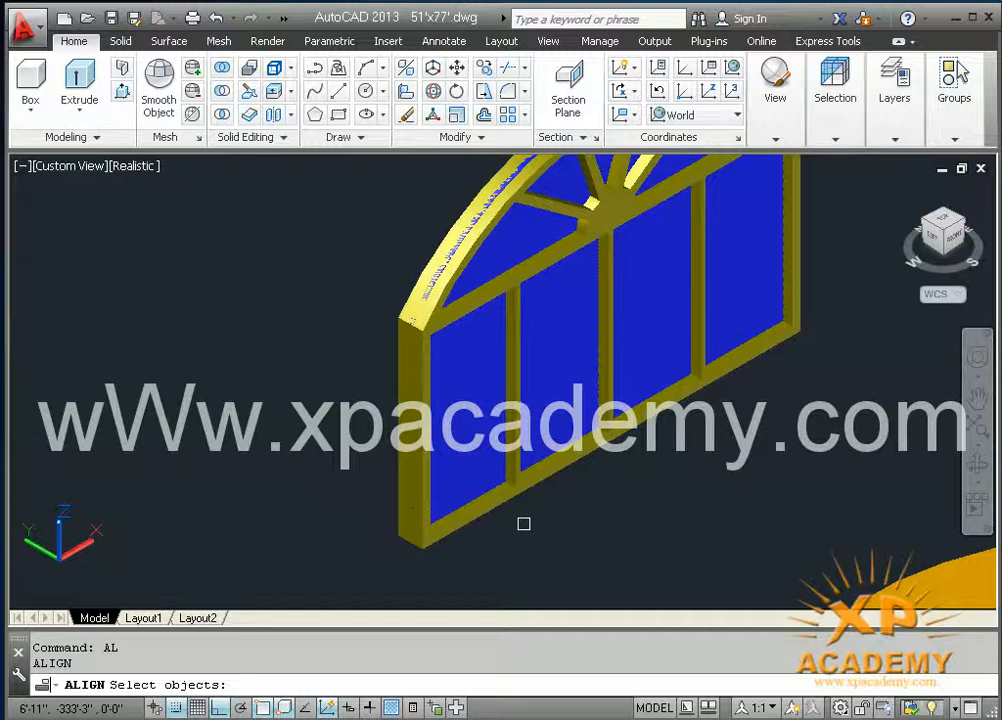
click(524, 521)
click(465, 462)
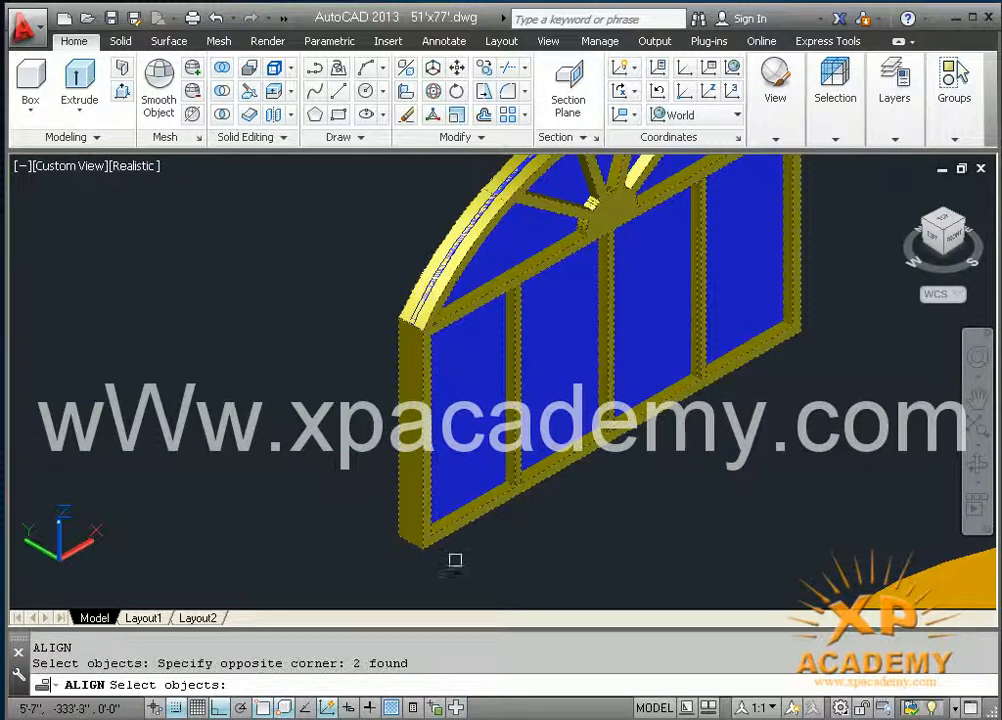
key(Return)
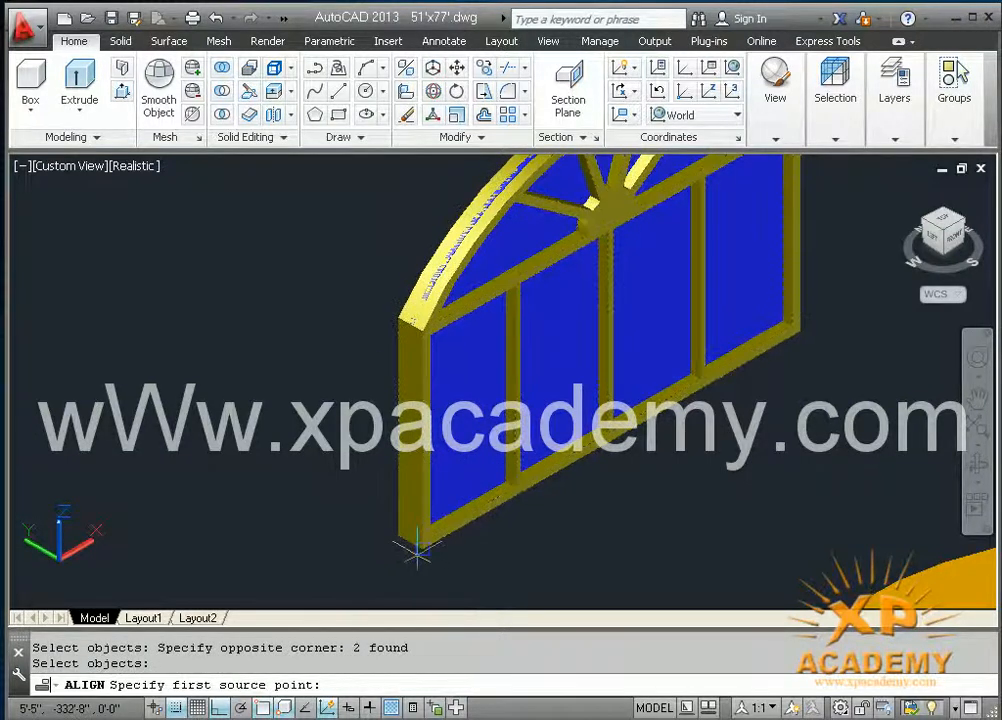
click(422, 548)
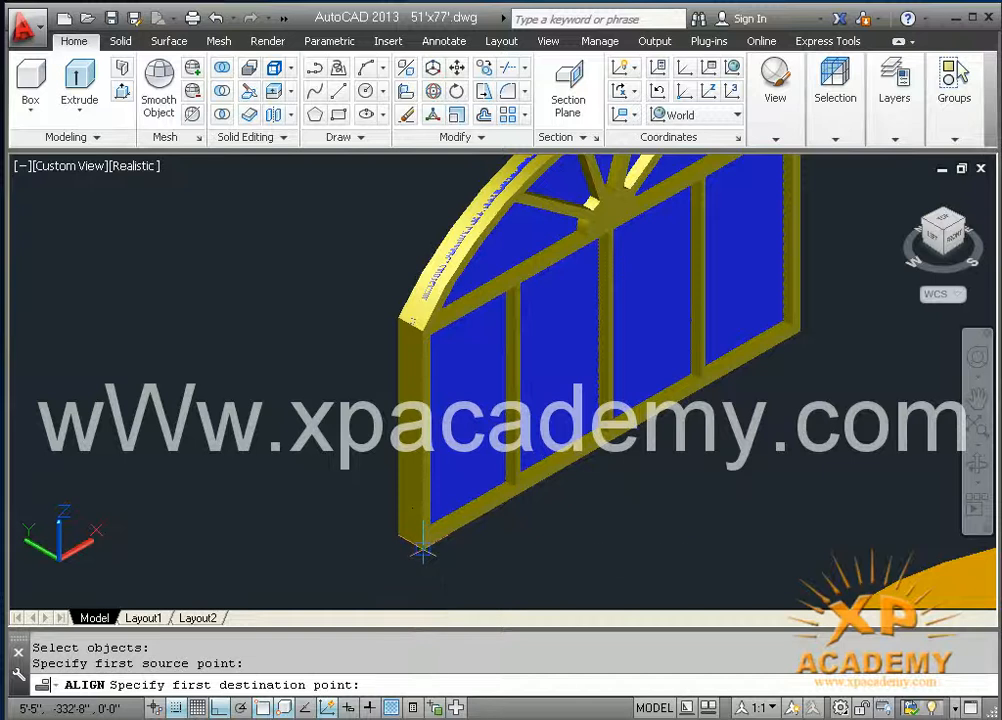
scroll(625, 515, down, 4)
middle_drag(625, 515, 572, 610)
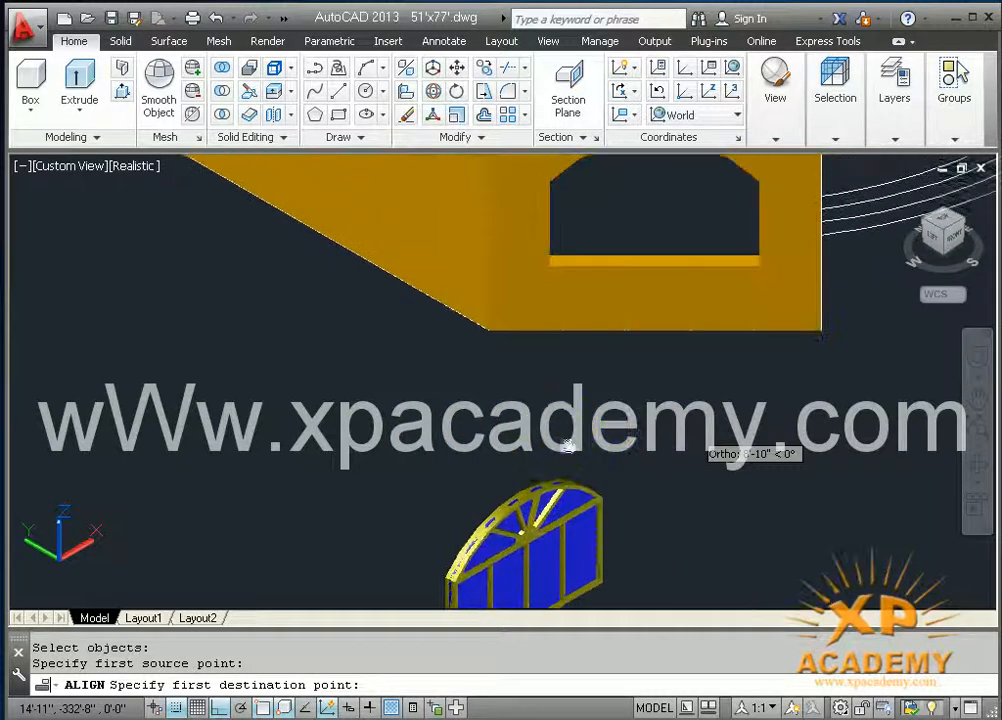
click(550, 265)
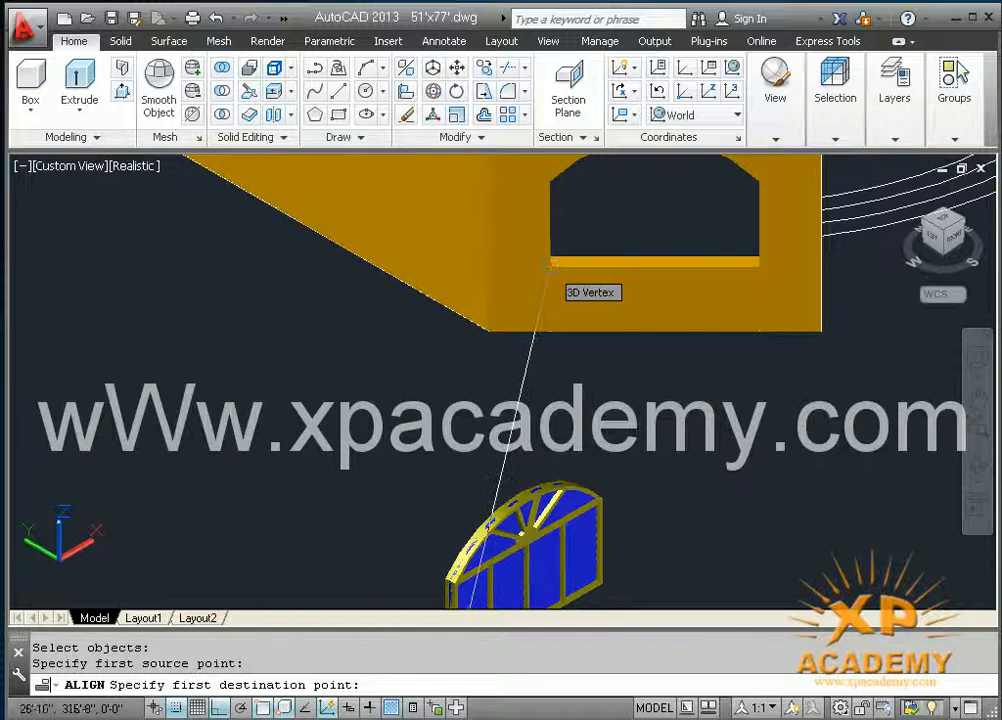
click(605, 582)
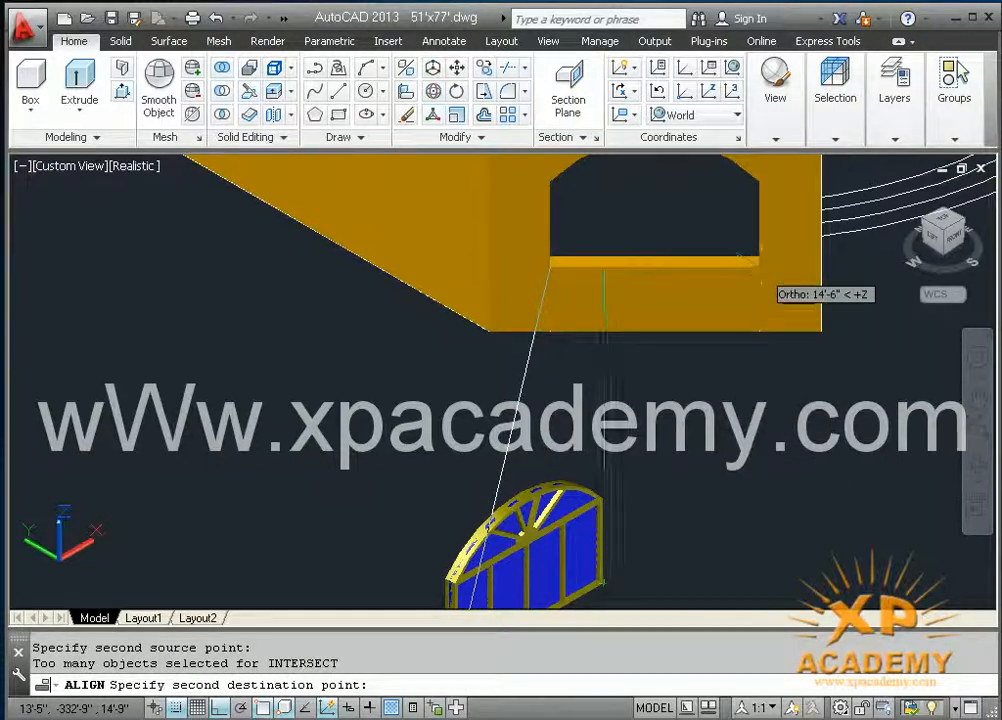
click(759, 263)
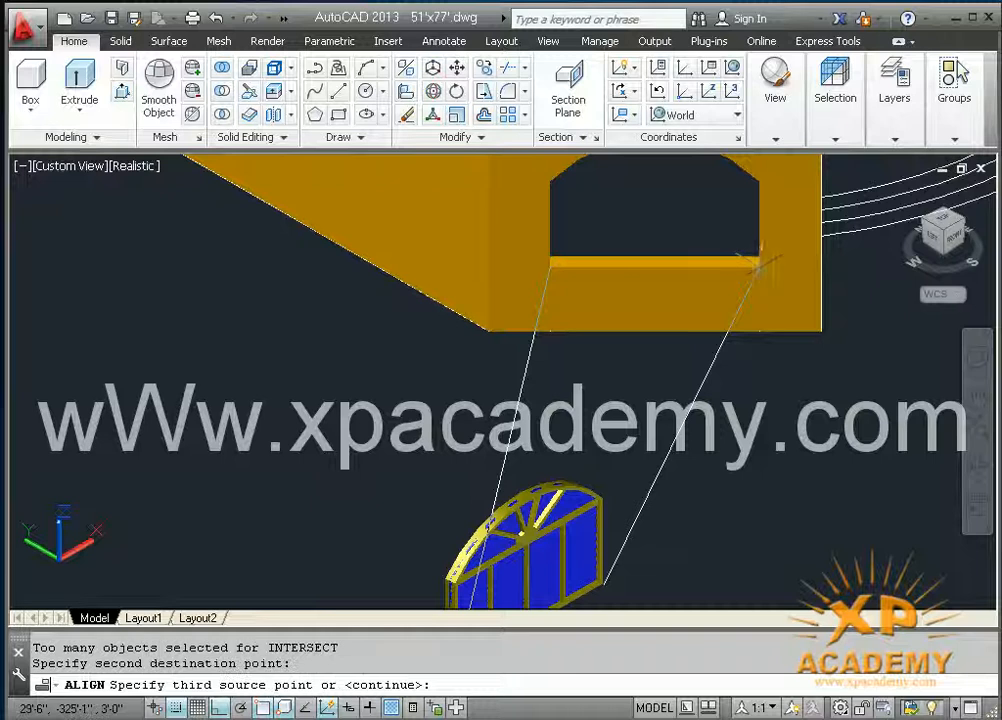
key(Return)
key(Return)
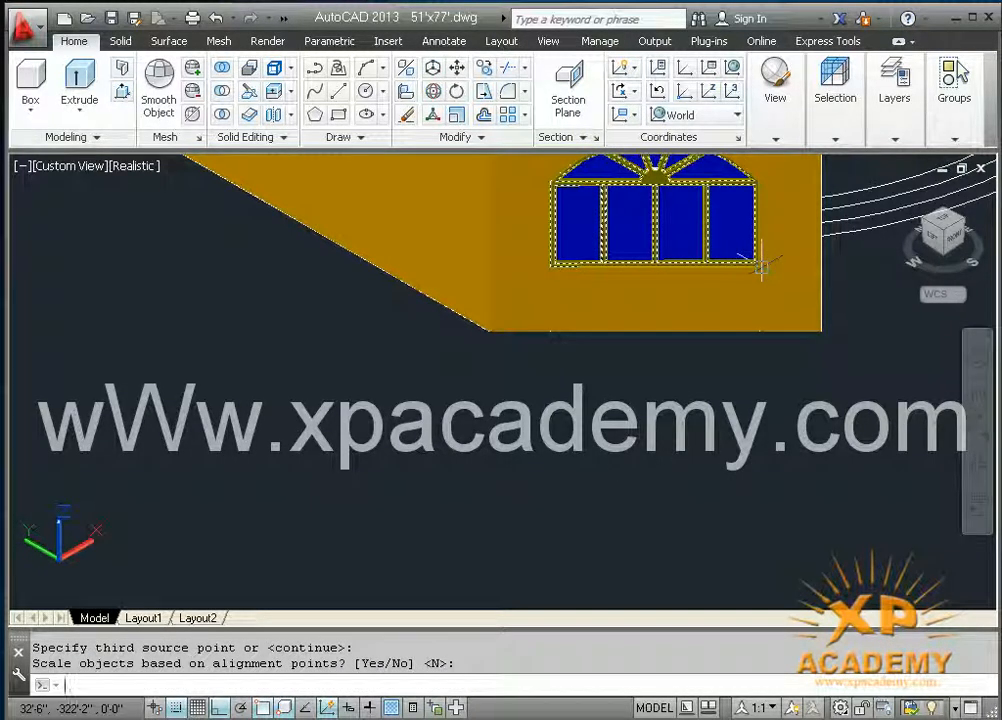
Step: Draw a line at floor level across the open doorway beside the arched window wall, joining the two wall ends
middle_drag(631, 474, 560, 560)
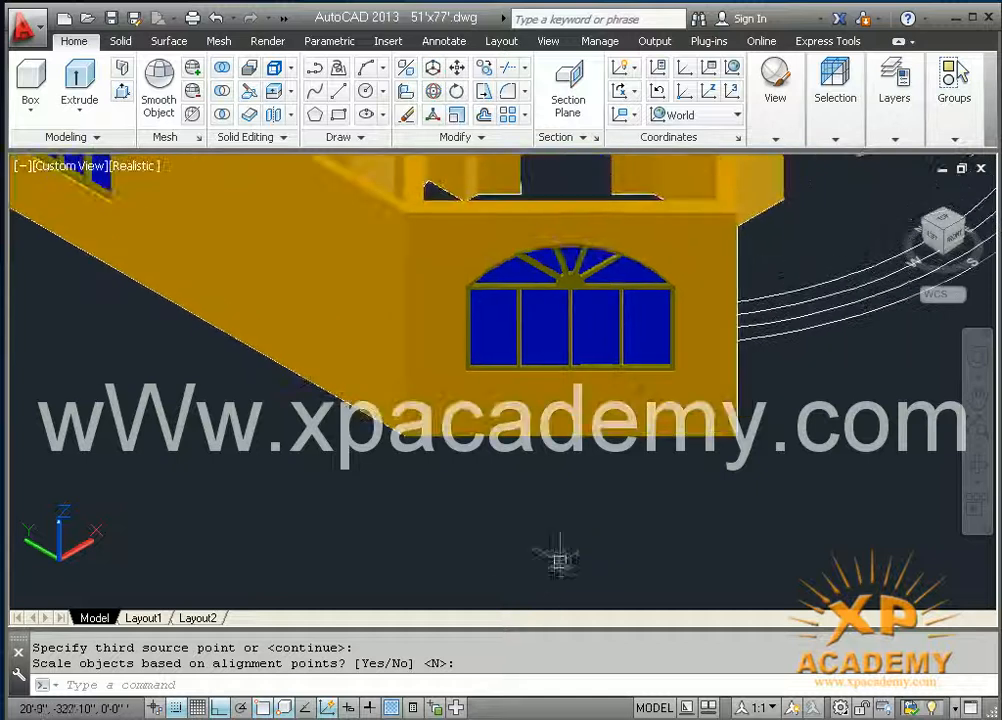
scroll(620, 380, up, 2)
middle_drag(576, 413, 523, 466)
middle_drag(733, 467, 587, 548)
scroll(494, 483, down, 3)
middle_drag(519, 485, 351, 494)
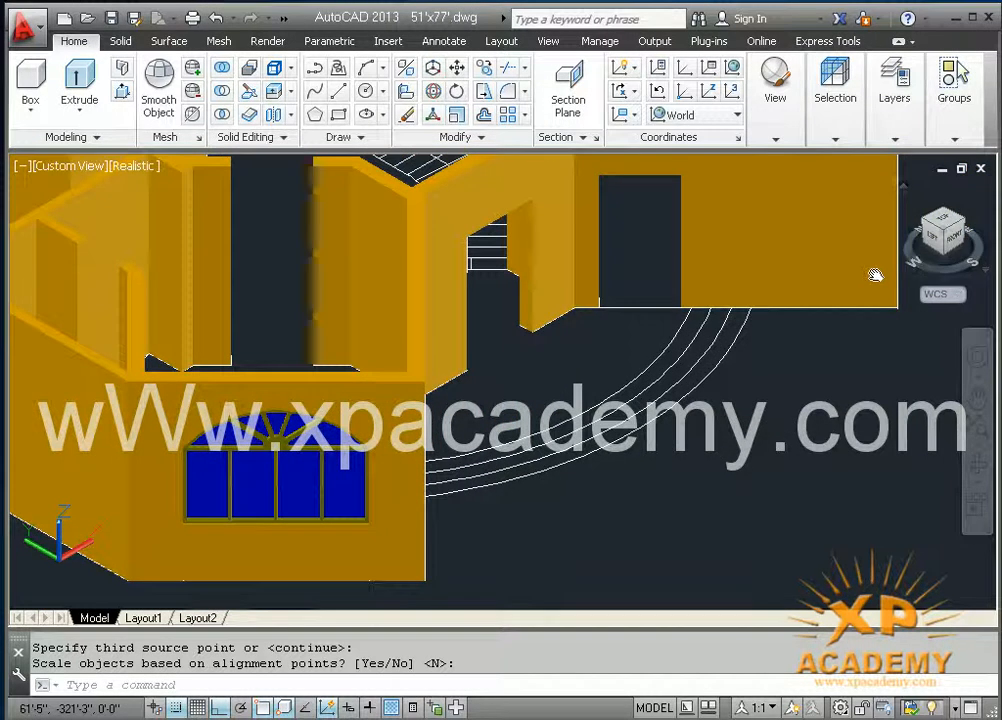
middle_drag(875, 275, 850, 291)
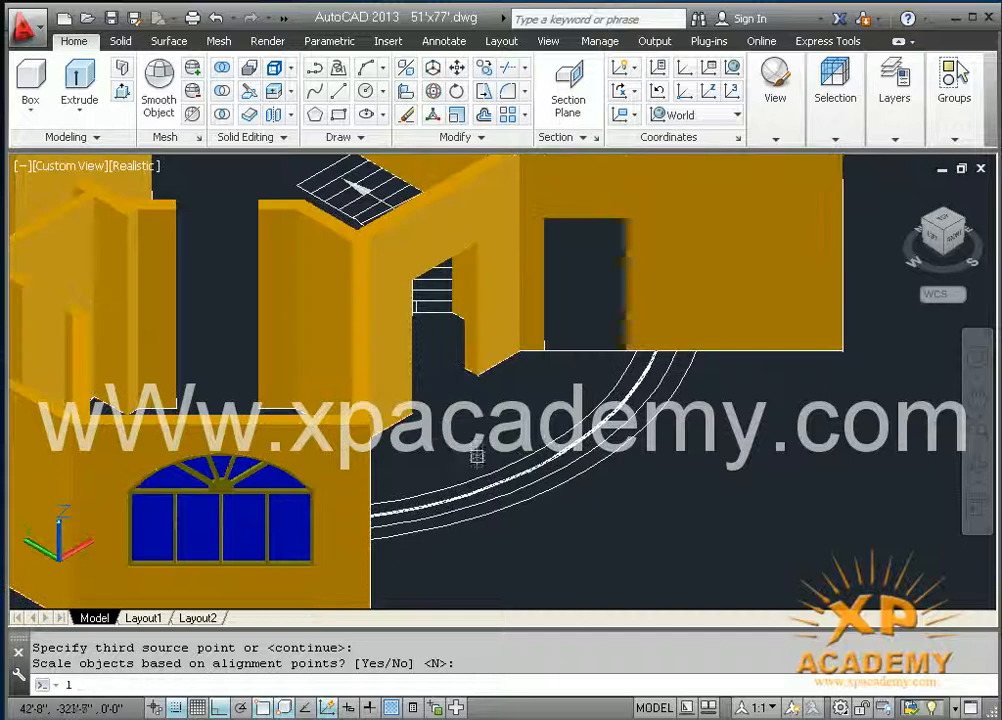
text(1)
key(Return)
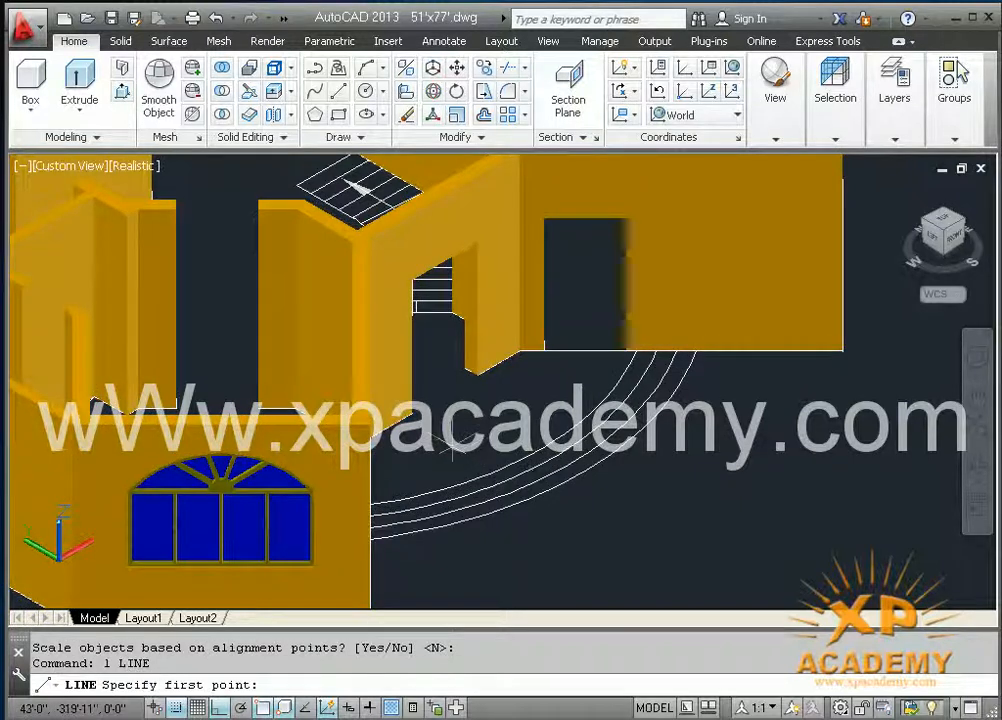
click(428, 400)
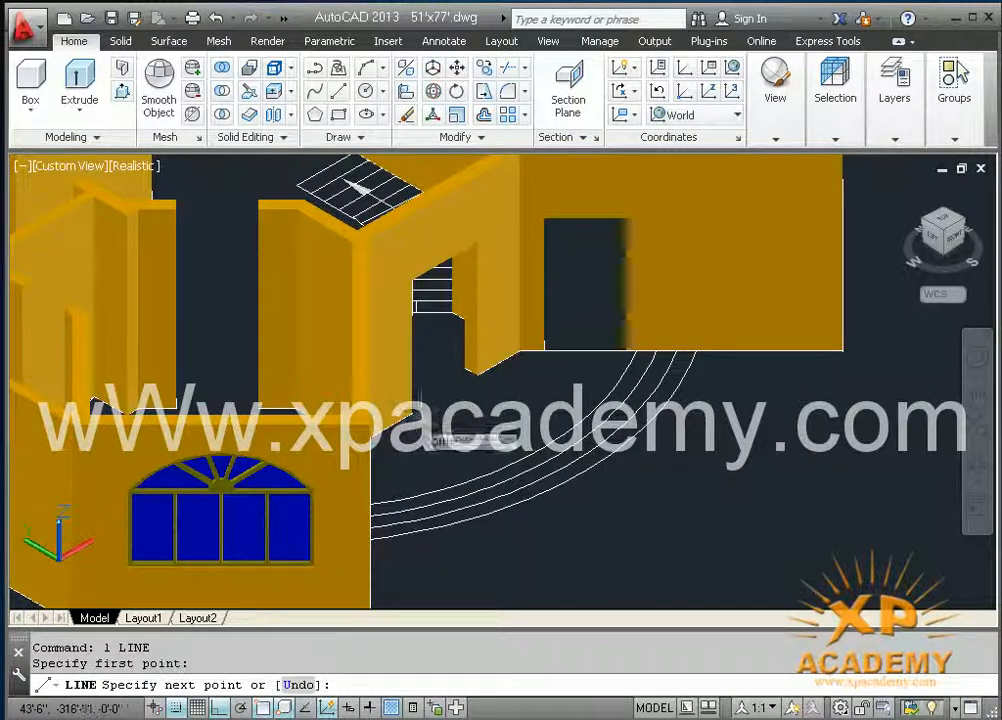
click(478, 376)
key(Return)
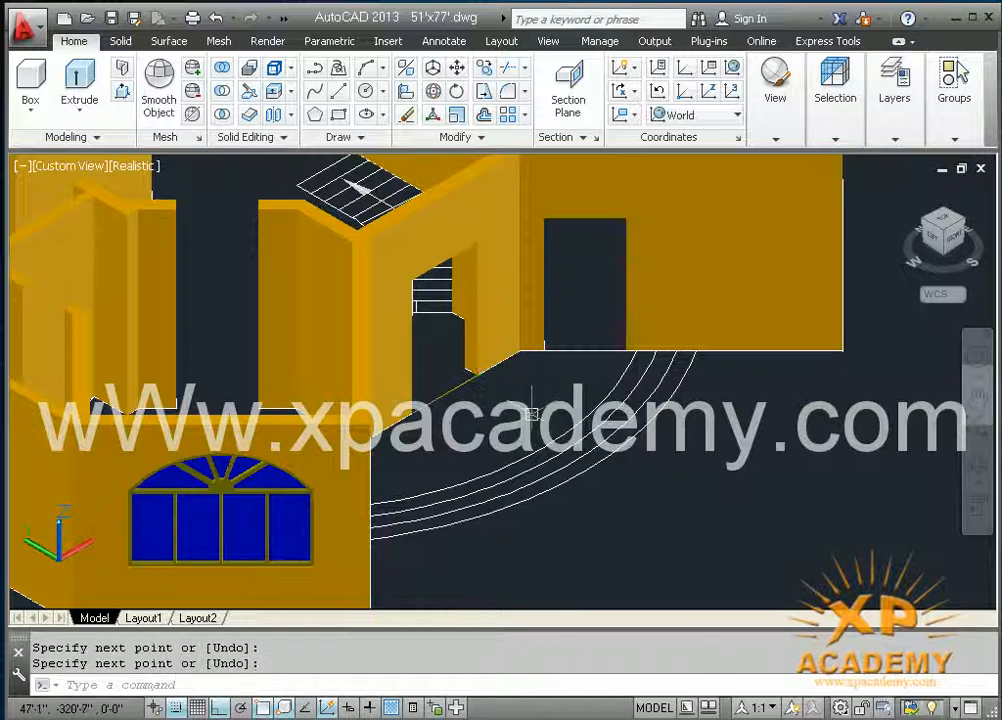
middle_drag(271, 535, 437, 520)
scroll(425, 518, up, 3)
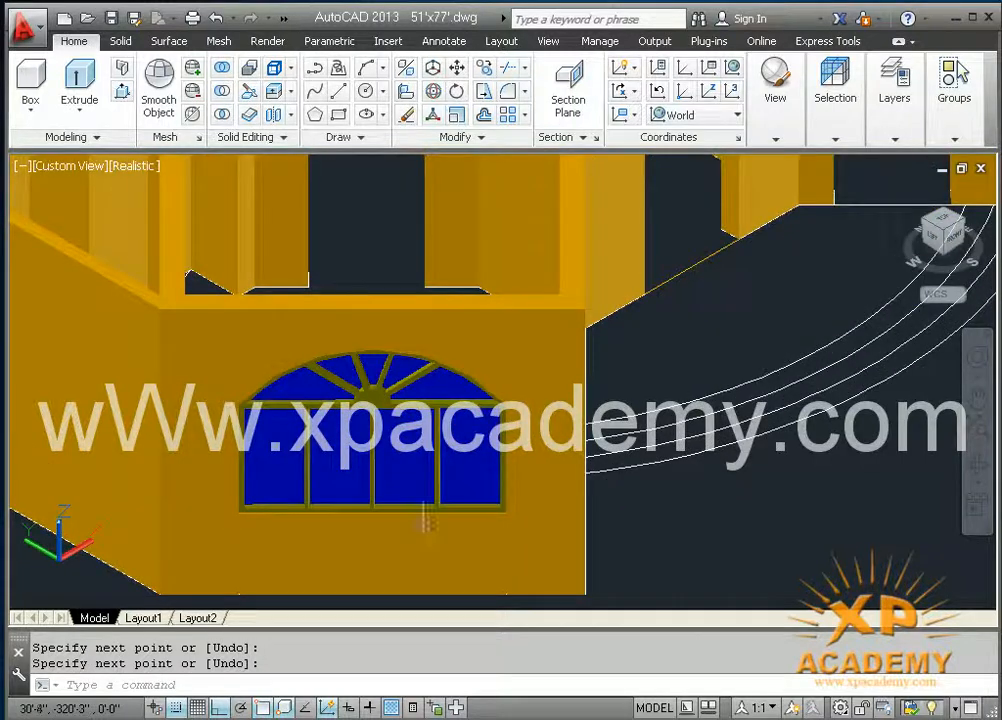
text(mi)
key(Return)
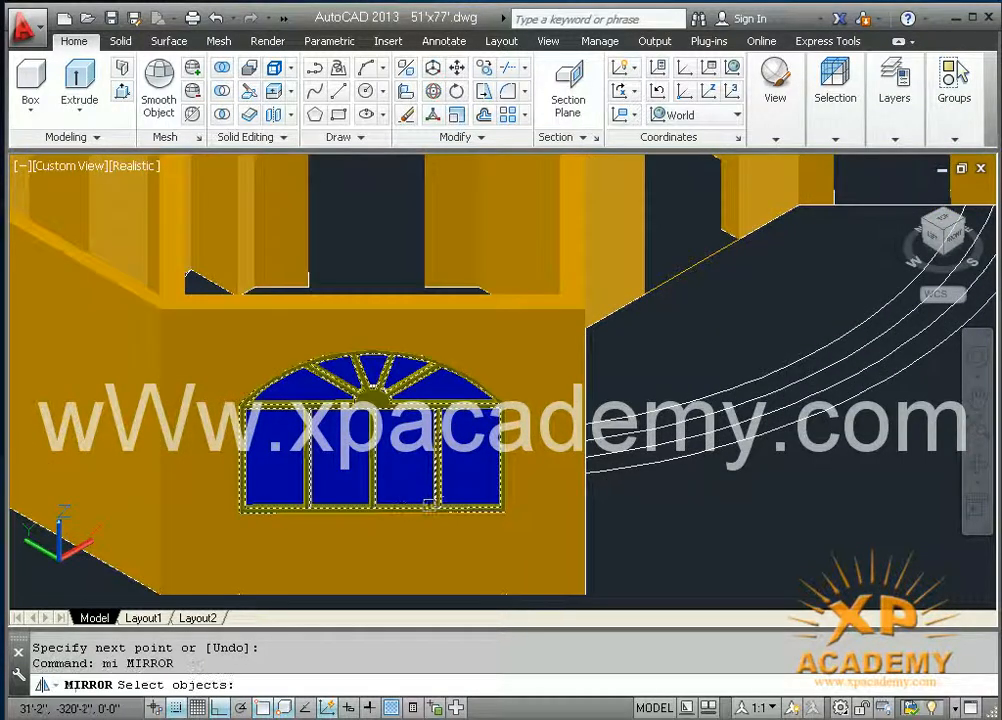
scroll(428, 507, up, 3)
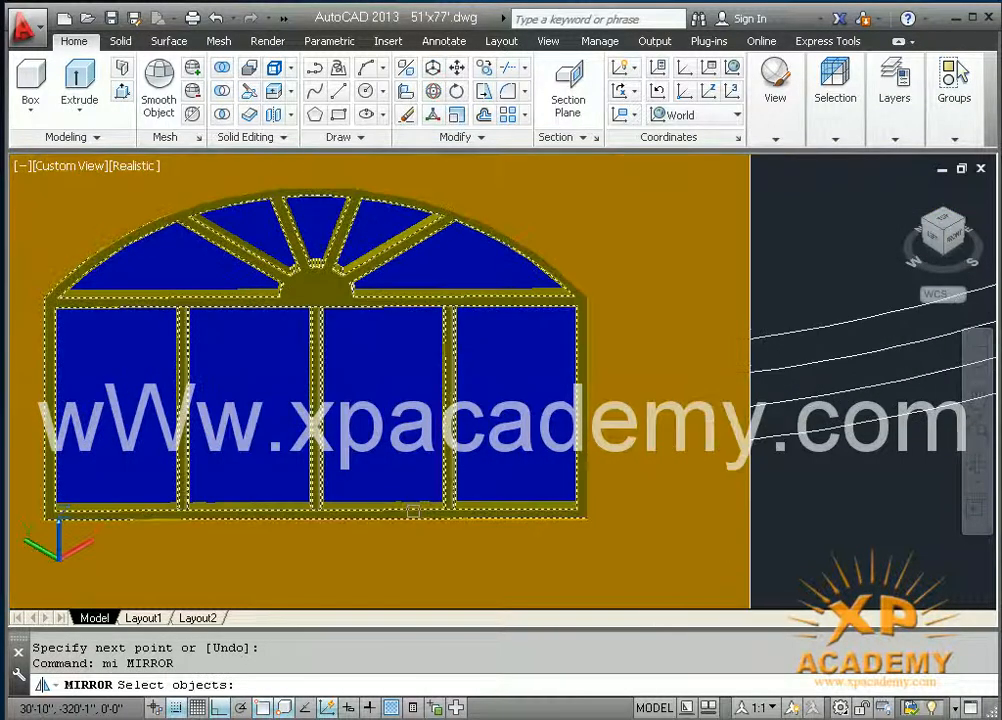
click(412, 511)
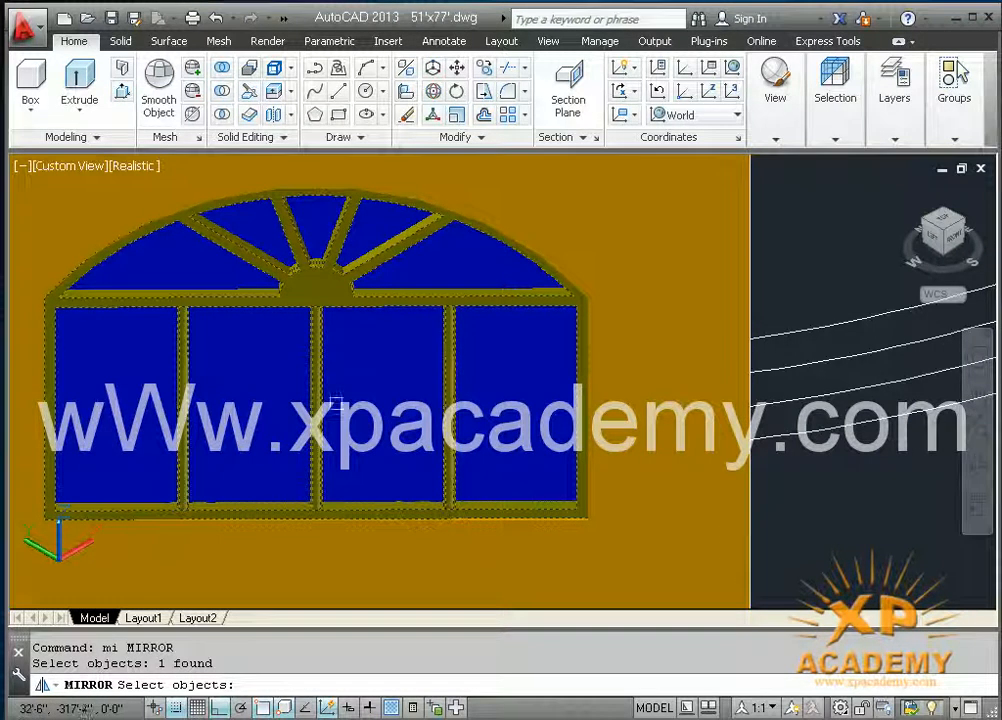
scroll(420, 376, down, 3)
key(Escape)
key(Escape)
Step: Mirror the arched window frame and its panel across the line perpendicular to the doorway threshold at its midpoint, keeping the originals
text(mirror)
key(Return)
click(436, 532)
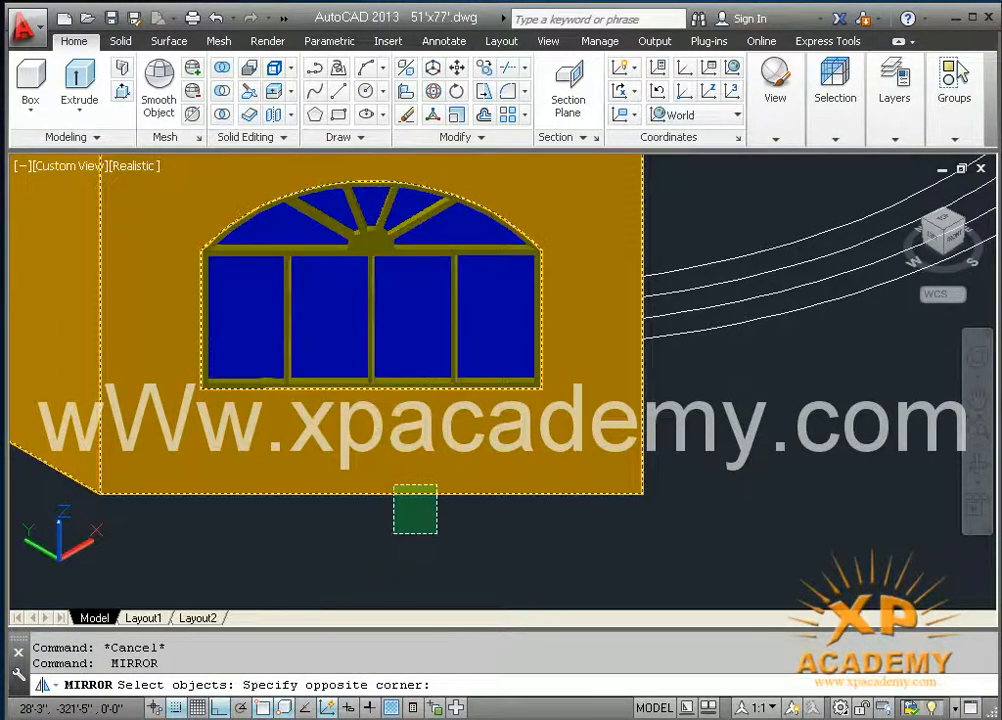
click(395, 364)
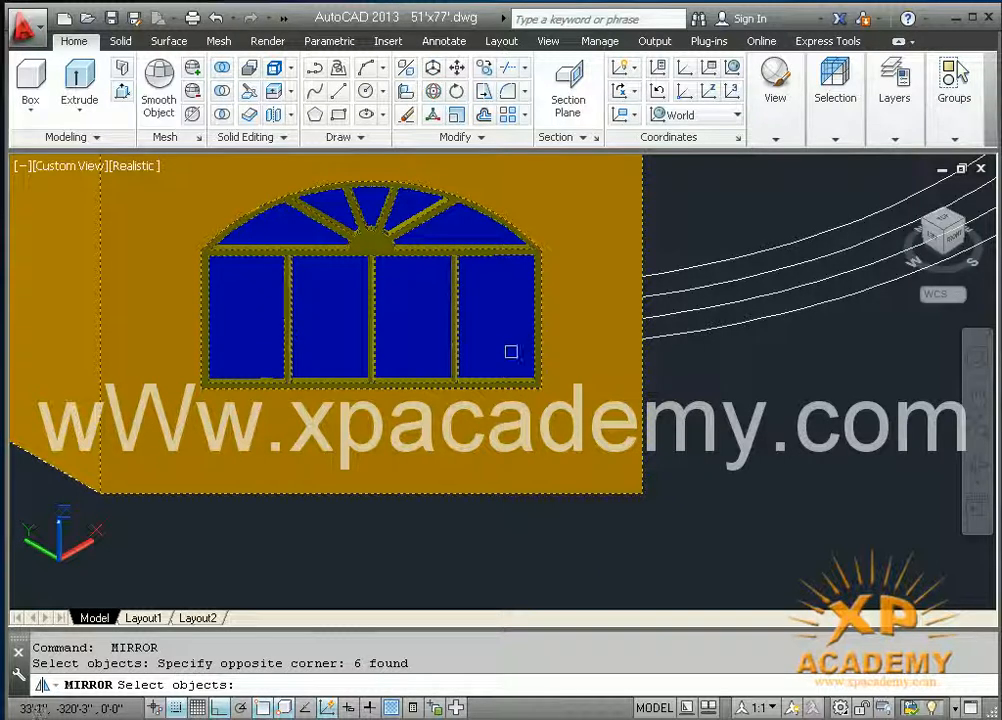
click(452, 549)
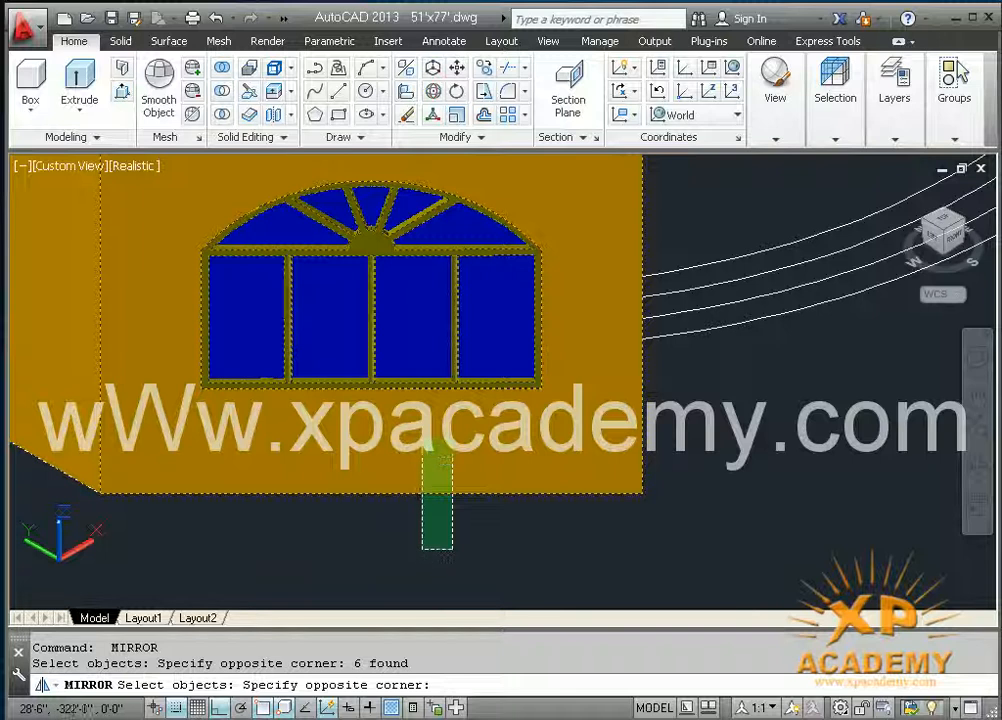
shift+click(427, 404)
scroll(443, 473, down, 5)
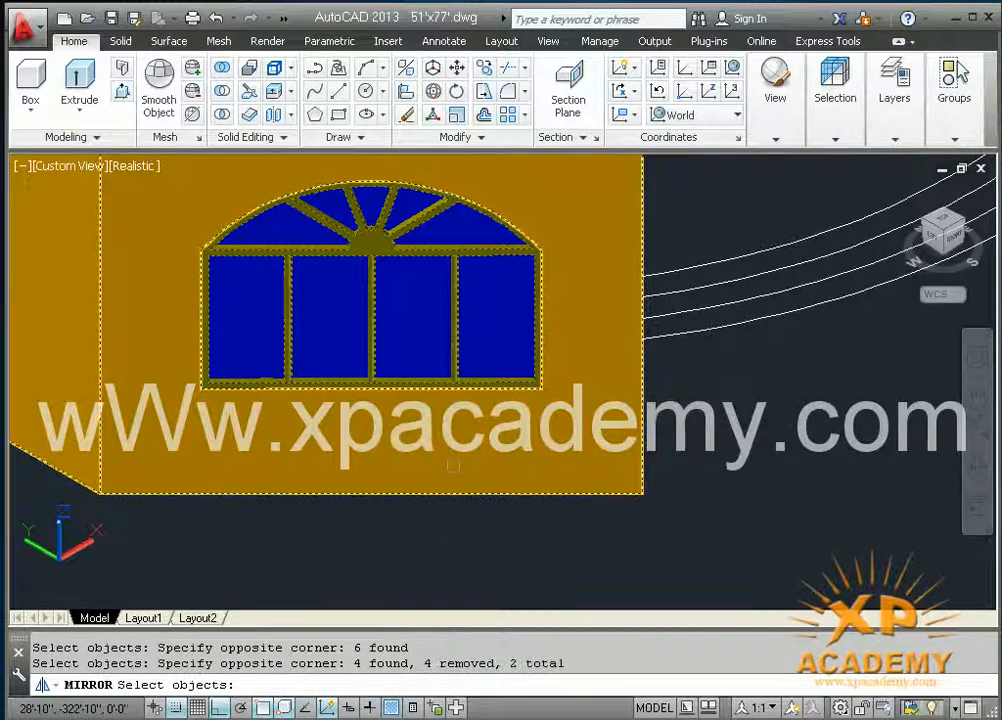
scroll(443, 473, up, 4)
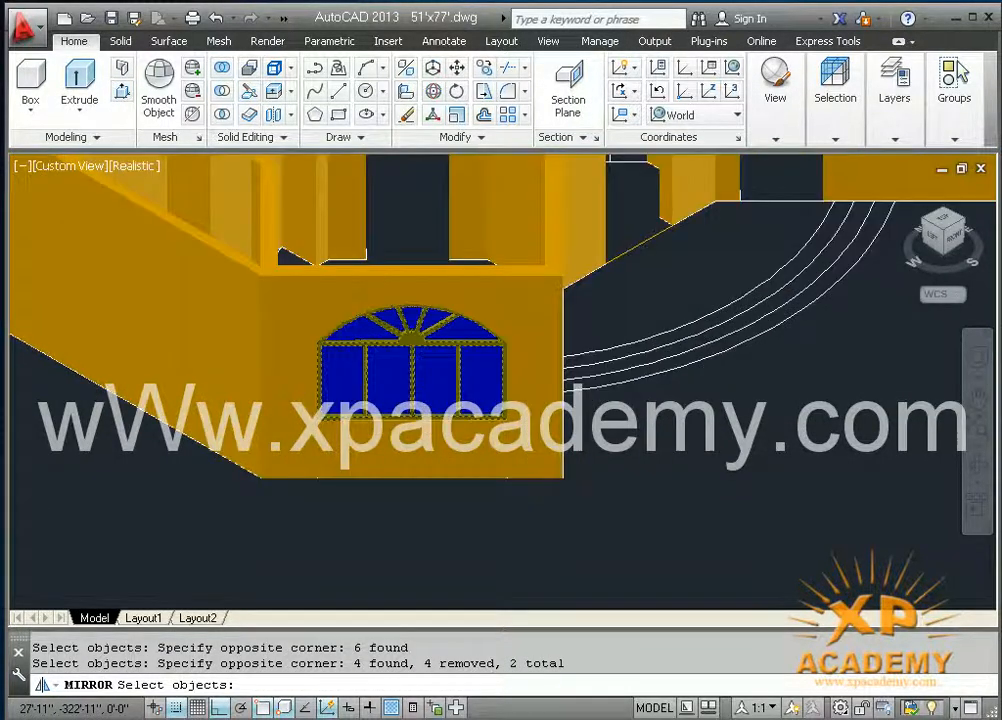
key(Return)
middle_drag(728, 402, 531, 522)
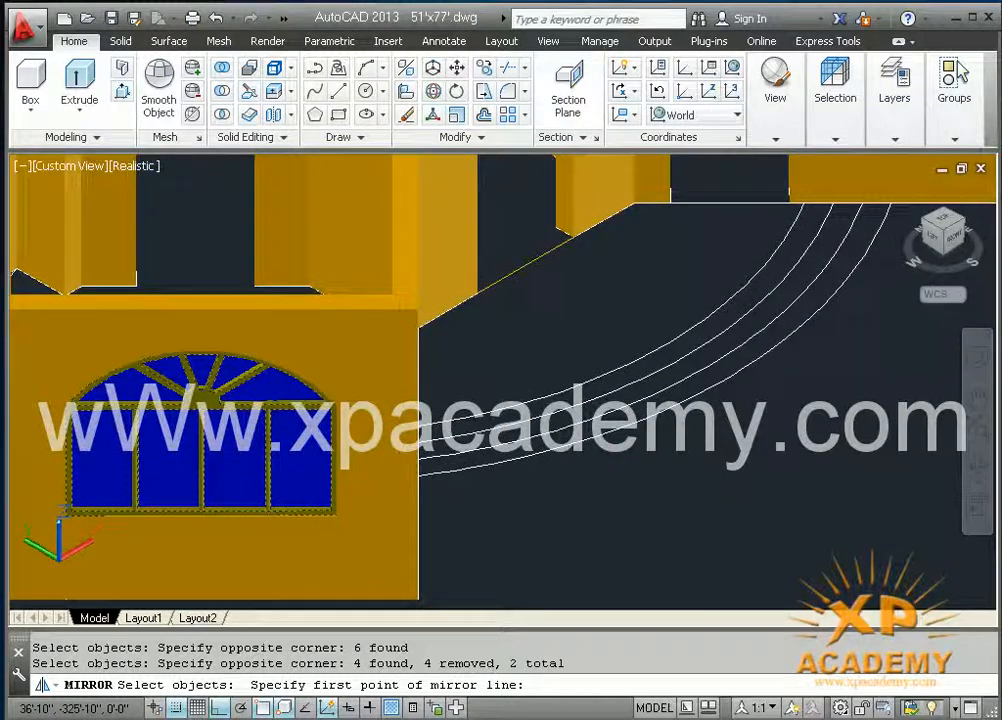
click(527, 265)
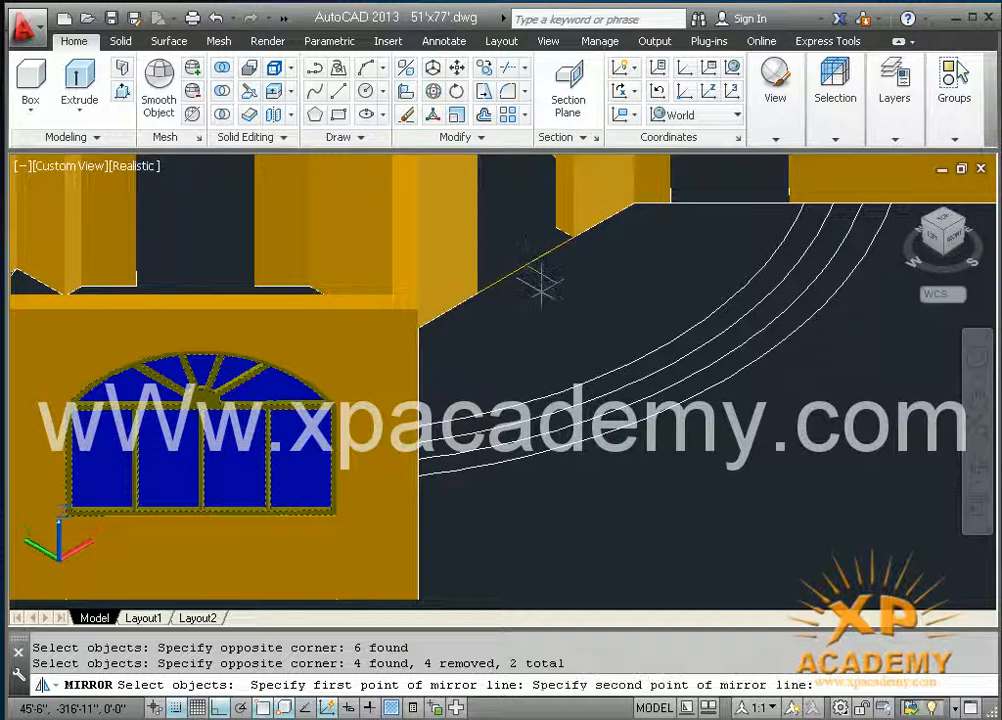
click(898, 487)
key(Return)
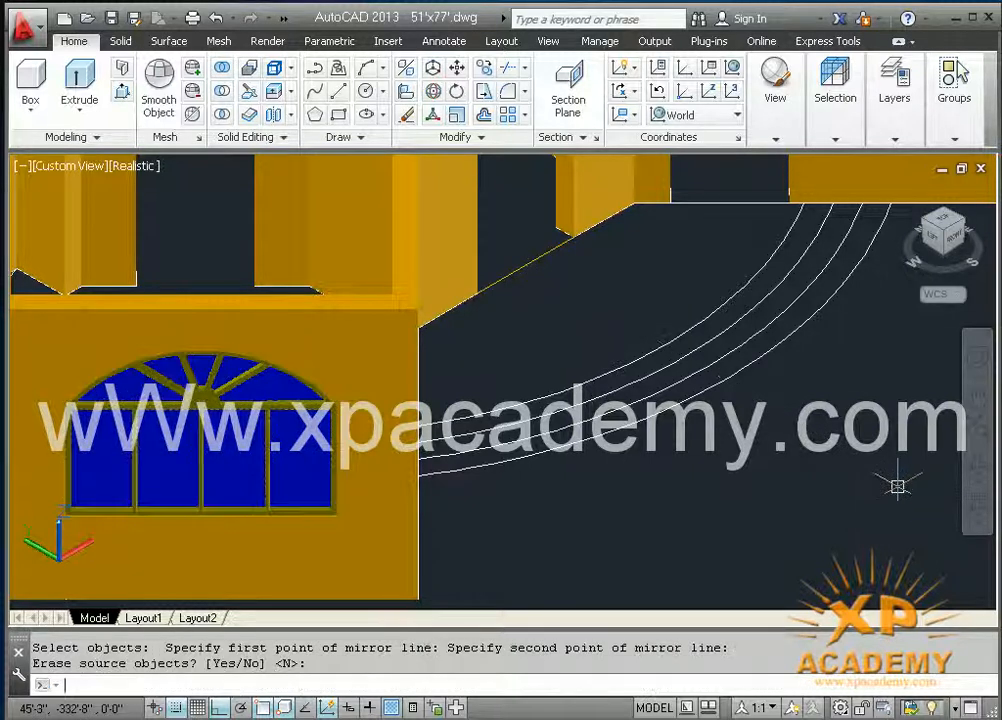
Step: Check the mirrored arched window in the opposite wall's opening and save the drawing
shift+middle_drag(818, 430, 623, 529)
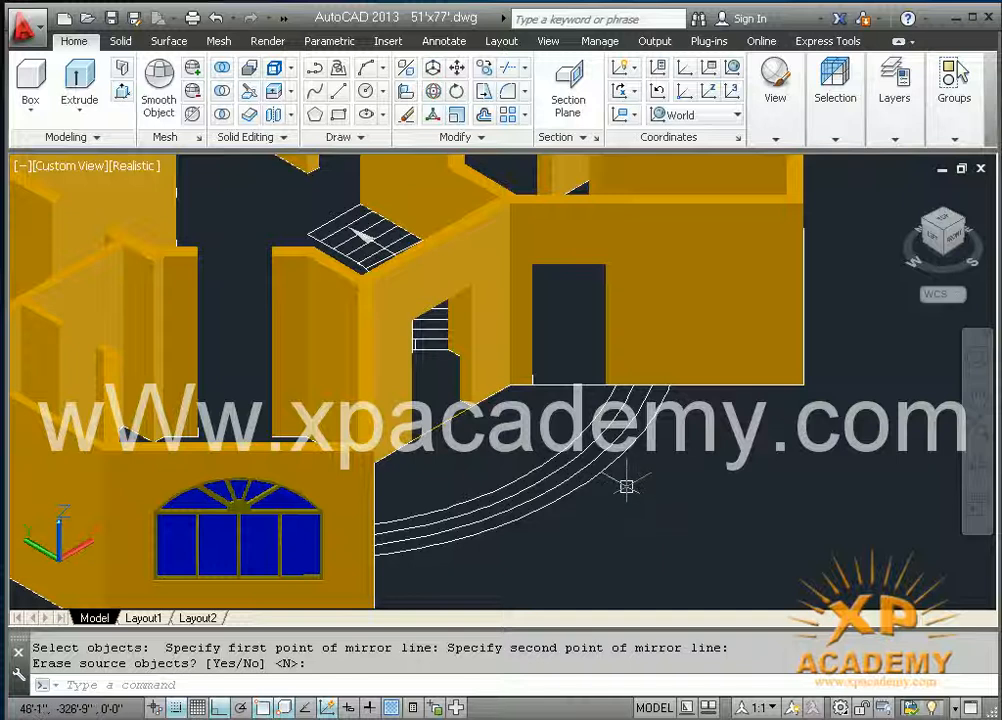
shift+middle_drag(634, 487, 408, 491)
scroll(662, 402, up, 3)
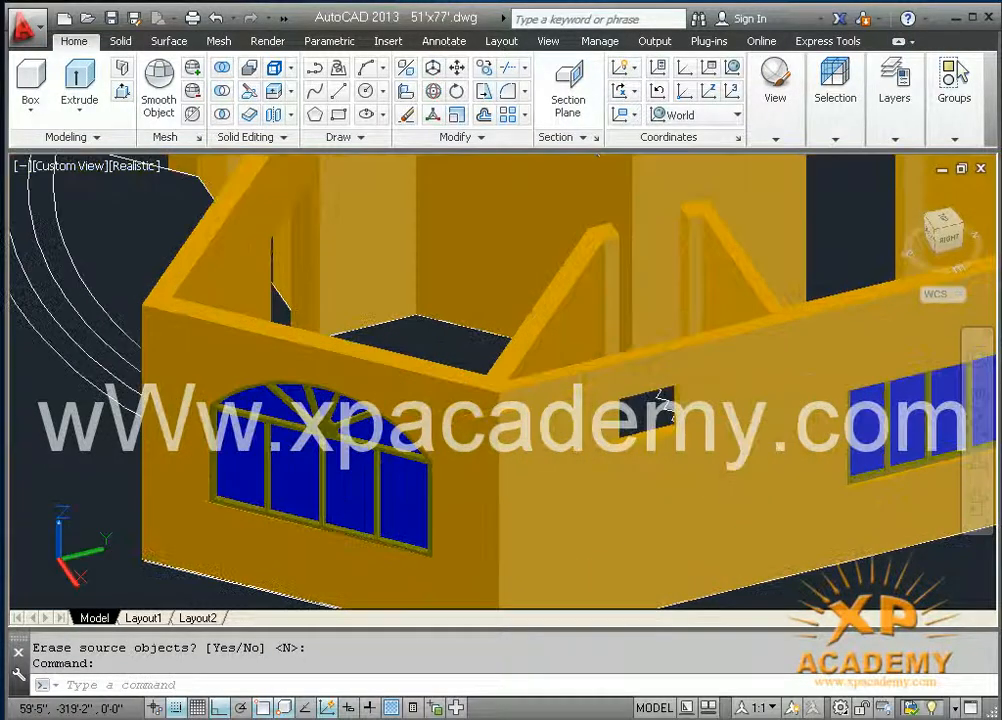
shift+middle_drag(292, 467, 537, 458)
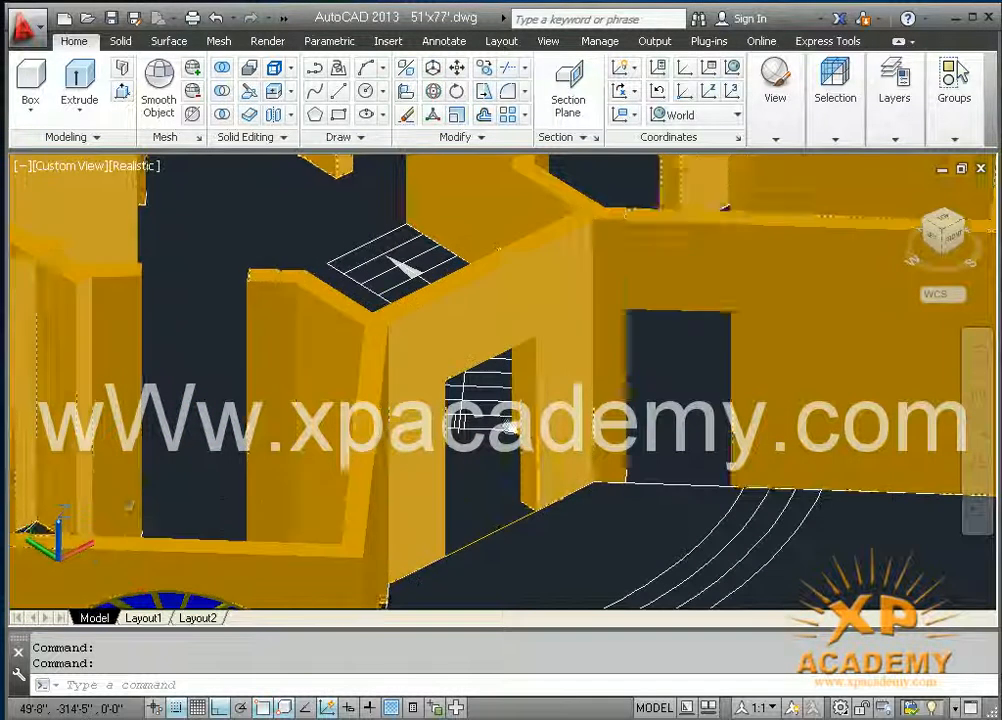
scroll(490, 400, up, 2)
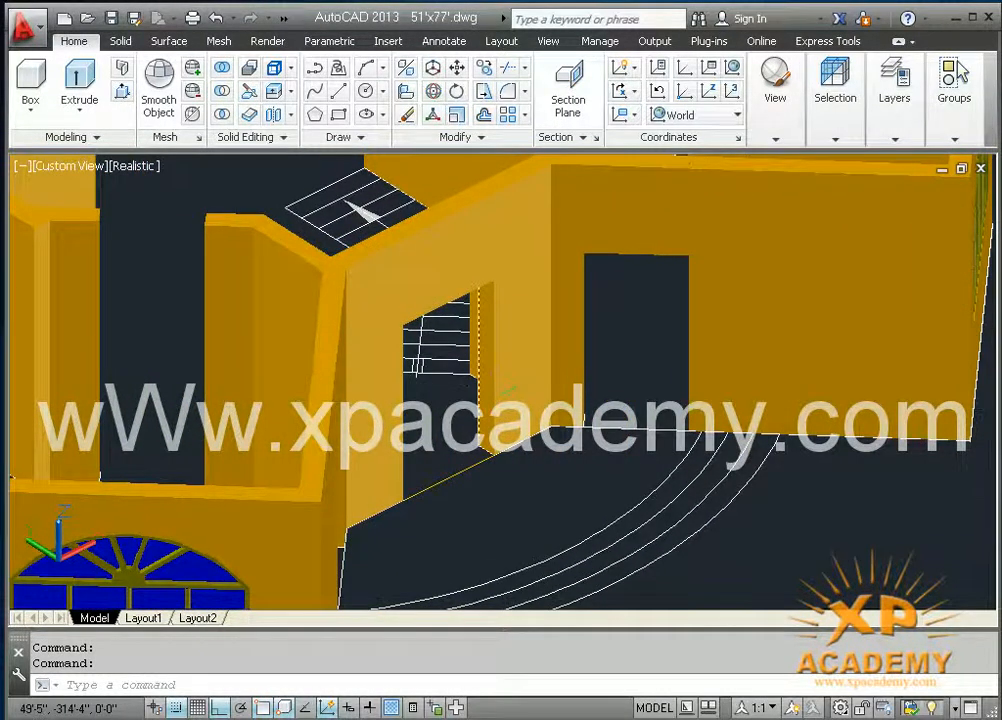
key(ctrl+s)
Step: Copy the doorway's threshold line to the empty area in front of the curved steps
middle_drag(501, 485, 467, 356)
shift+middle_drag(542, 480, 521, 514)
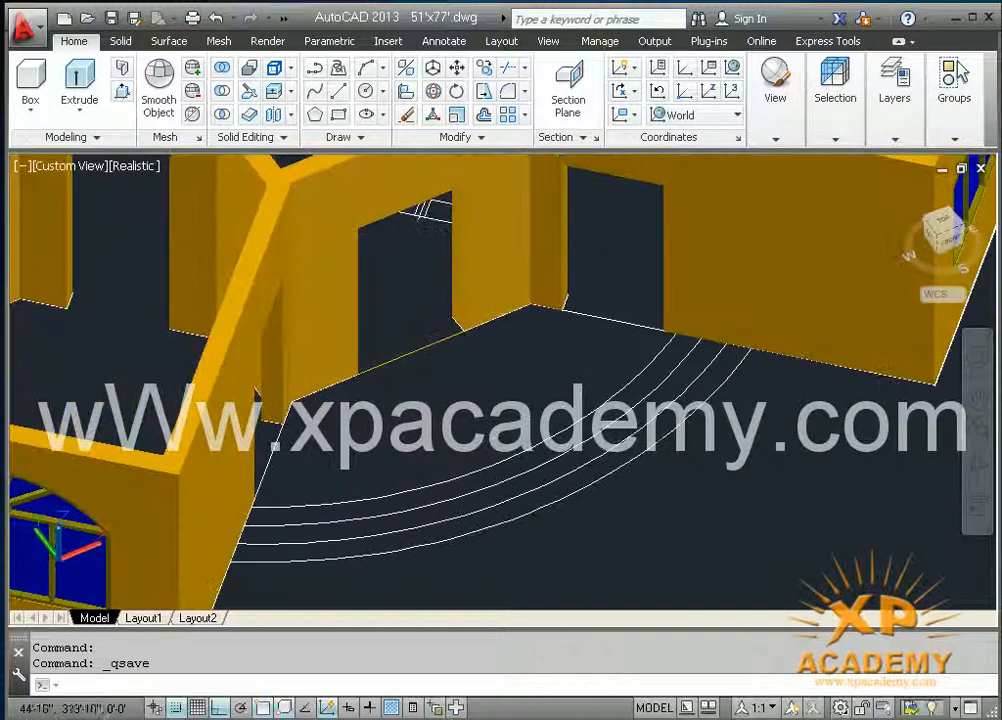
scroll(414, 388, up, 2)
middle_drag(412, 385, 413, 456)
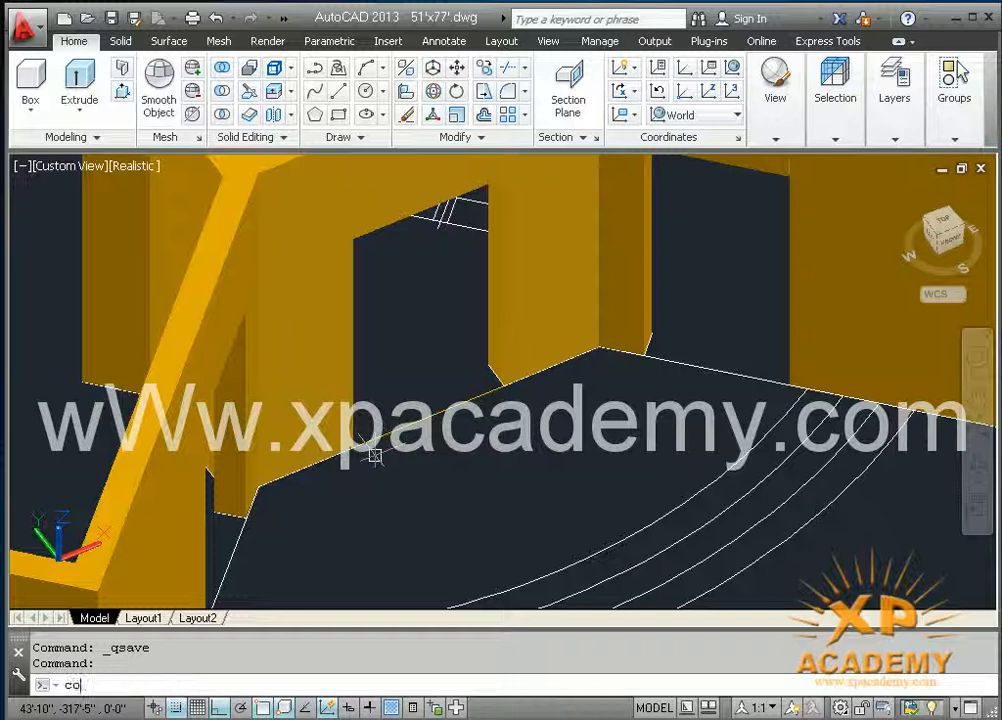
key(Return)
click(411, 424)
key(Return)
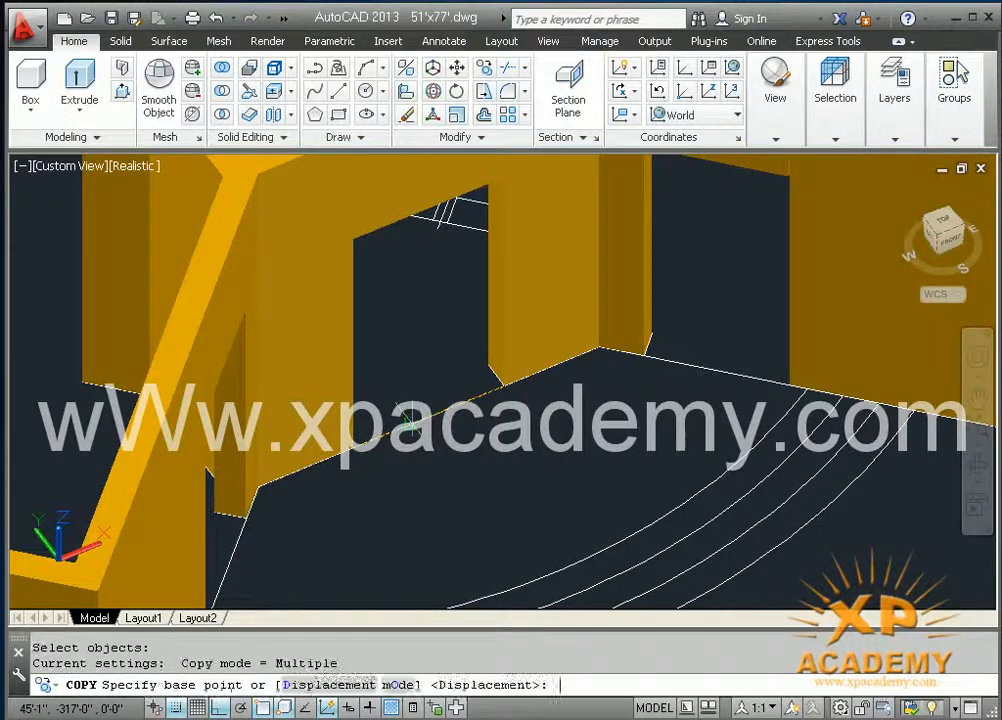
click(411, 422)
scroll(411, 424, down, 3)
middle_drag(443, 479, 335, 283)
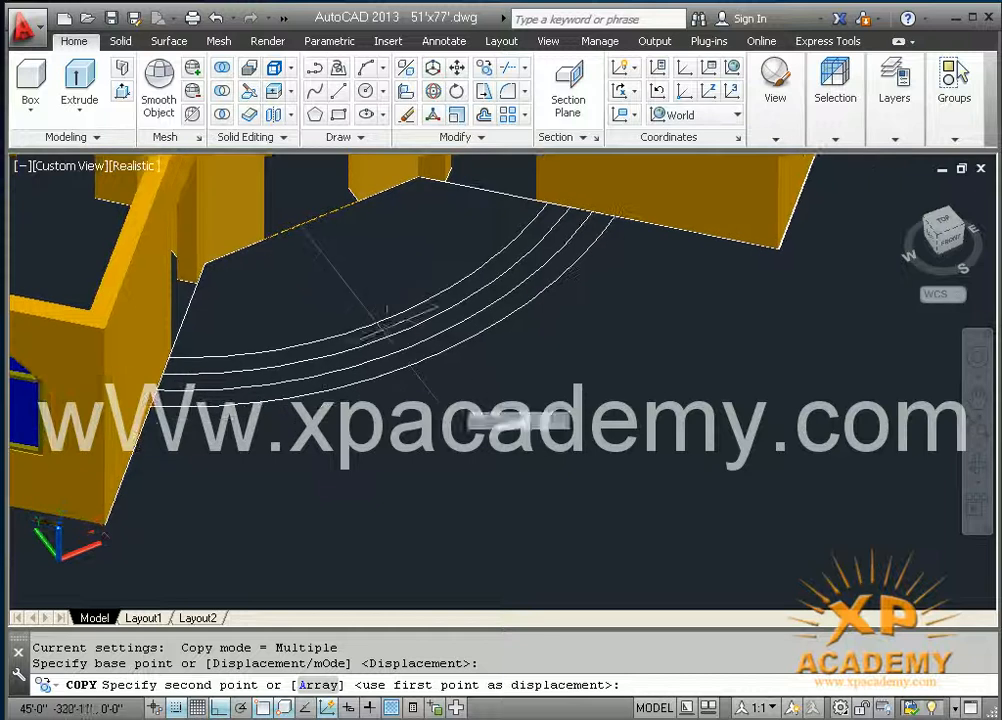
click(553, 508)
scroll(548, 515, up, 3)
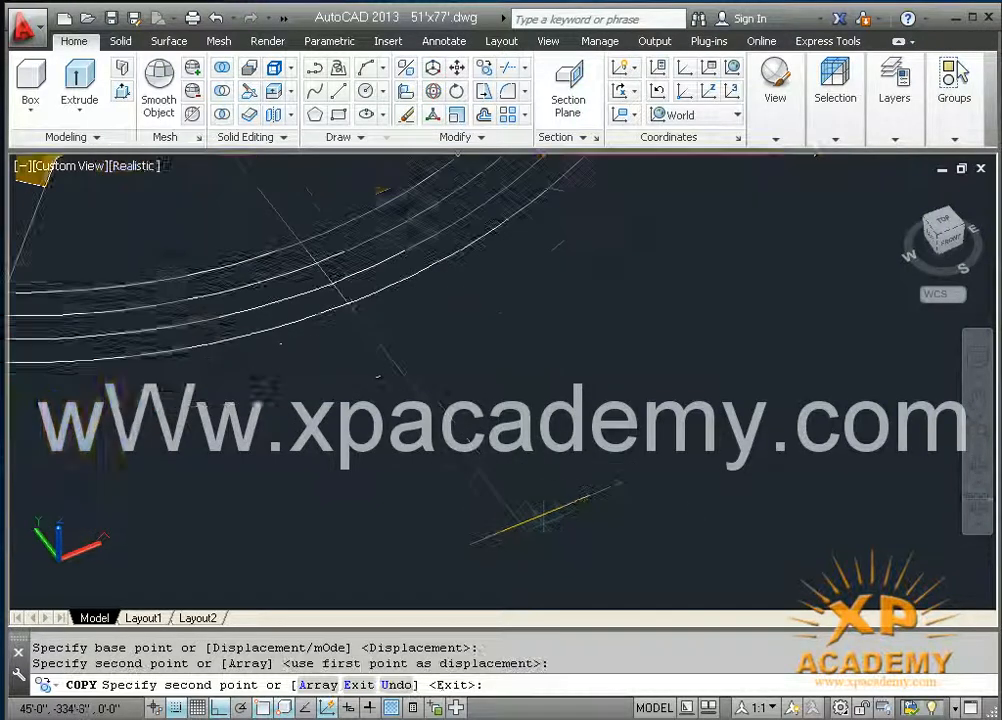
key(Escape)
Step: Examine the fitted windows on the front and side walls and the small frame outline beside the house
click(543, 521)
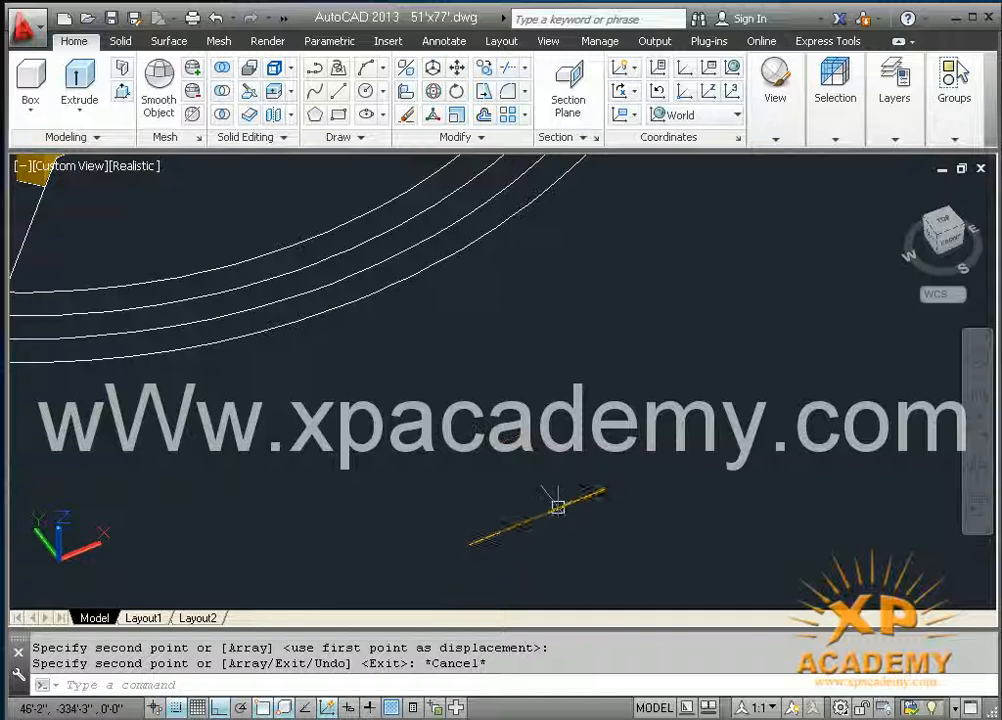
scroll(524, 523, up, 3)
middle_drag(522, 524, 528, 502)
scroll(531, 498, down, 4)
middle_drag(415, 437, 762, 424)
middle_drag(226, 440, 470, 423)
scroll(450, 340, down, 2)
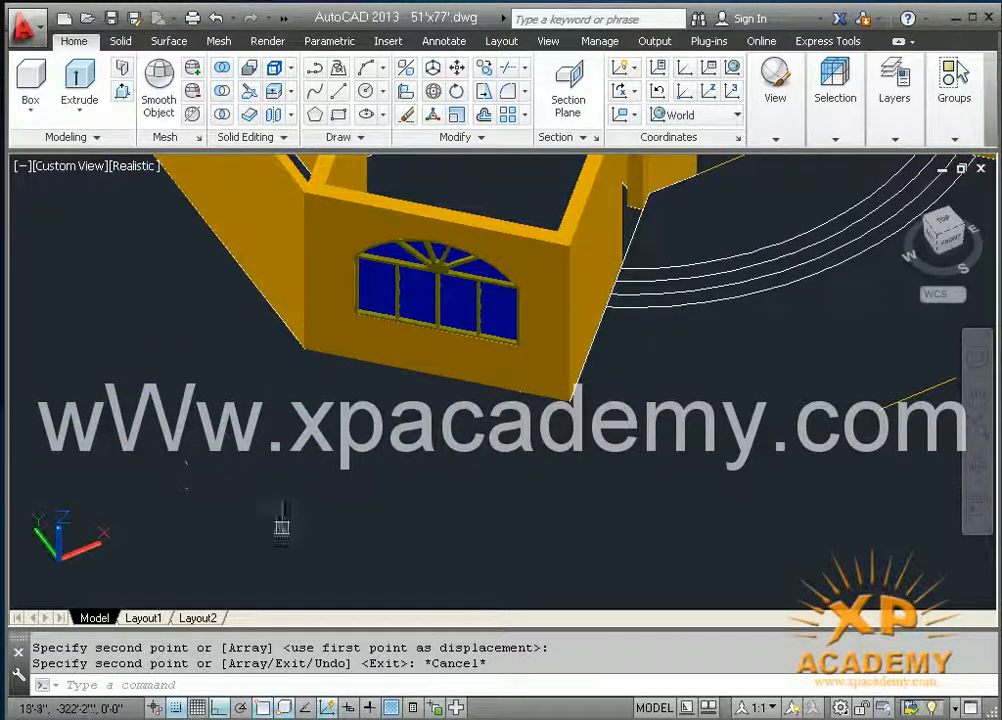
middle_drag(237, 450, 527, 683)
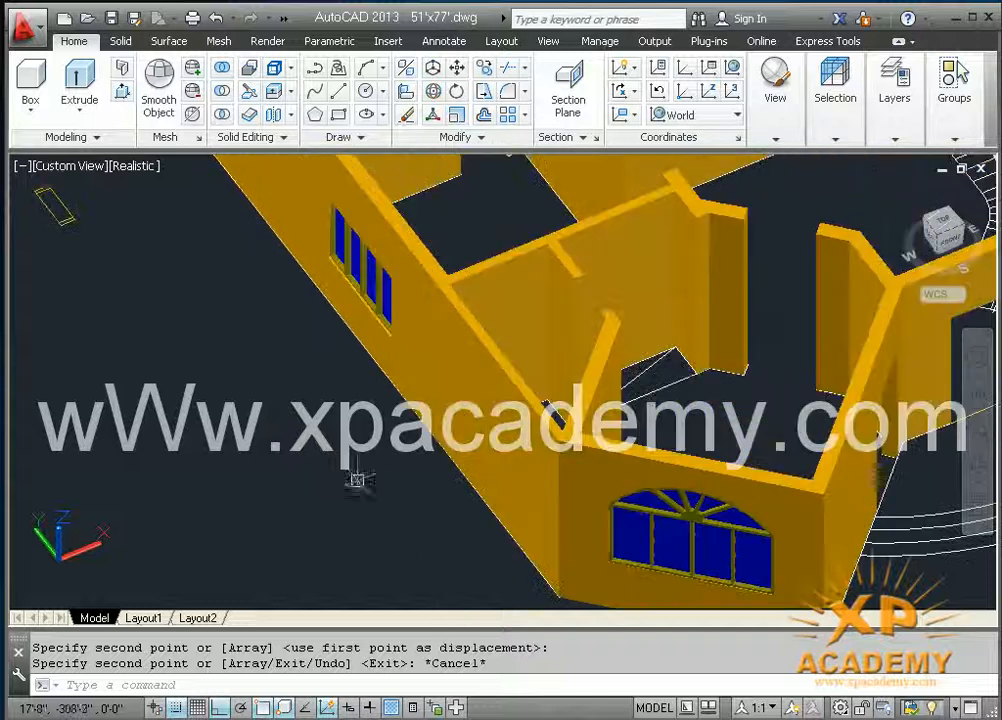
middle_drag(365, 362, 40, 245)
middle_drag(602, 503, 441, 492)
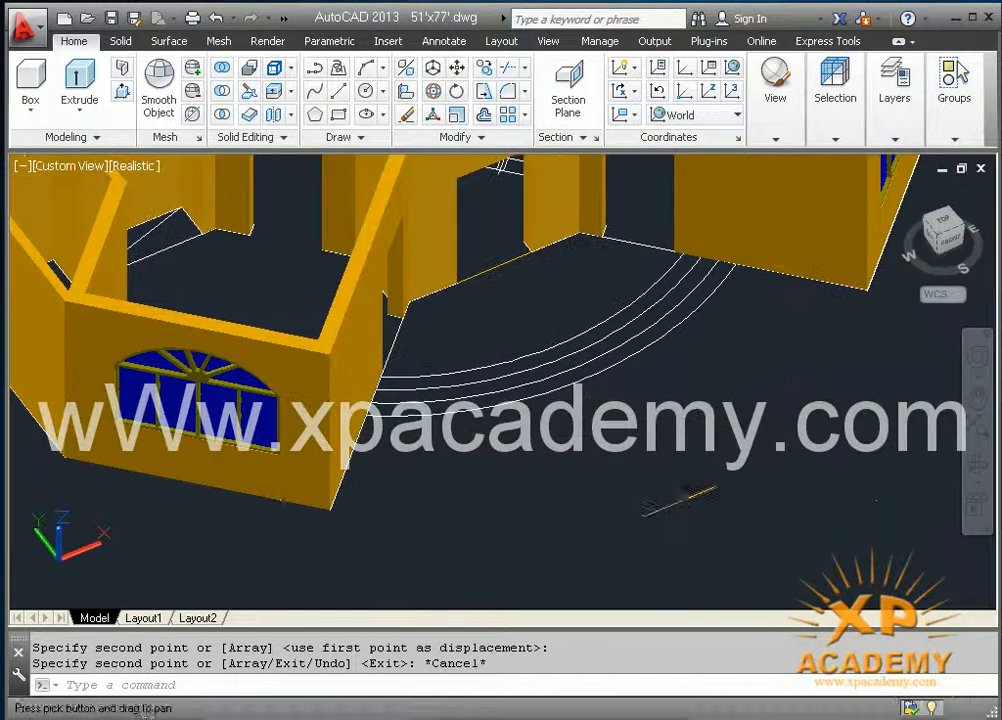
Step: Offset the copied threshold line 9 inches towards the house
scroll(666, 506, up, 3)
middle_drag(666, 506, 584, 519)
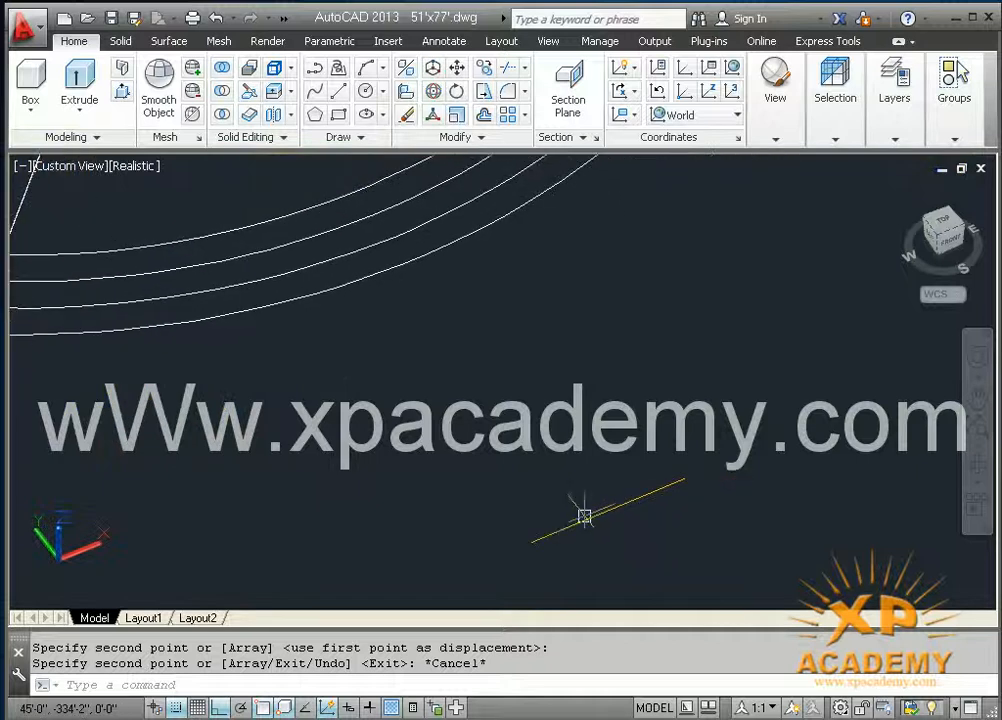
key(Return)
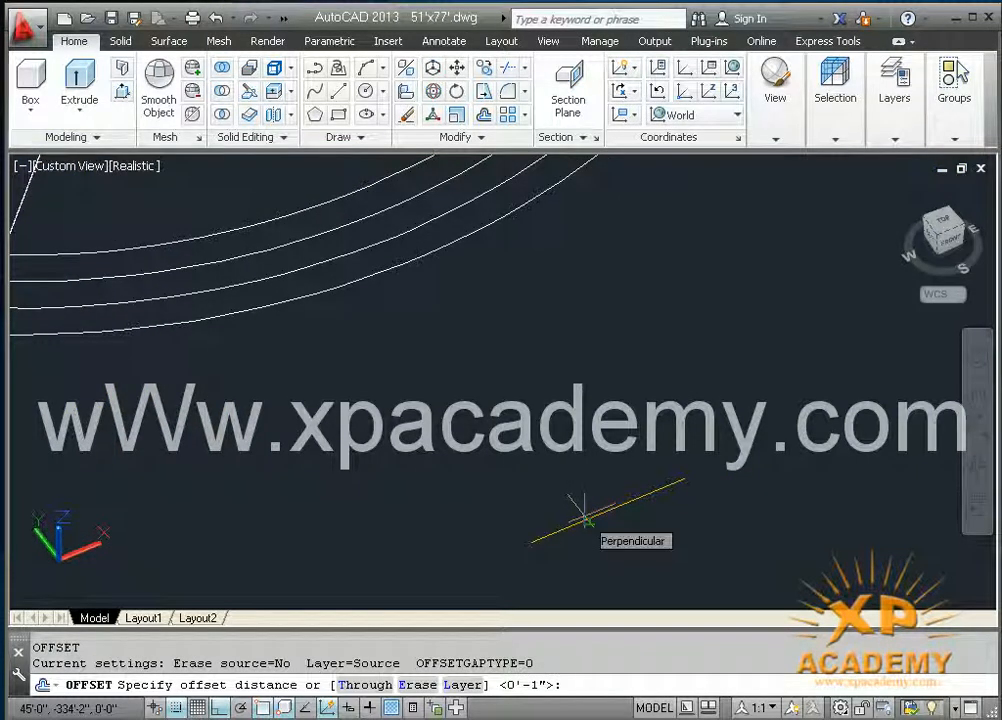
text(9)
key(Return)
click(590, 517)
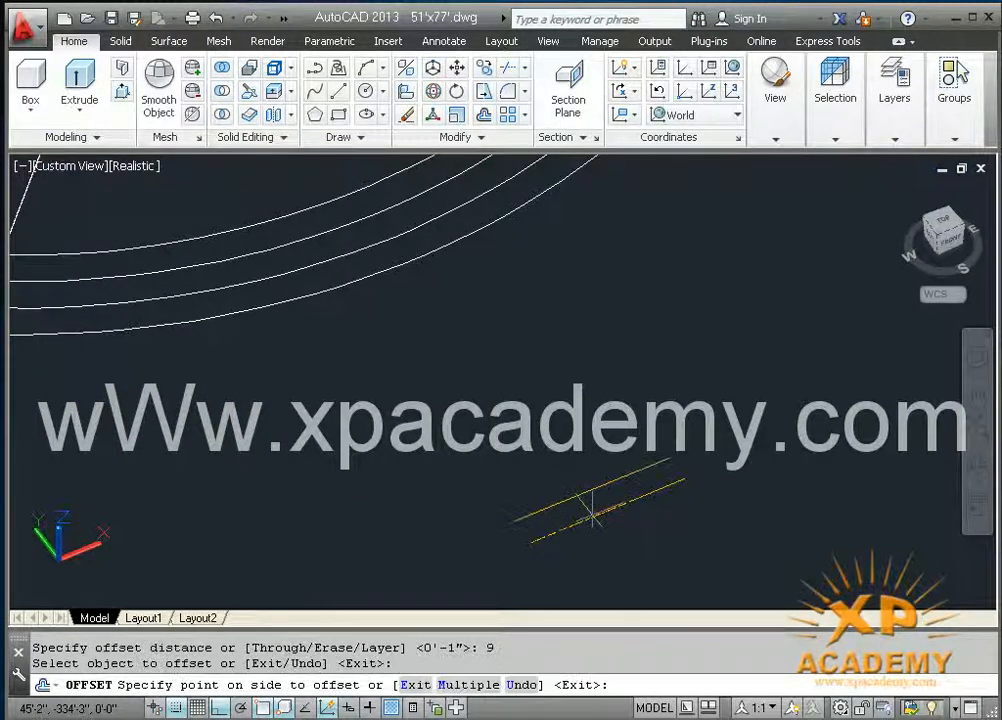
click(537, 460)
key(Escape)
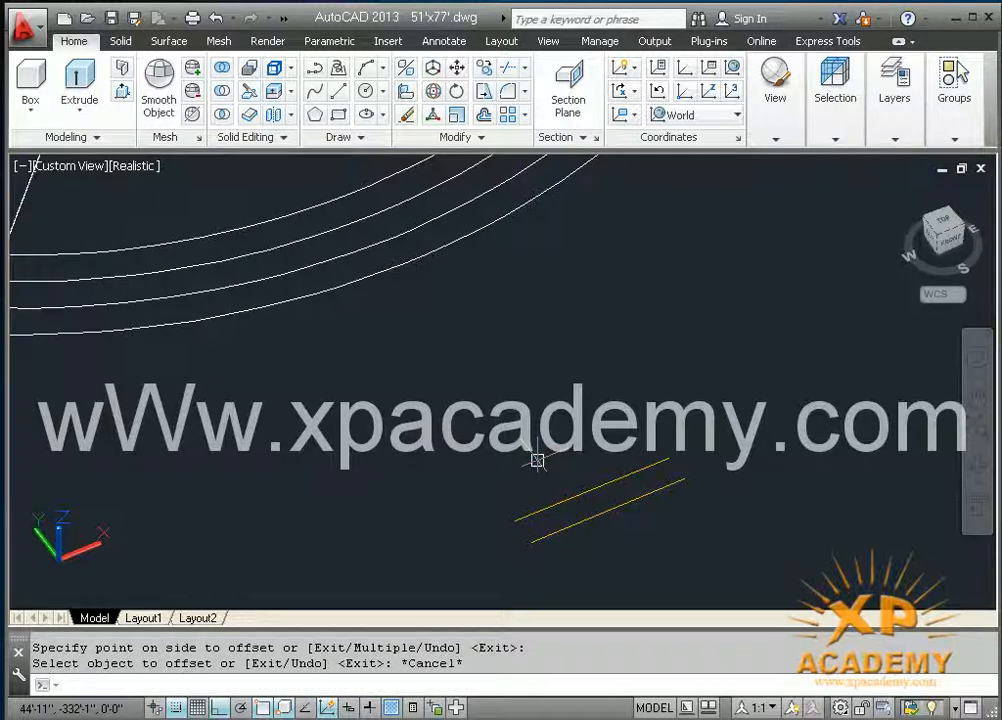
key(Return)
click(512, 517)
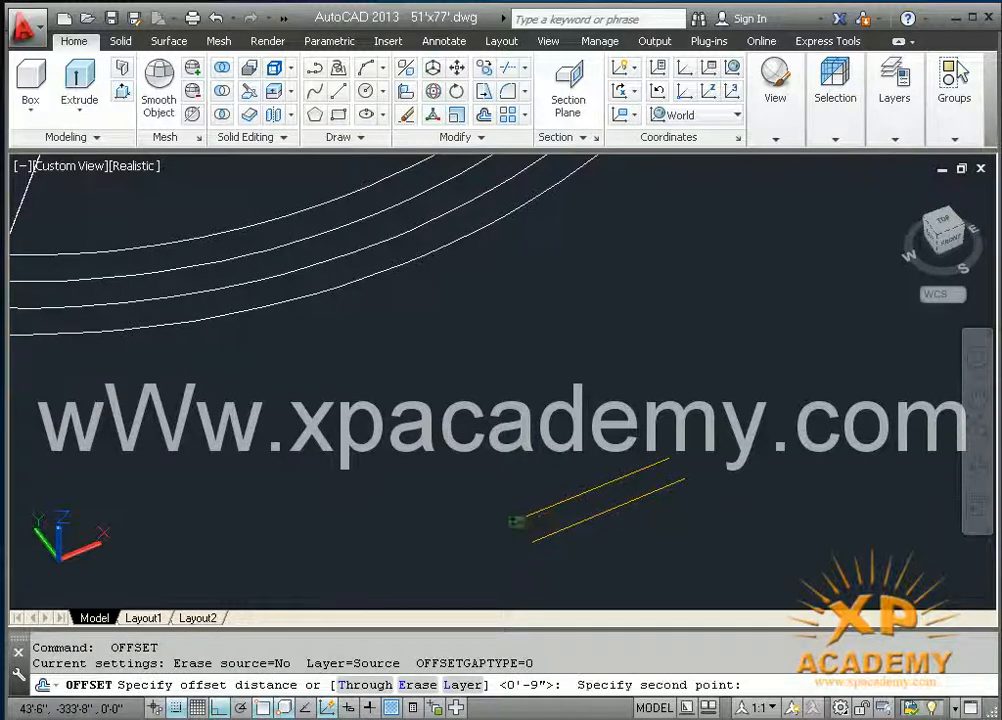
click(530, 539)
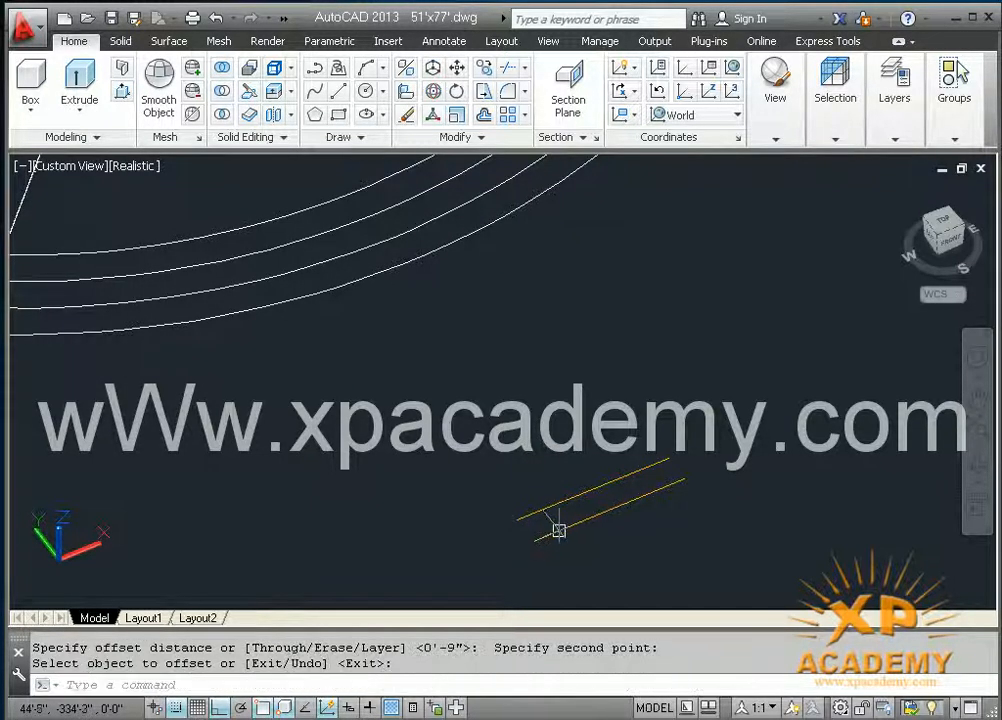
Step: Draw lines joining both pairs of ends of the two parallel lines to close them into a rectangle
text(1)
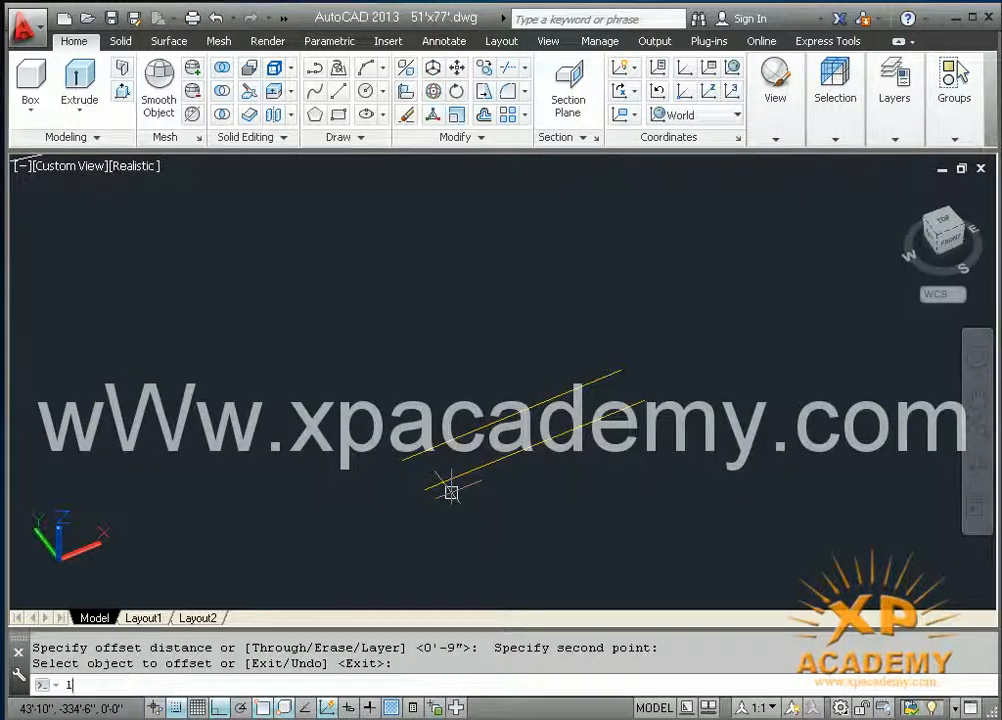
key(Return)
click(425, 487)
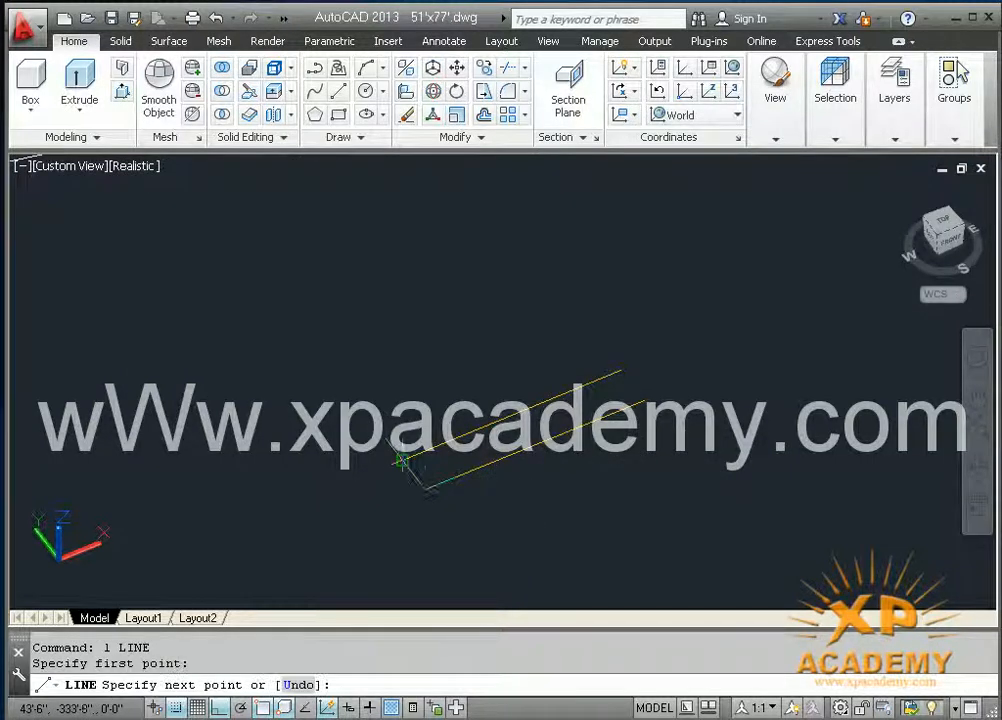
click(403, 460)
key(Return)
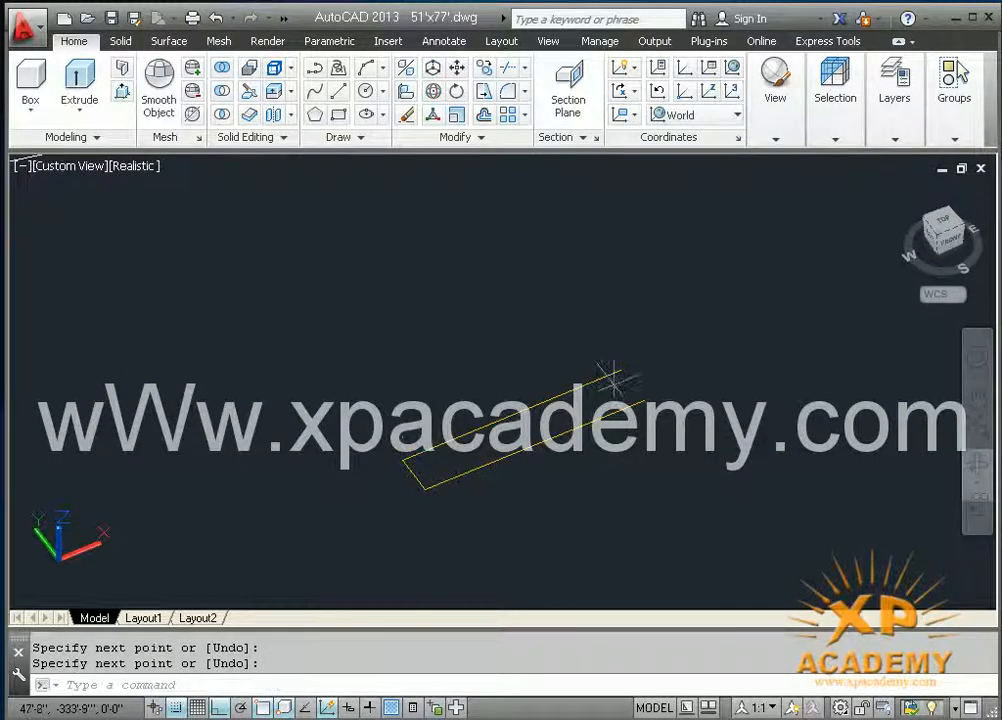
key(Return)
click(633, 395)
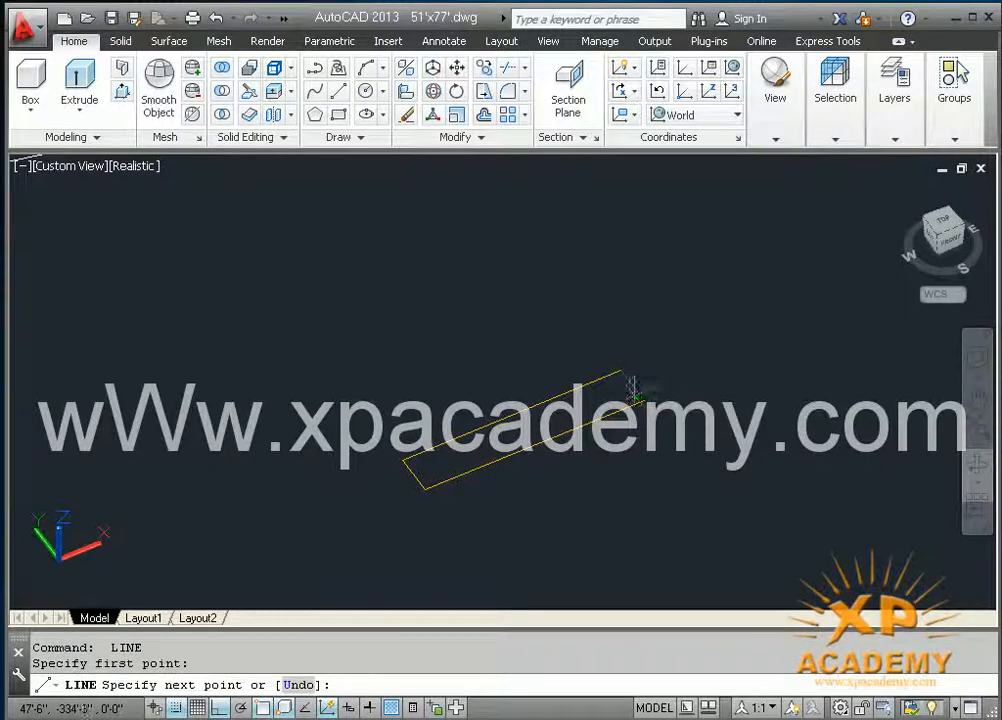
click(640, 397)
key(Return)
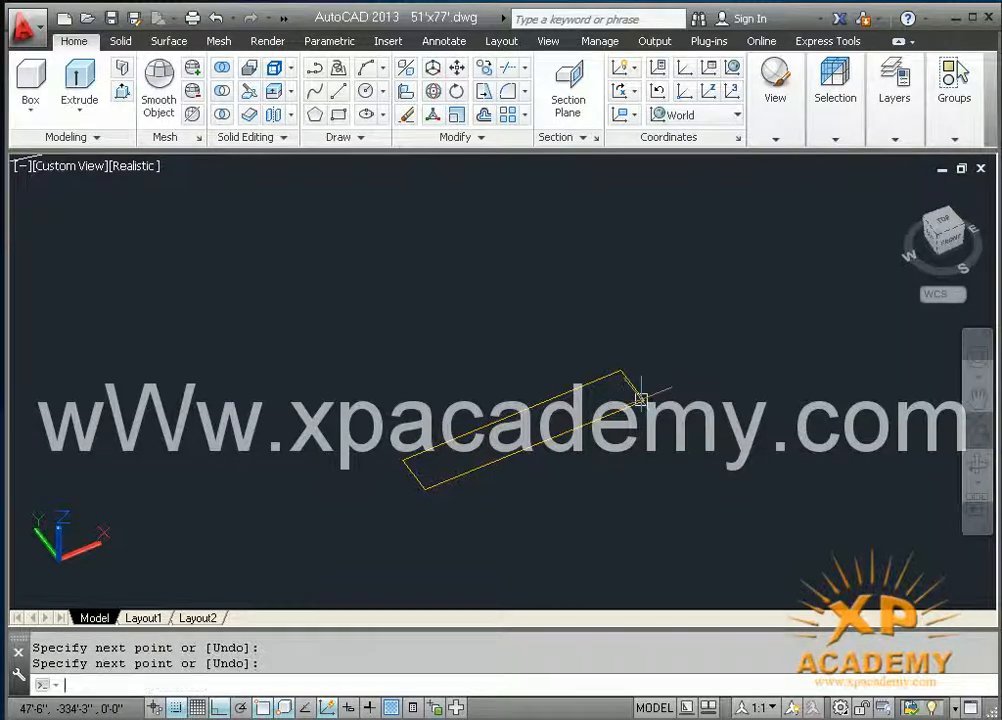
Step: Offset both short end lines of the threshold rectangle 2 inches inwards
text(o)
key(Return)
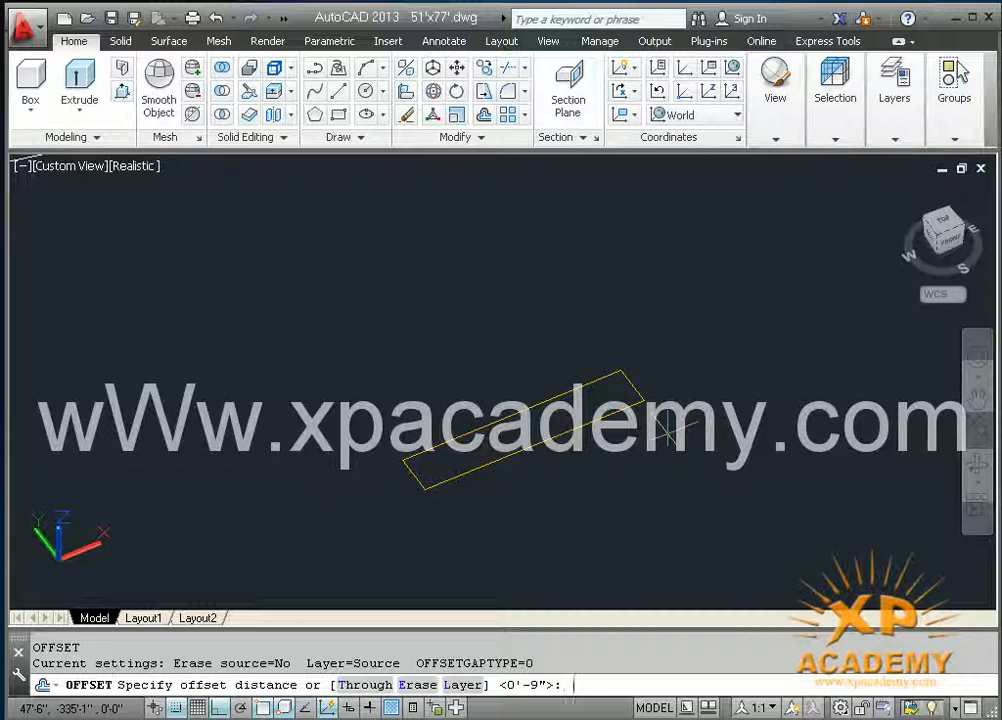
text(2)
key(Return)
click(415, 475)
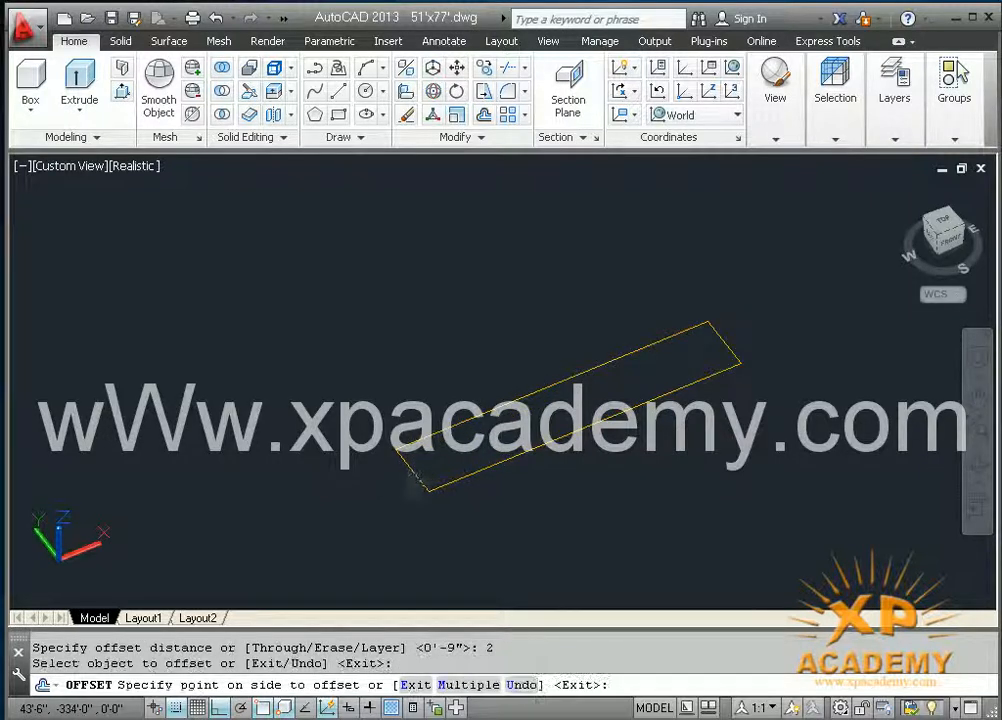
click(562, 436)
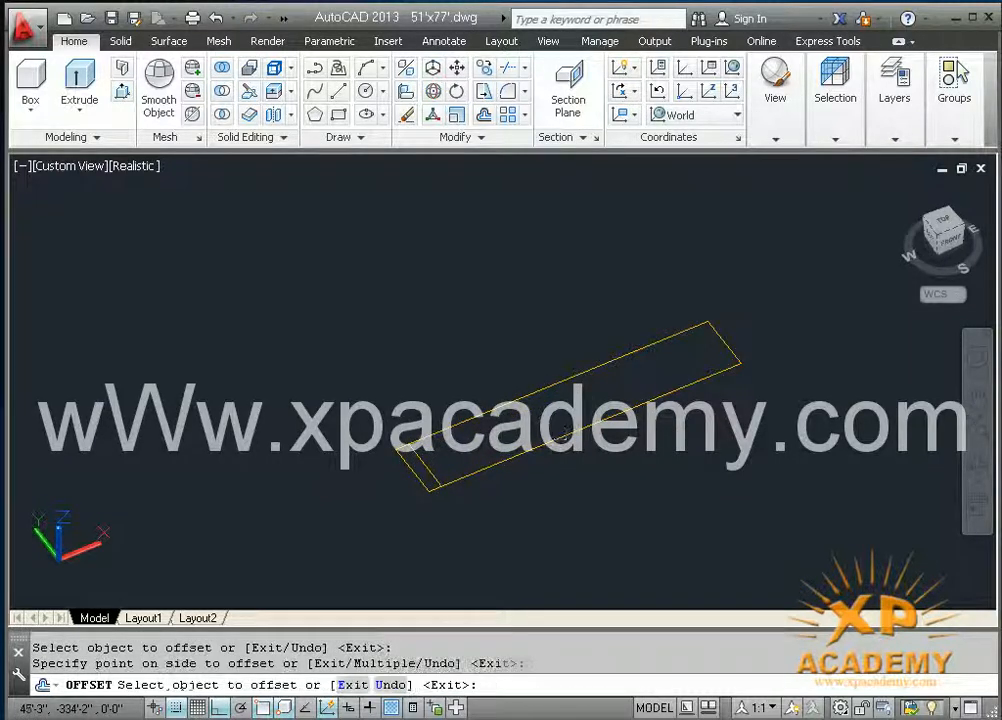
click(720, 341)
click(715, 345)
key(Escape)
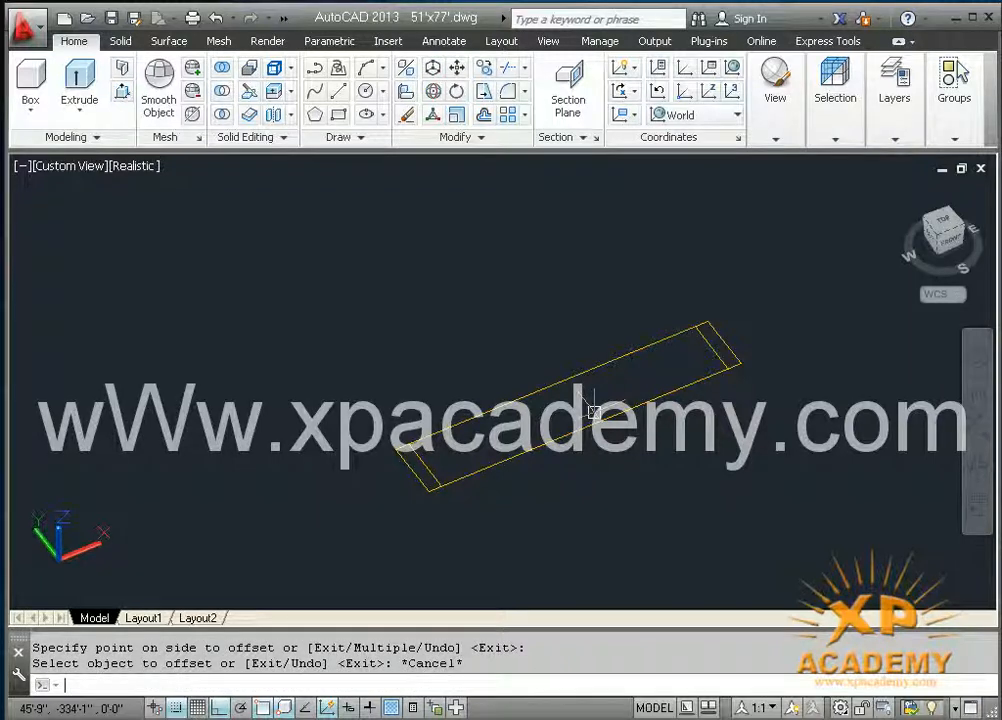
Step: Presspull the narrow strip at the rectangle's near end up 7 feet to form the first upright
click(121, 93)
scroll(410, 470, up, 2)
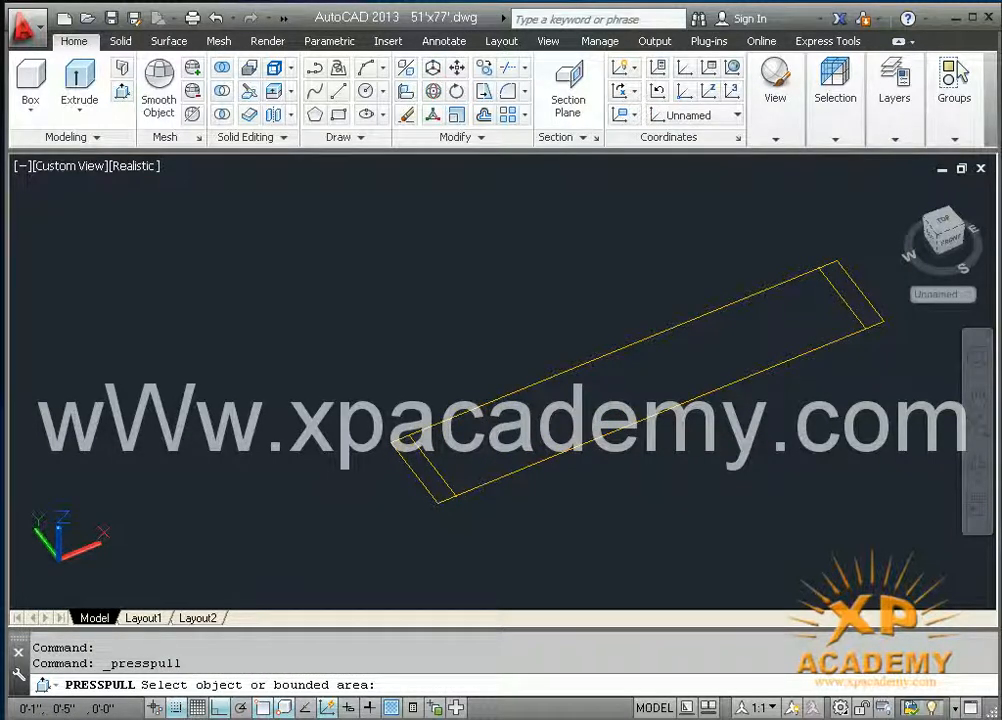
click(424, 470)
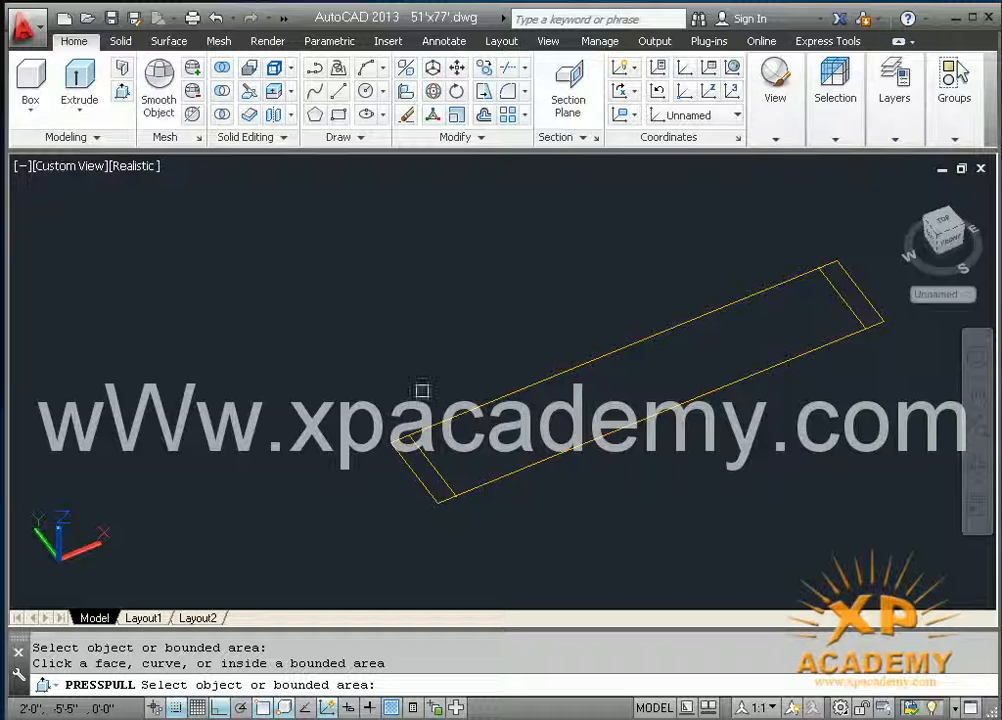
scroll(441, 503, up, 3)
middle_drag(431, 508, 391, 519)
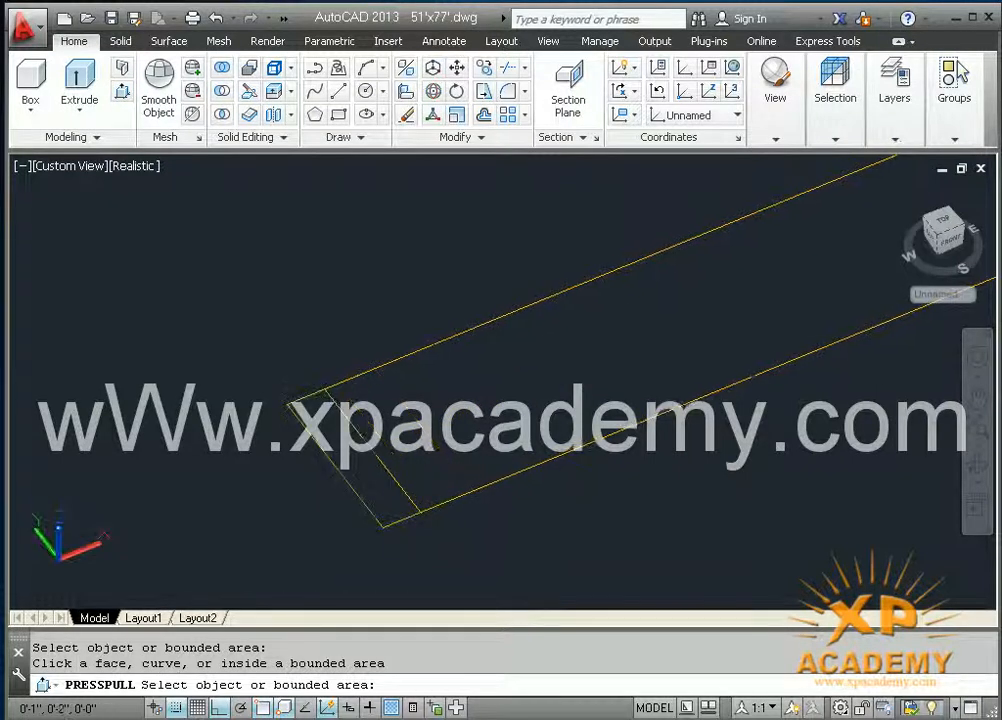
click(386, 500)
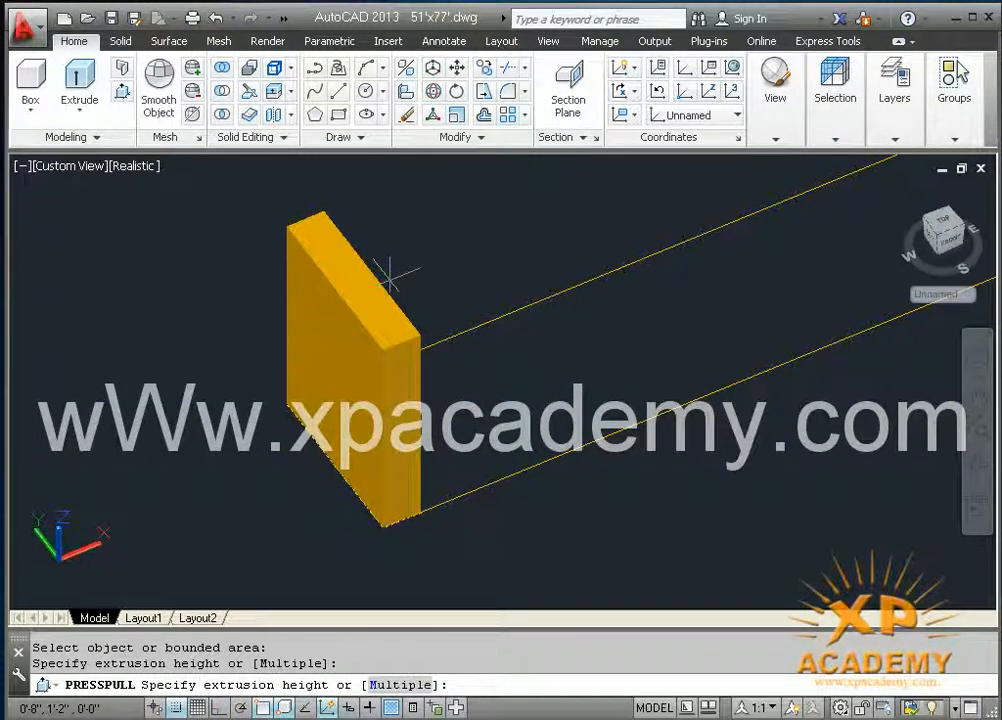
text(7')
key(Return)
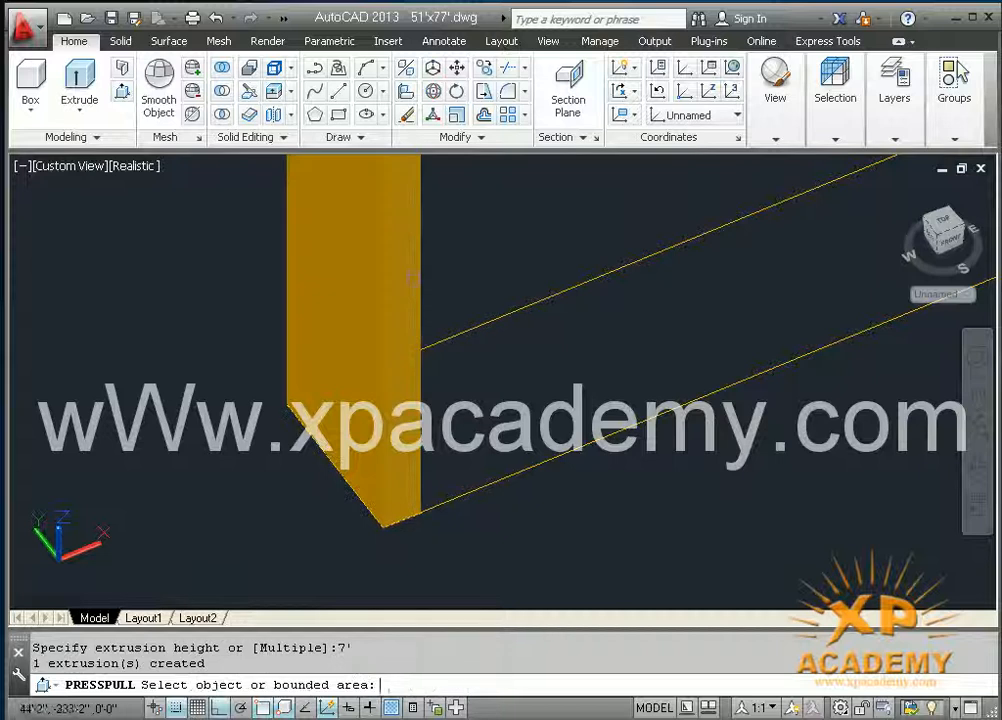
Step: Presspull the narrow strip at the rectangle's far end up 7 feet to form the second upright
scroll(416, 282, down, 3)
middle_drag(403, 392, 233, 502)
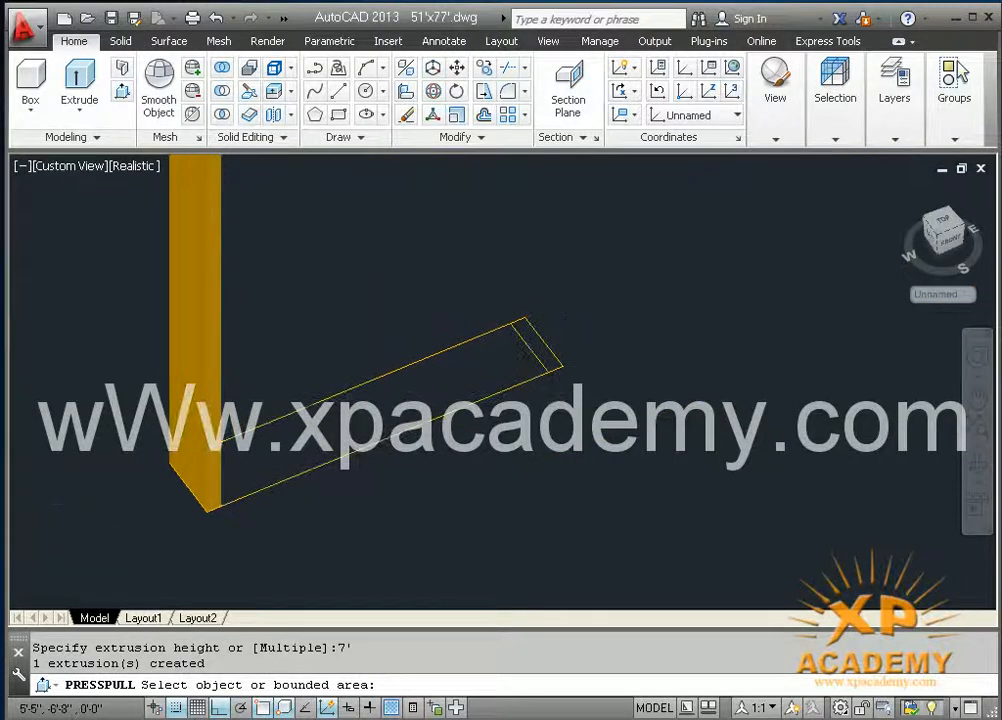
scroll(555, 385, up, 3)
click(543, 342)
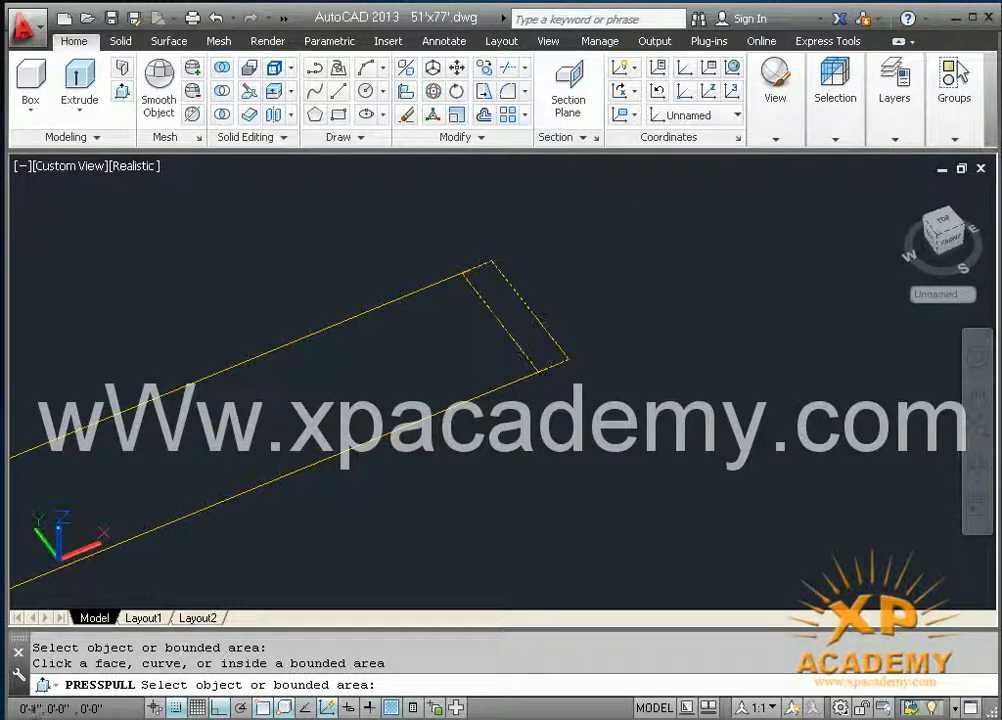
click(525, 319)
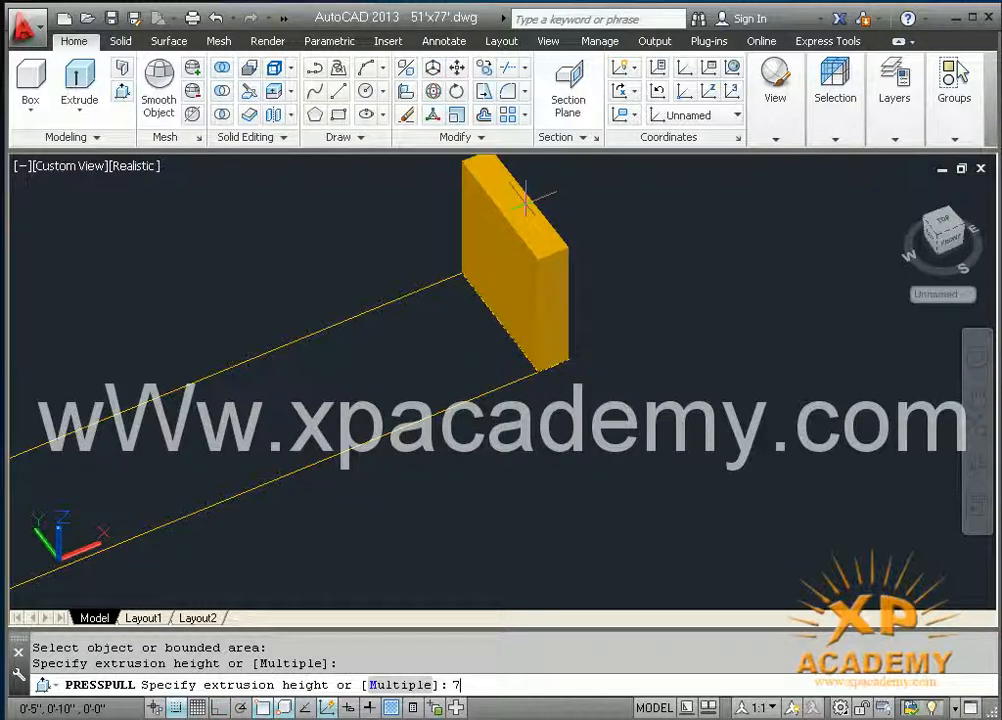
key(Return)
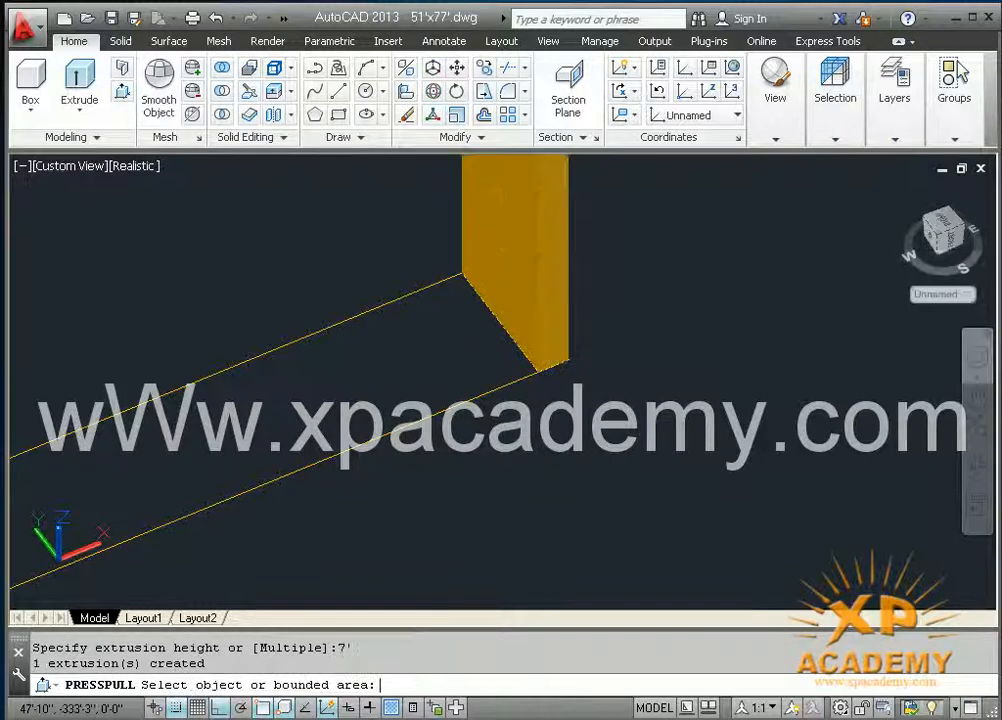
Step: Presspull the long area between the two uprights up 2 inches to form a crossboard
middle_drag(490, 353, 678, 305)
click(499, 364)
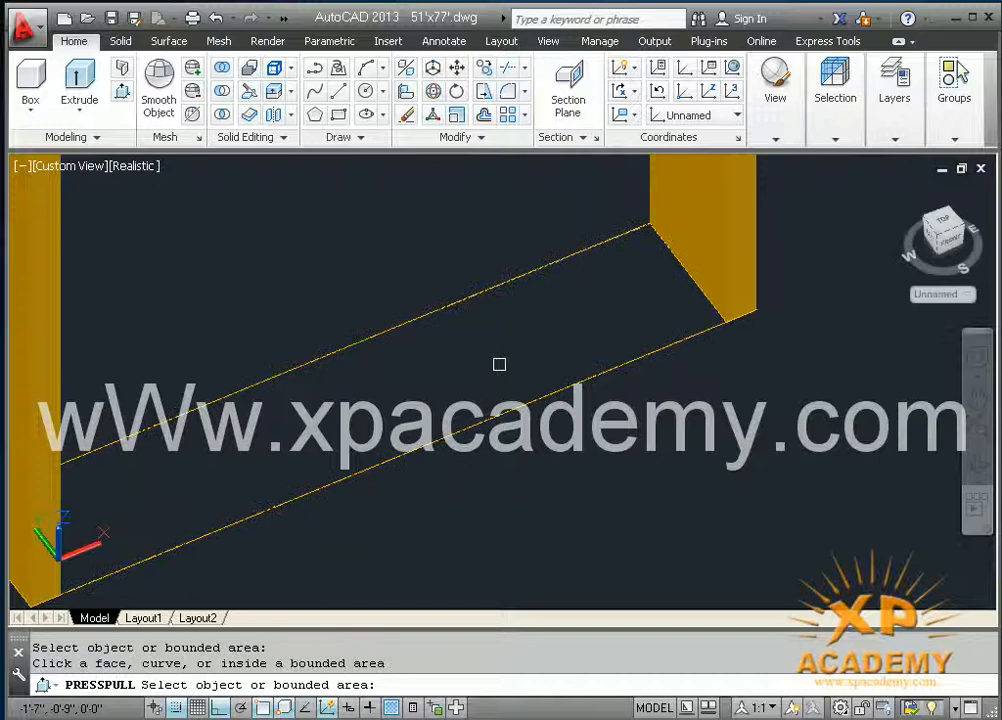
click(497, 358)
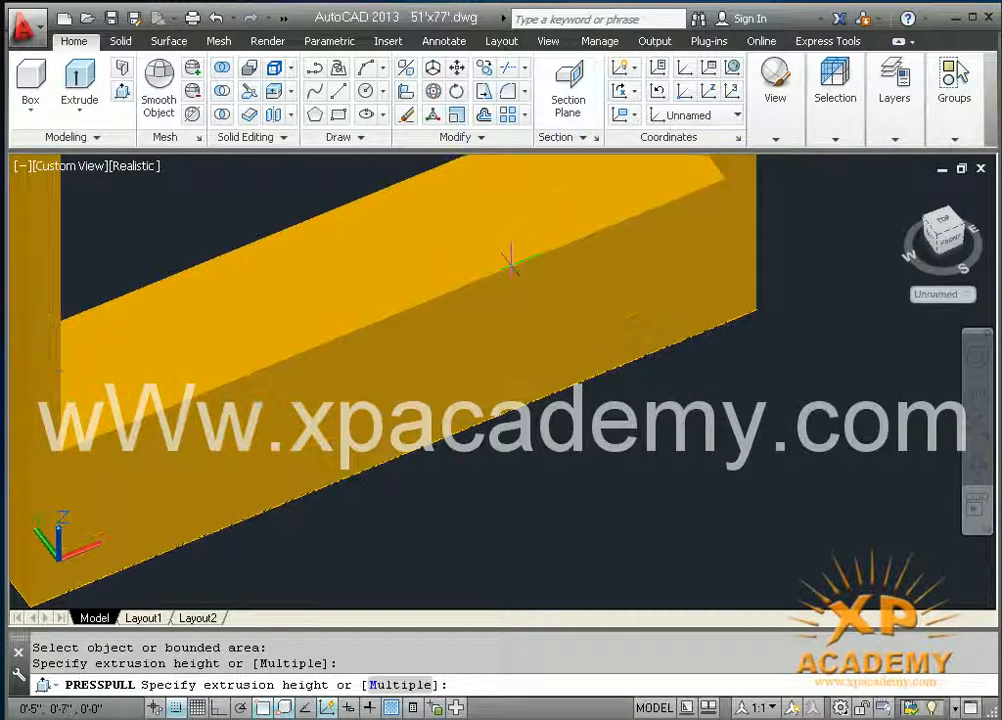
text(2)
key(Return)
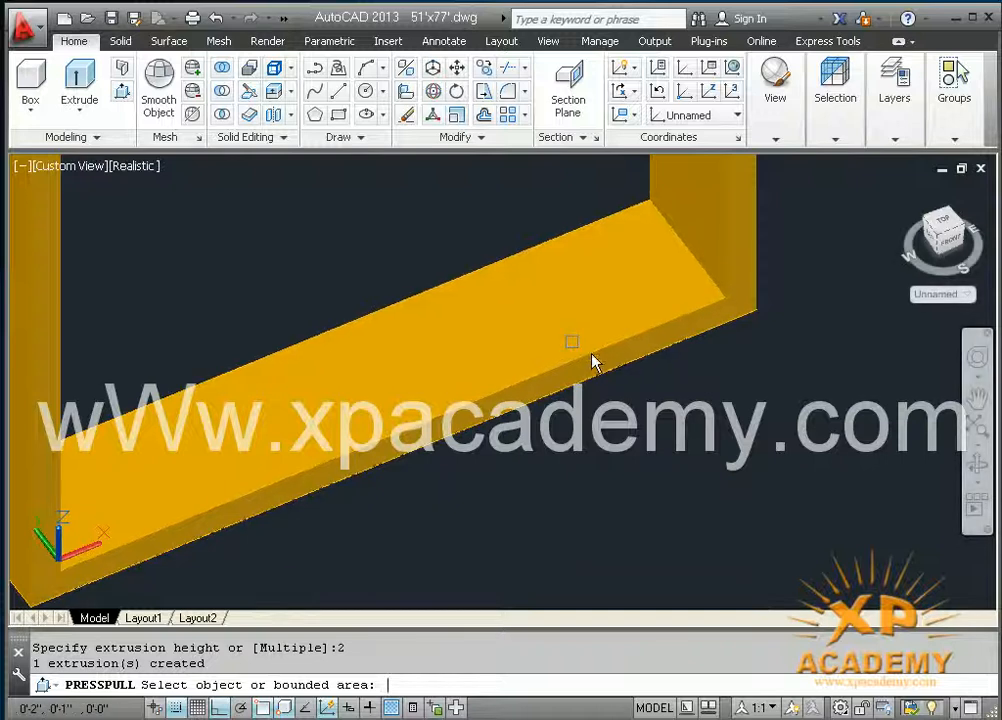
Step: Try to raise the crossboard from its front corner to the top of the far upright
text(m)
key(Return)
click(680, 335)
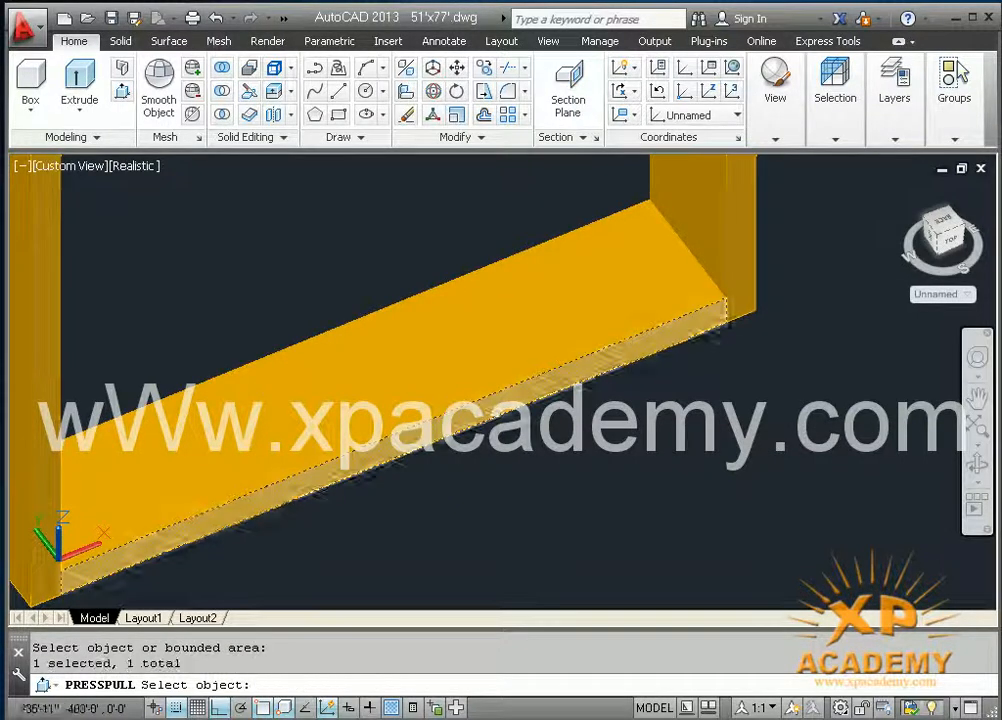
key(Return)
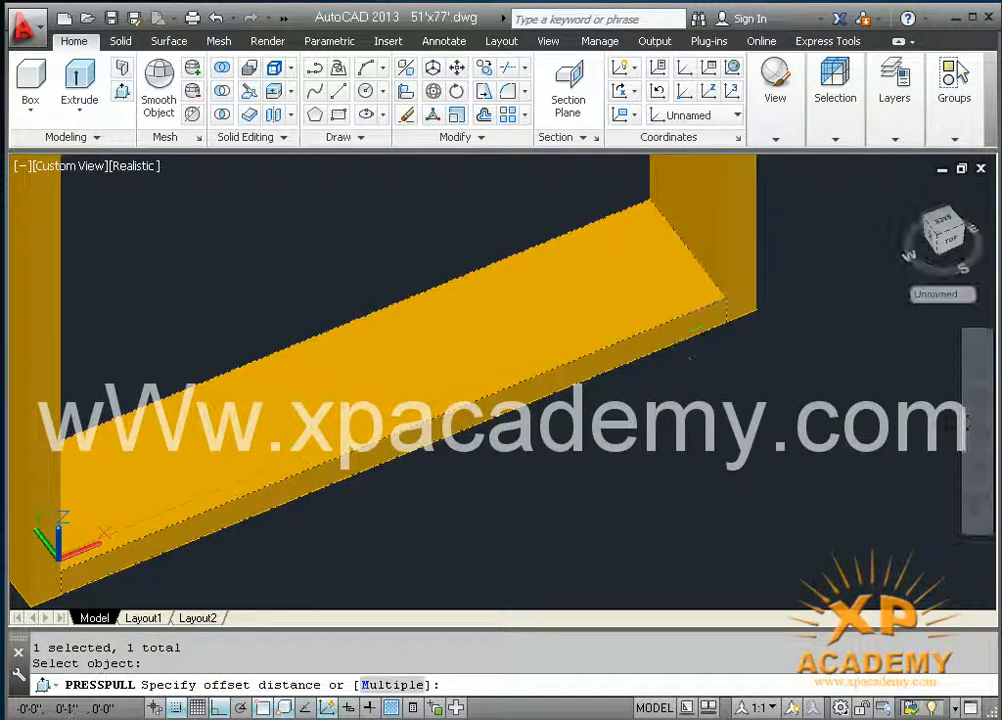
click(726, 297)
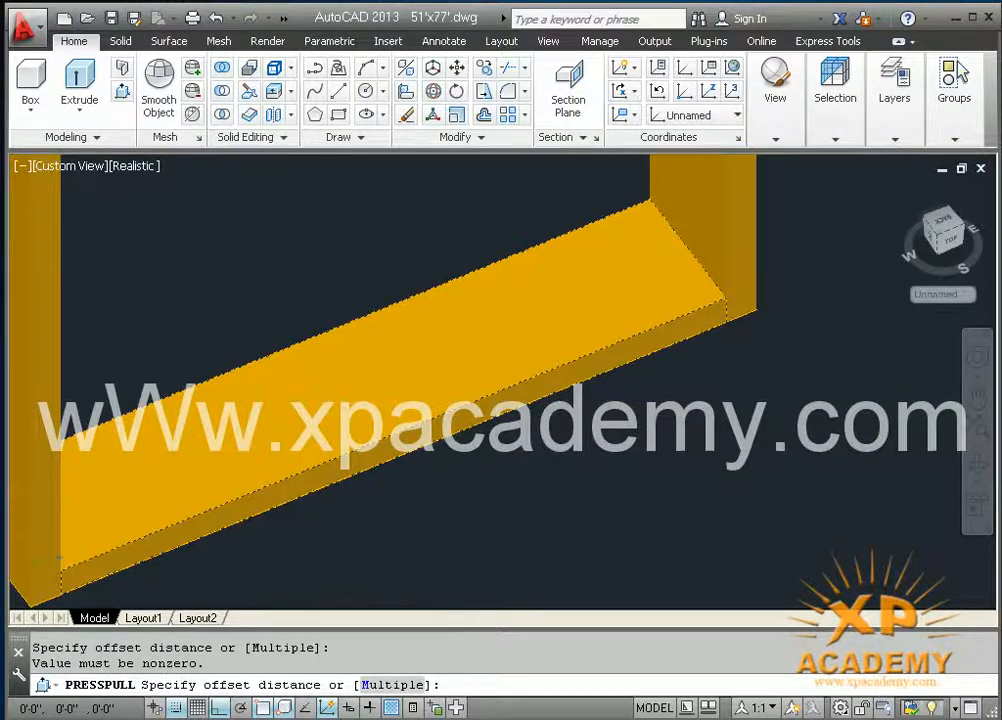
scroll(726, 297, down, 5)
middle_drag(726, 297, 694, 490)
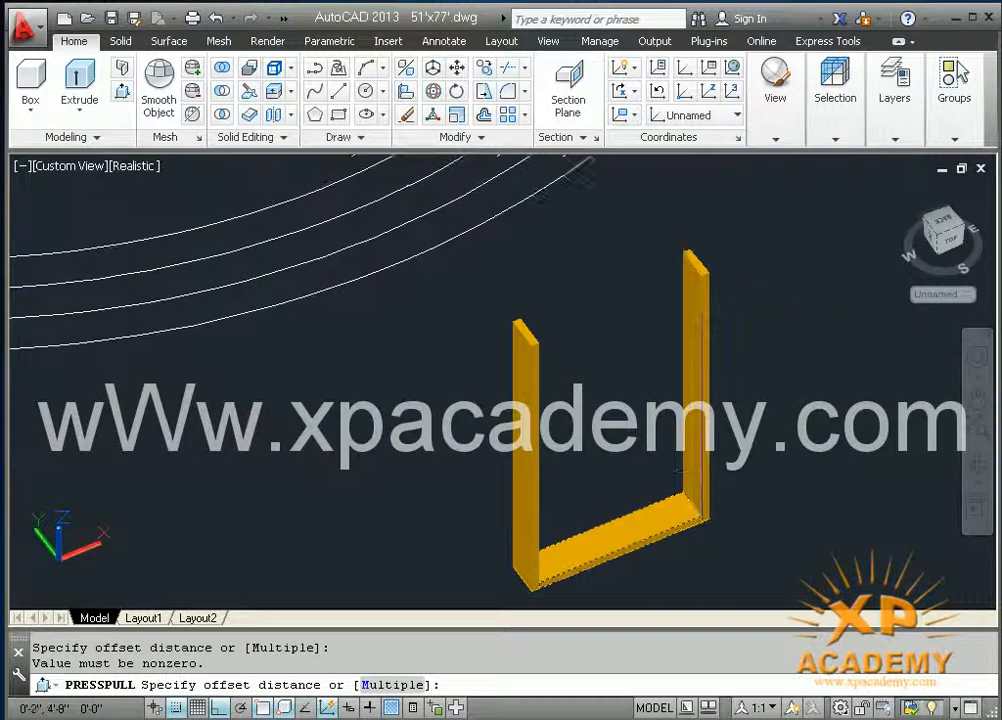
scroll(697, 305, up, 2)
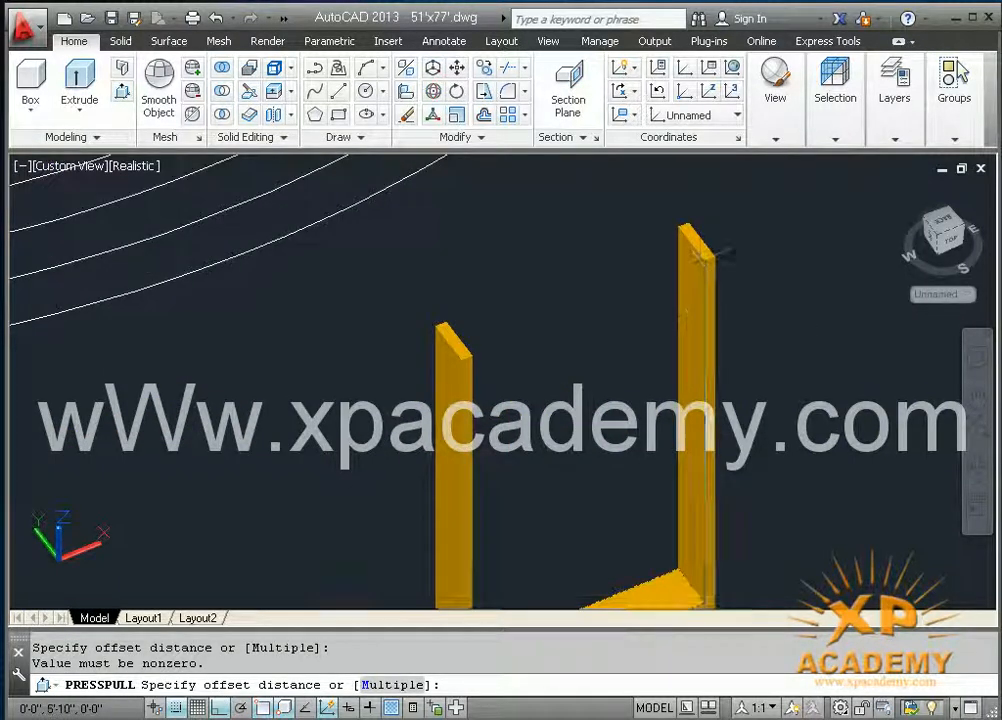
click(690, 300)
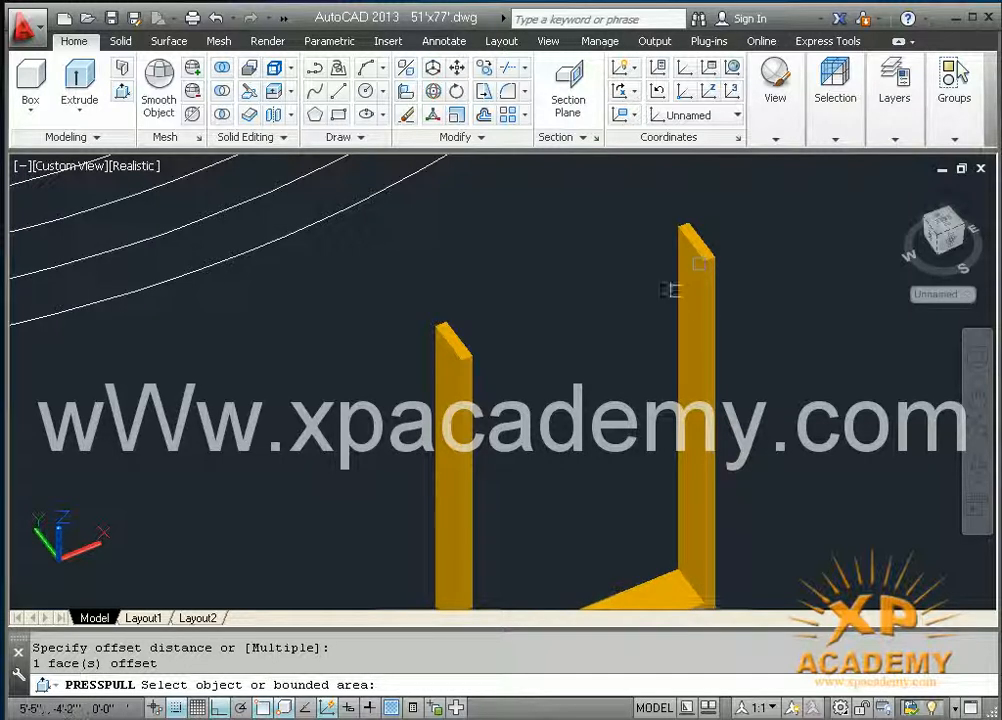
scroll(695, 263, down, 2)
key(Escape)
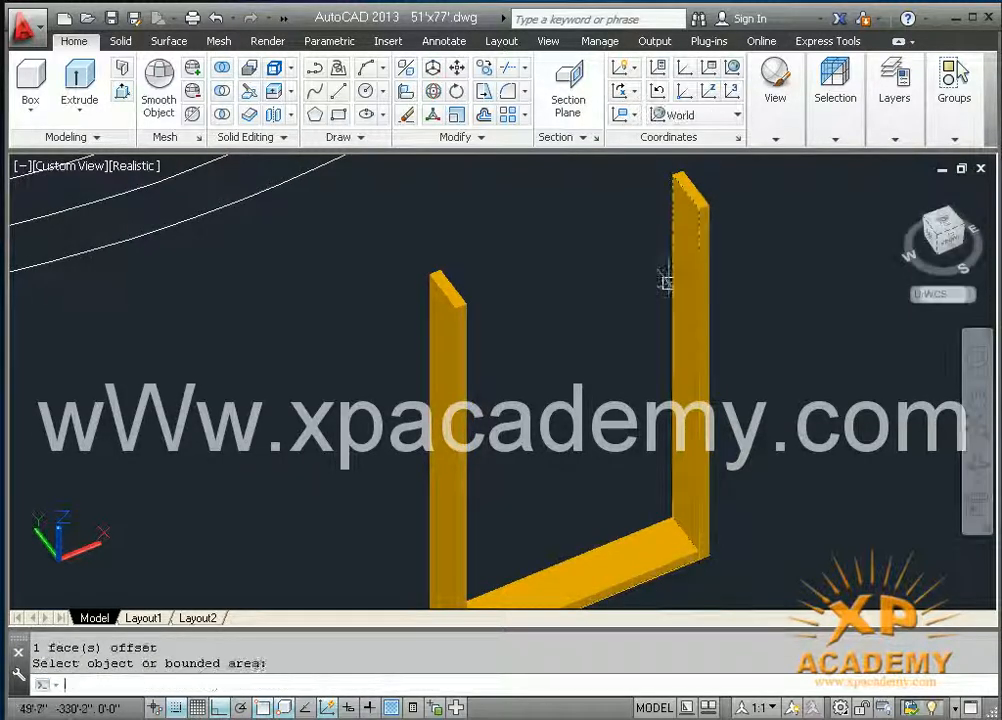
key(Escape)
Step: Move the crossboard from its far top front corner up to the top inner corner of the far upright
text(m)
key(Return)
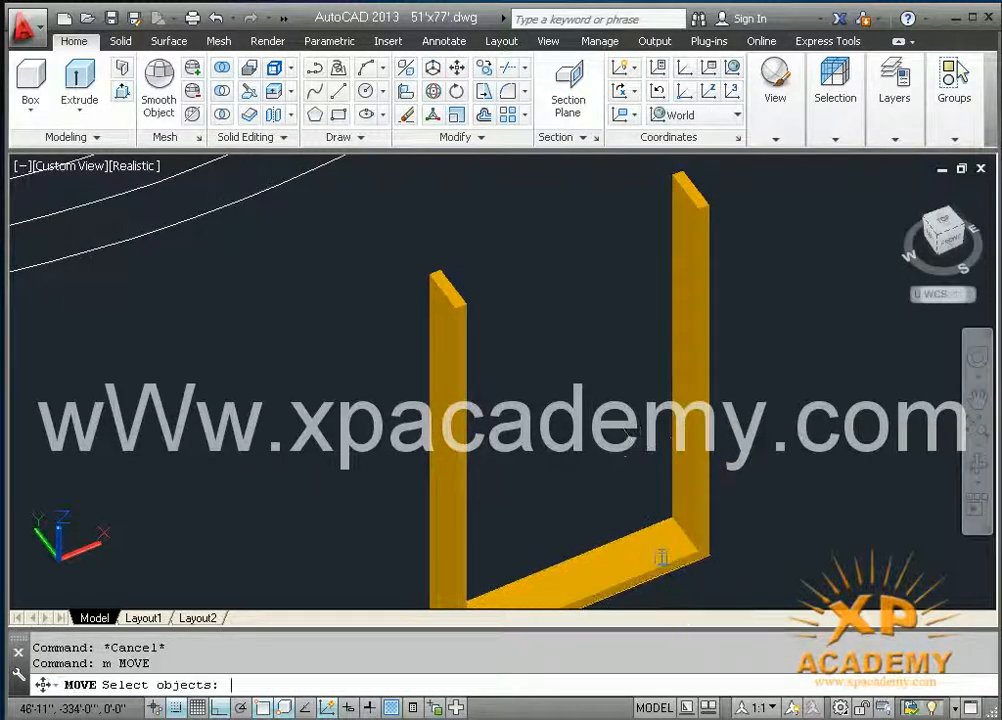
click(661, 560)
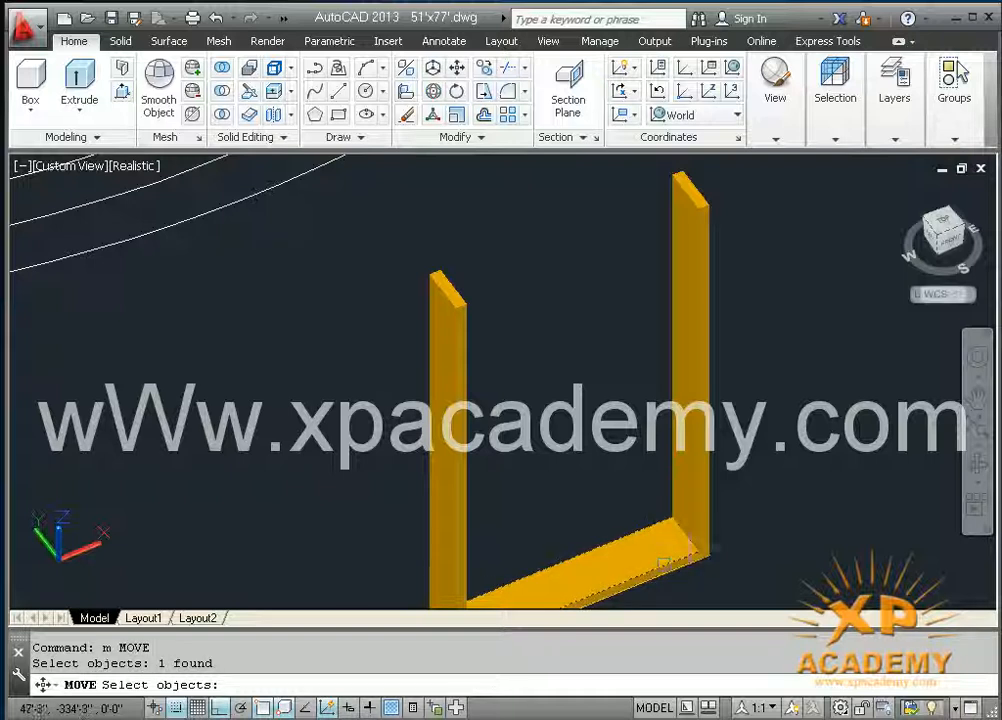
key(Return)
scroll(694, 463, up, 2)
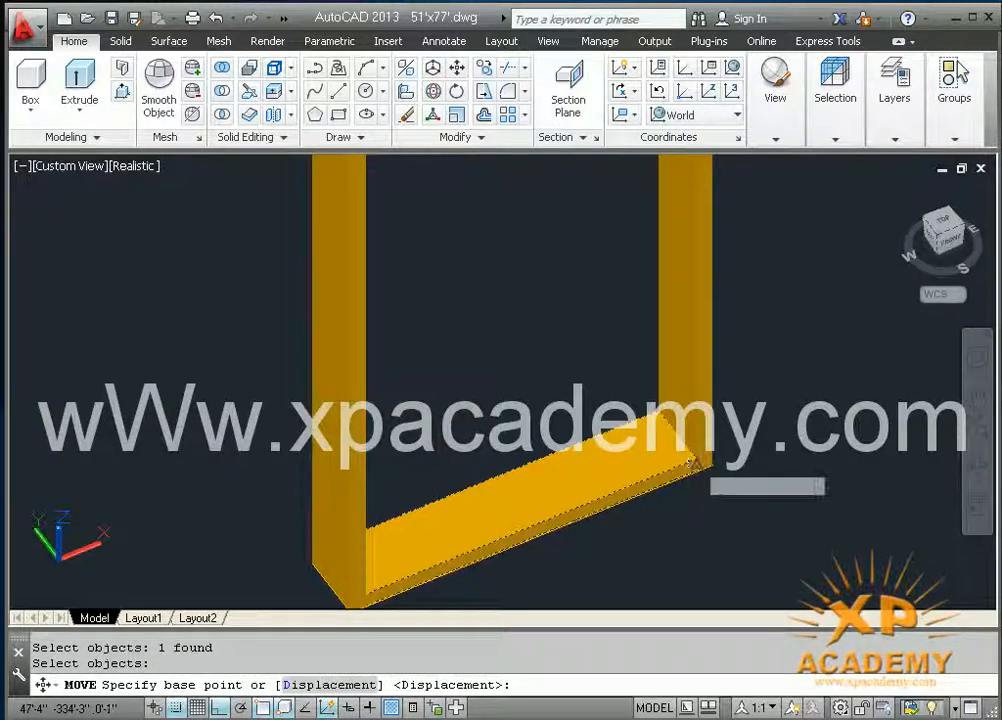
click(694, 455)
scroll(642, 381, down, 3)
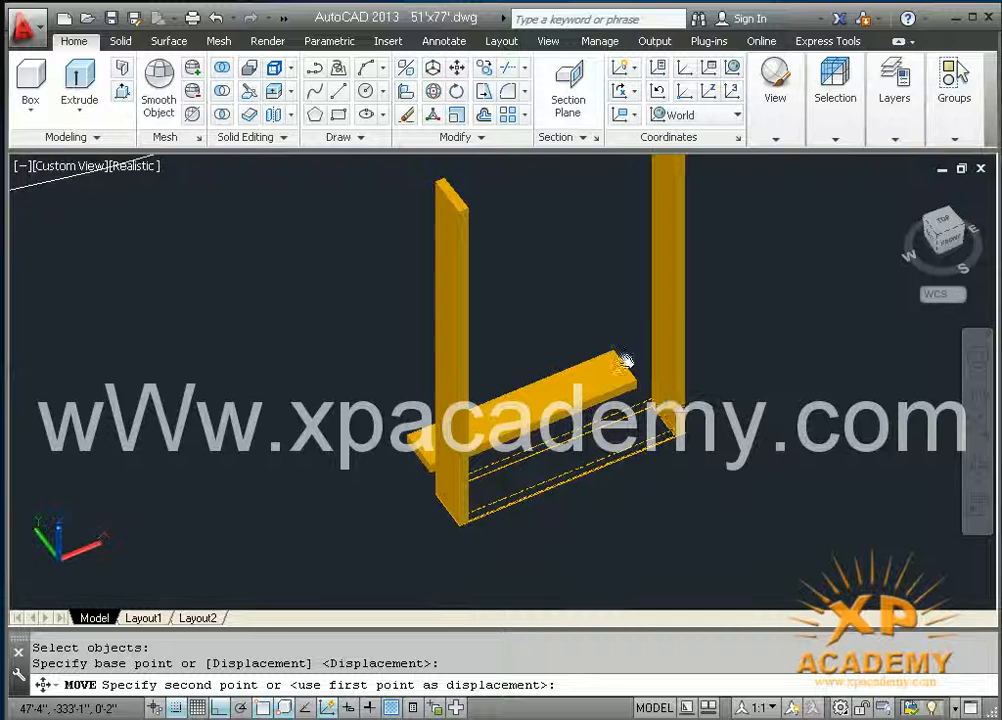
scroll(645, 300, up, 2)
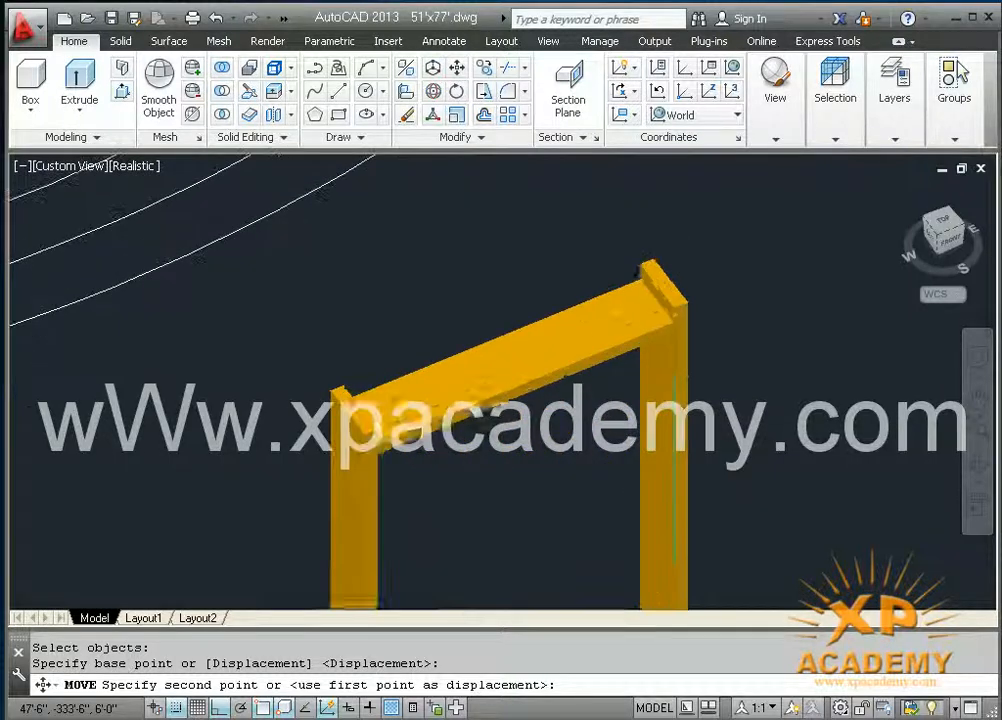
click(675, 305)
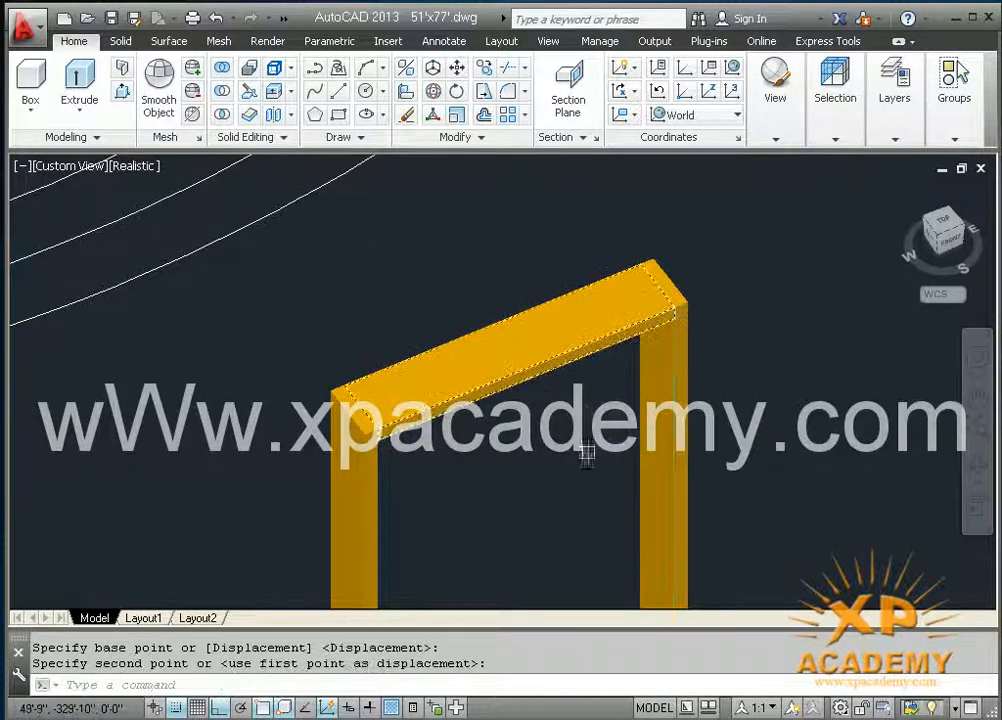
Step: Union the two uprights and the crossboard into one door frame solid
scroll(580, 450, down, 2)
middle_drag(577, 447, 594, 383)
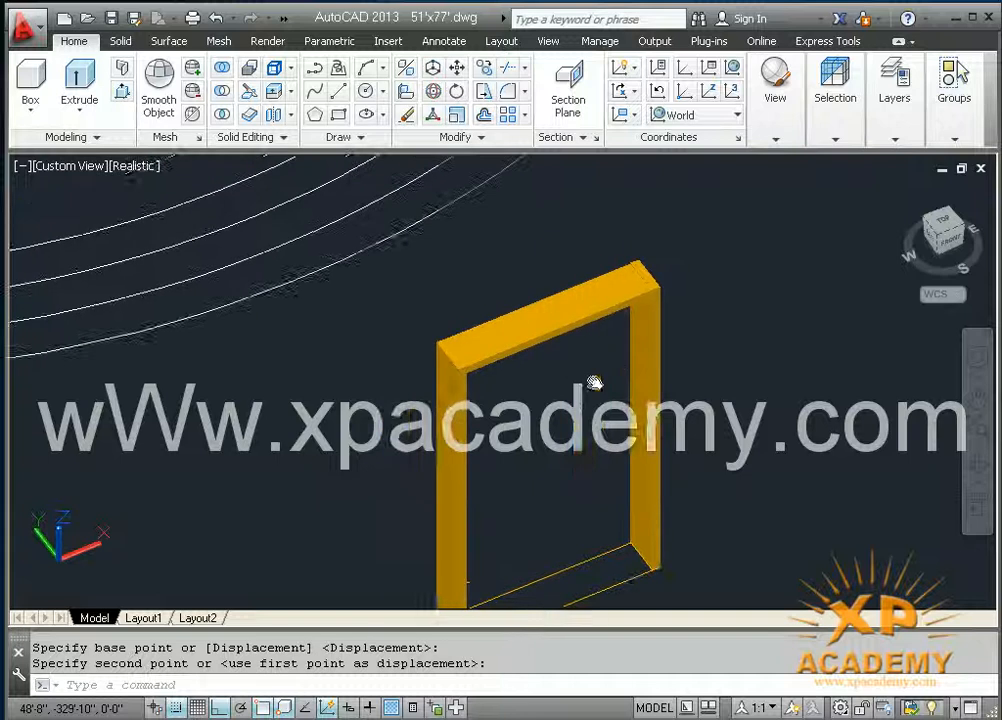
text(uni)
key(Return)
click(675, 265)
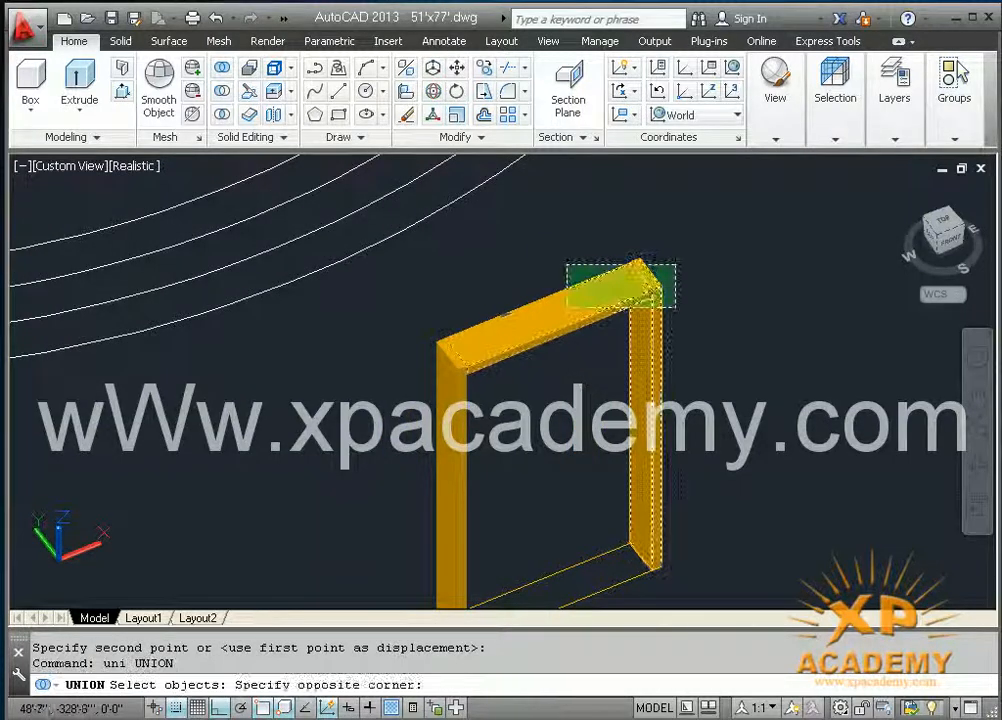
click(444, 405)
key(Return)
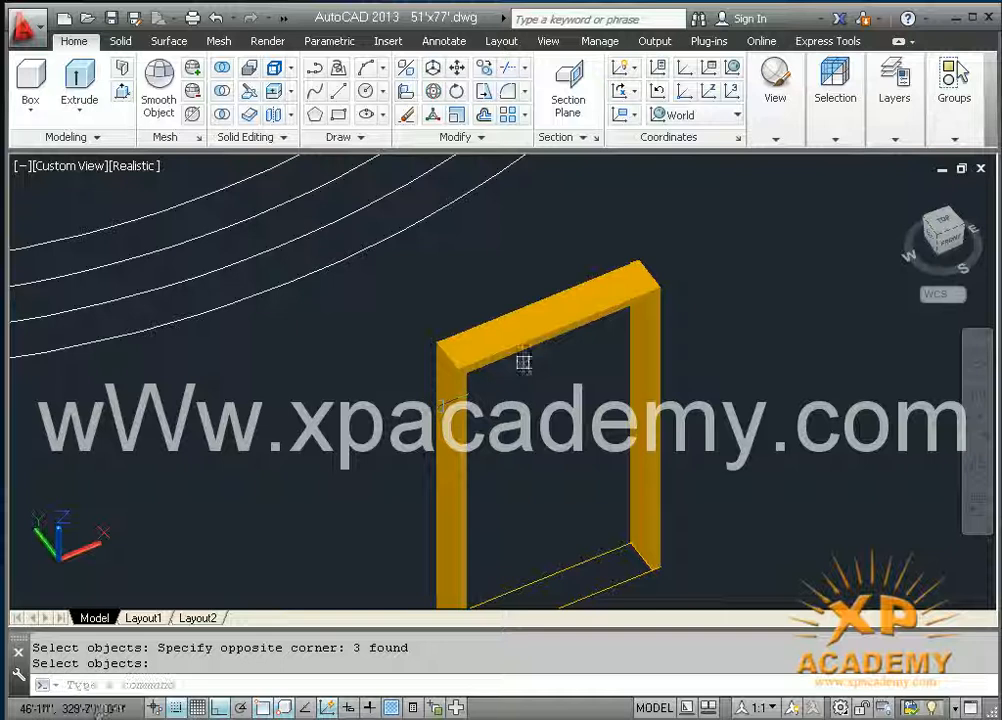
Step: Assign the unioned door frame solid to the dark yellow layer that matches the window frames
click(524, 346)
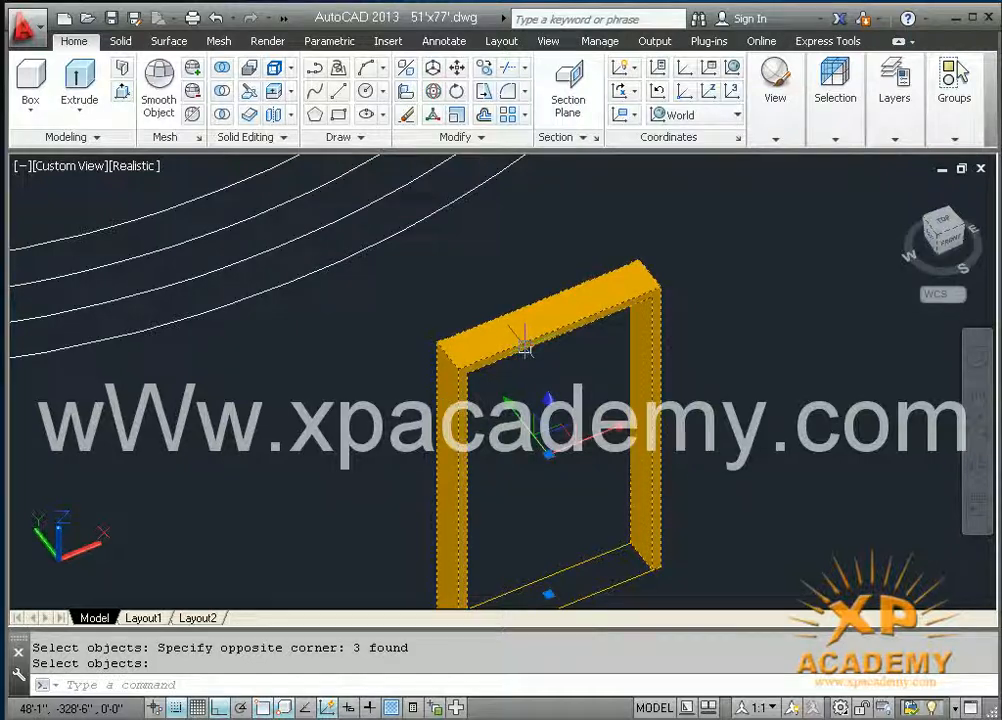
click(852, 140)
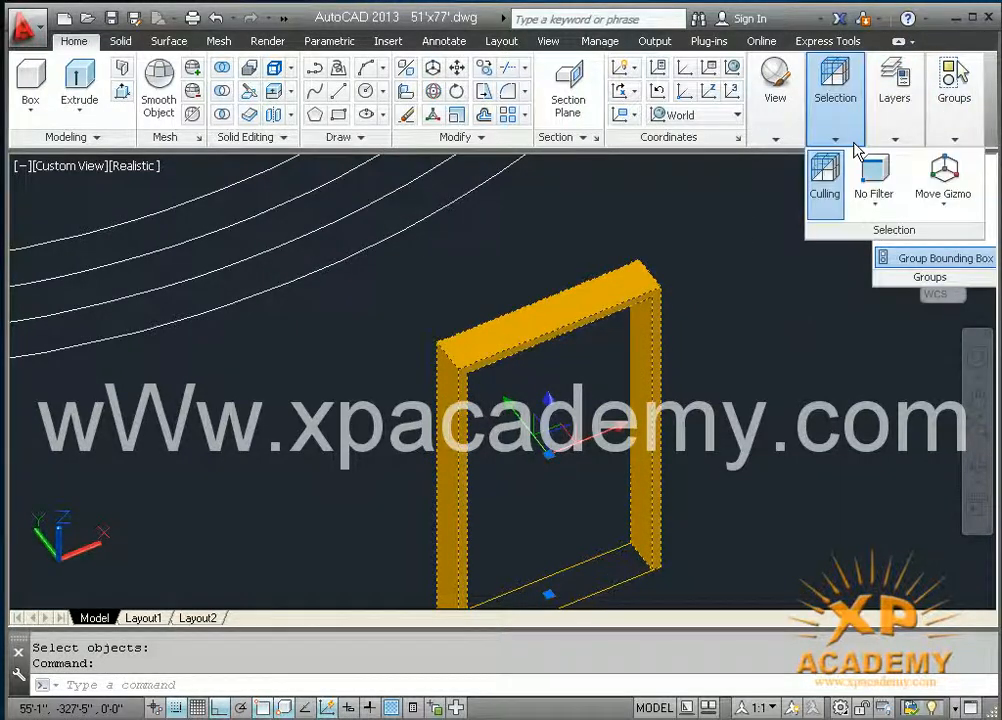
mouse_move(893, 148)
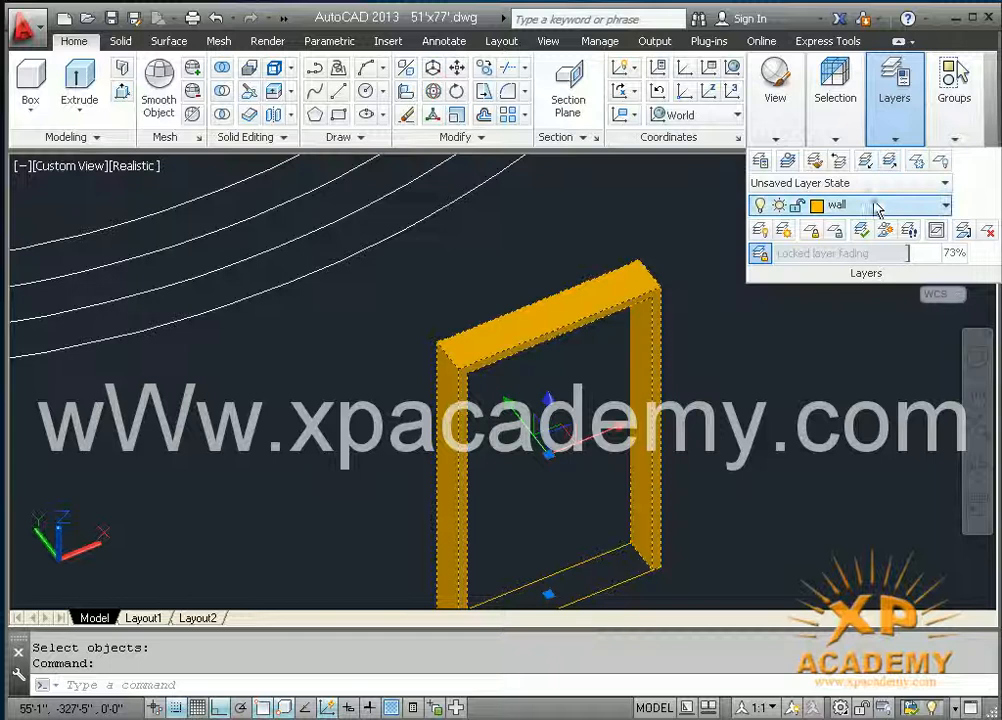
click(852, 425)
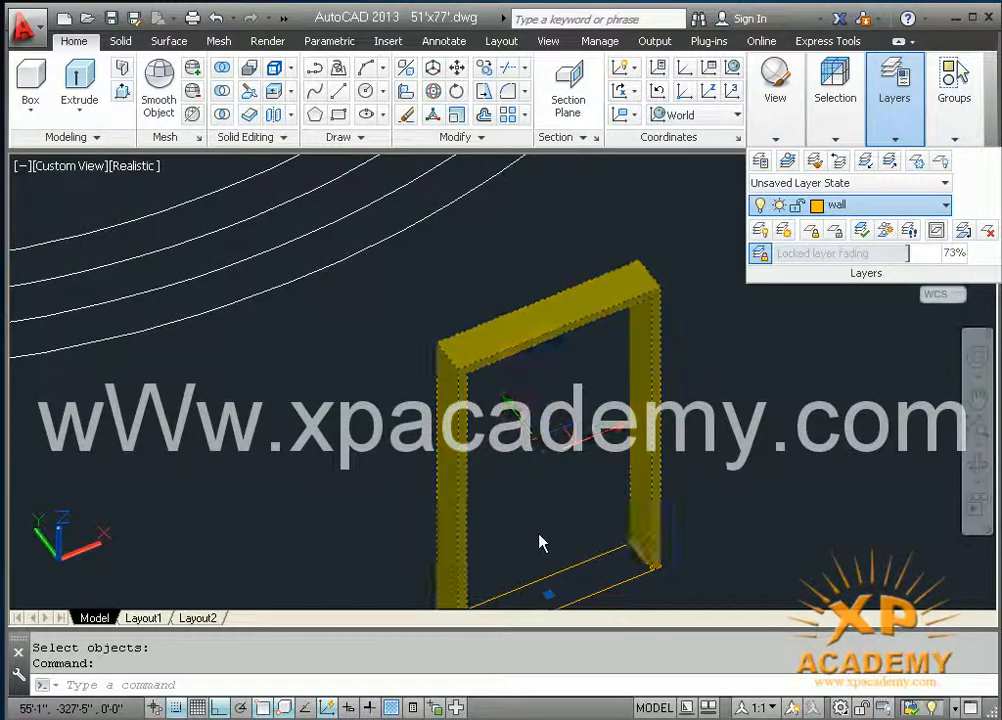
middle_drag(523, 488, 533, 403)
key(Escape)
Step: Move the door frame from its near bottom front corner to the bottom corner of the door opening facing the curved steps, and save the drawing
text(m)
key(Return)
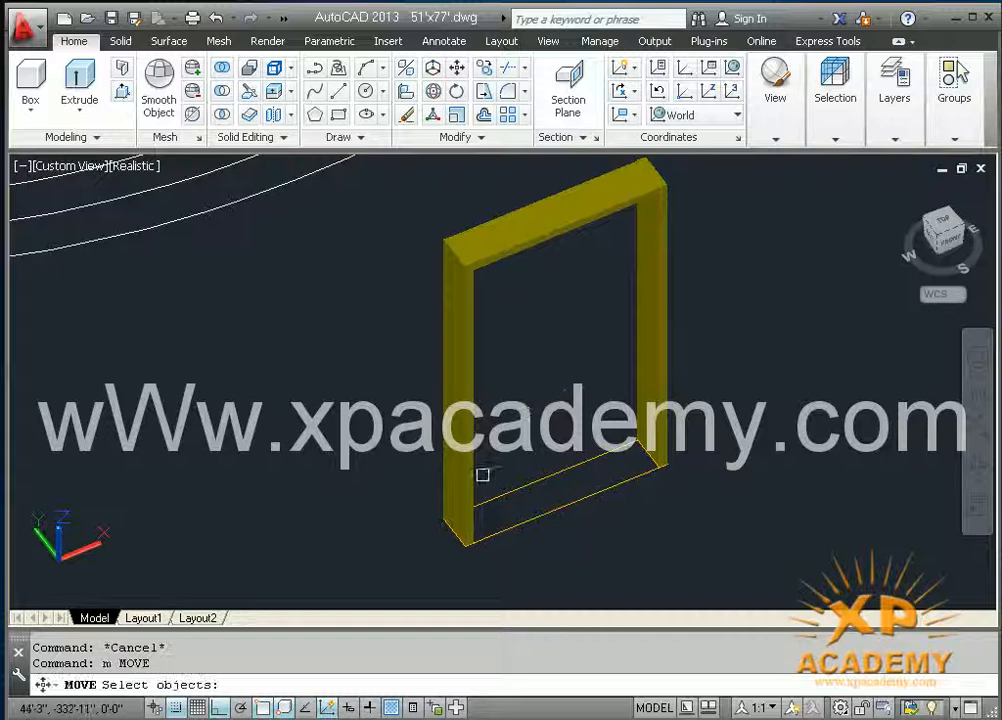
click(465, 463)
key(Return)
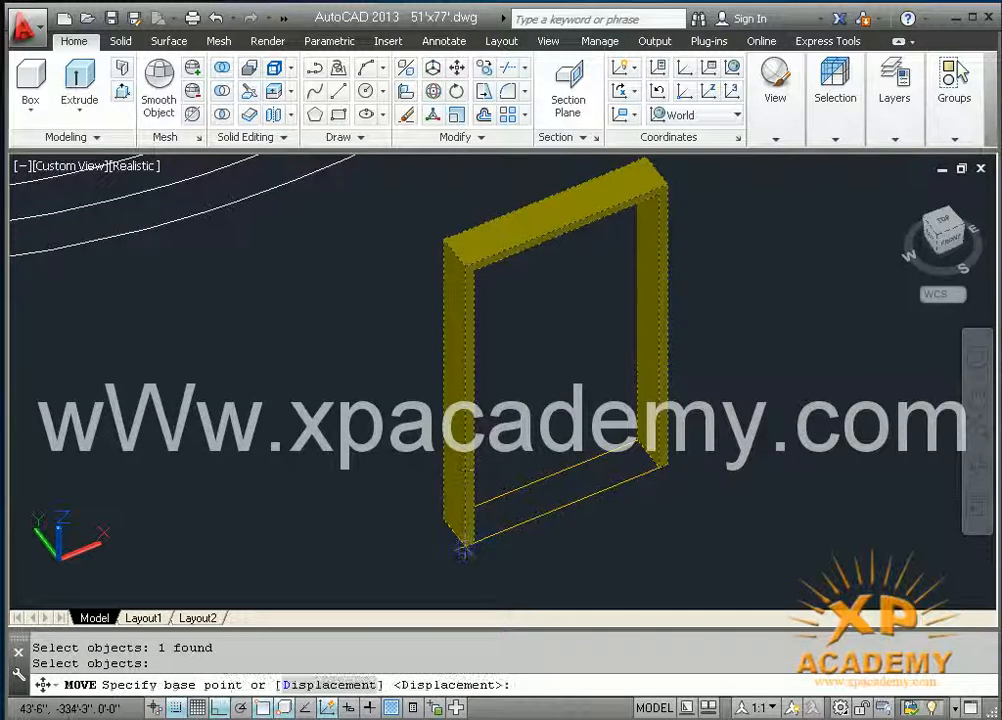
click(465, 548)
middle_drag(266, 334, 714, 686)
scroll(401, 293, up, 4)
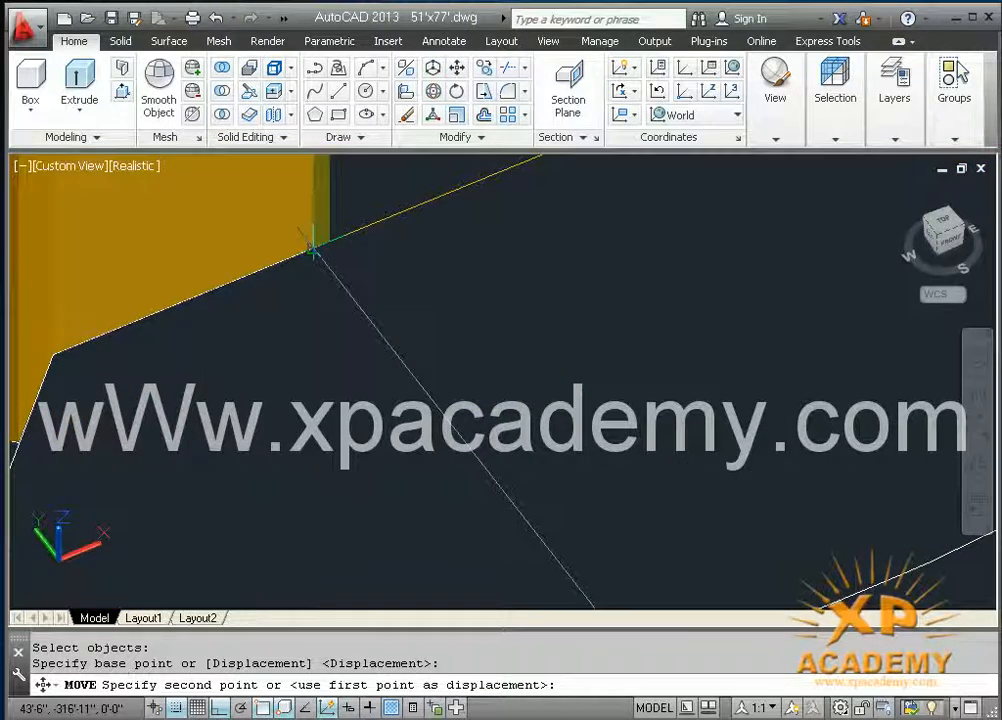
click(313, 250)
scroll(409, 351, down, 2)
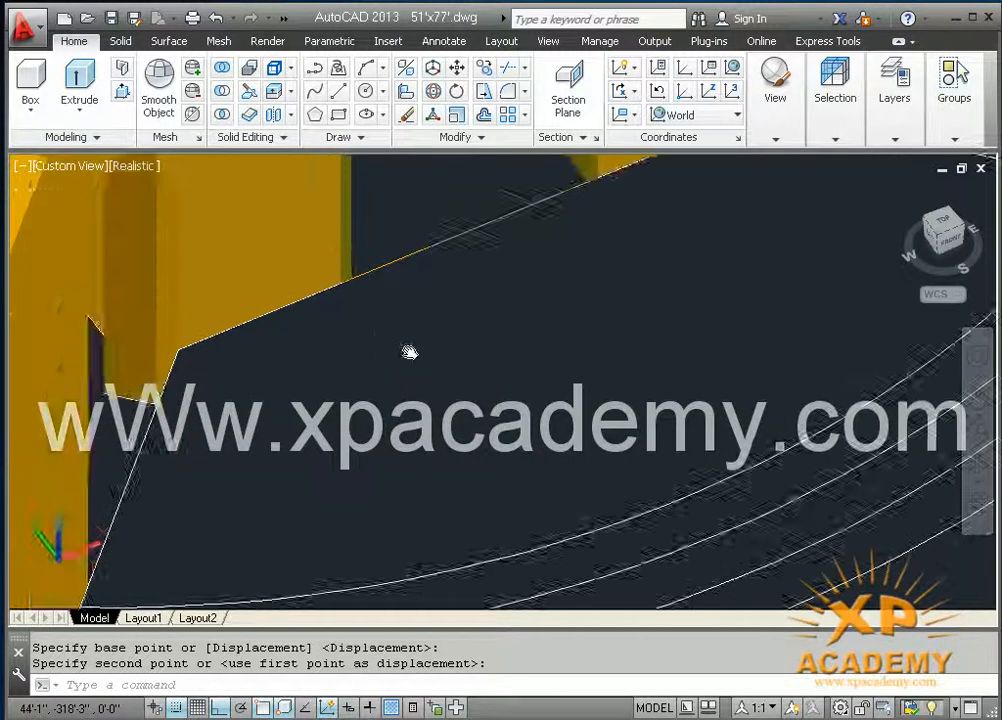
middle_drag(409, 351, 359, 475)
scroll(393, 431, down, 2)
middle_drag(425, 389, 371, 486)
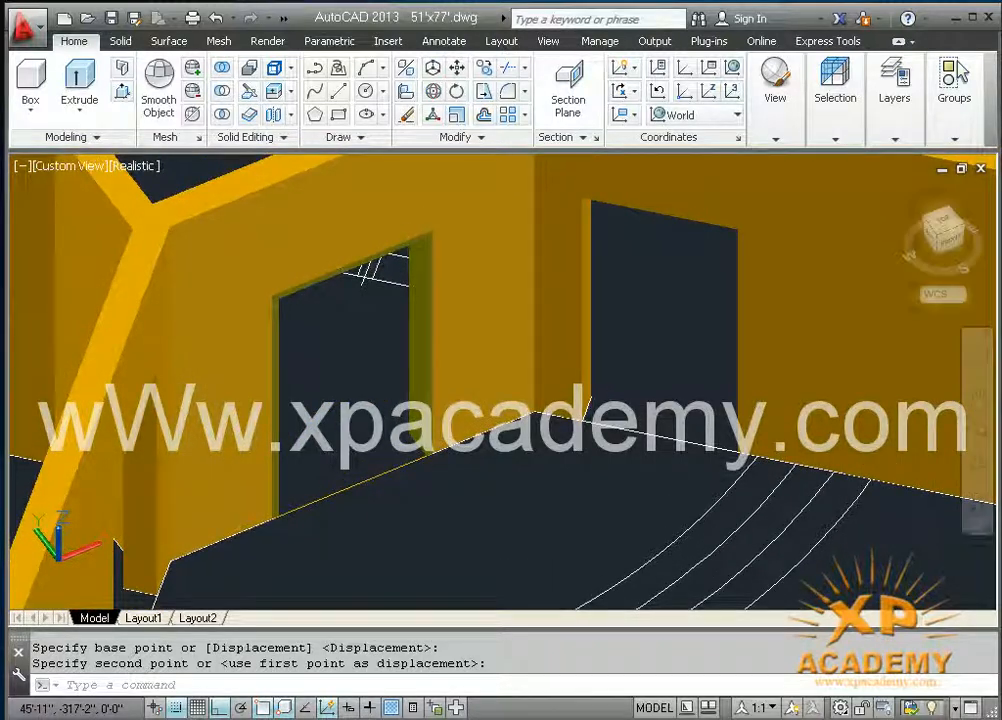
key(ctrl+s)
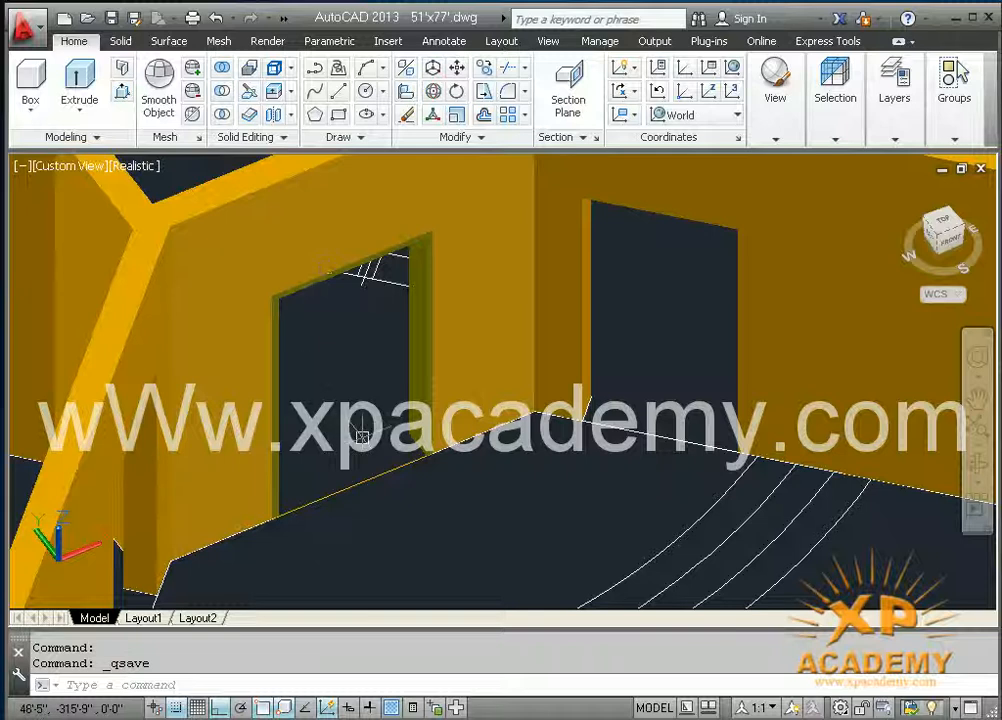
scroll(362, 437, down, 3)
middle_drag(364, 440, 375, 484)
shift+middle_drag(228, 447, 201, 512)
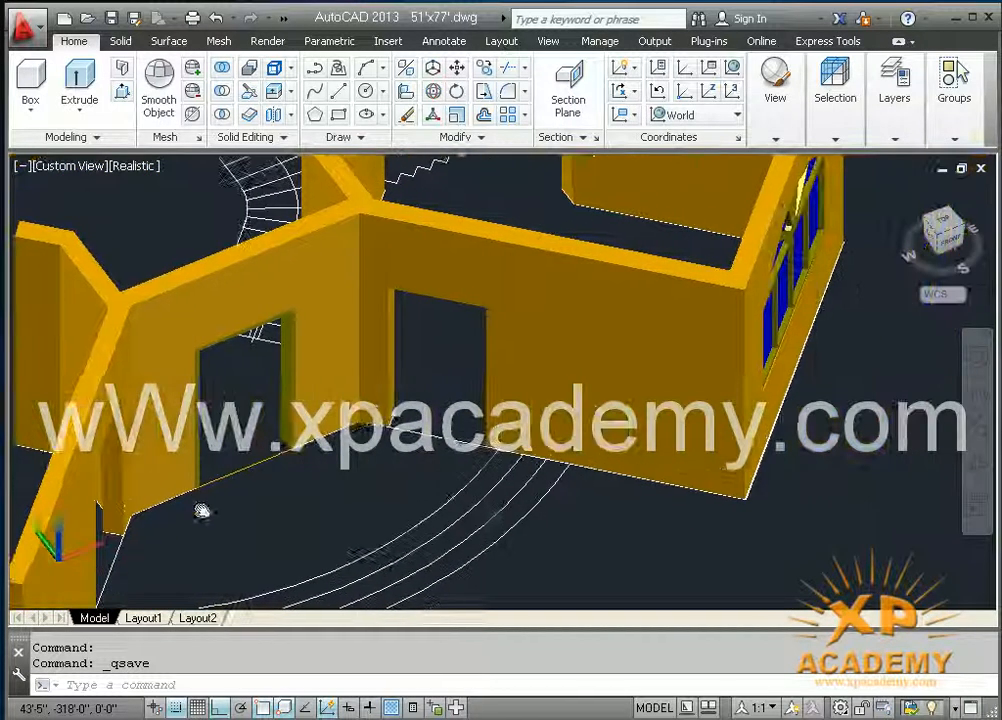
shift+middle_drag(271, 472, 497, 293)
shift+middle_drag(400, 330, 860, 450)
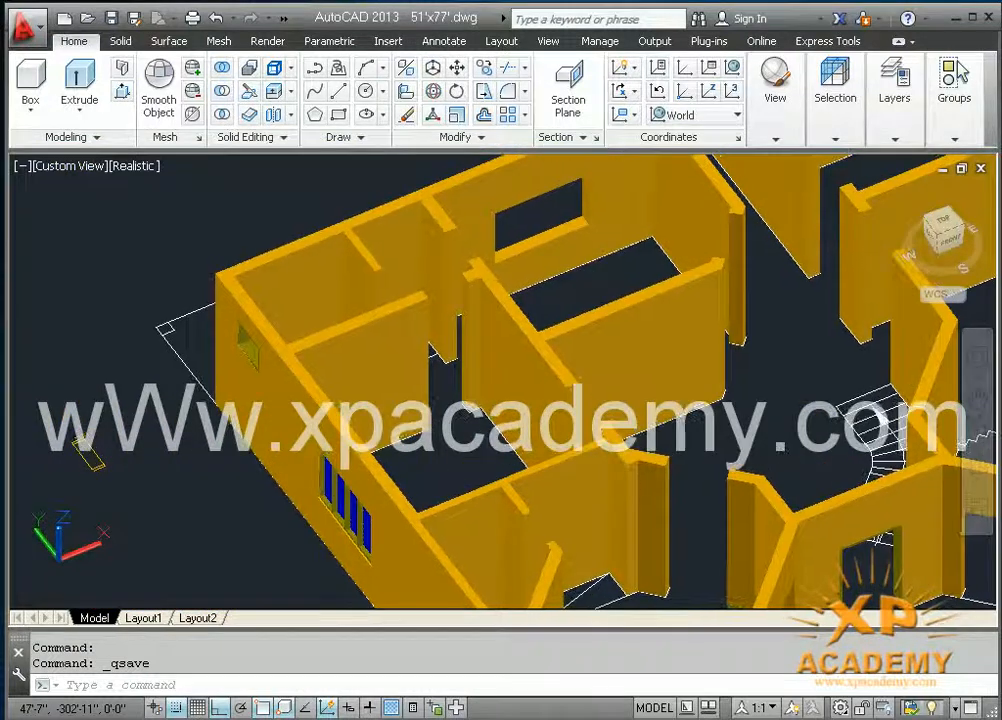
mouse_move(615, 380)
shift+middle_down()
mouse_move(711, 454)
mouse_move(631, 383)
shift+middle_up()
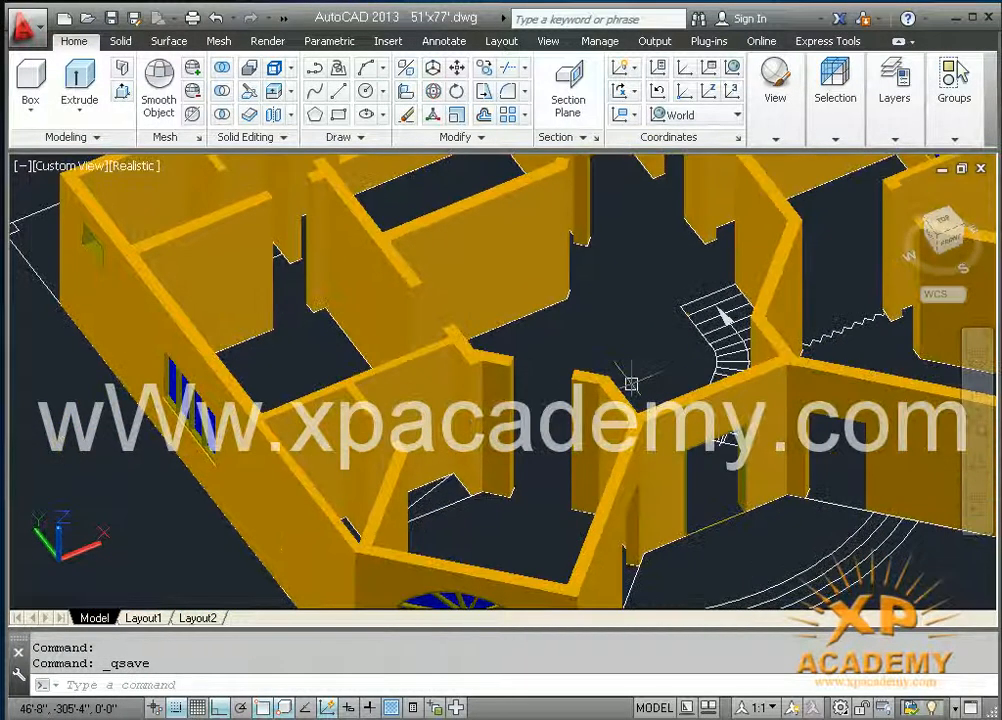